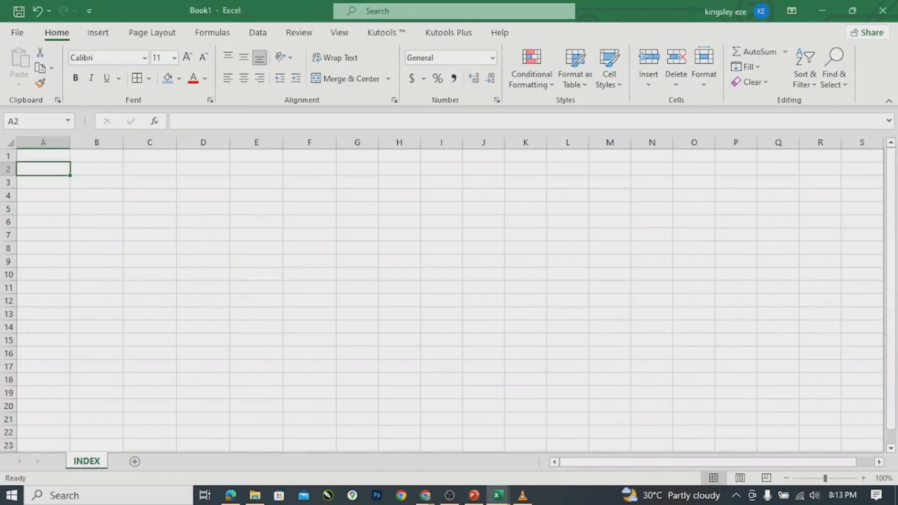
# Select the empty block A2:E18 on the INDEX sheet as the data area.
pyautogui.click(46, 154)
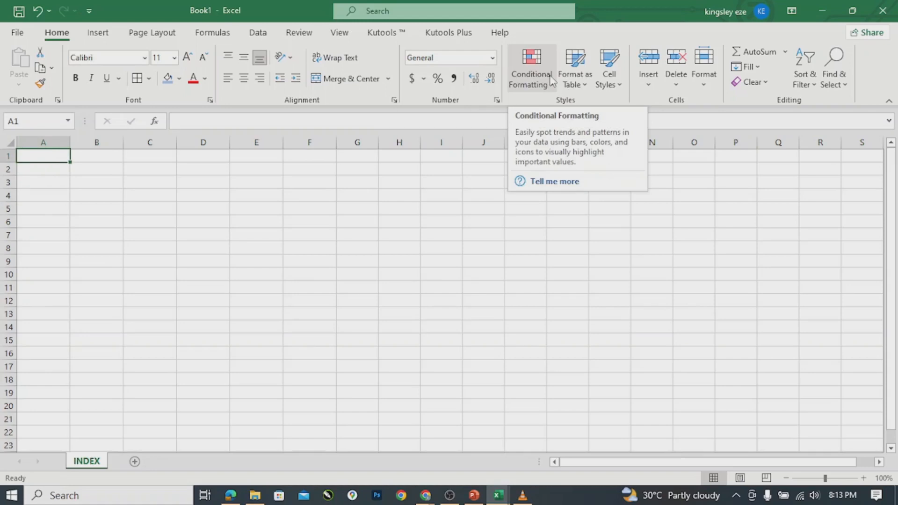
pyautogui.click(382, 32)
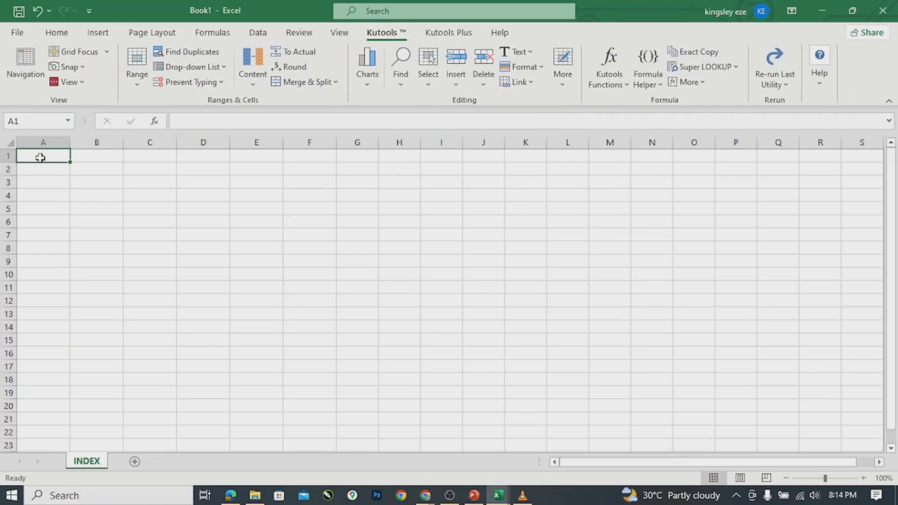
pyautogui.click(86, 201)
pyautogui.click(48, 159)
pyautogui.doubleClick(60, 158)
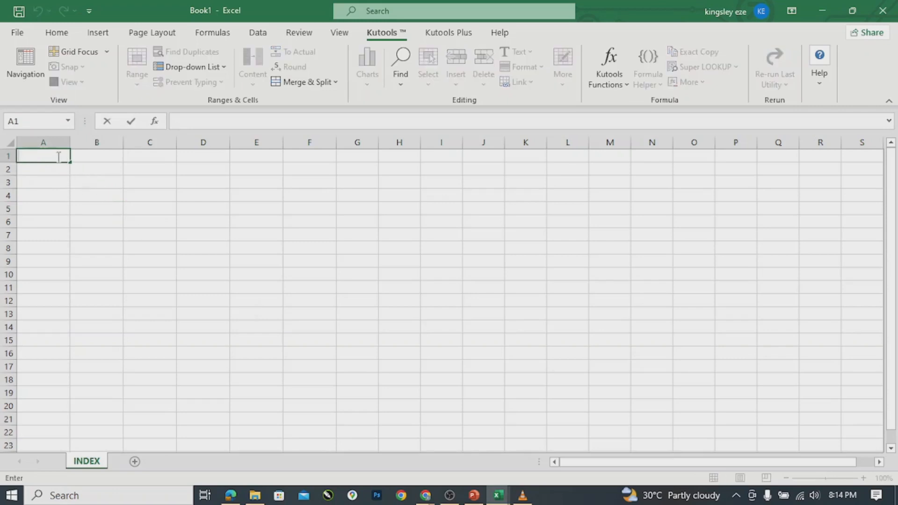
pyautogui.click(94, 186)
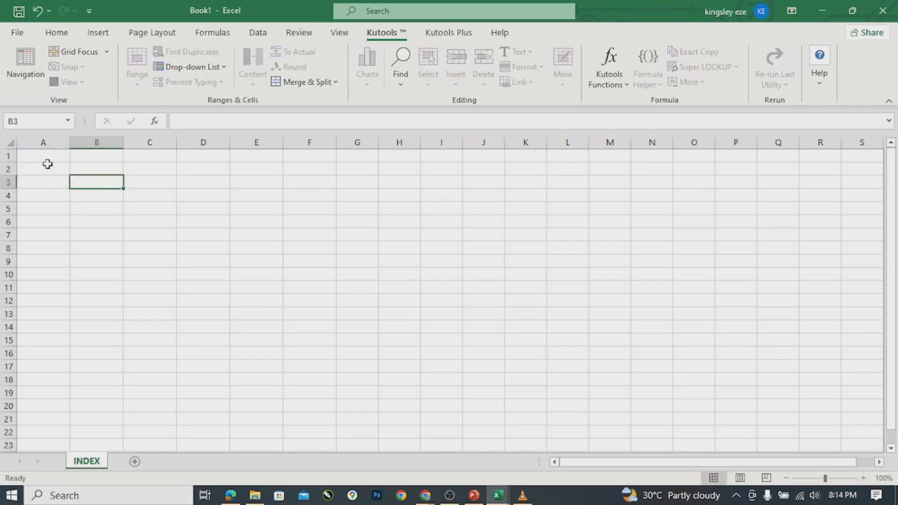
pyautogui.click(49, 156)
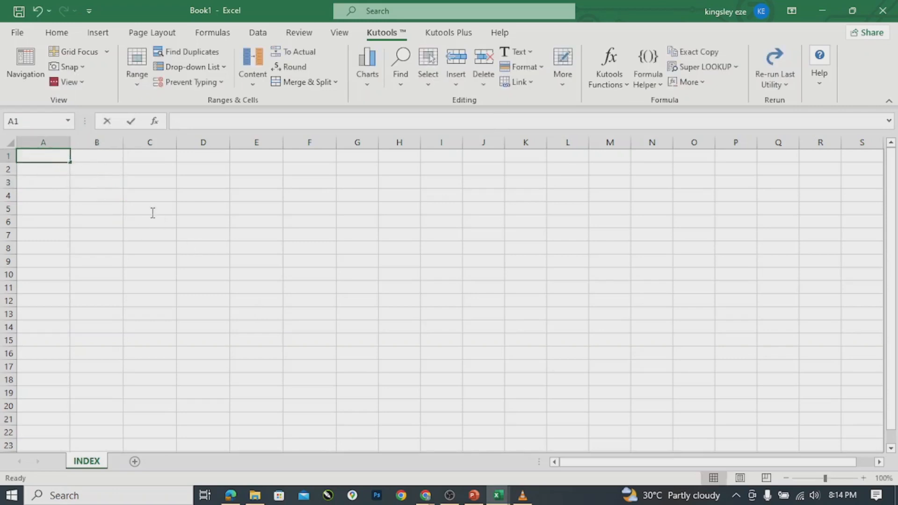
pyautogui.doubleClick(48, 162)
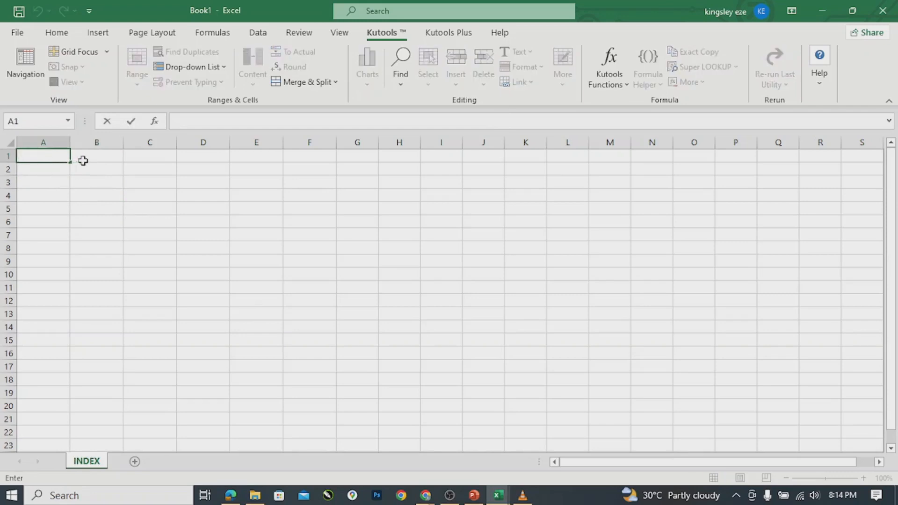
pyautogui.press('Escape')
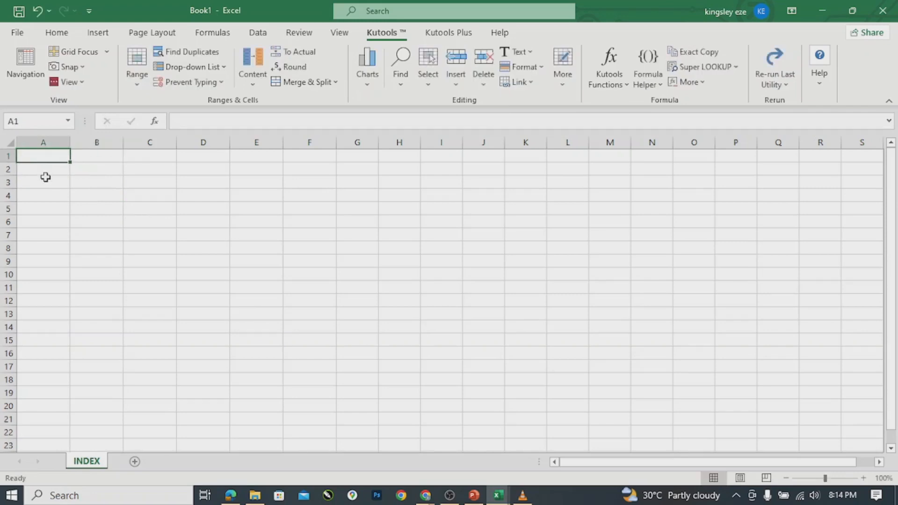
pyautogui.click(44, 169)
pyautogui.doubleClick(53, 174)
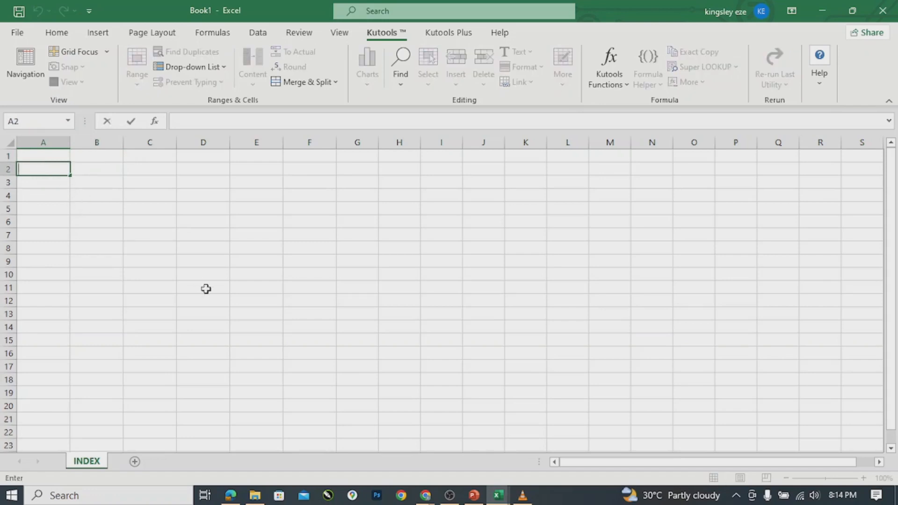
pyautogui.keyDown('shift'); pyautogui.click(270, 386); pyautogui.keyUp('shift')
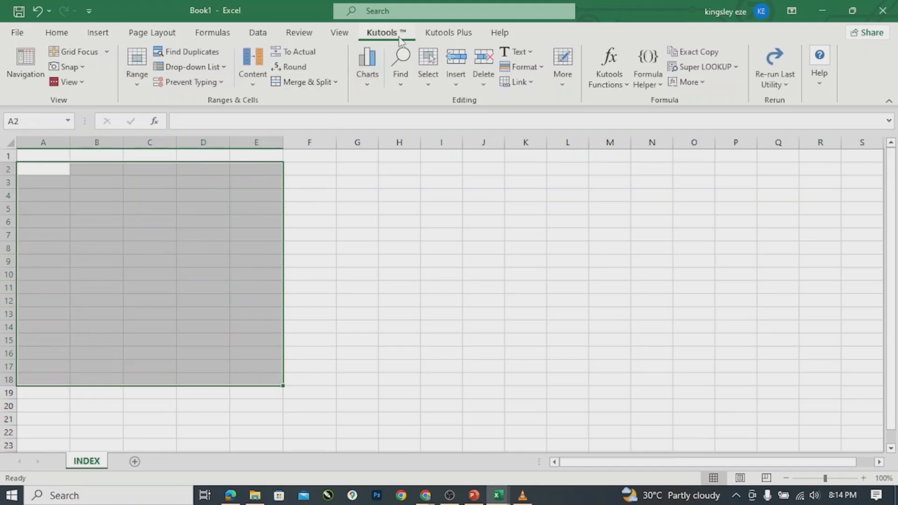
# Use Kutools Insert Random Data to fill A2:E18 with decimals 10000–100000, 2 places.
pyautogui.click(456, 85)
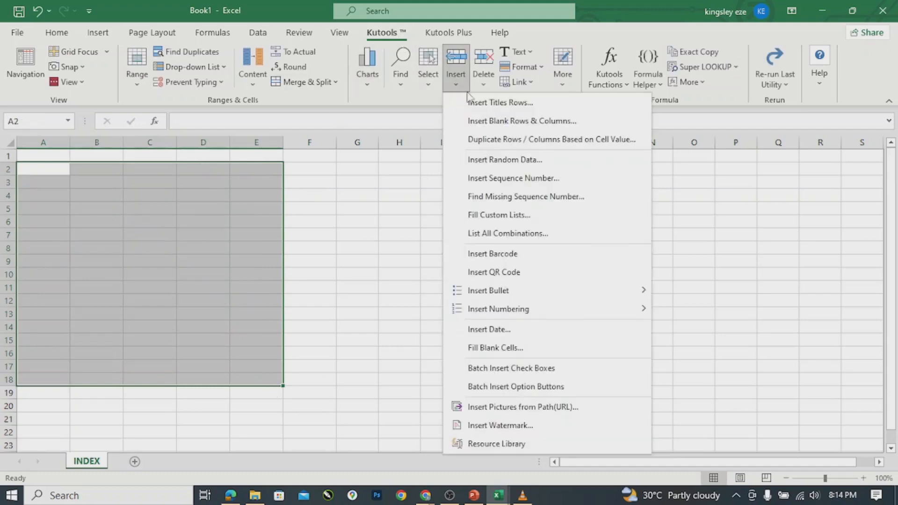
pyautogui.click(502, 160)
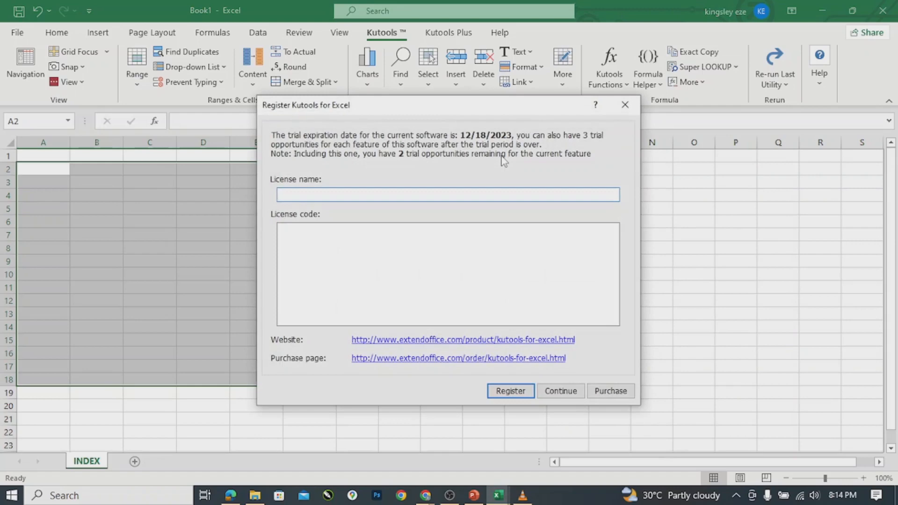
pyautogui.click(567, 396)
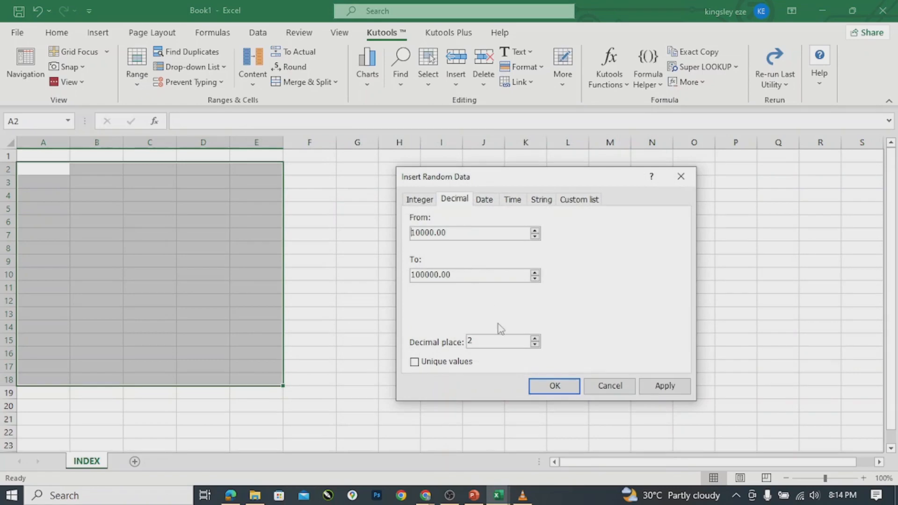
pyautogui.click(556, 388)
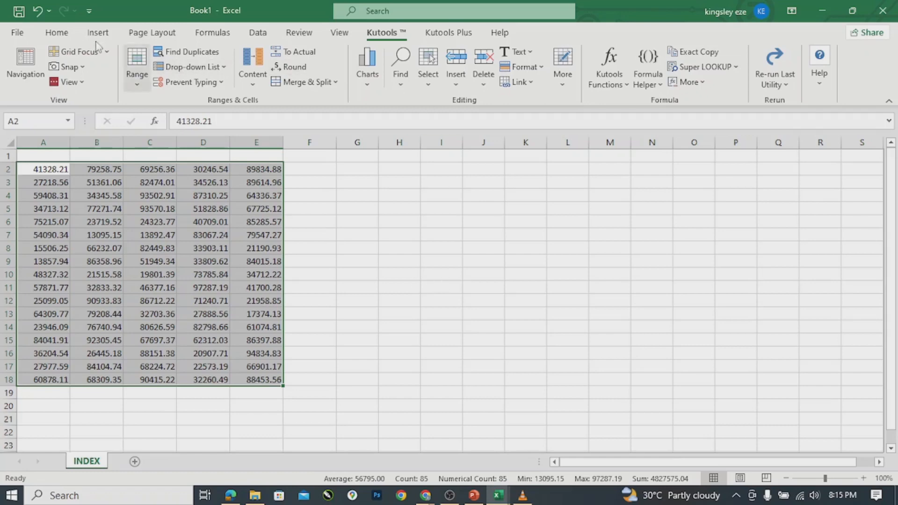
# Reduce A2:E18 to zero displayed decimal places, then return to cell A1.
pyautogui.click(57, 33)
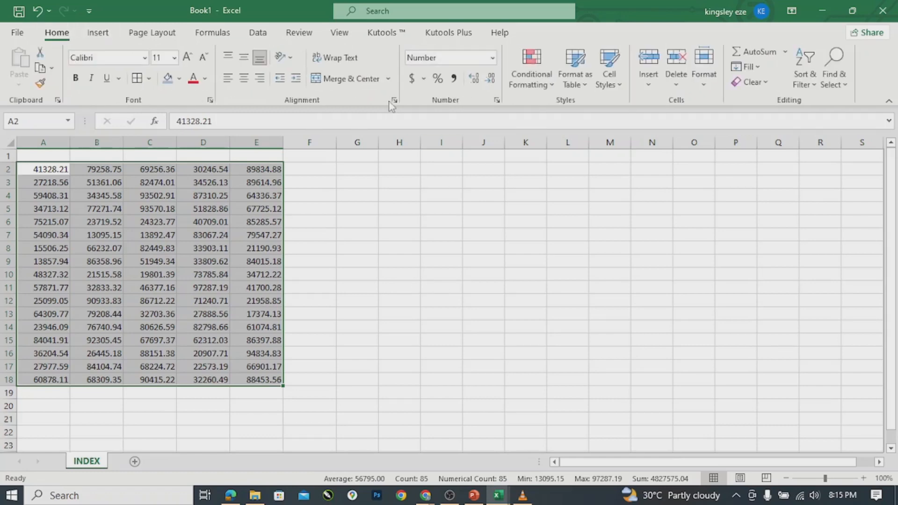
pyautogui.click(489, 84)
pyautogui.click(489, 83)
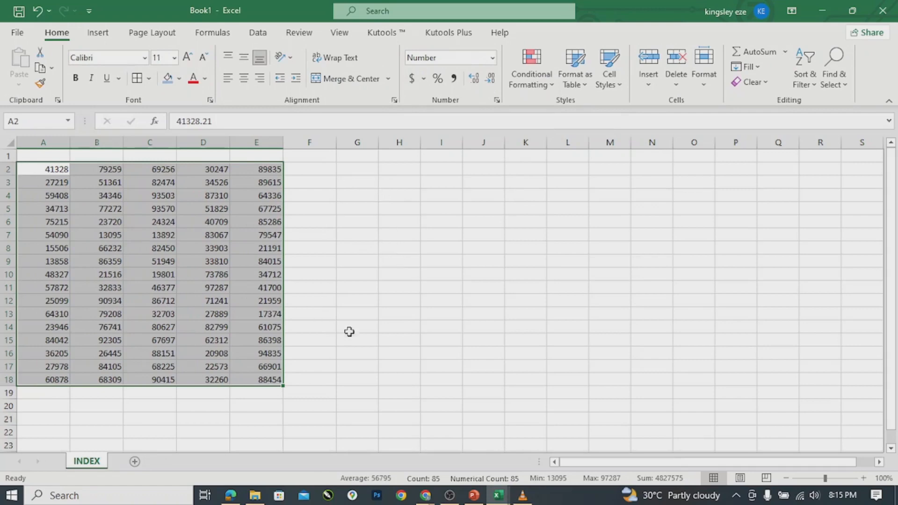
pyautogui.click(38, 156)
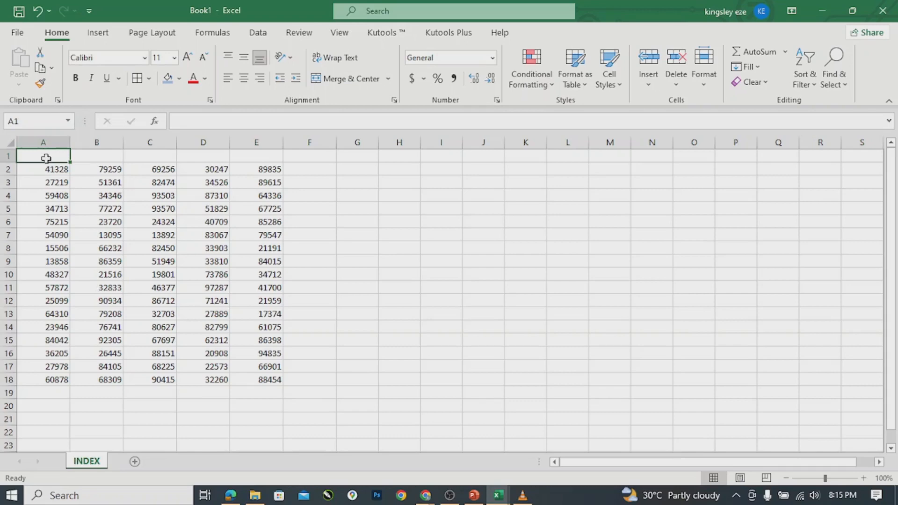
pyautogui.write('A')
pyautogui.click(100, 159)
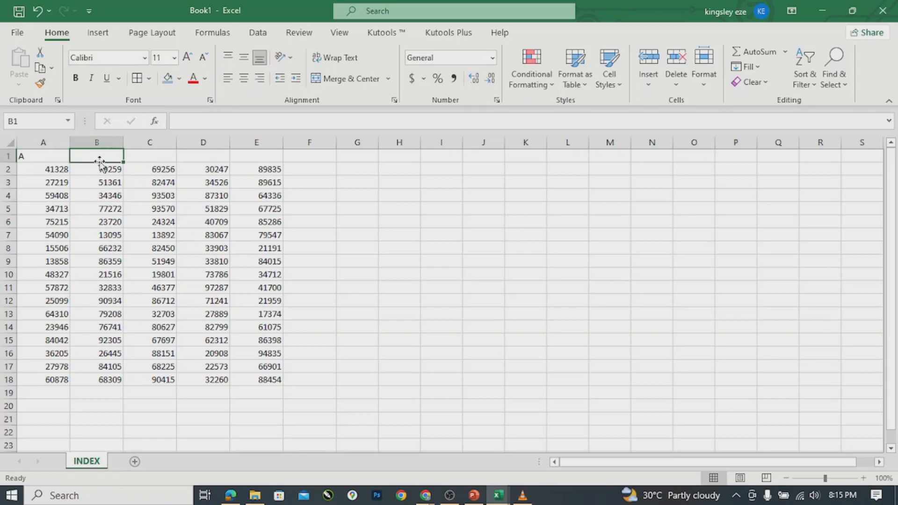
pyautogui.write('B')
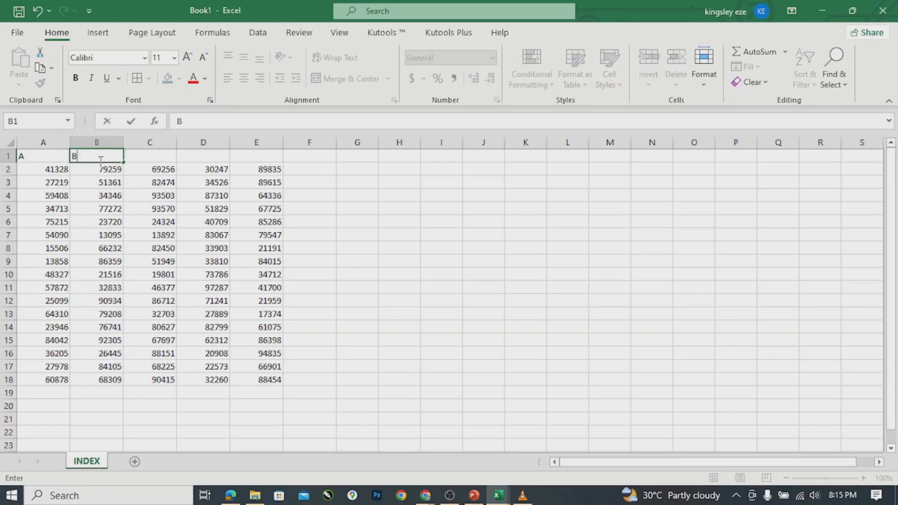
pyautogui.click(170, 156)
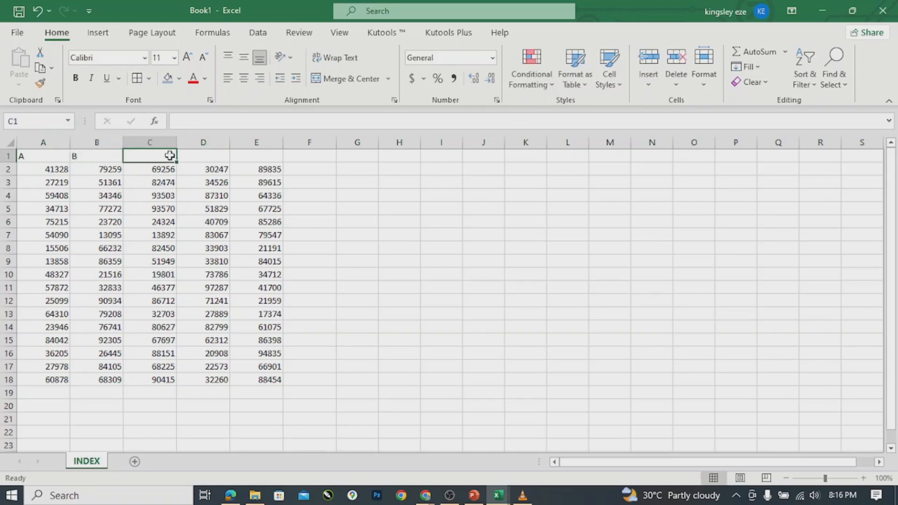
pyautogui.write('C')
pyautogui.click(192, 155)
pyautogui.write('D')
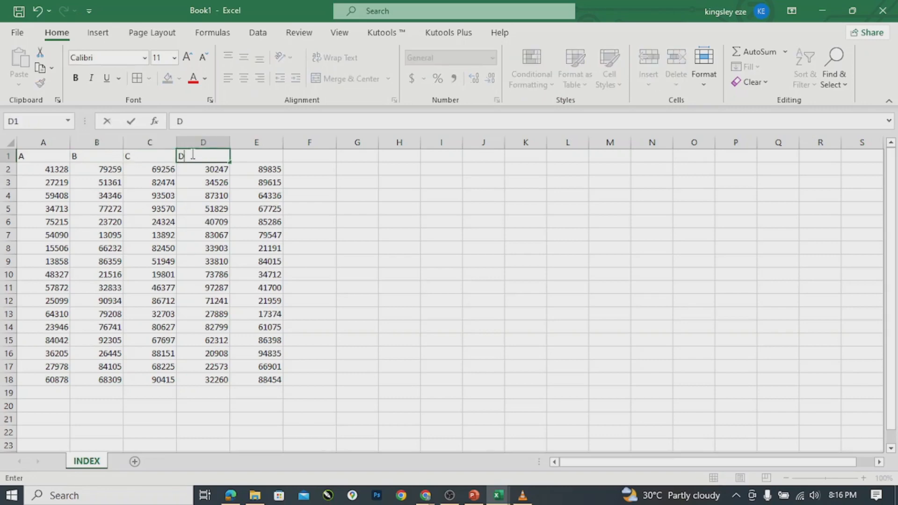
pyautogui.click(261, 159)
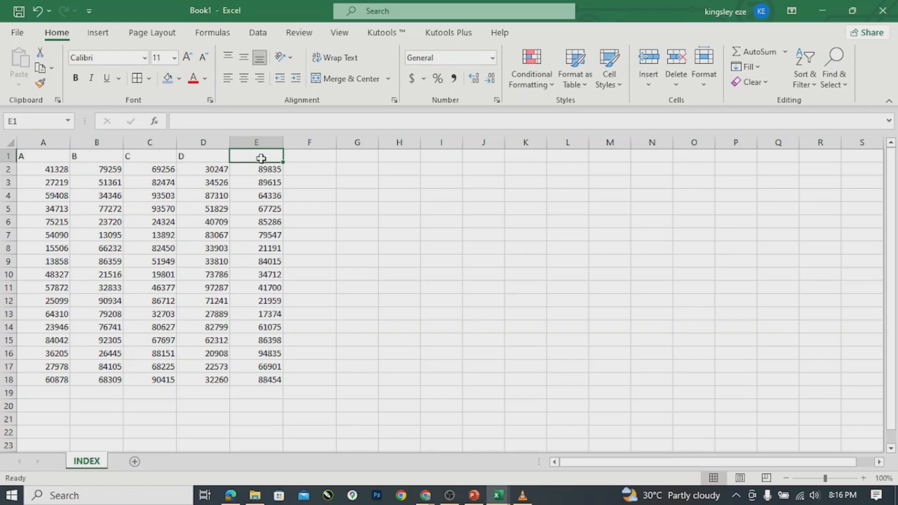
pyautogui.write('E')
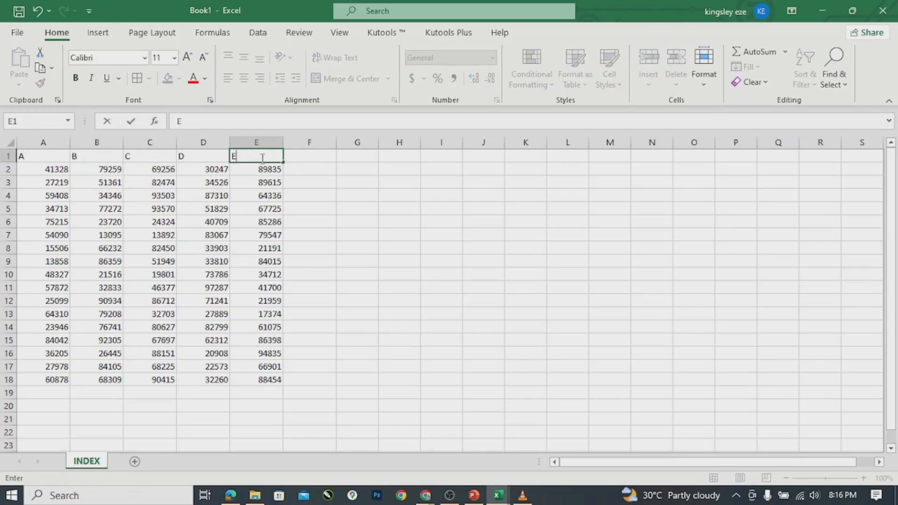
pyautogui.click(48, 174)
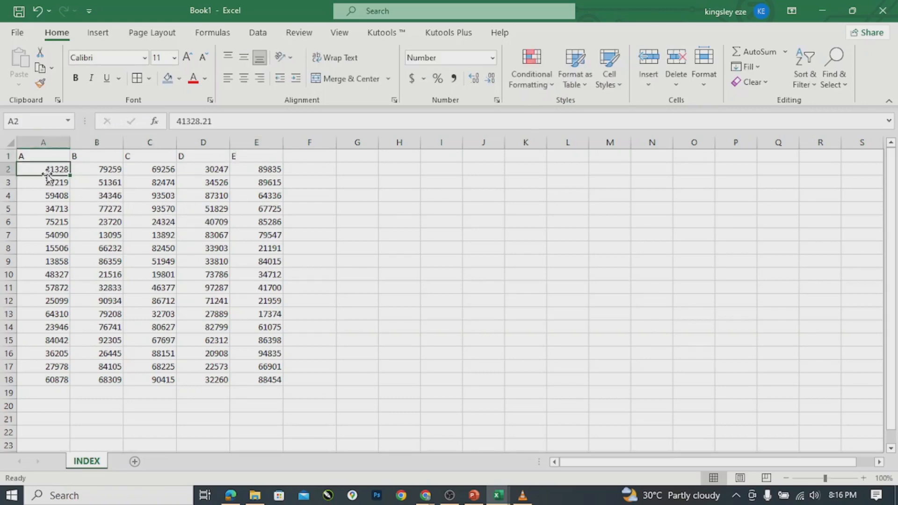
pyautogui.click(354, 251)
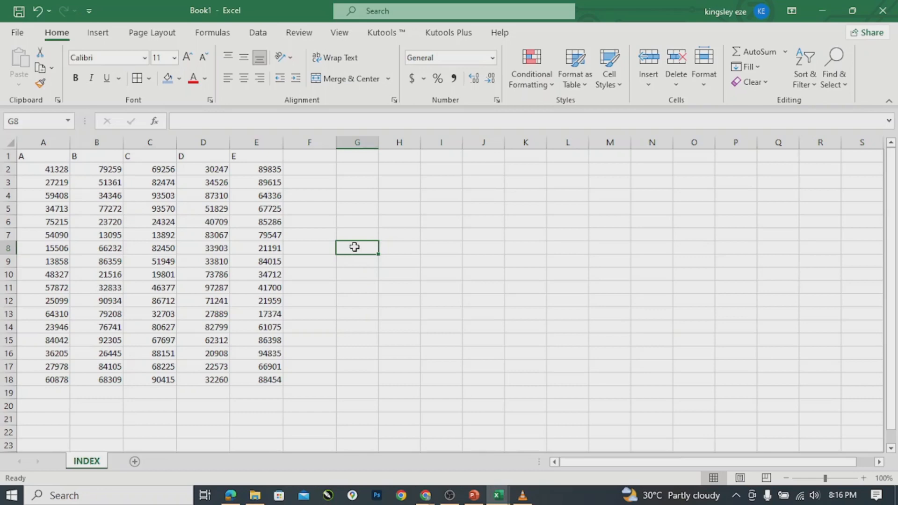
# Enter =INDEX(A2:E18,14,1) in G8, returning 84041.91.
pyautogui.write('=IN')
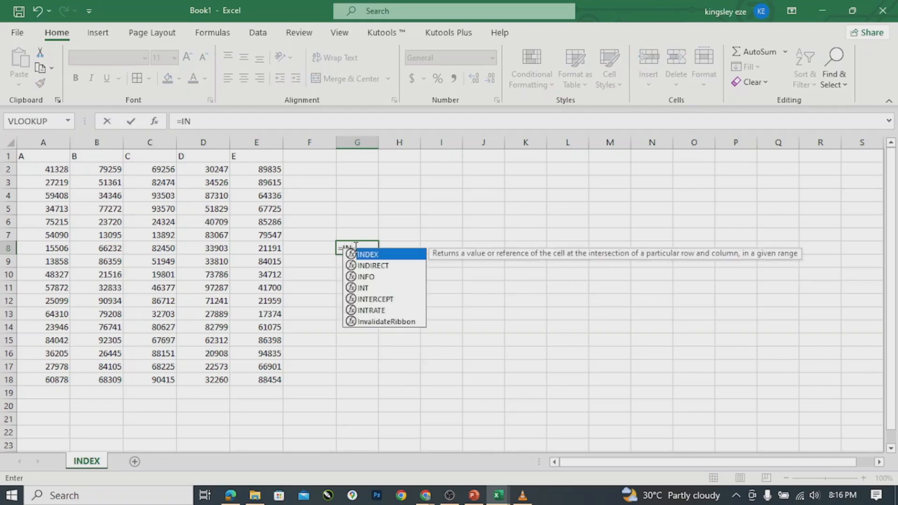
pyautogui.press('Tab')
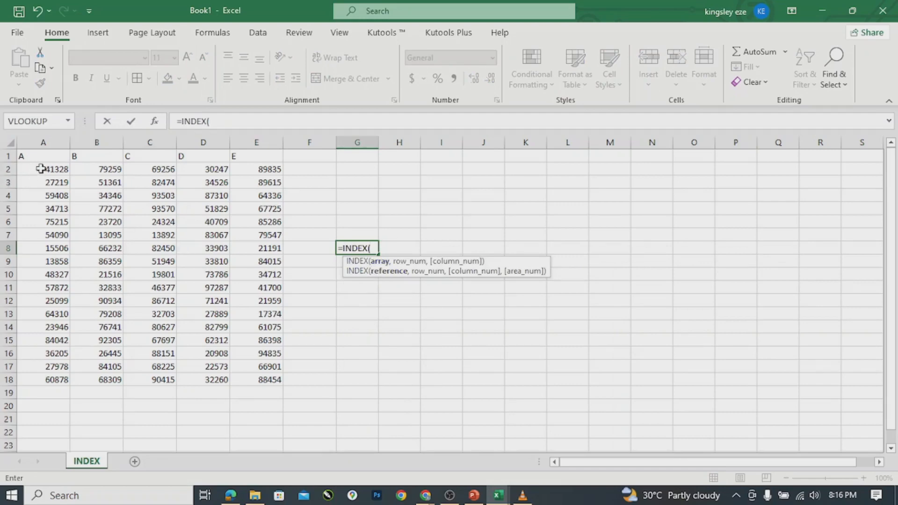
pyautogui.moveTo(42, 169); pyautogui.dragTo(239, 377)
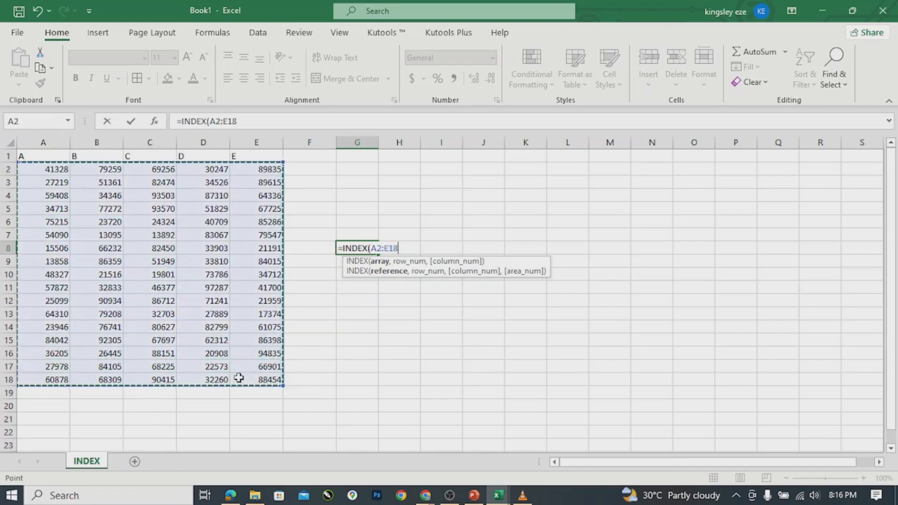
pyautogui.write(',')
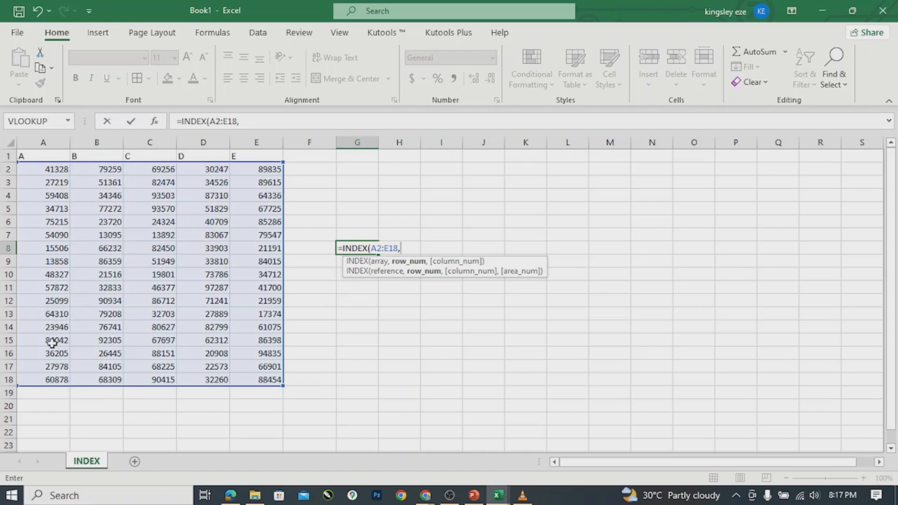
pyautogui.write('14,')
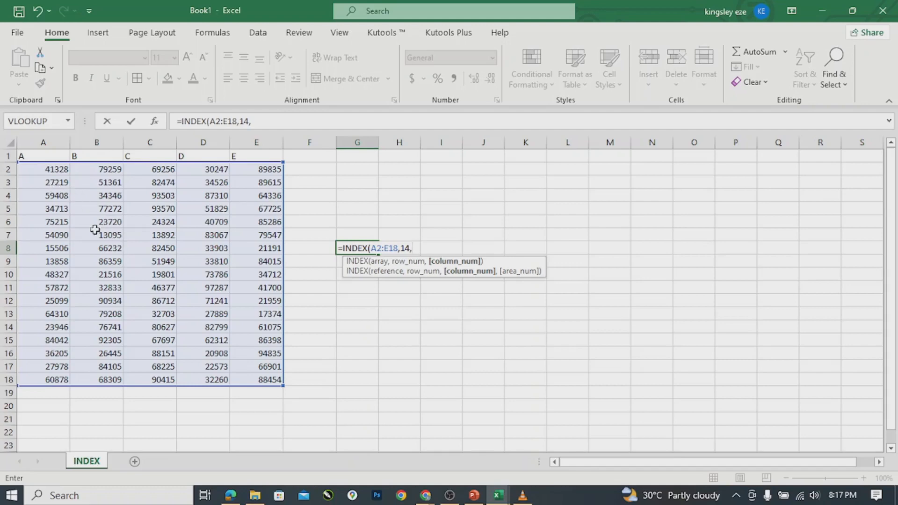
pyautogui.write('1)')
pyautogui.press('Return')
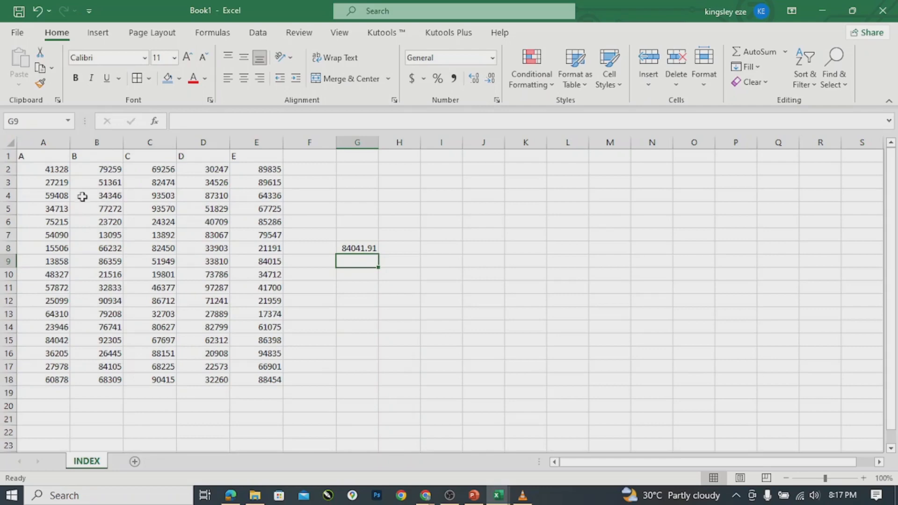
# Remove both decimal places from G8 so its result displays as 84042.
pyautogui.click(354, 247)
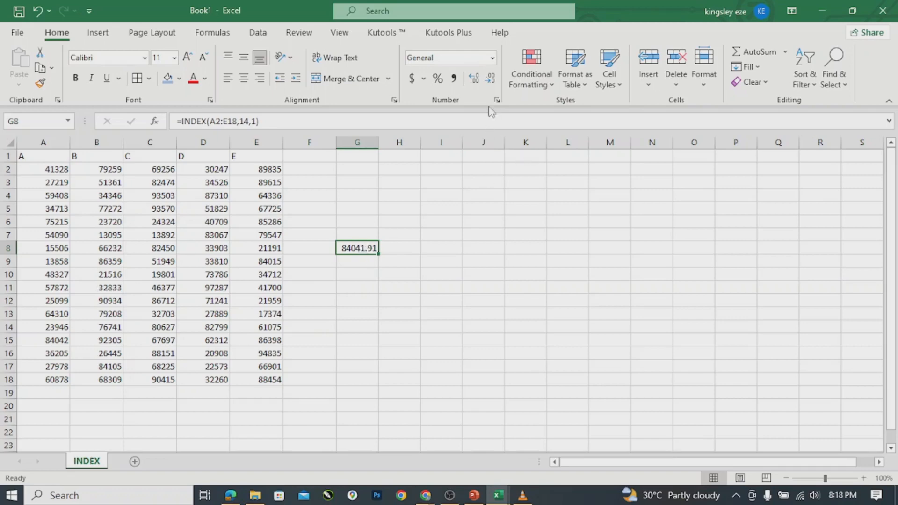
pyautogui.click(487, 81)
pyautogui.click(489, 81)
# Change G8's column argument from 1 to 4, making =INDEX(A2:E18,14,4) return 62312.
pyautogui.click(256, 121)
pyautogui.press('BackSpace')
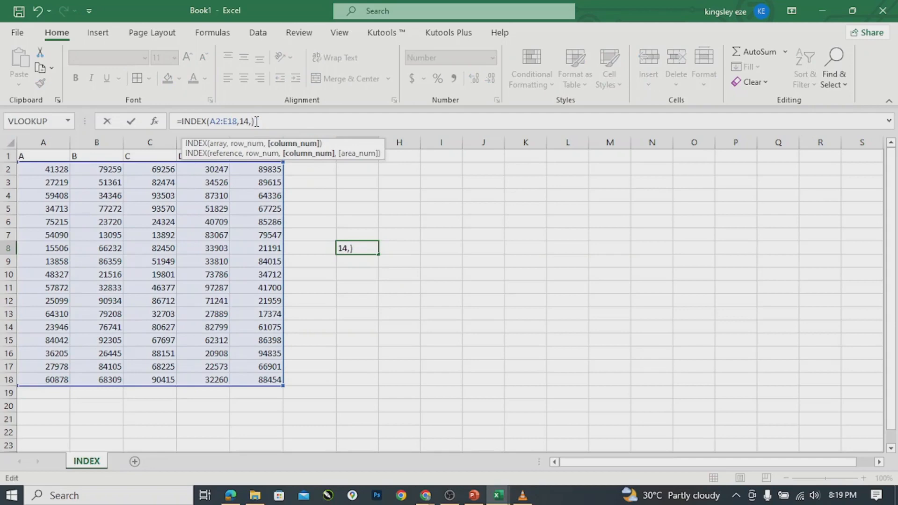
pyautogui.write('4')
pyautogui.press('Return')
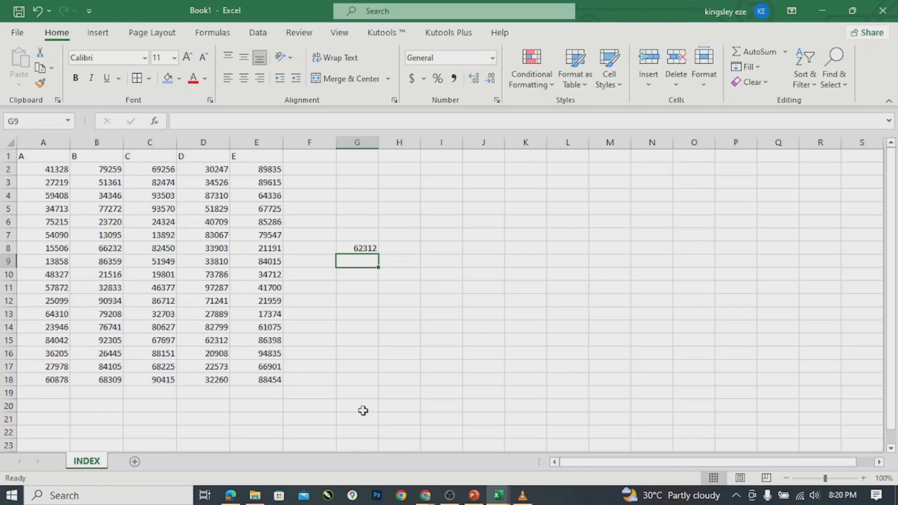
# Change G8's row argument from 14 to 7, so =INDEX(A2:E18,7,4) returns 33903.
pyautogui.click(358, 248)
pyautogui.doubleClick(358, 248)
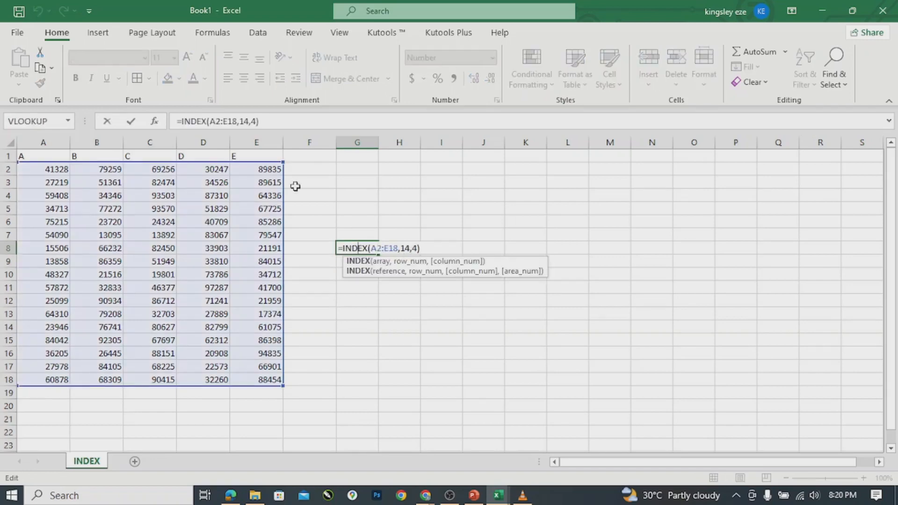
pyautogui.click(248, 122)
pyautogui.press('BackSpace')
pyautogui.press('BackSpace')
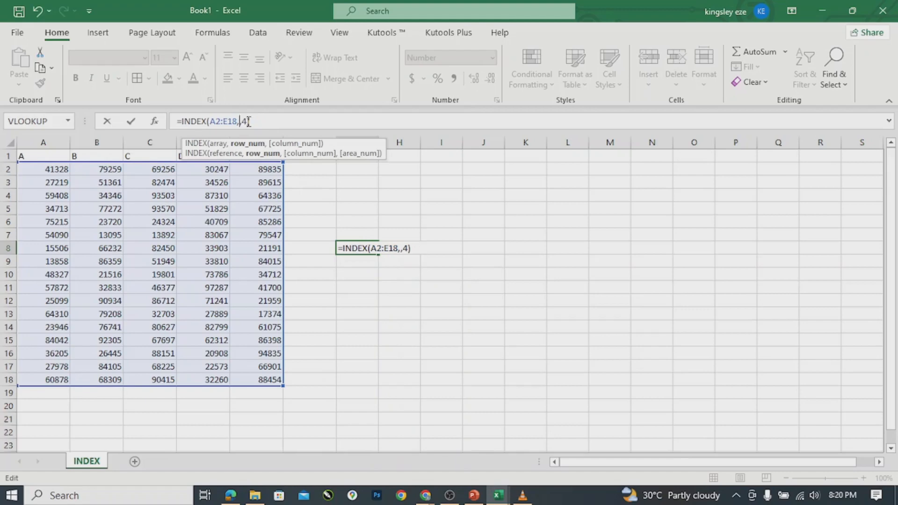
pyautogui.write('7')
pyautogui.press('Return')
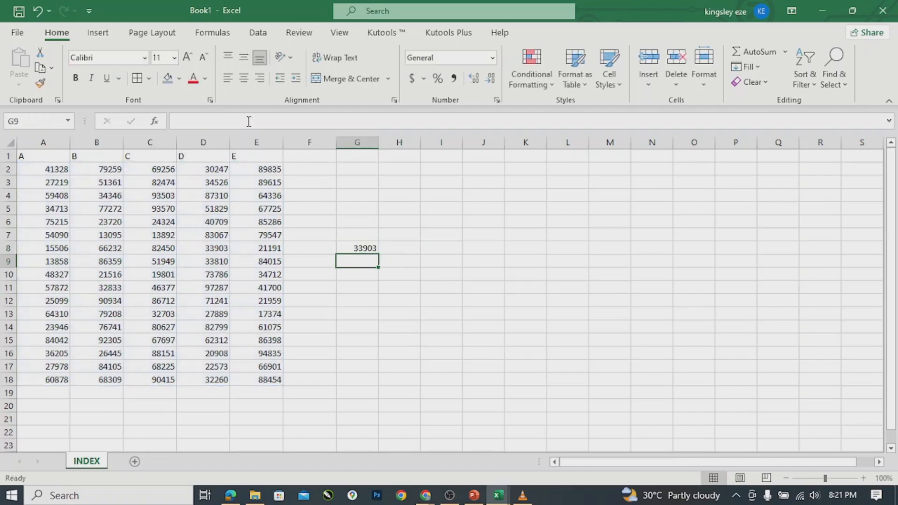
pyautogui.click(354, 249)
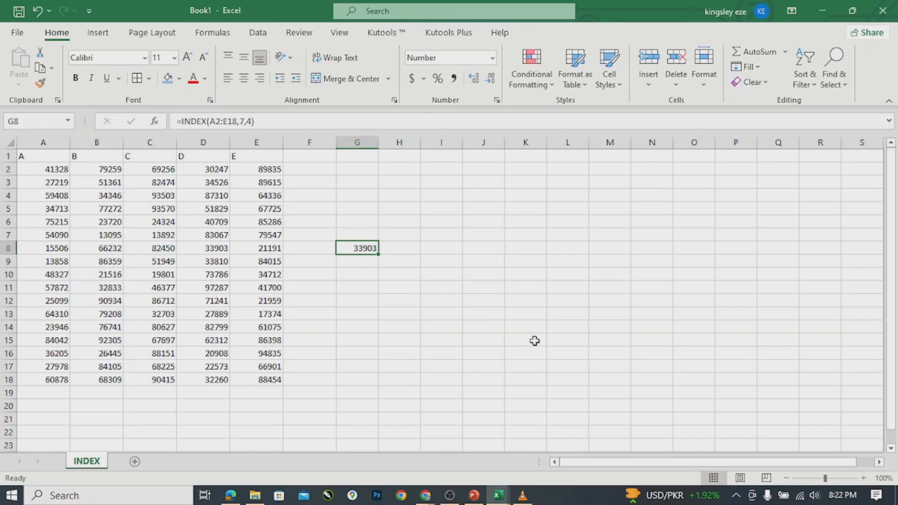
# Glance at the browser windows, then delete the =INDEX(A2:E18,7,4) formula from G8.
pyautogui.click(425, 500)
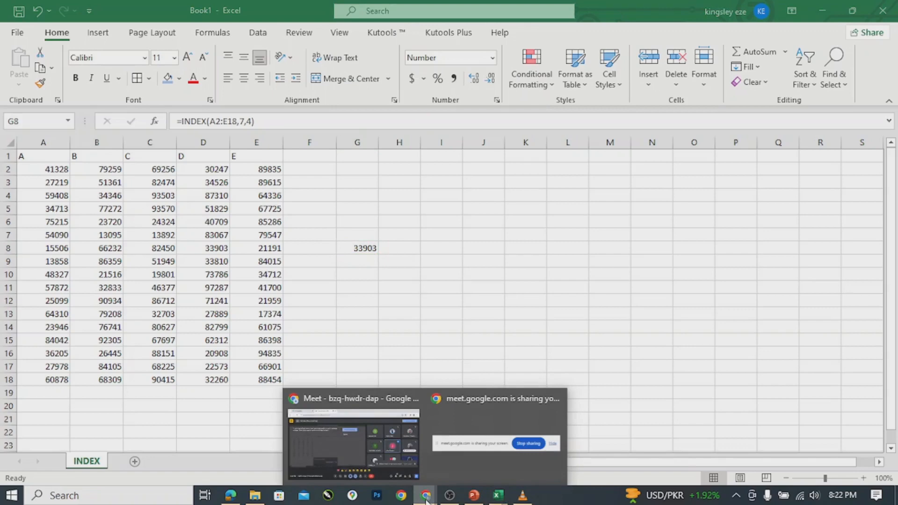
pyautogui.click(609, 327)
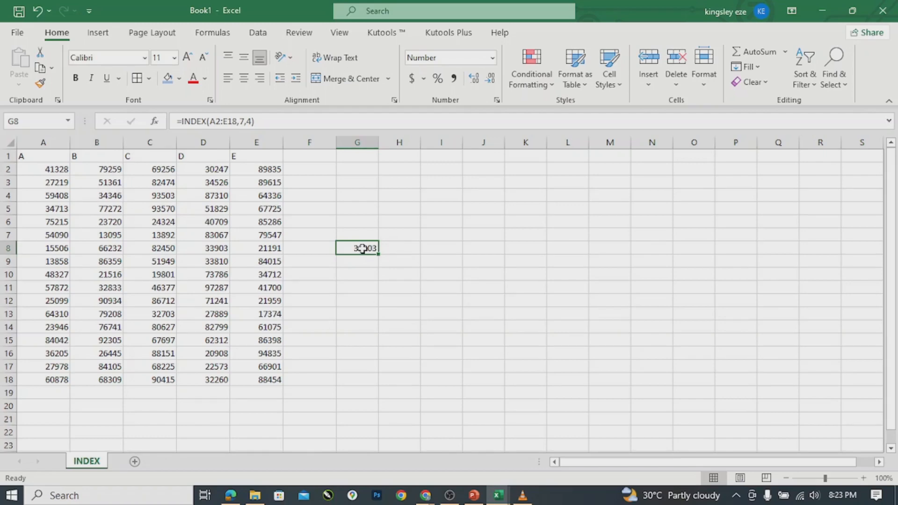
pyautogui.press('Delete')
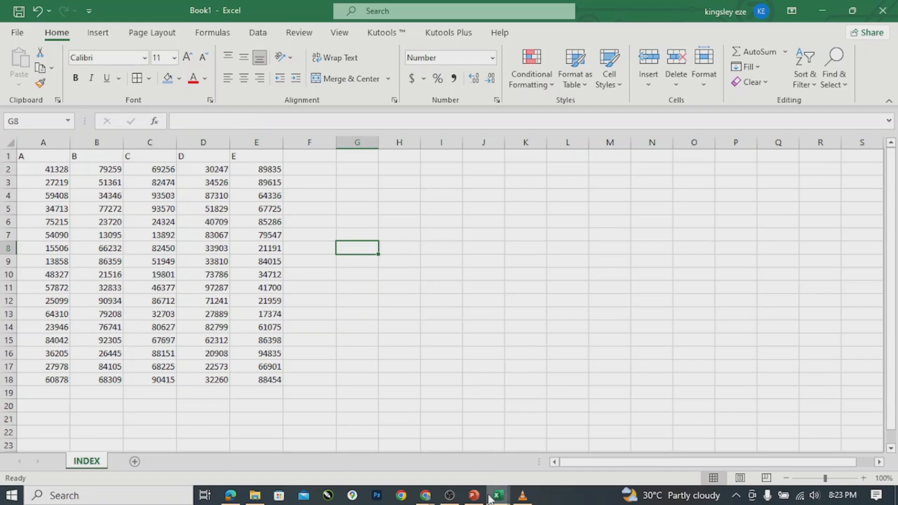
# Switch to the CHUKS.xlsx window showing the SS3 English examination record.
pyautogui.moveTo(490, 497)
pyautogui.click(548, 456)
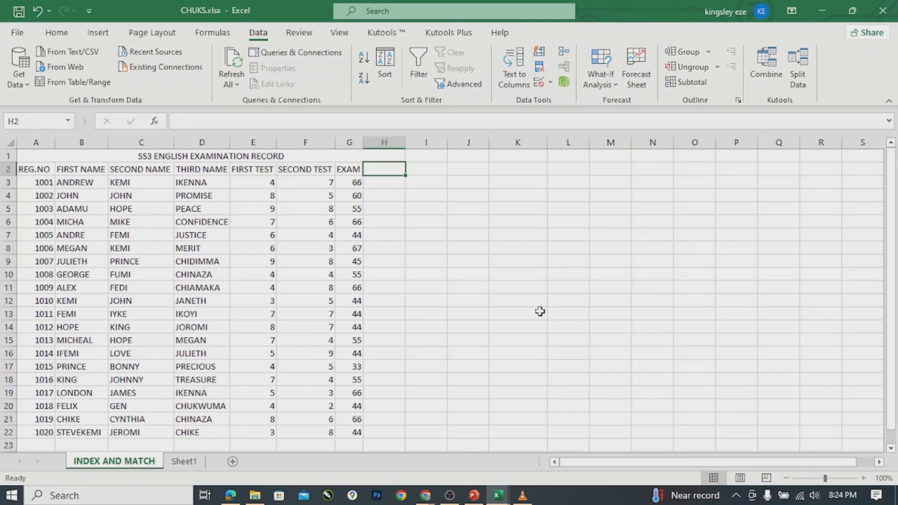
# Enter =INDEX(B3:G22,16,6) in K13, returning the exam score 55.
pyautogui.click(523, 315)
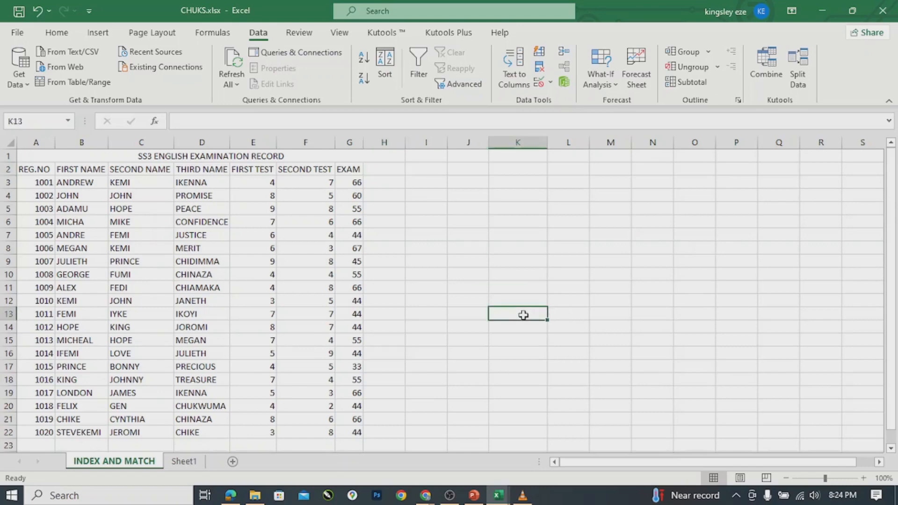
pyautogui.write('=')
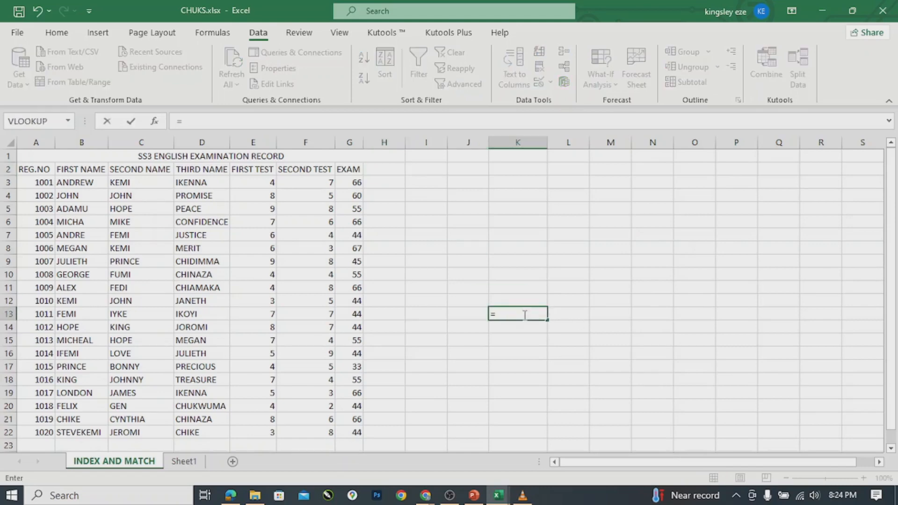
pyautogui.write('INDE')
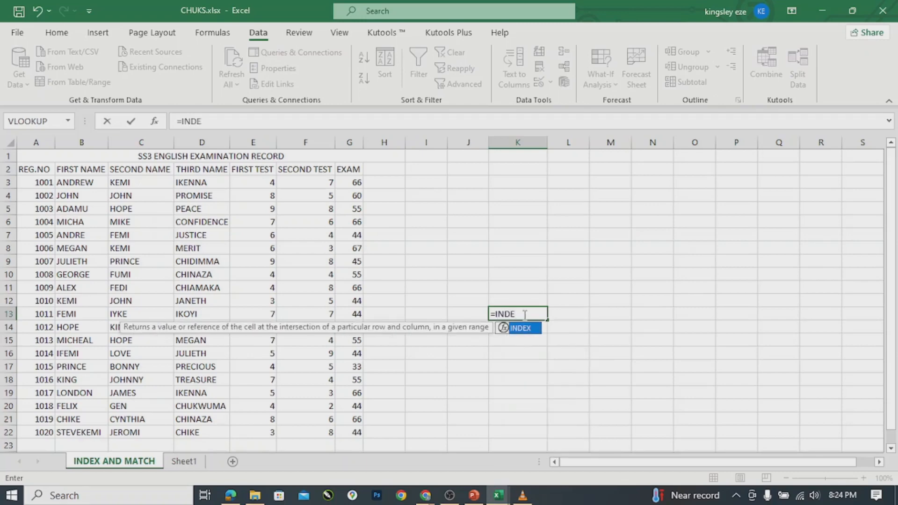
pyautogui.press('Tab')
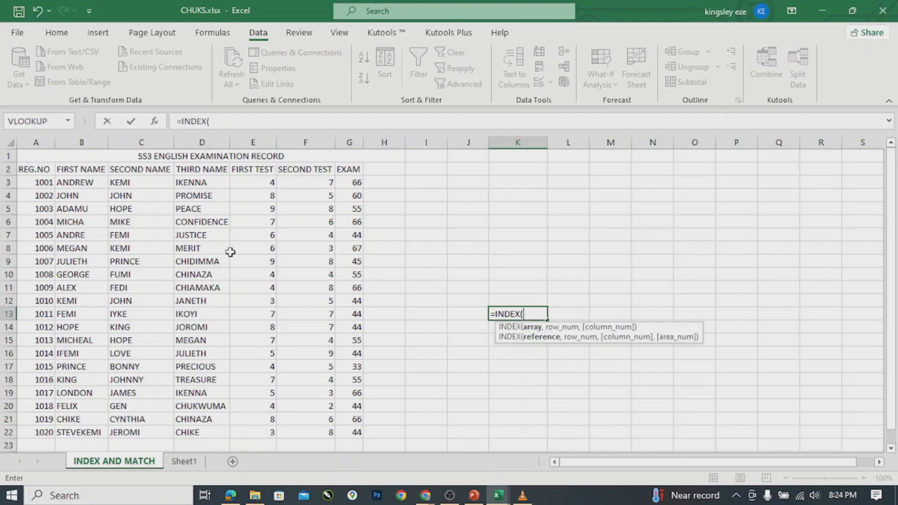
pyautogui.click(70, 186)
pyautogui.moveTo(71, 188); pyautogui.dragTo(345, 430)
pyautogui.write(',')
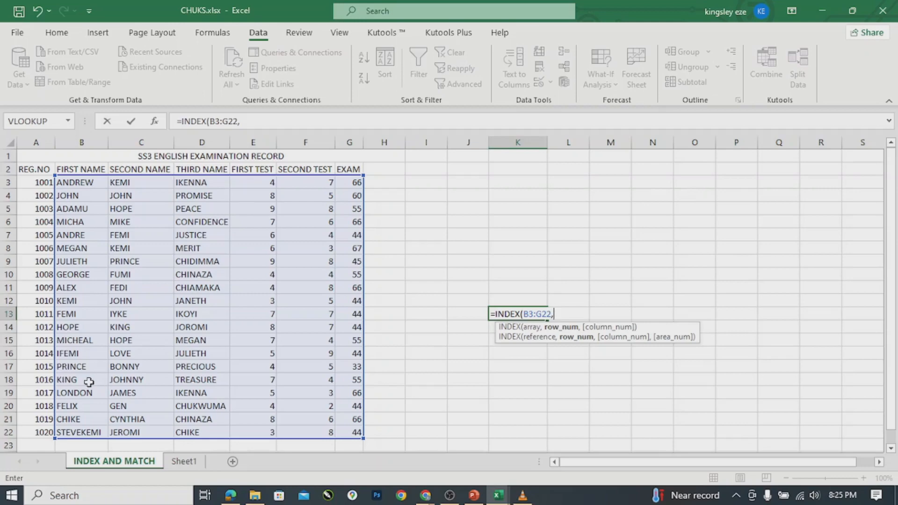
pyautogui.write('16,')
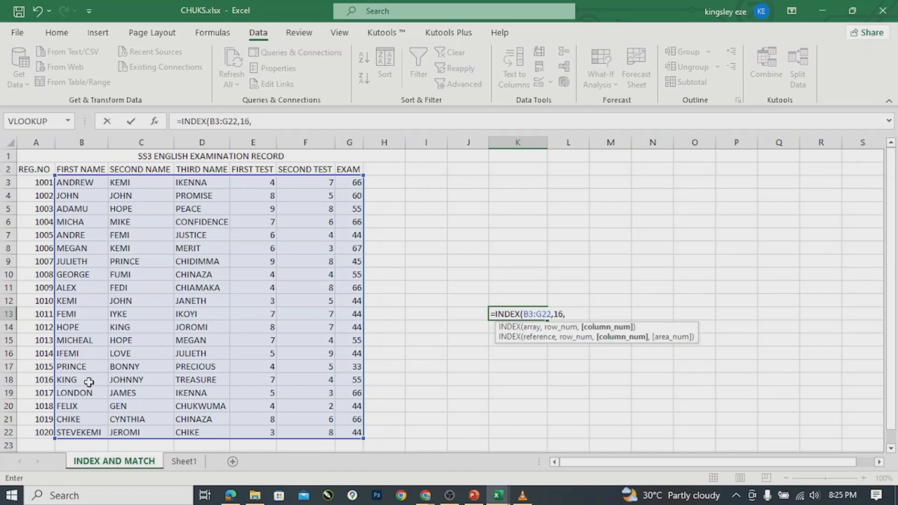
pyautogui.write('6)')
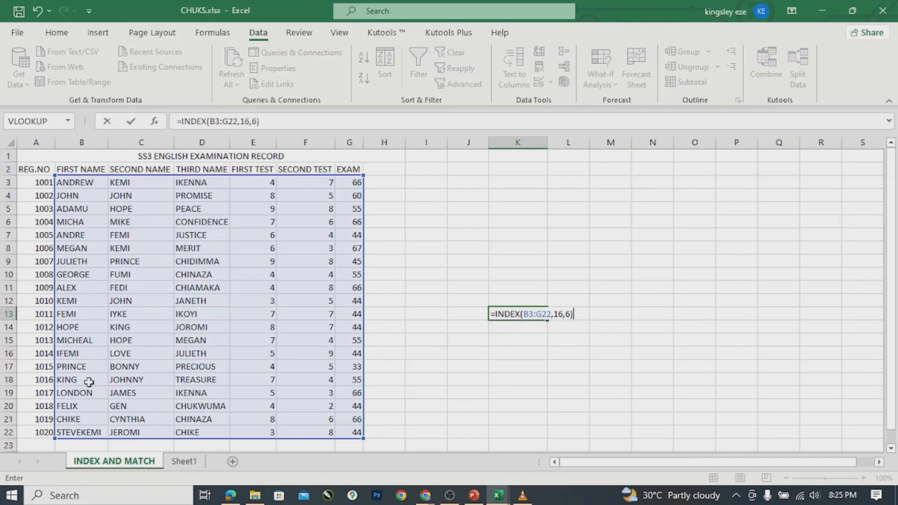
pyautogui.press('Return')
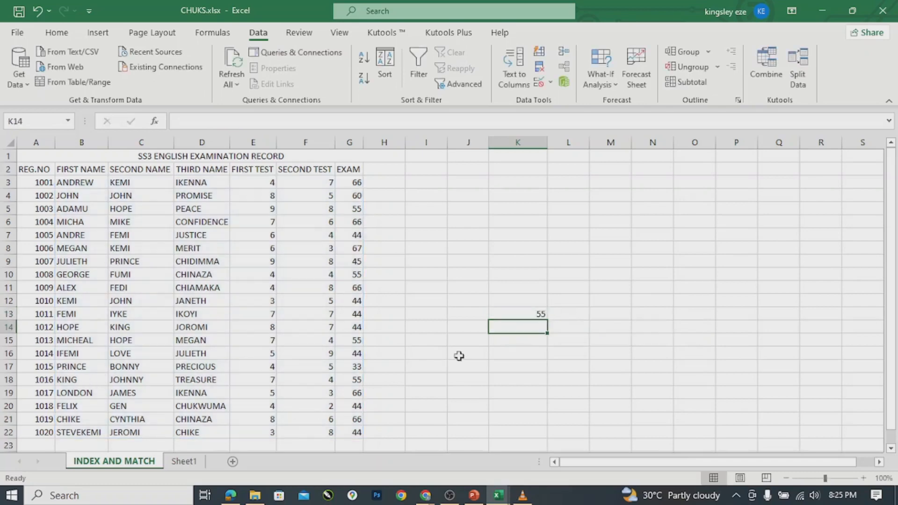
pyautogui.click(517, 312)
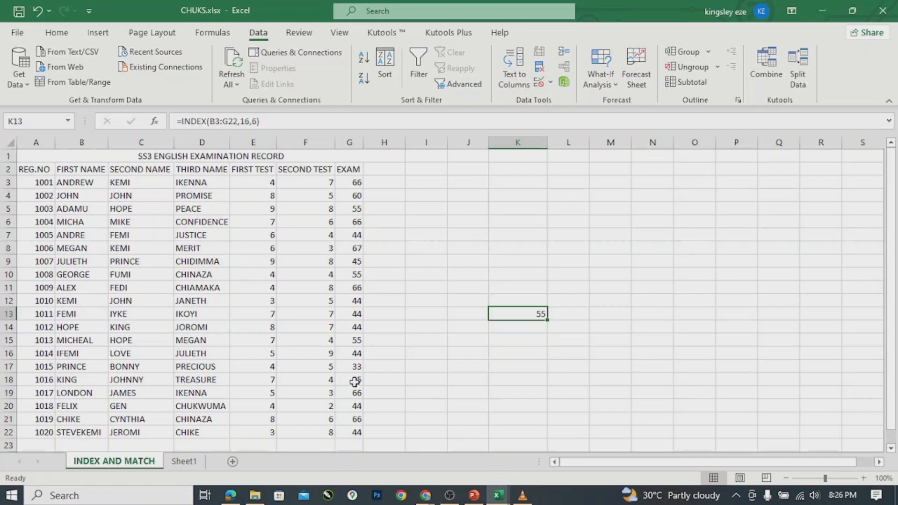
# Replace the range in K13's INDEX formula with the first-name column B3:B22.
pyautogui.doubleClick(523, 313)
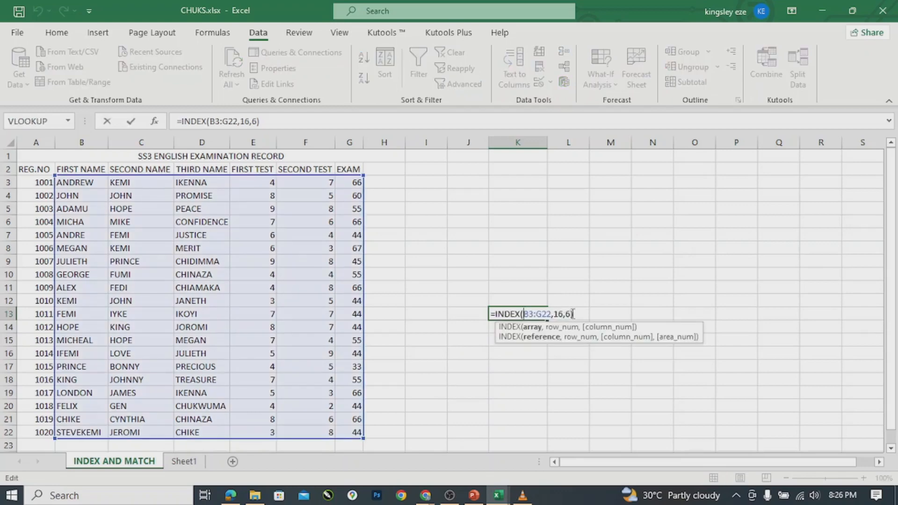
pyautogui.click(572, 313)
pyautogui.press('BackSpace')
pyautogui.press('BackSpace')
pyautogui.press('BackSpace')
pyautogui.press('BackSpace')
pyautogui.press('BackSpace')
pyautogui.press('BackSpace')
pyautogui.press('BackSpace')
pyautogui.press('BackSpace')
pyautogui.press('BackSpace')
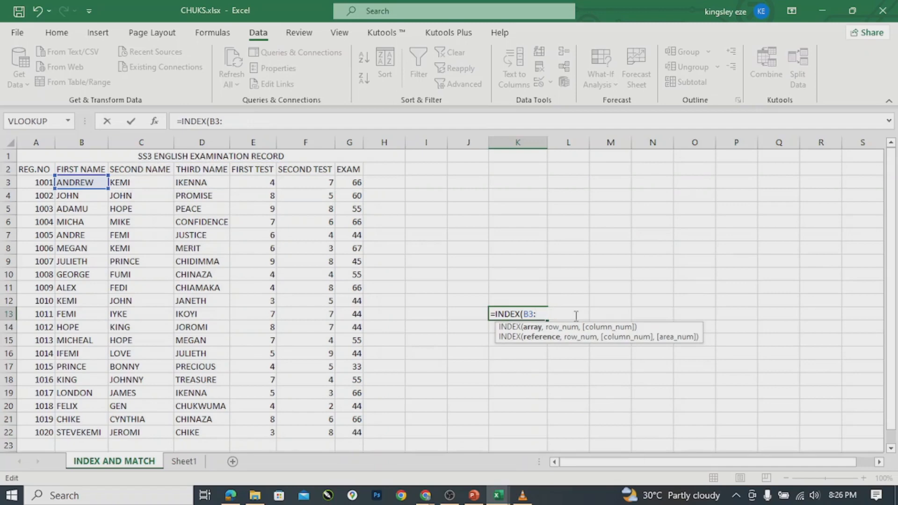
pyautogui.press('BackSpace')
pyautogui.press('BackSpace')
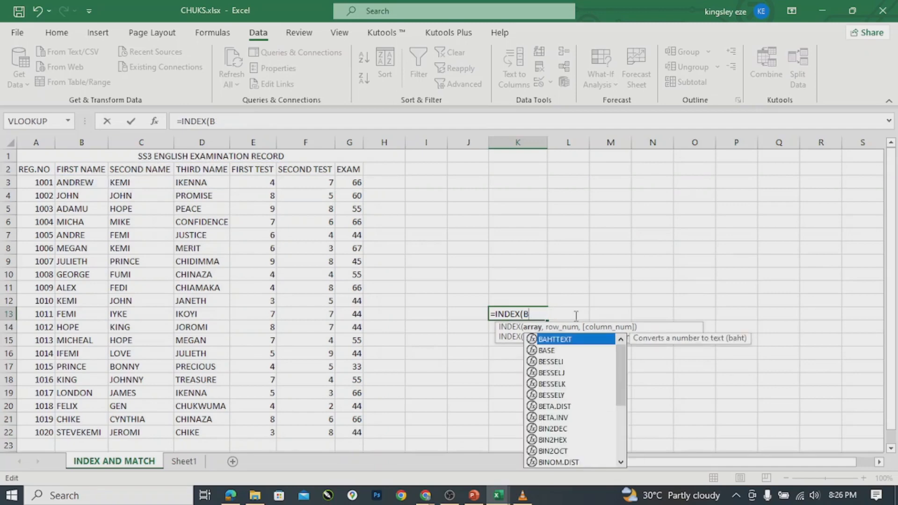
pyautogui.press('BackSpace')
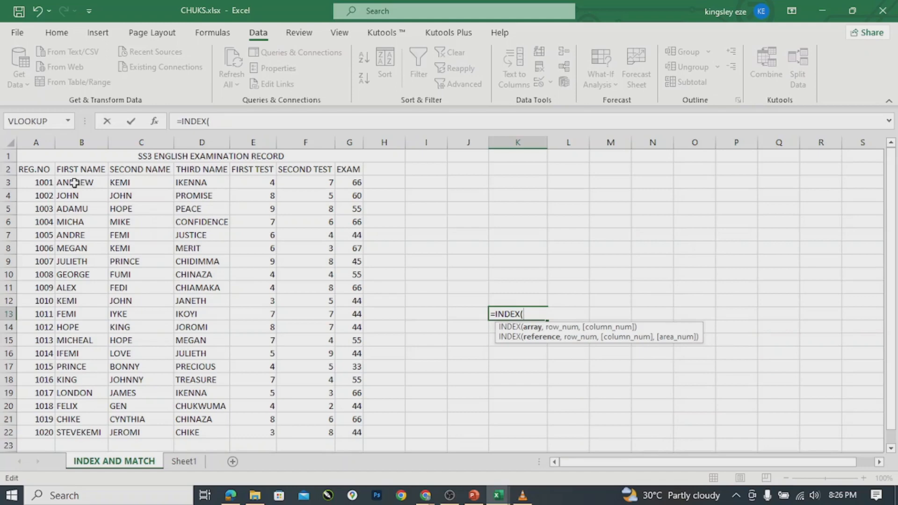
pyautogui.moveTo(70, 182); pyautogui.dragTo(64, 434)
# Use 18 as the row number, completing =INDEX(B3:B22,18) so K13 shows FELIX.
pyautogui.write(',')
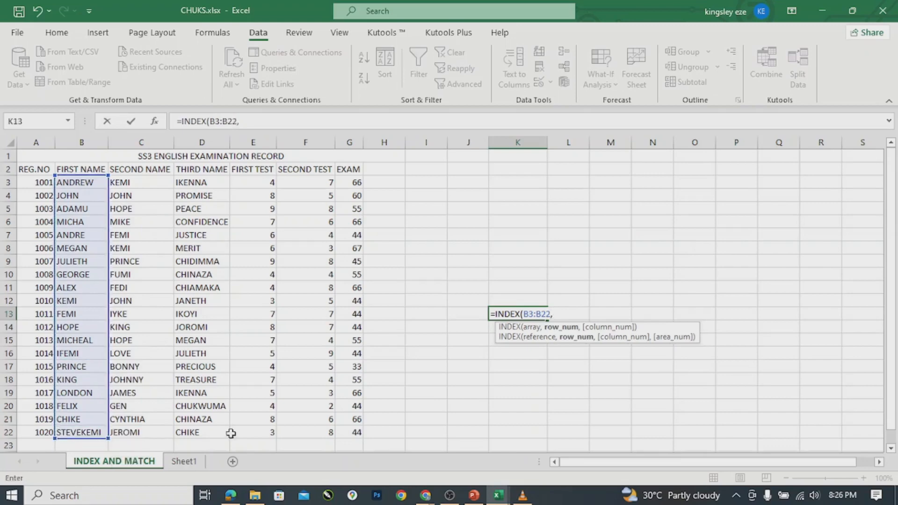
pyautogui.click(319, 391)
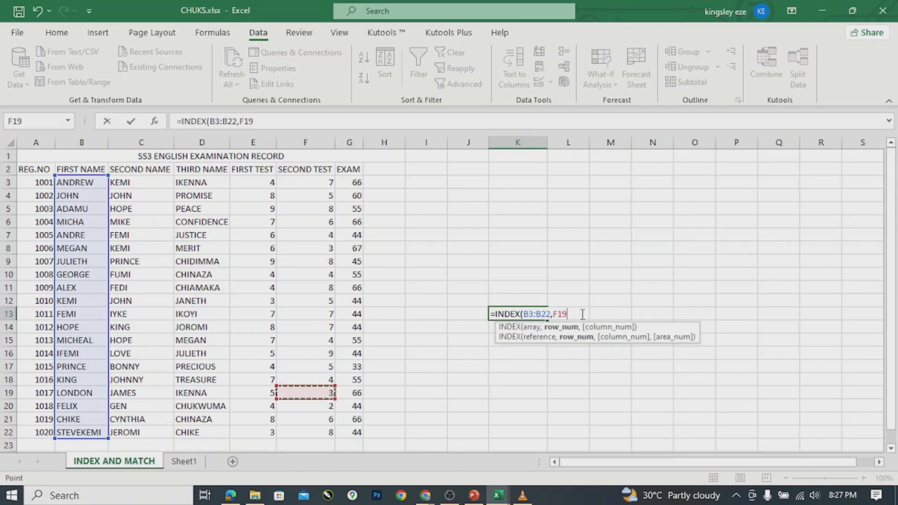
pyautogui.write('18')
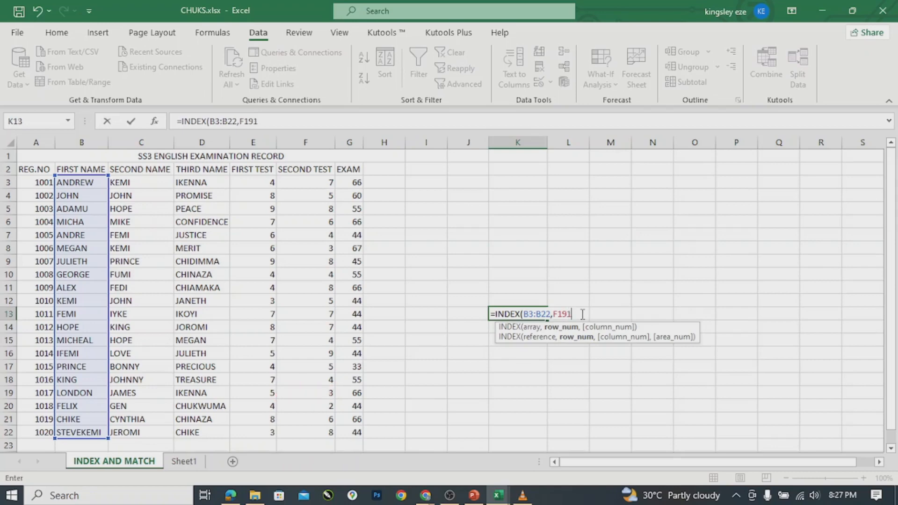
pyautogui.press('BackSpace')
pyautogui.press('BackSpace')
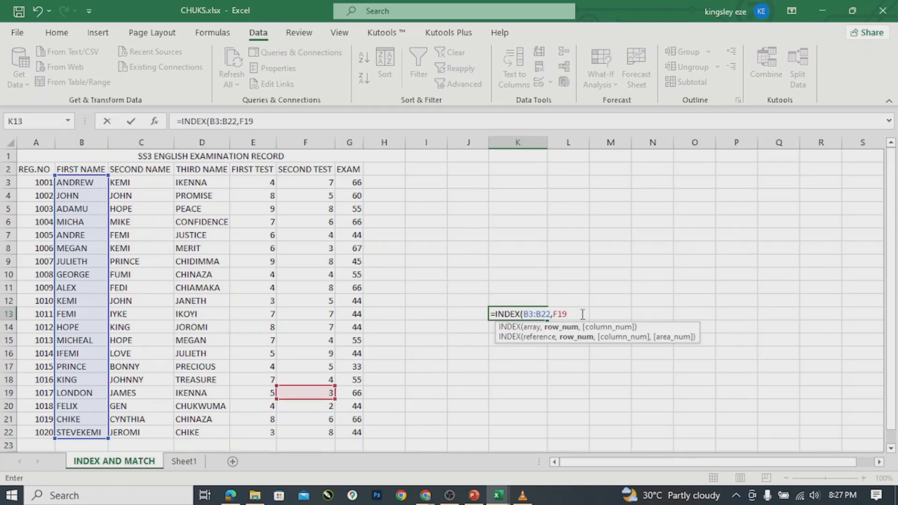
pyautogui.press('BackSpace')
pyautogui.press('BackSpace')
pyautogui.press('BackSpace')
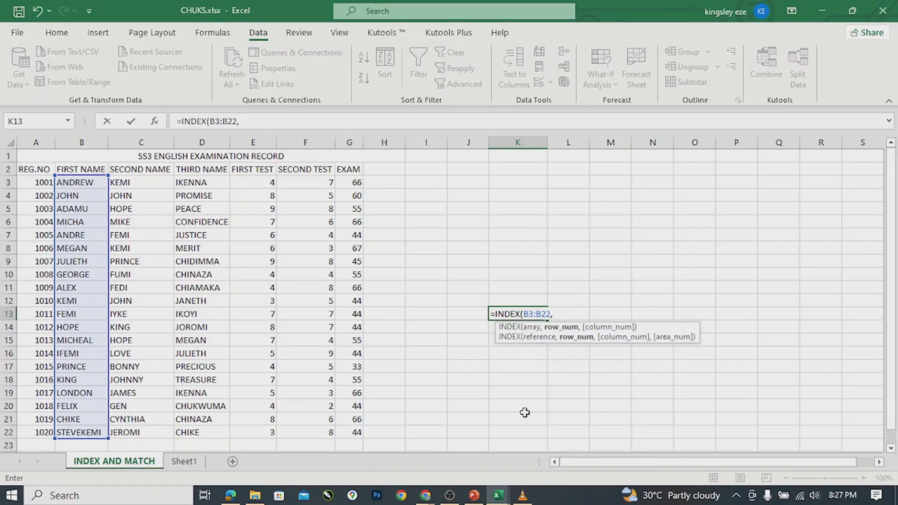
pyautogui.write('18')
pyautogui.write(')')
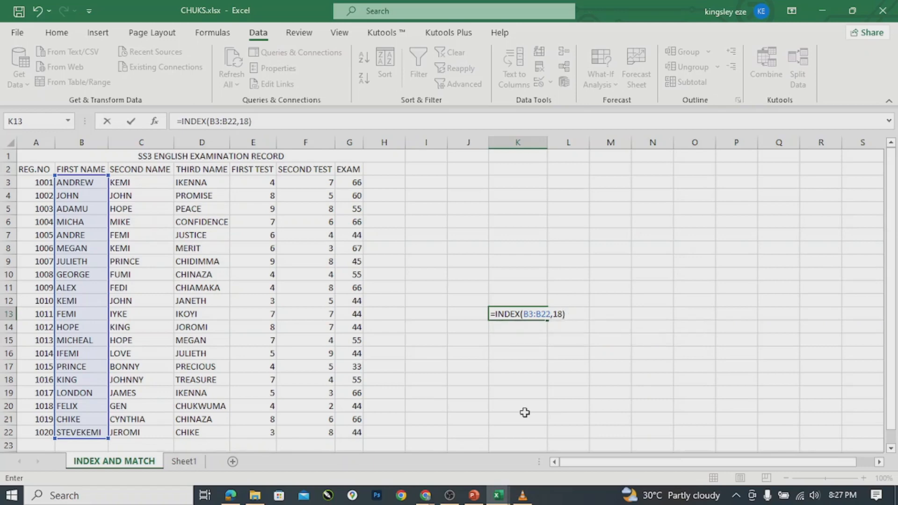
pyautogui.press('Return')
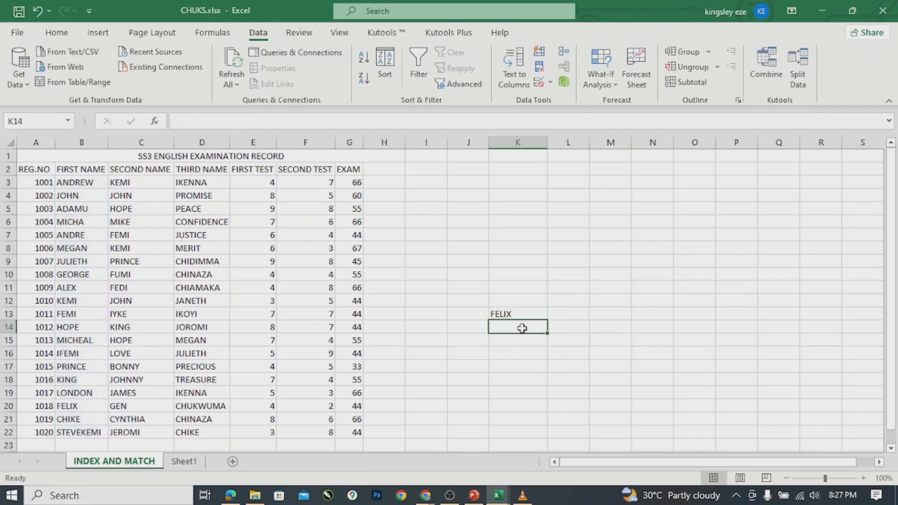
# Review K13's INDEX formula, then delete it so FELIX is cleared.
pyautogui.doubleClick(523, 314)
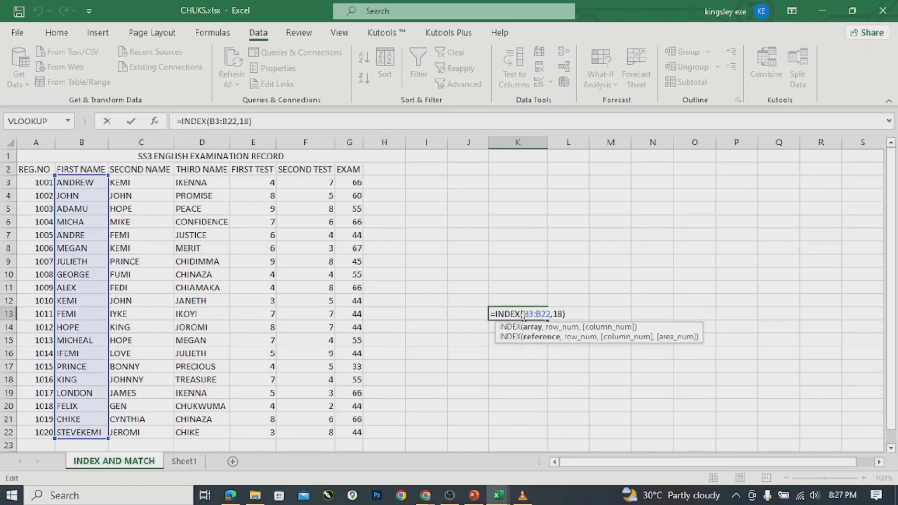
pyautogui.press('Return')
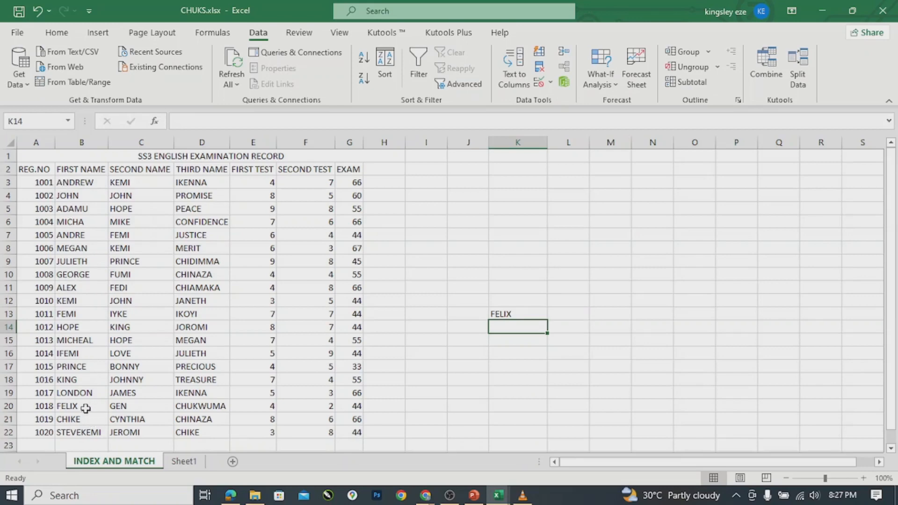
pyautogui.click(538, 314)
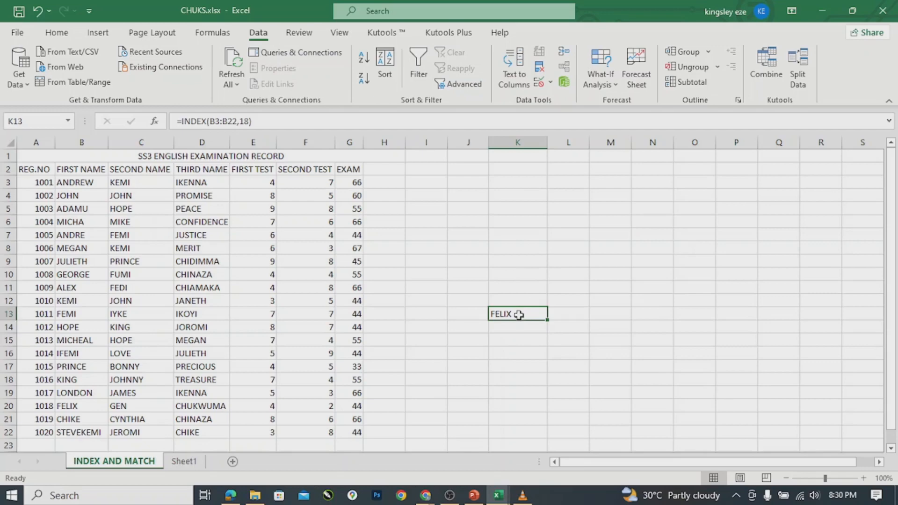
pyautogui.press('Delete')
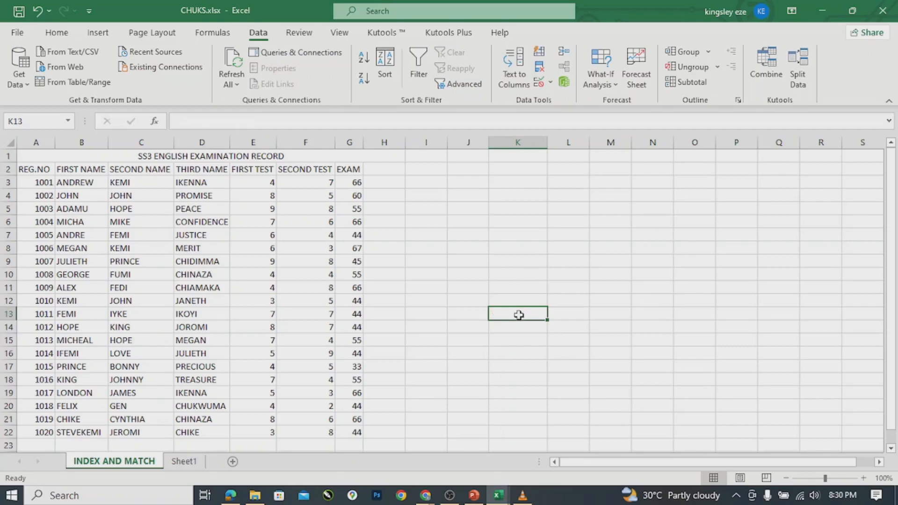
# Switch to the Template nw.pptx deck and show slide 3 on MATCH syntax.
pyautogui.moveTo(476, 500)
pyautogui.click(473, 467)
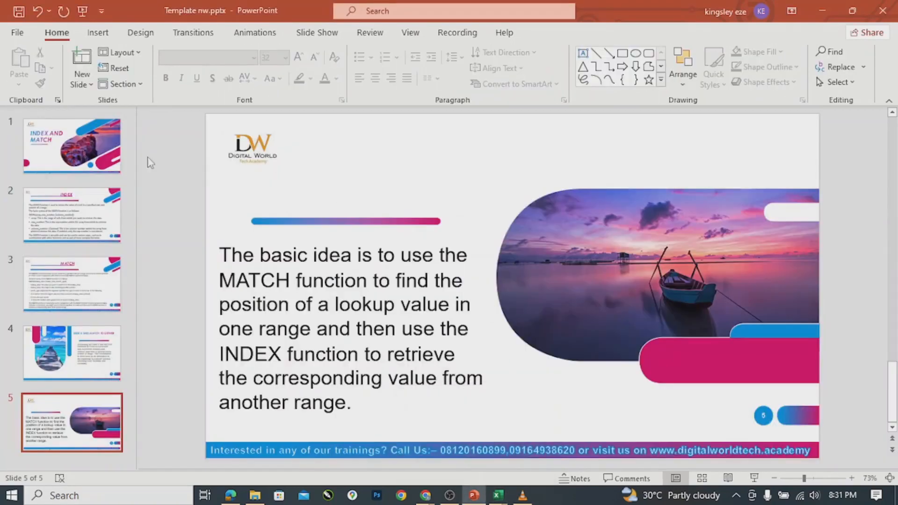
pyautogui.click(61, 275)
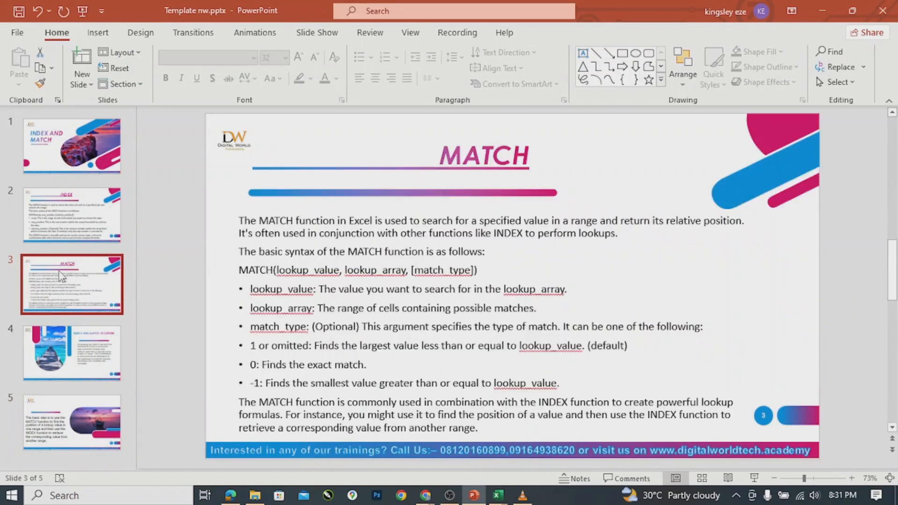
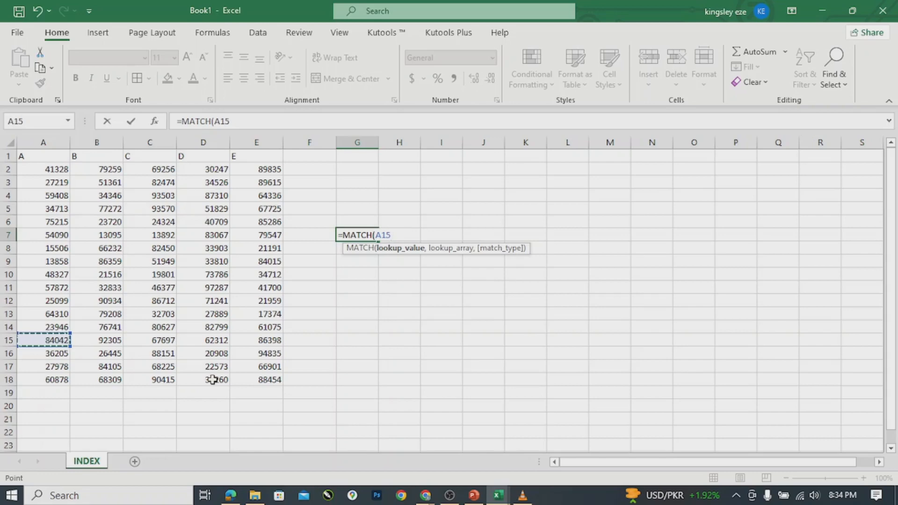
# Enter =MATCH(84042,A2:E18,0) in G7 with exact match, then reopen it for editing.
pyautogui.press('BackSpace')
pyautogui.press('BackSpace')
pyautogui.press('BackSpace')
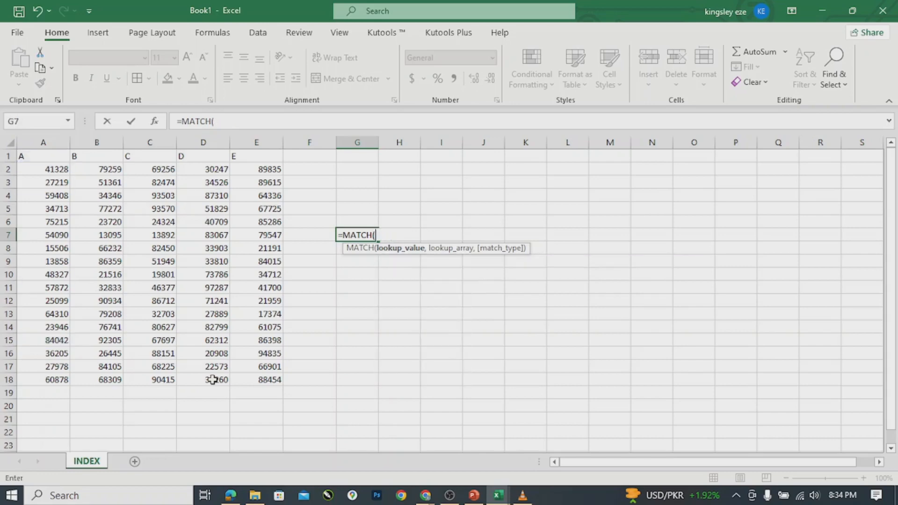
pyautogui.write('84042,')
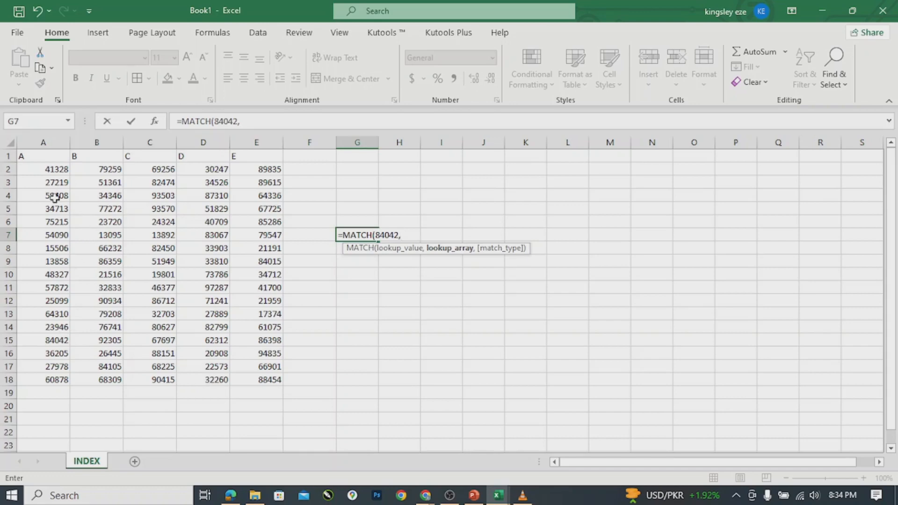
pyautogui.click(35, 169)
pyautogui.moveTo(35, 169); pyautogui.dragTo(261, 377)
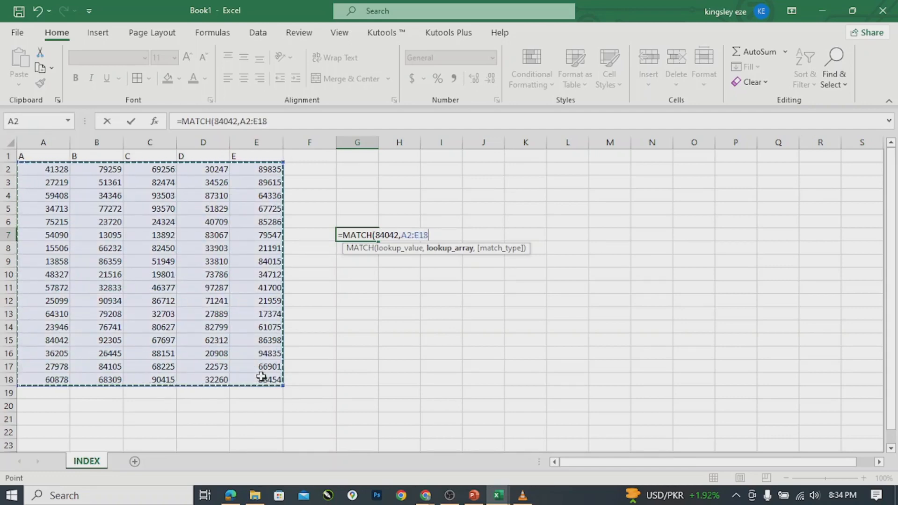
pyautogui.write(',')
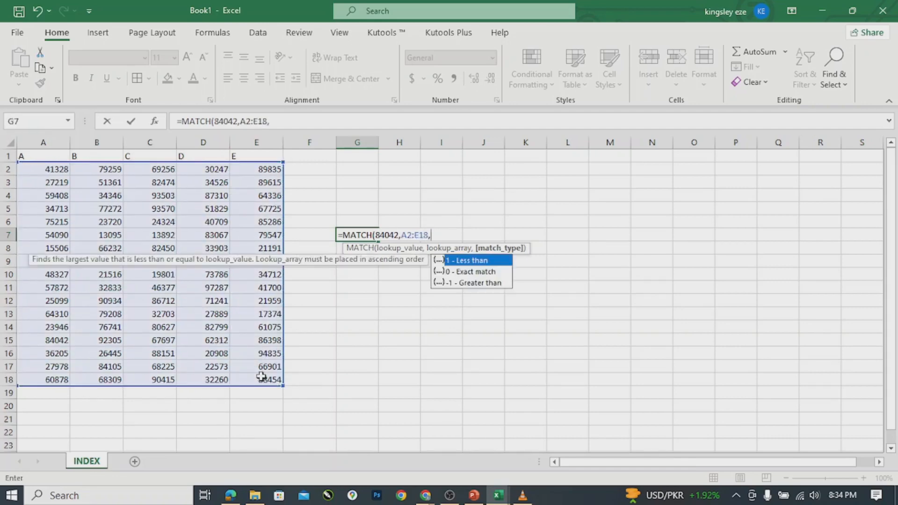
pyautogui.doubleClick(486, 272)
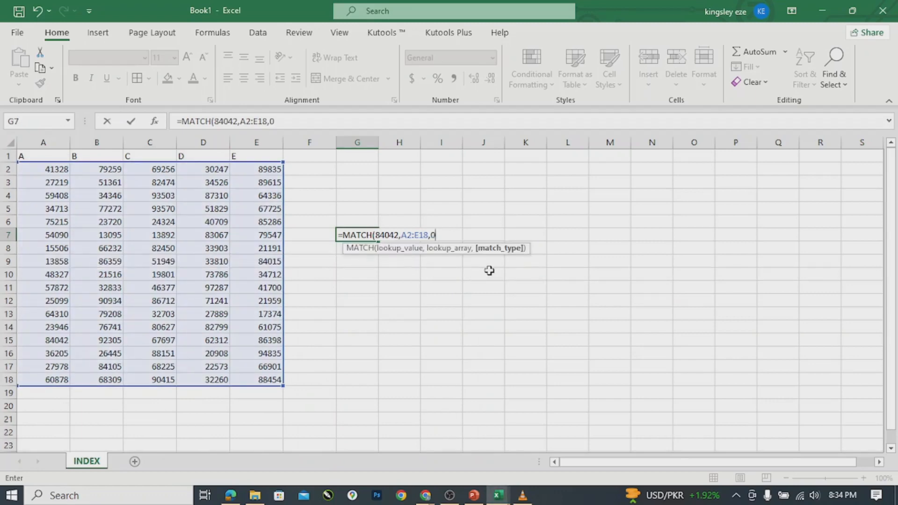
pyautogui.write(')')
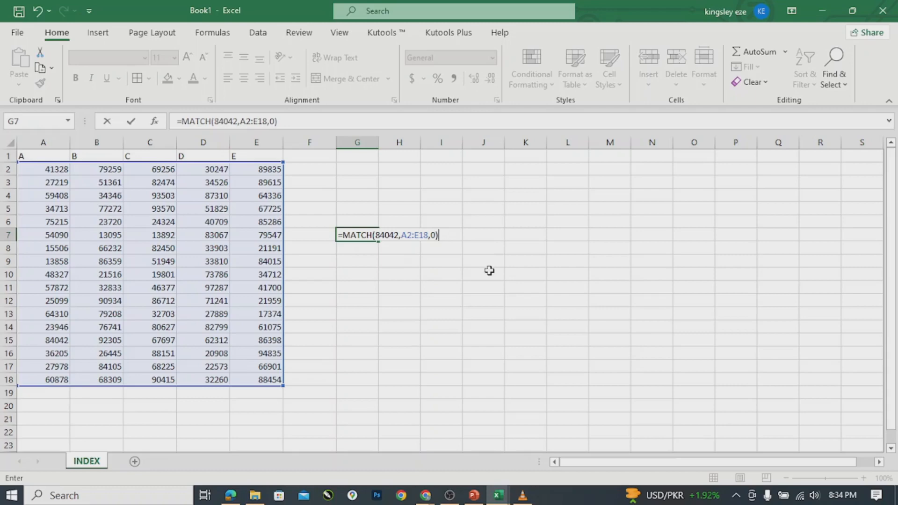
pyautogui.press('Return')
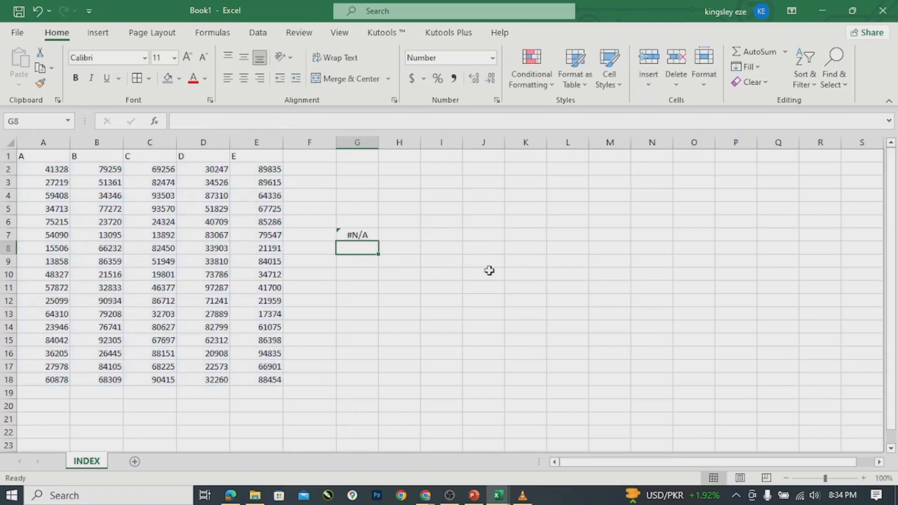
pyautogui.doubleClick(351, 234)
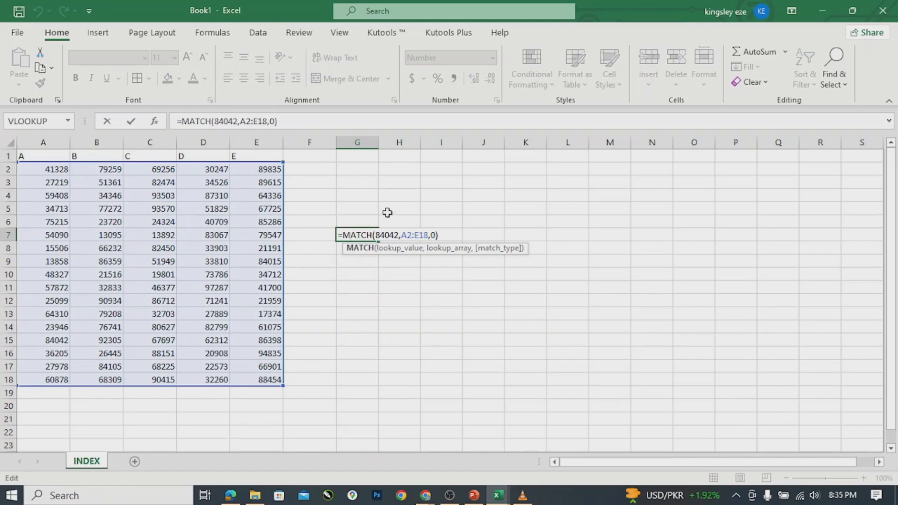
# Change G7's lookup range from A2:E18 to A2:A18 and re-enter the formula.
pyautogui.click(418, 234)
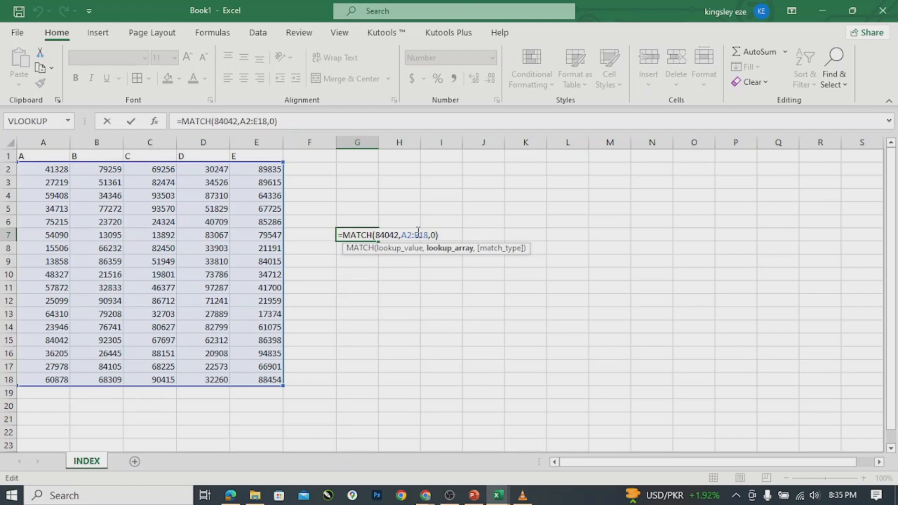
pyautogui.press('BackSpace')
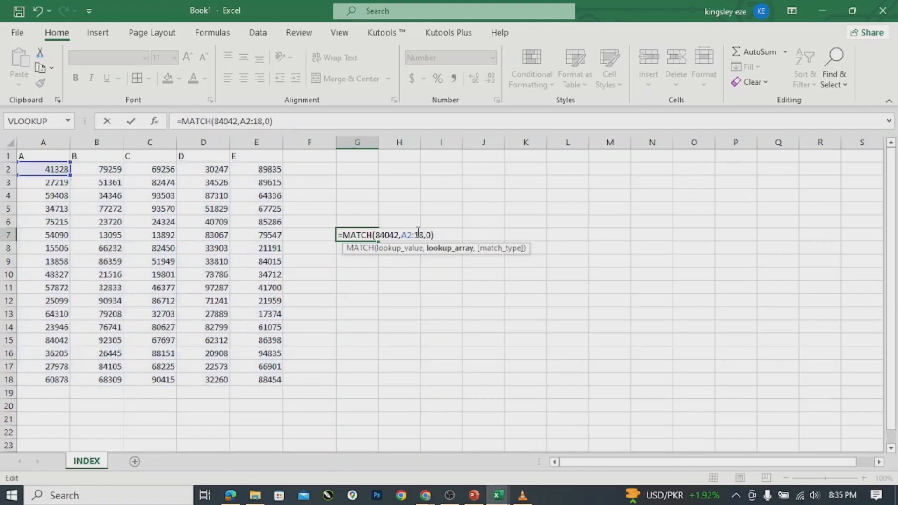
pyautogui.write('A')
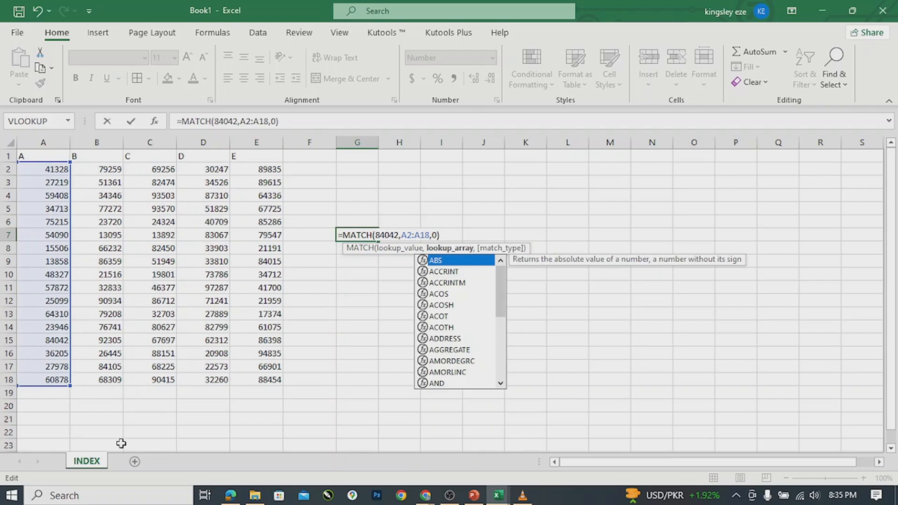
pyautogui.click(447, 233)
pyautogui.press('Return')
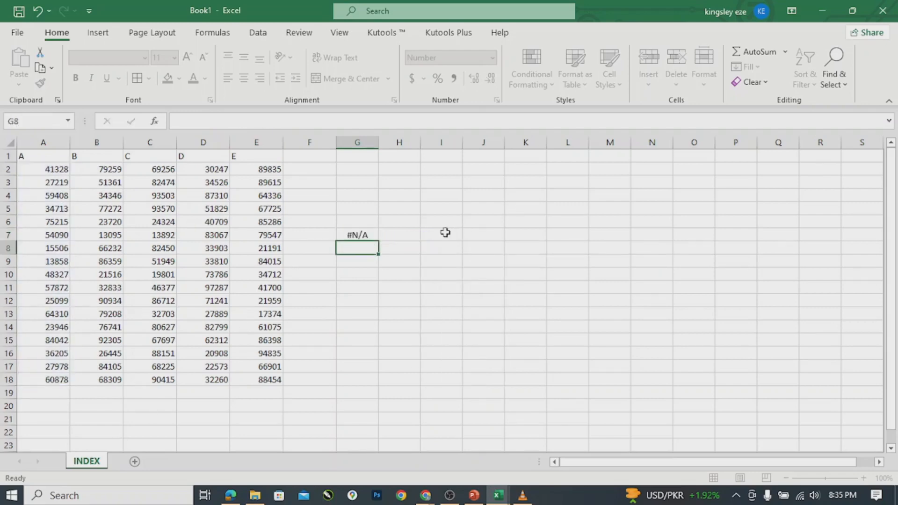
pyautogui.doubleClick(360, 234)
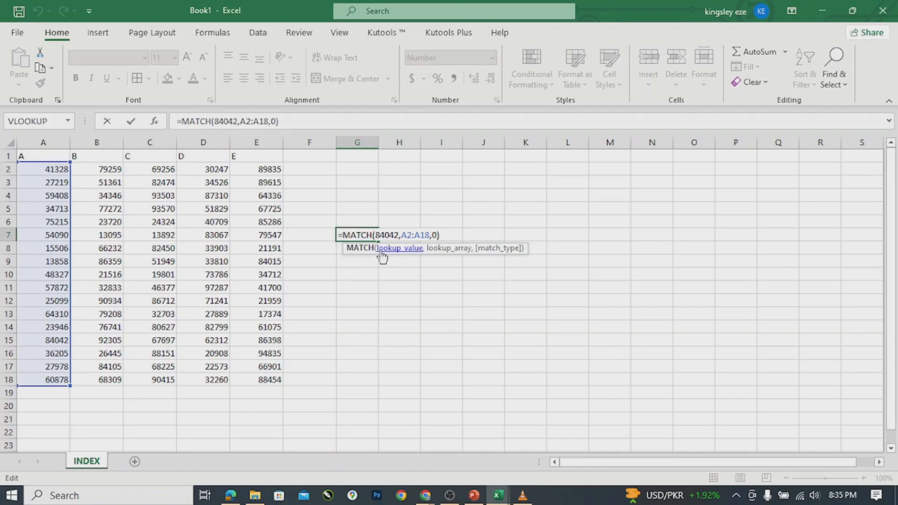
# Replace 84042 with cell A15 as G7's lookup value, getting 14, and check A15's 84041.91.
pyautogui.click(398, 235)
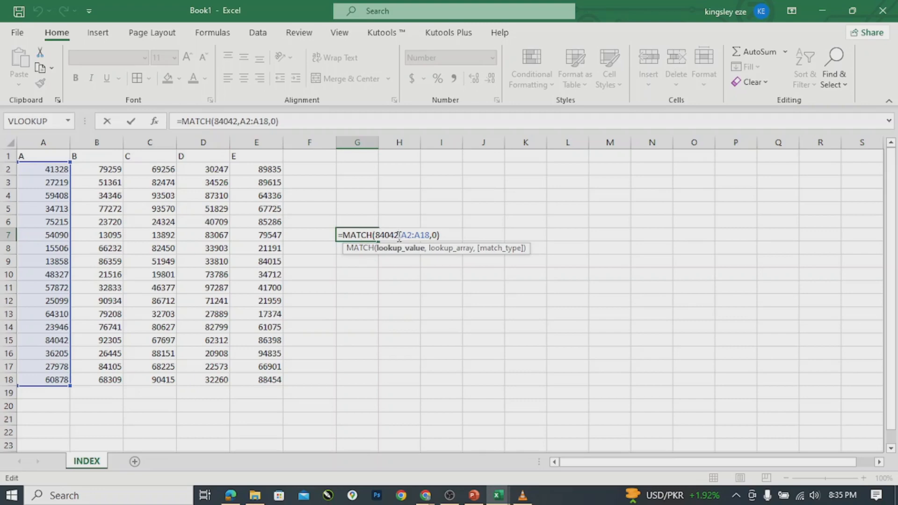
pyautogui.press('BackSpace')
pyautogui.press('BackSpace')
pyautogui.press('BackSpace')
pyautogui.press('BackSpace')
pyautogui.press('BackSpace')
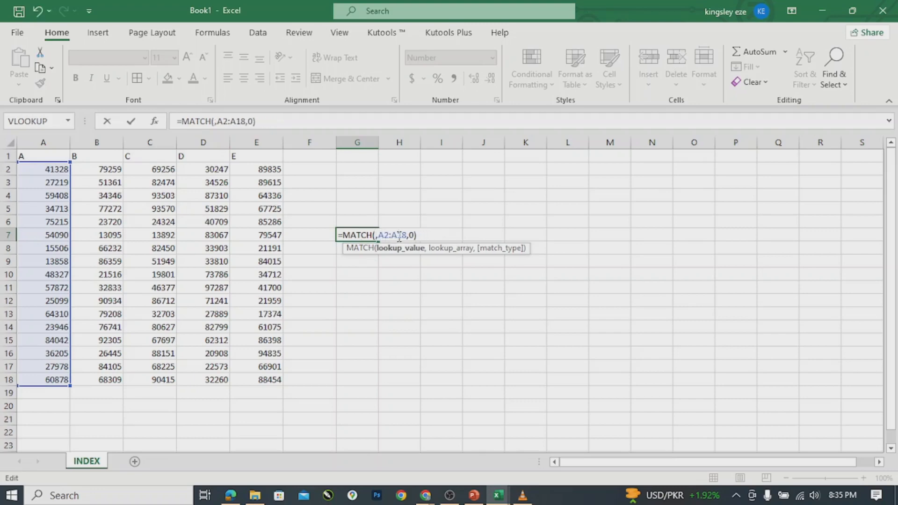
pyautogui.click(54, 341)
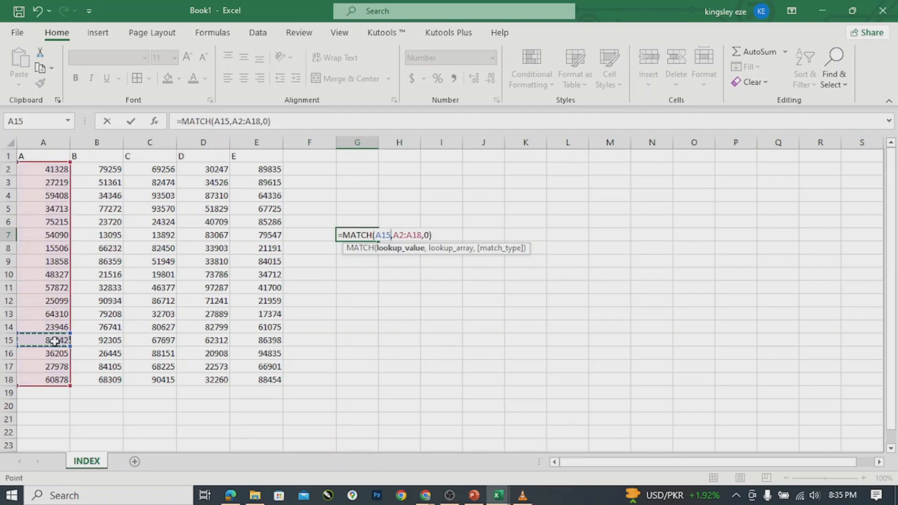
pyautogui.press('Return')
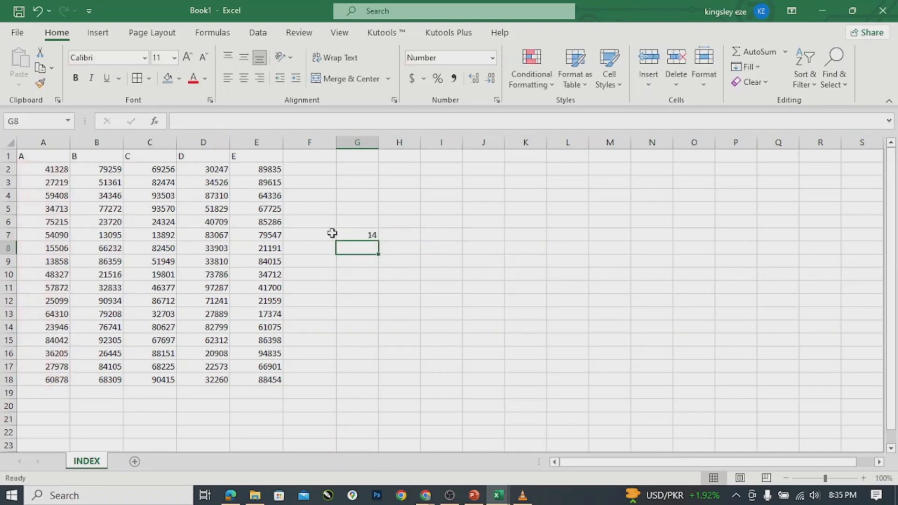
pyautogui.click(358, 235)
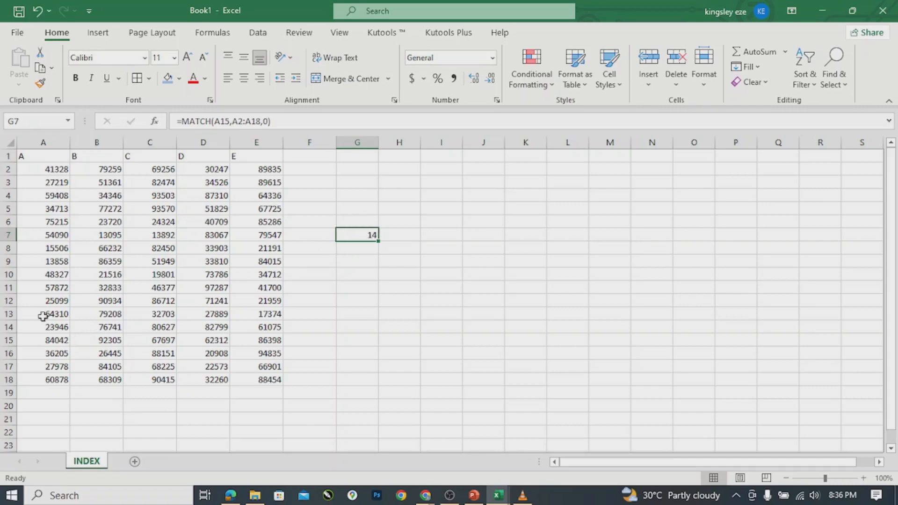
pyautogui.click(56, 342)
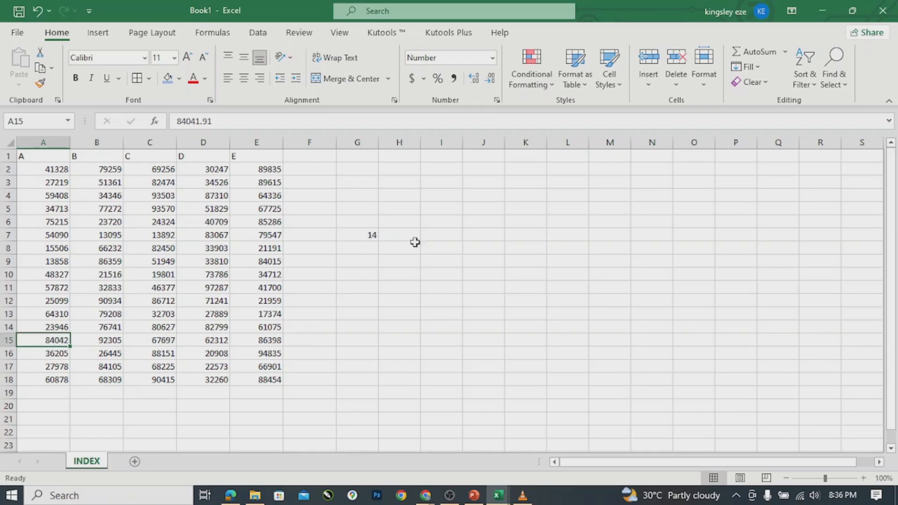
# Erase G7's entire MATCH formula so the cell is blank.
pyautogui.doubleClick(364, 234)
pyautogui.write('=MATCH(A15,A2:A18,0)')
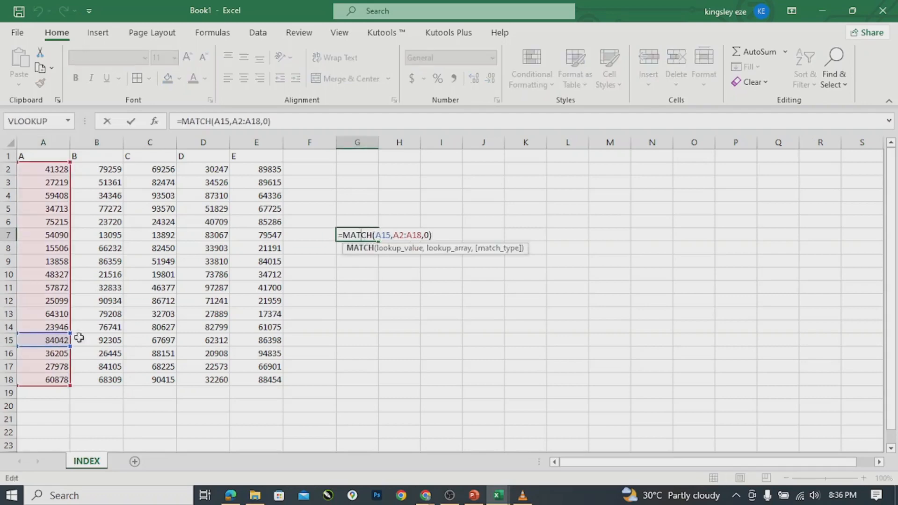
pyautogui.click(436, 235)
pyautogui.press('BackSpace')
pyautogui.press('BackSpace')
pyautogui.press('BackSpace')
pyautogui.press('BackSpace')
pyautogui.press('BackSpace')
pyautogui.press('BackSpace')
pyautogui.press('BackSpace')
pyautogui.press('BackSpace')
pyautogui.press('BackSpace')
pyautogui.press('BackSpace')
pyautogui.press('BackSpace')
pyautogui.press('BackSpace')
pyautogui.press('BackSpace')
pyautogui.press('BackSpace')
pyautogui.press('BackSpace')
pyautogui.press('BackSpace')
pyautogui.press('BackSpace')
pyautogui.press('BackSpace')
pyautogui.press('BackSpace')
pyautogui.press('BackSpace')
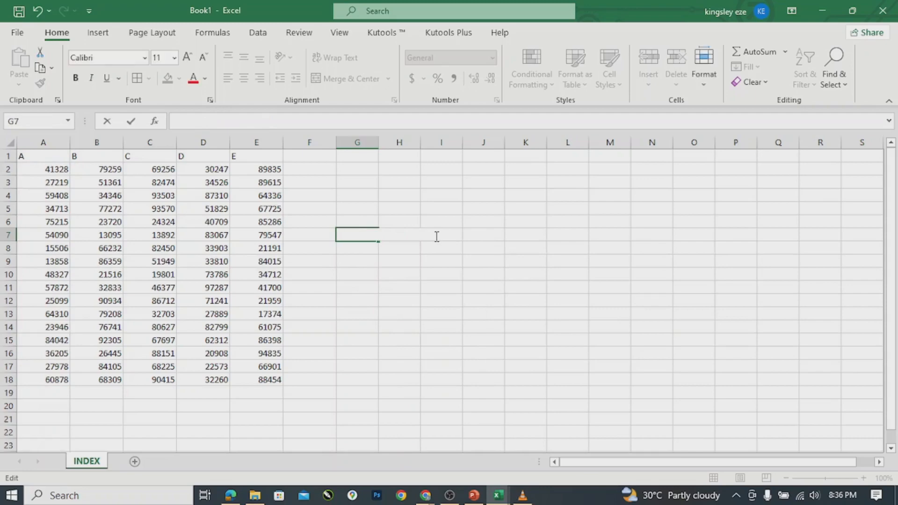
# Add two decimal places to A2:E18, so A15 shows 84041.91.
pyautogui.click(52, 170)
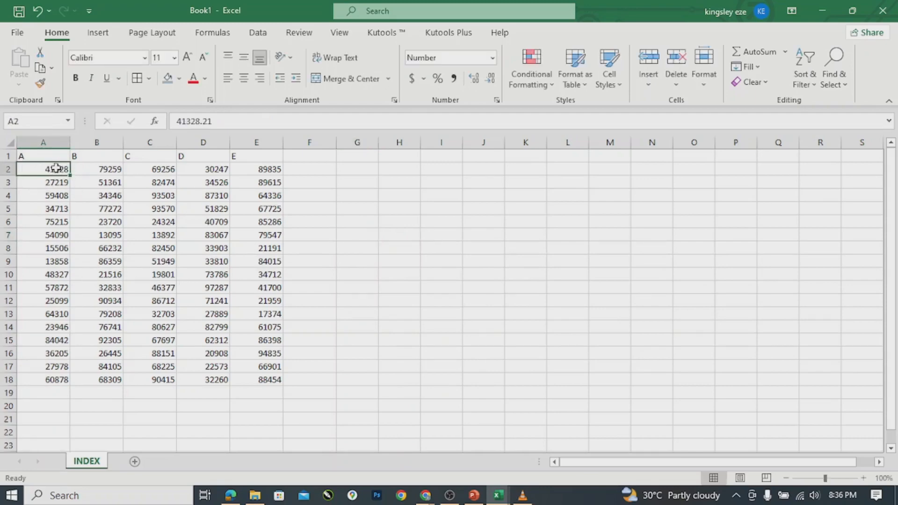
pyautogui.moveTo(56, 167); pyautogui.dragTo(275, 380)
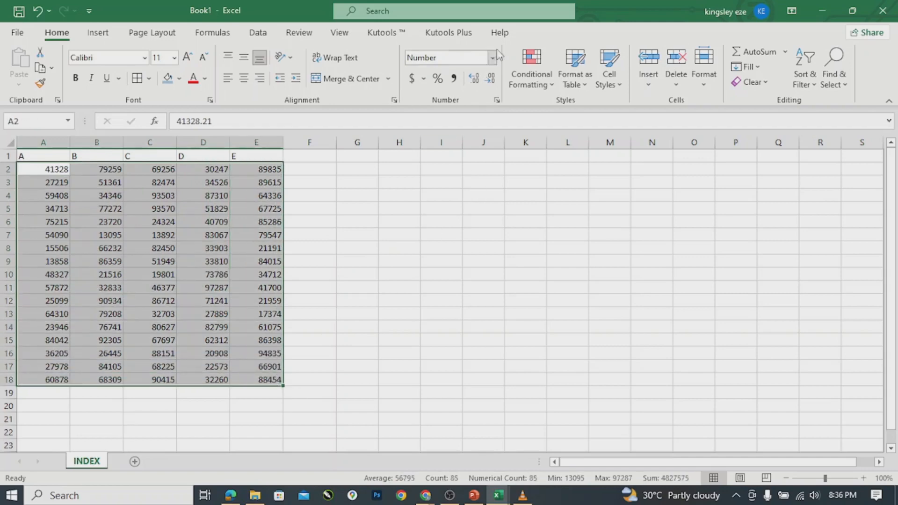
pyautogui.click(478, 81)
pyautogui.click(478, 82)
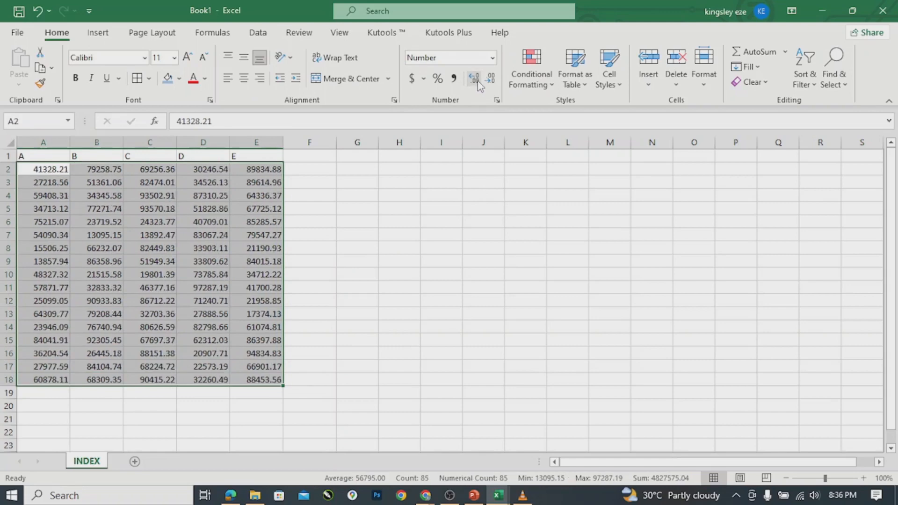
pyautogui.click(356, 247)
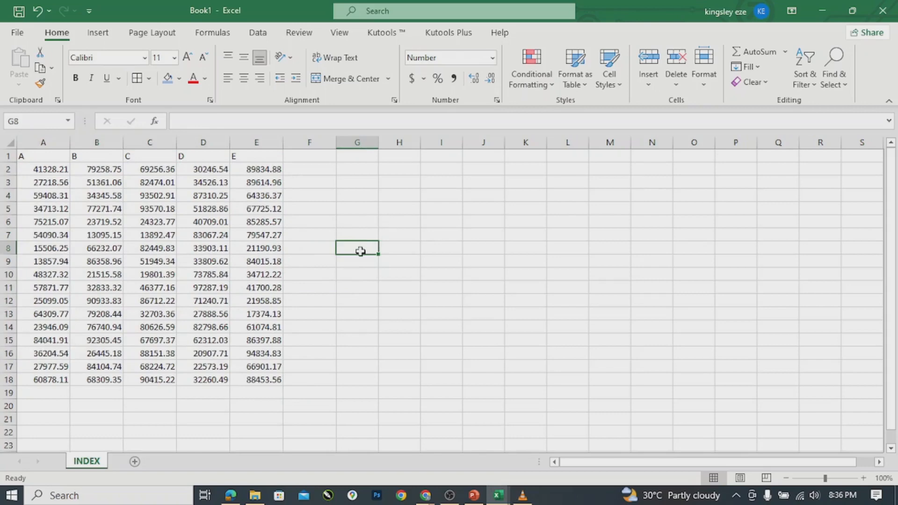
# Enter =MATCH(84041.91,A2:A18,0) in G8, which returns 14.
pyautogui.write('=')
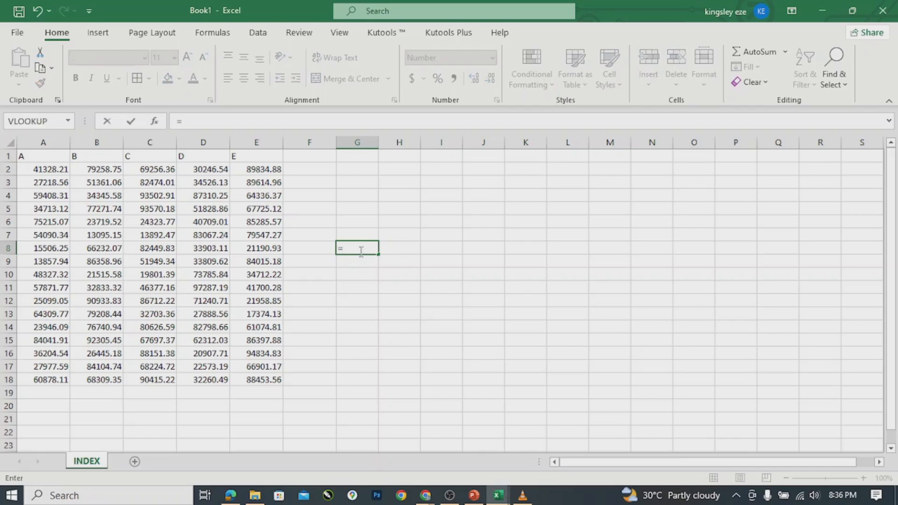
pyautogui.write('MA')
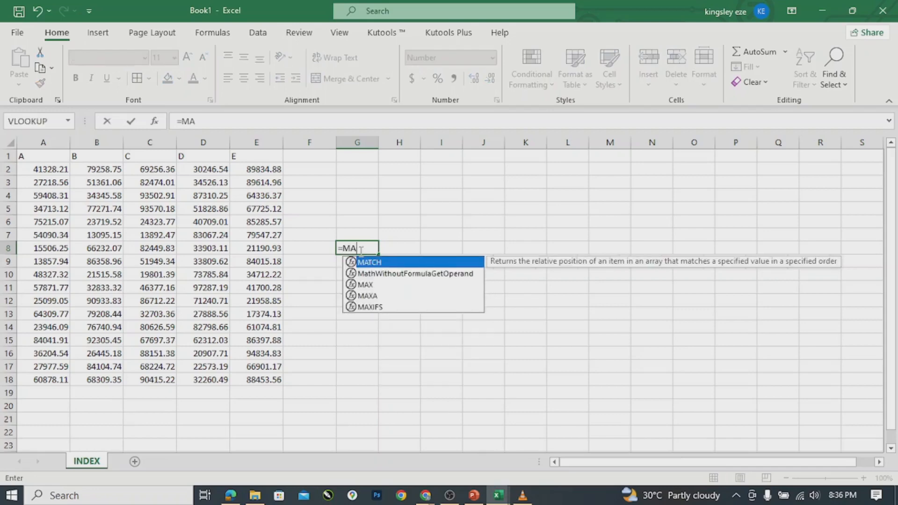
pyautogui.press('Tab')
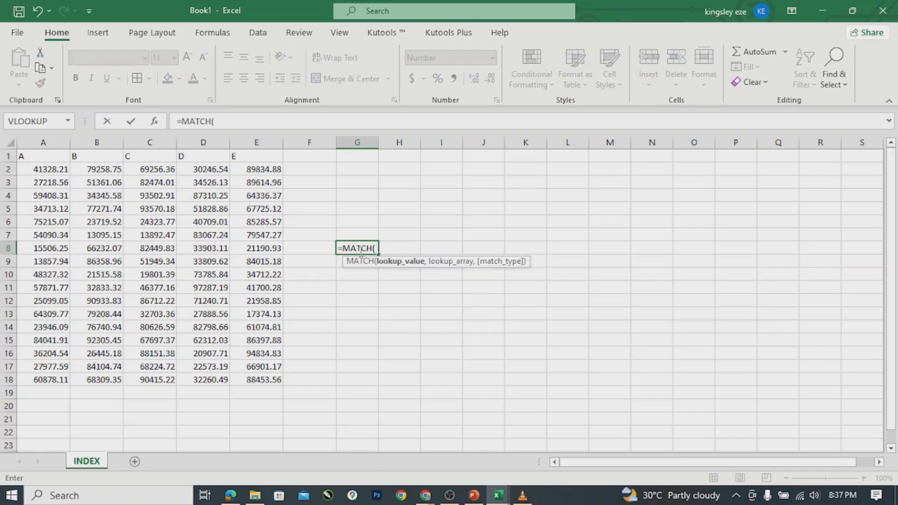
pyautogui.write('84041.91')
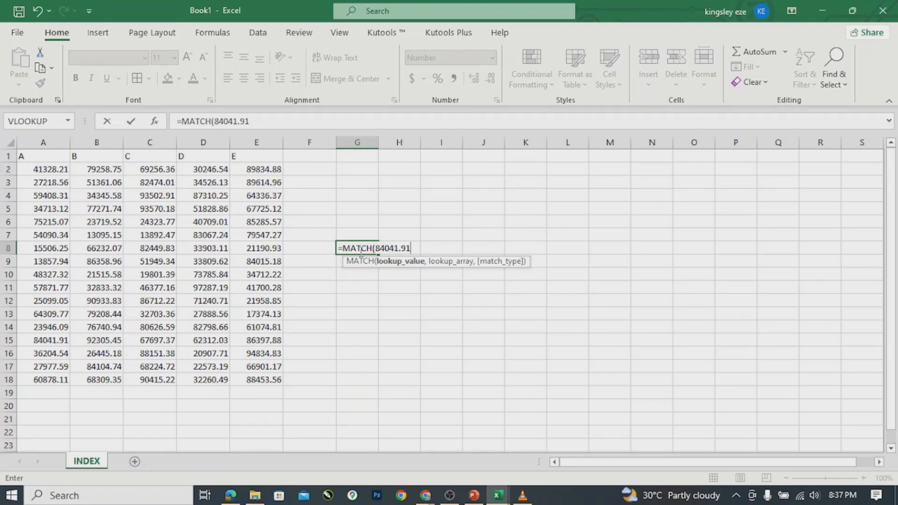
pyautogui.write(',')
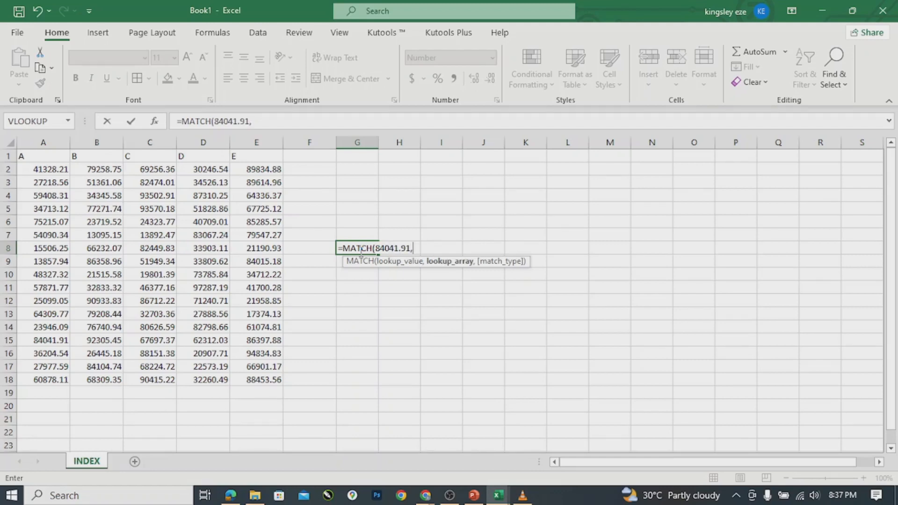
pyautogui.click(36, 170)
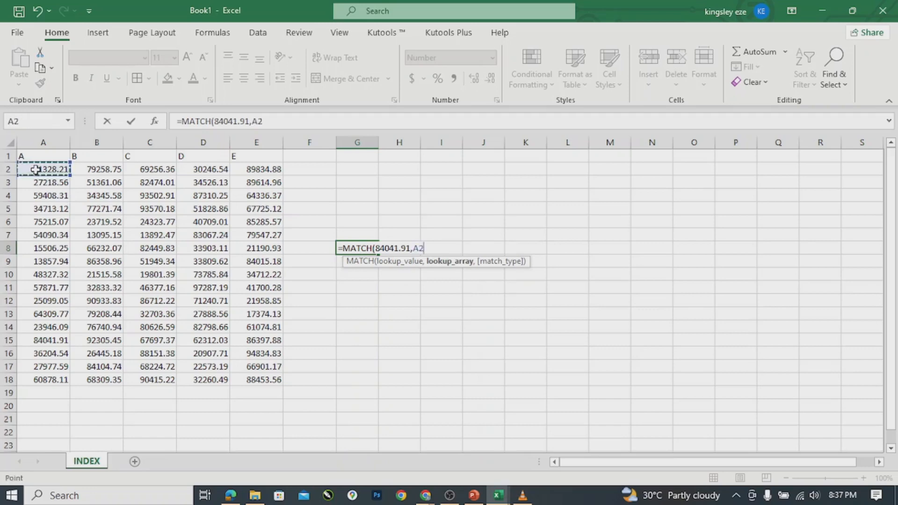
pyautogui.keyDown('shift'); pyautogui.click(49, 382); pyautogui.keyUp('shift')
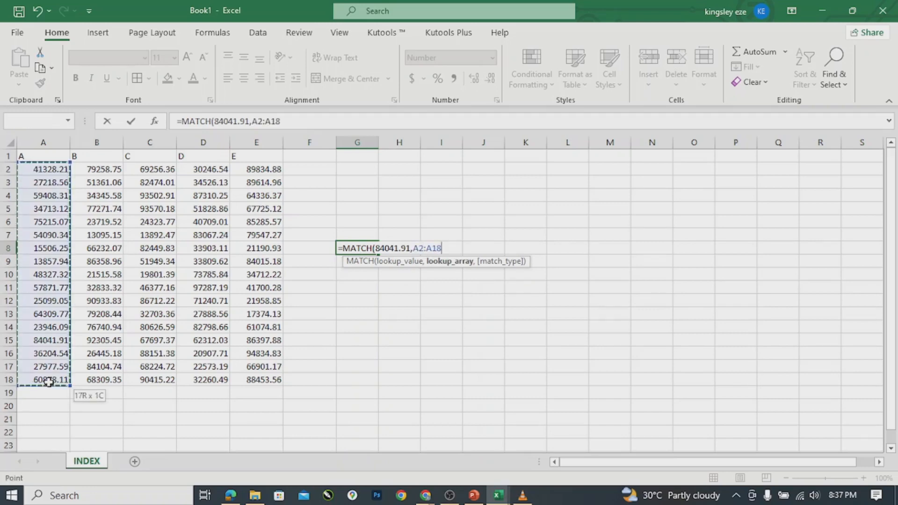
pyautogui.write(',')
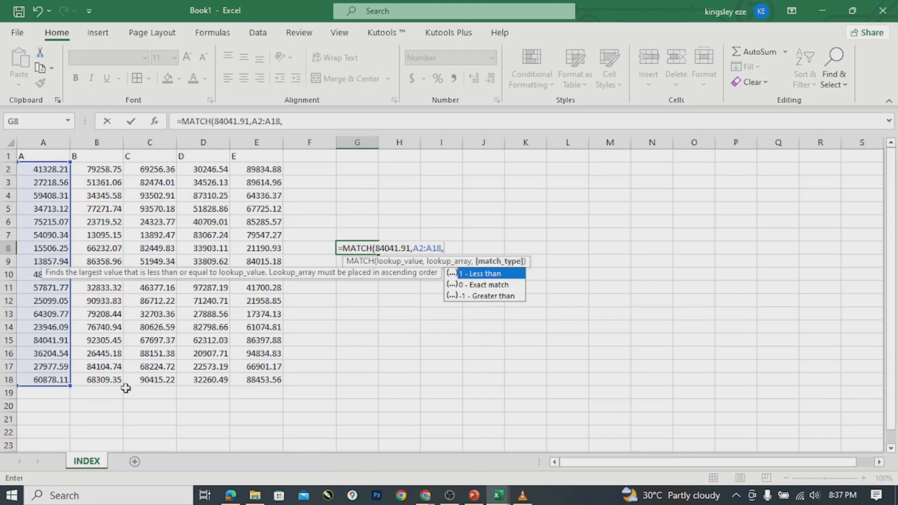
pyautogui.doubleClick(490, 285)
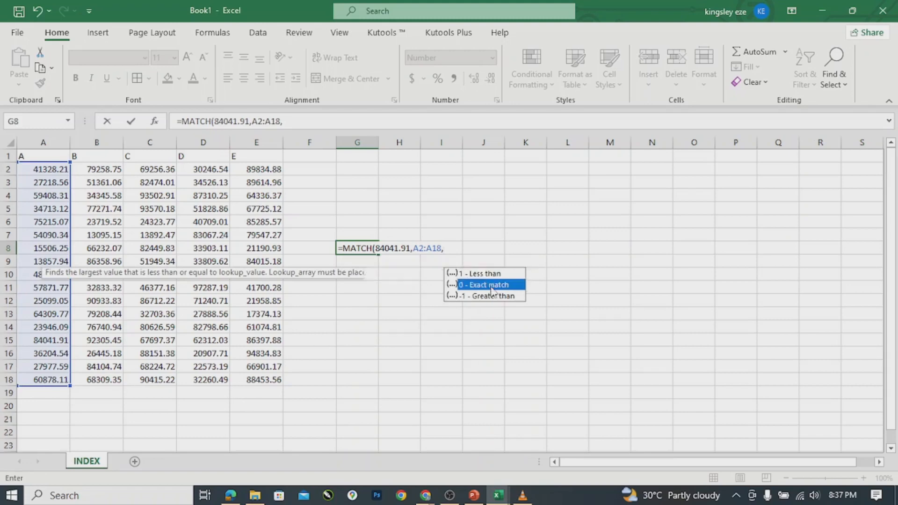
pyautogui.write(')')
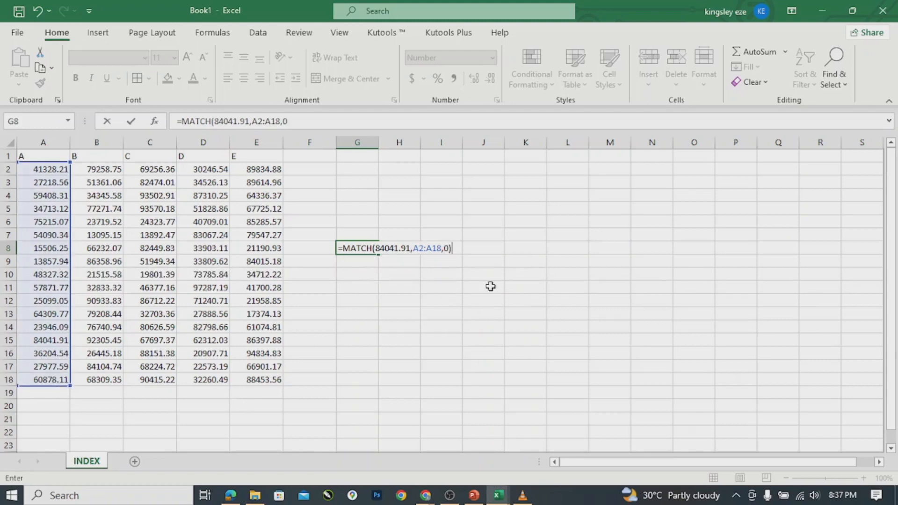
pyautogui.press('Return')
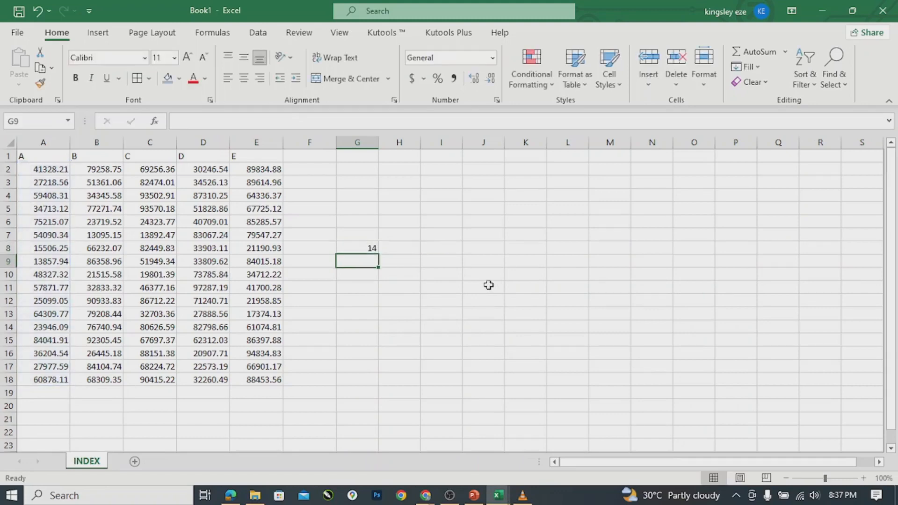
pyautogui.click(358, 246)
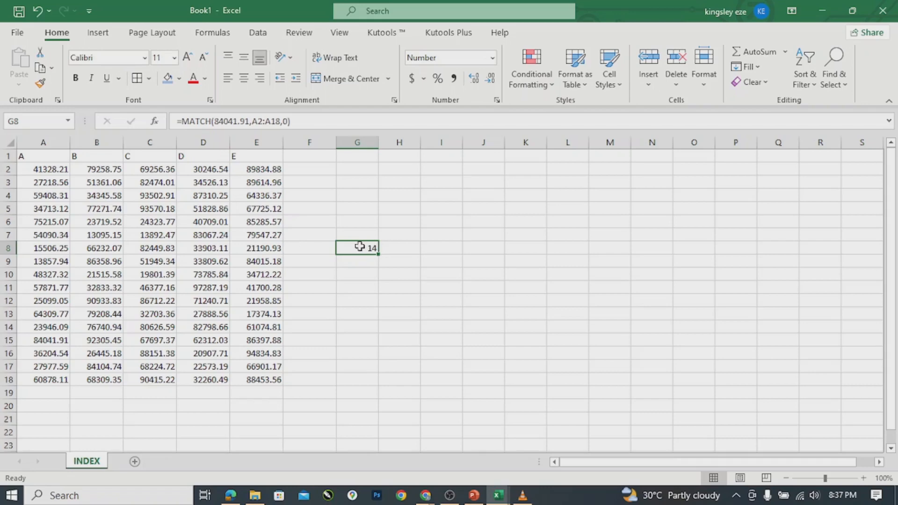
# Delete G8's MATCH formula character by character until the cell is empty.
pyautogui.click(238, 121)
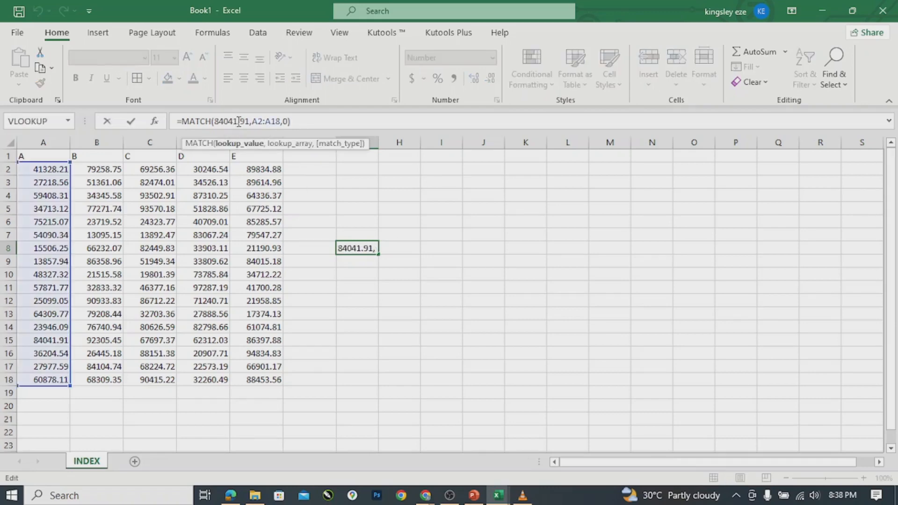
pyautogui.press('BackSpace')
pyautogui.press('BackSpace')
pyautogui.press('BackSpace')
pyautogui.press('BackSpace')
pyautogui.press('BackSpace')
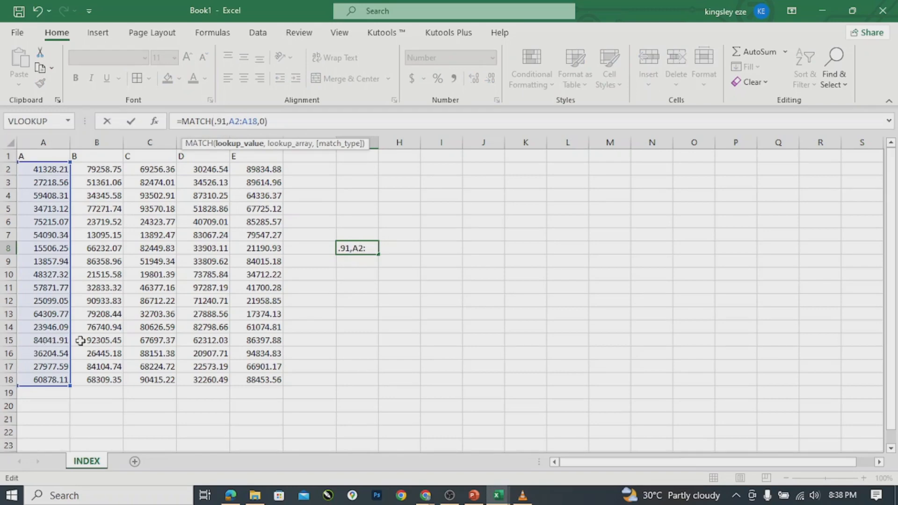
pyautogui.click(371, 248)
pyautogui.press('BackSpace')
pyautogui.press('BackSpace')
pyautogui.press('BackSpace')
pyautogui.press('BackSpace')
pyautogui.press('BackSpace')
pyautogui.press('BackSpace')
pyautogui.press('BackSpace')
pyautogui.press('BackSpace')
pyautogui.press('BackSpace')
pyautogui.press('BackSpace')
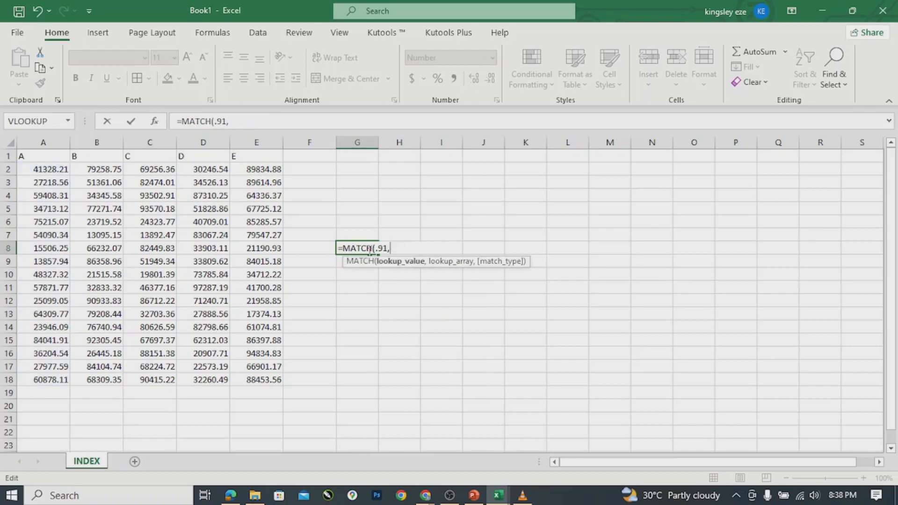
pyautogui.press('BackSpace')
pyautogui.press('BackSpace')
pyautogui.press('BackSpace')
pyautogui.press('BackSpace')
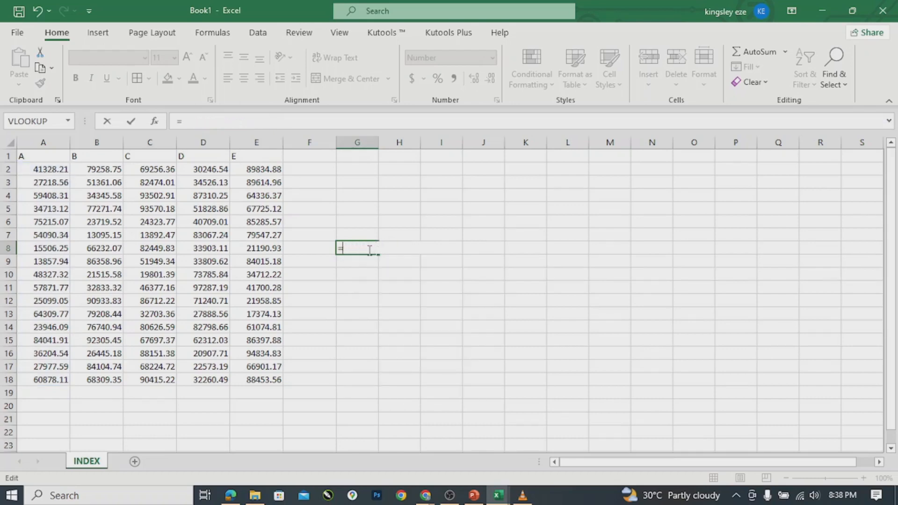
pyautogui.press('BackSpace')
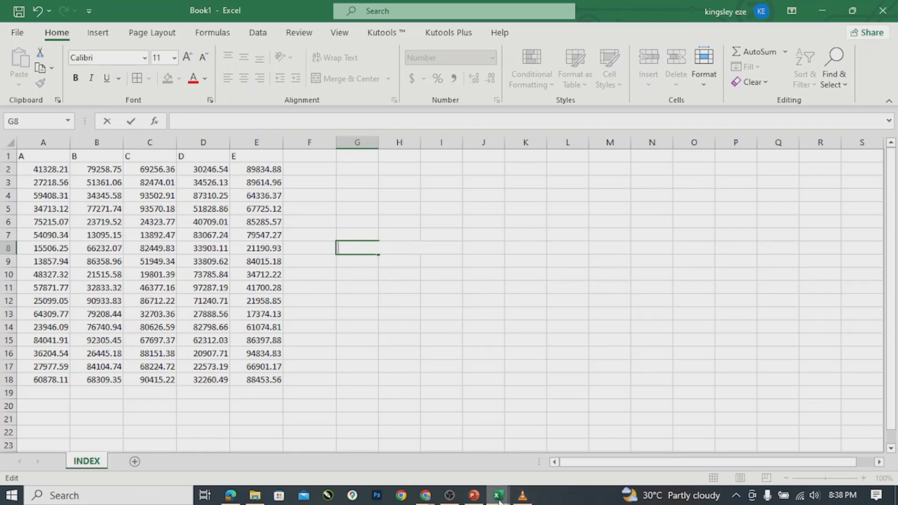
pyautogui.moveTo(499, 497)
pyautogui.click(543, 446)
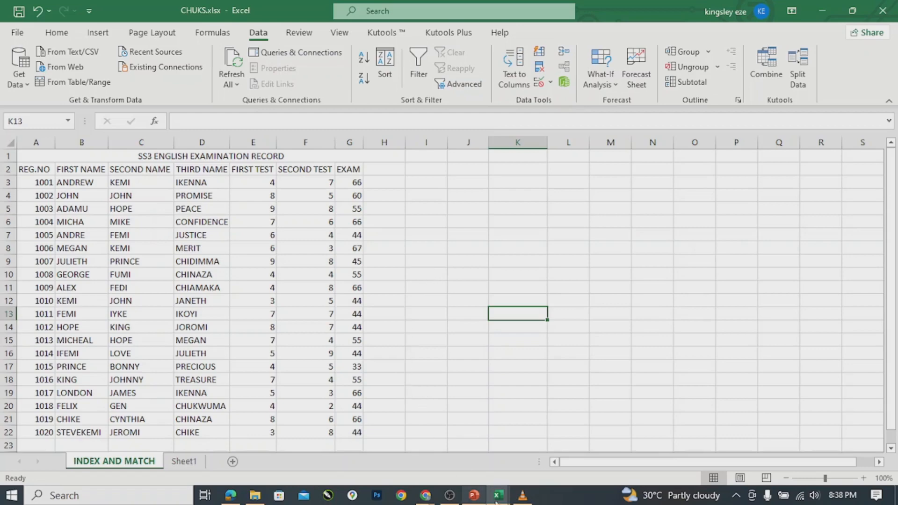
pyautogui.moveTo(502, 499)
pyautogui.click(420, 456)
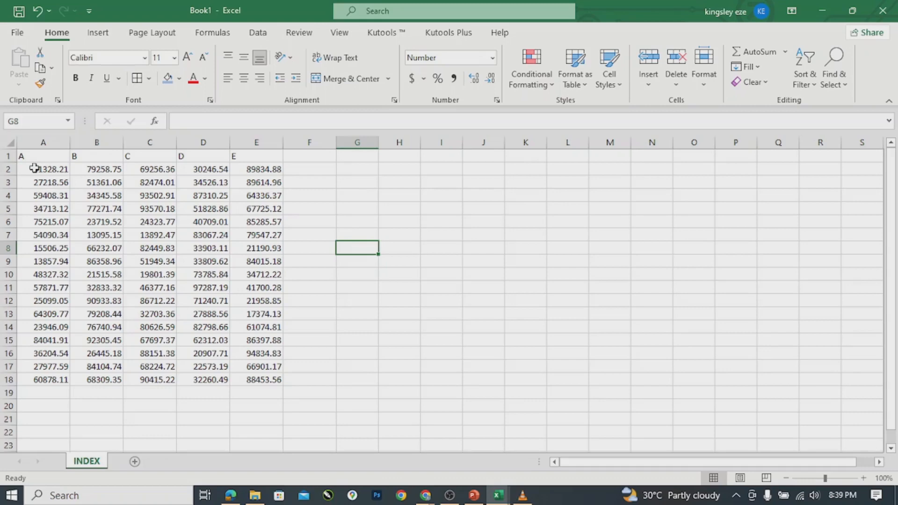
# Start a MATCH function in G8 after correcting a stray entry.
pyautogui.doubleClick(349, 245)
pyautogui.write('=')
pyautogui.press('Tab')
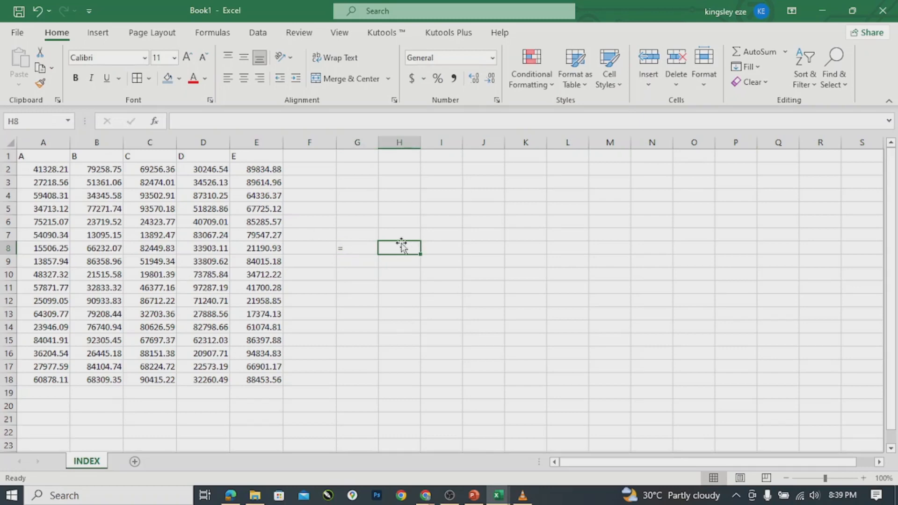
pyautogui.click(347, 246)
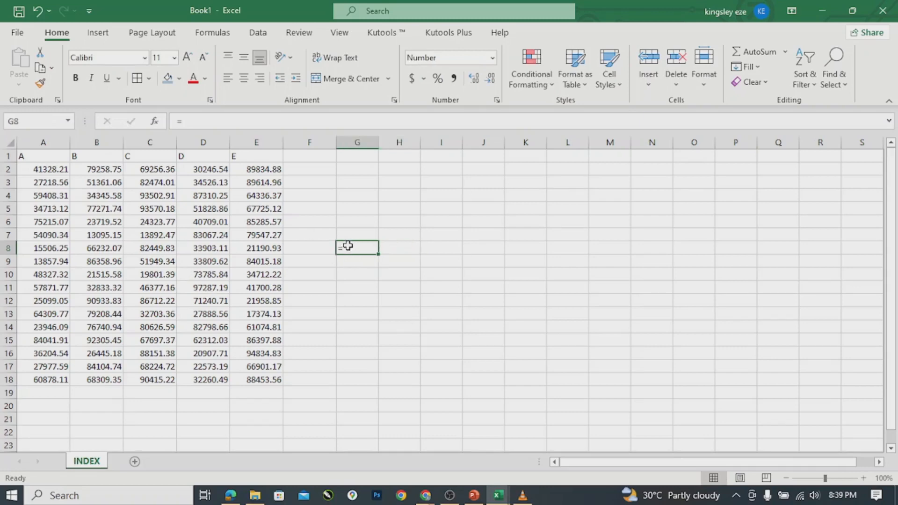
pyautogui.write('MA')
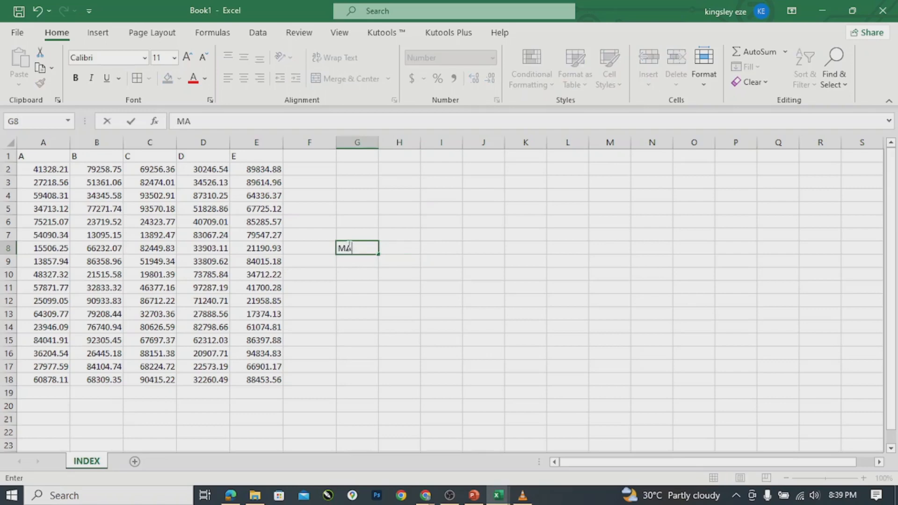
pyautogui.press('BackSpace')
pyautogui.press('BackSpace')
pyautogui.write('=MA')
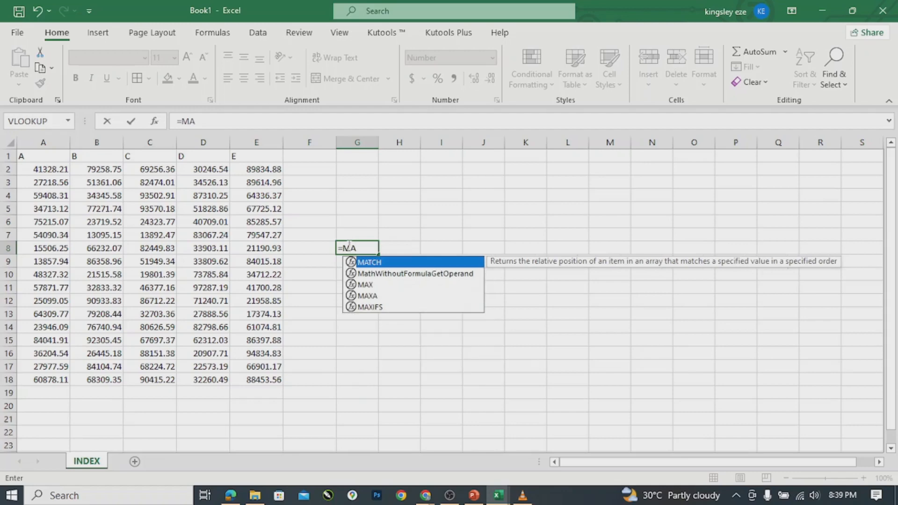
pyautogui.press('Tab')
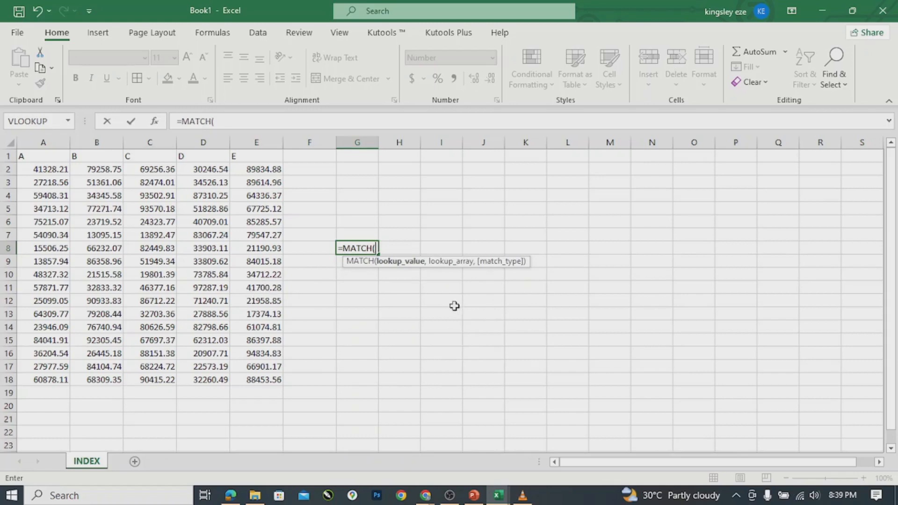
# Complete G8 as =MATCH(41700,E2:E18,0) with exact match, returning #N/A.
pyautogui.write('41700,')
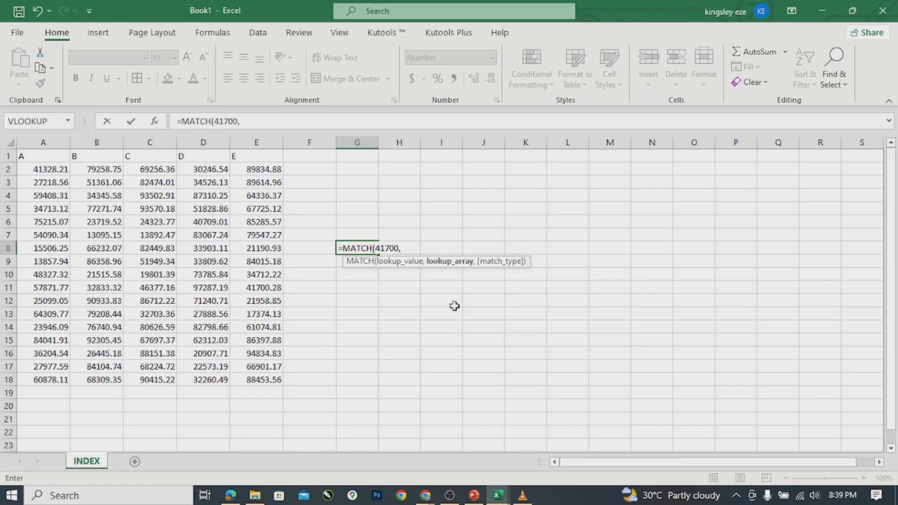
pyautogui.moveTo(255, 169); pyautogui.dragTo(264, 376)
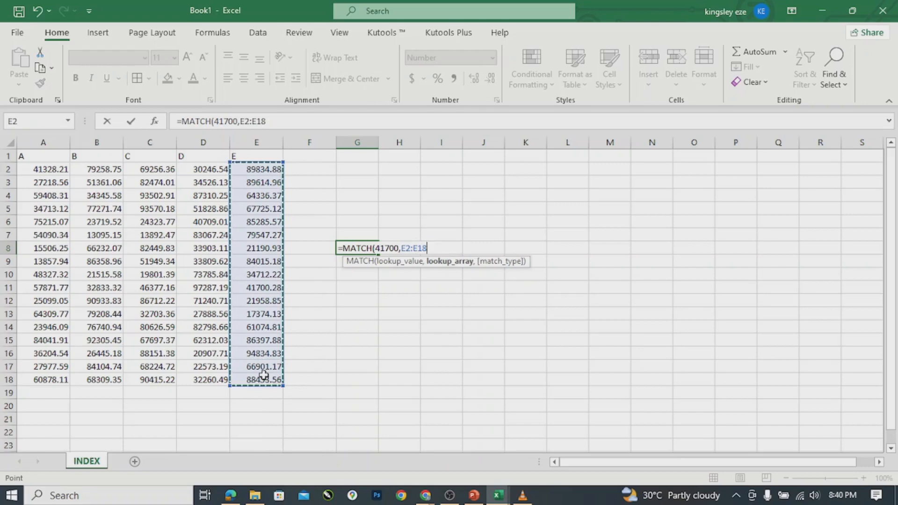
pyautogui.write(',')
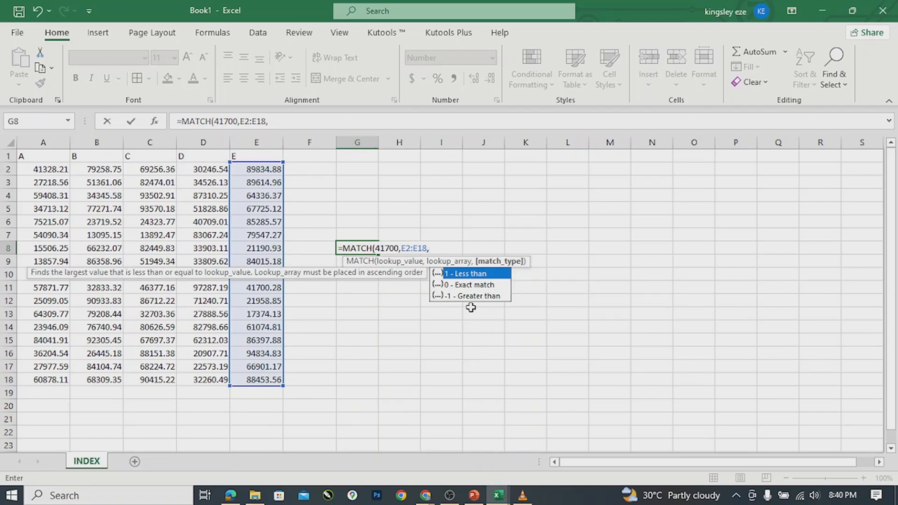
pyautogui.doubleClick(481, 285)
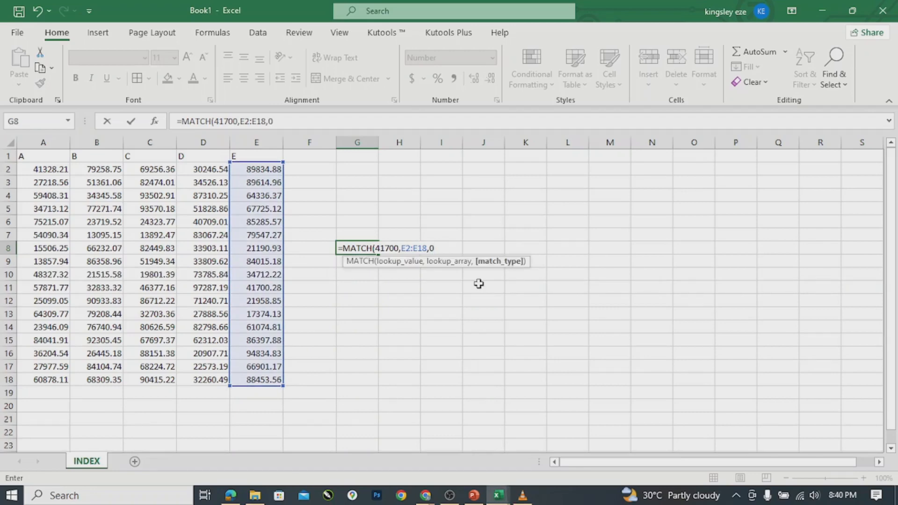
pyautogui.write(')')
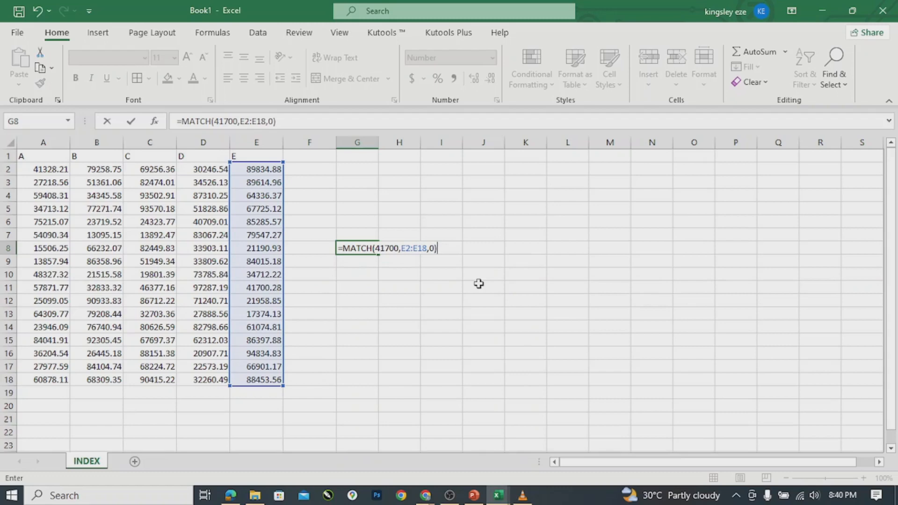
pyautogui.press('Return')
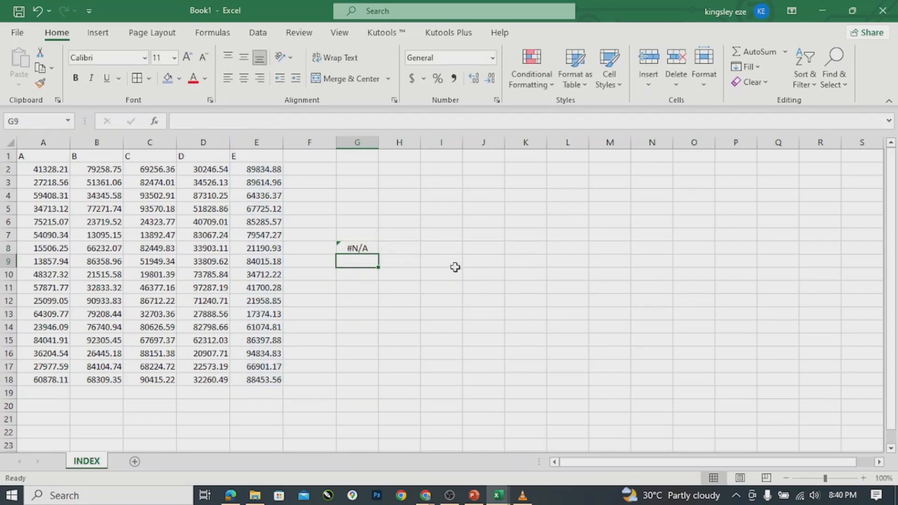
# Erase G8's =MATCH(41700,E2:E18,0) formula, leaving the cell blank.
pyautogui.doubleClick(358, 247)
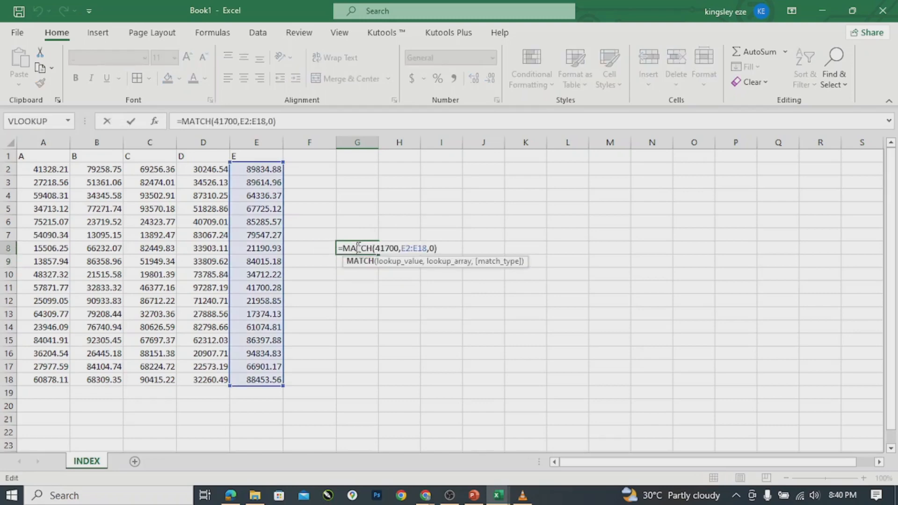
pyautogui.click(399, 248)
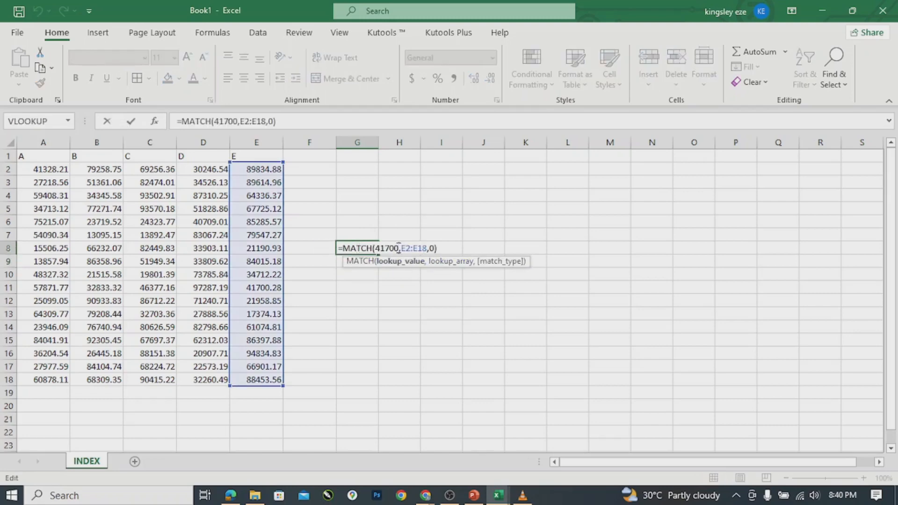
pyautogui.write('.')
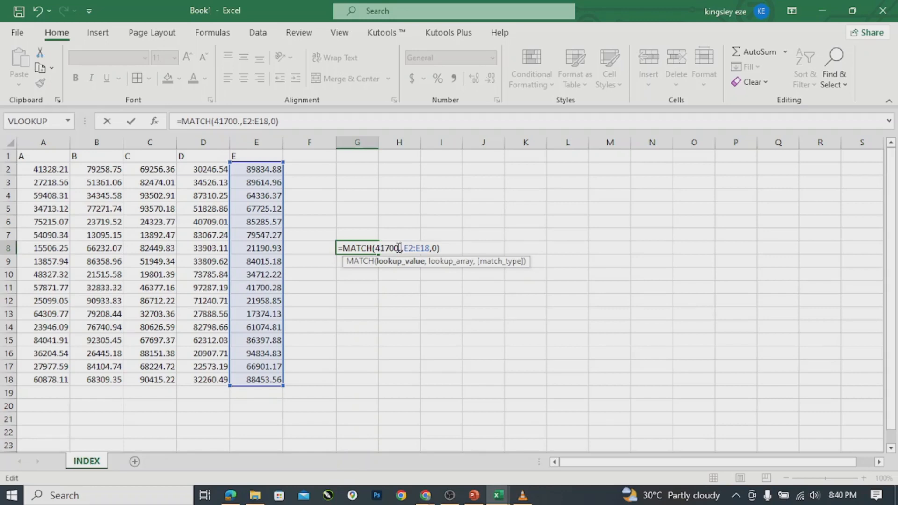
pyautogui.click(436, 247)
pyautogui.press('Delete')
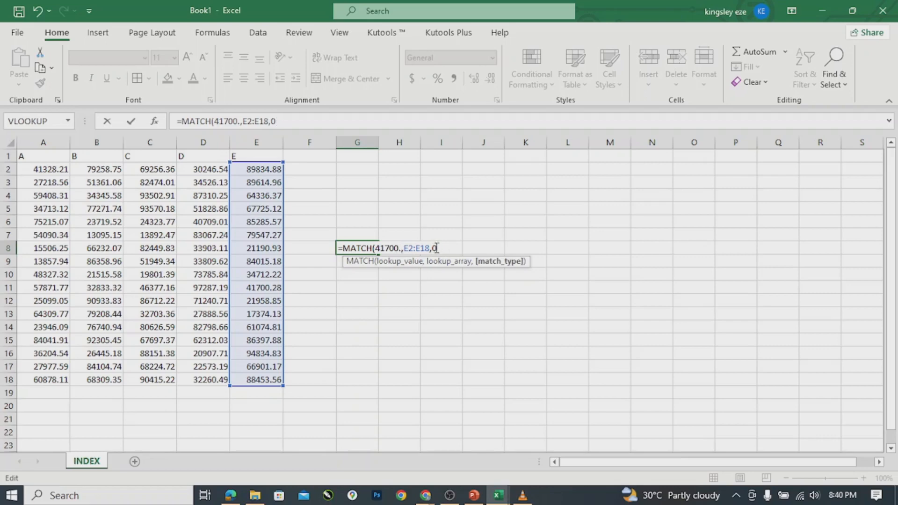
pyautogui.press('BackSpace')
pyautogui.press('BackSpace')
pyautogui.press('BackSpace')
pyautogui.press('BackSpace')
pyautogui.press('BackSpace')
pyautogui.press('BackSpace')
pyautogui.press('BackSpace')
pyautogui.press('BackSpace')
pyautogui.press('BackSpace')
pyautogui.press('BackSpace')
pyautogui.press('BackSpace')
pyautogui.press('BackSpace')
pyautogui.press('BackSpace')
pyautogui.press('BackSpace')
pyautogui.press('BackSpace')
pyautogui.press('BackSpace')
pyautogui.press('BackSpace')
pyautogui.press('BackSpace')
pyautogui.press('BackSpace')
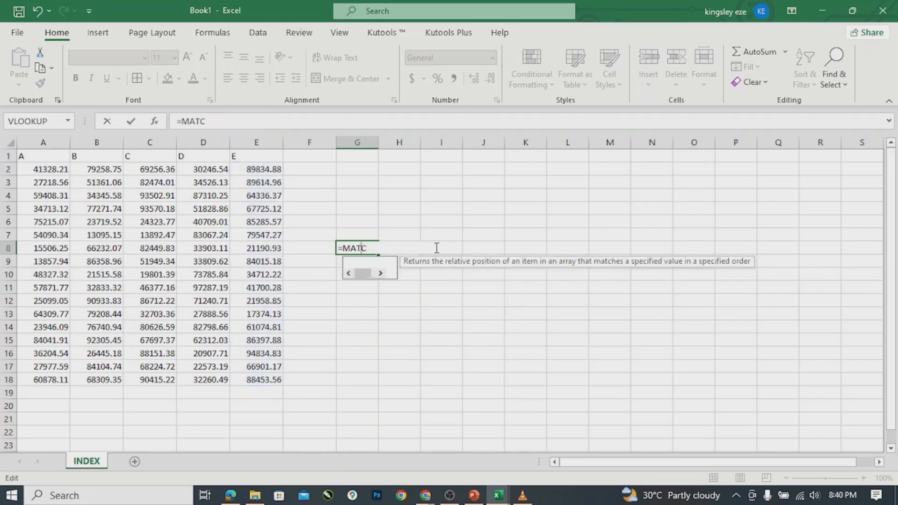
pyautogui.press('BackSpace')
pyautogui.press('BackSpace')
pyautogui.press('BackSpace')
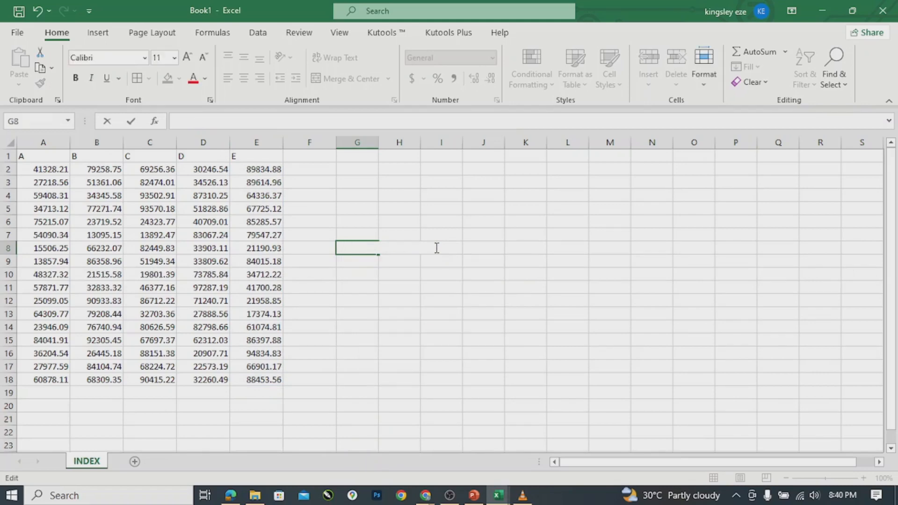
pyautogui.click(35, 171)
# Remove both decimal places from A2:E18, so A15 shows 84042.
pyautogui.moveTo(36, 171); pyautogui.dragTo(242, 376)
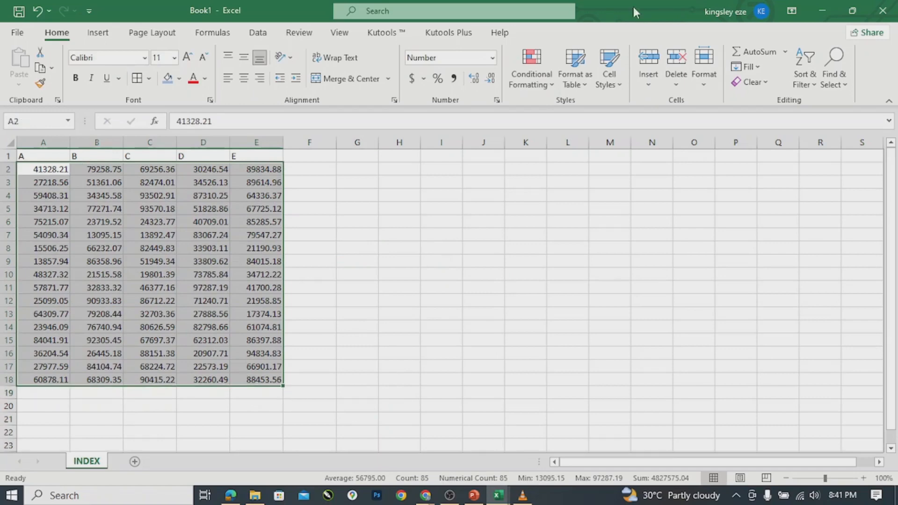
pyautogui.click(490, 79)
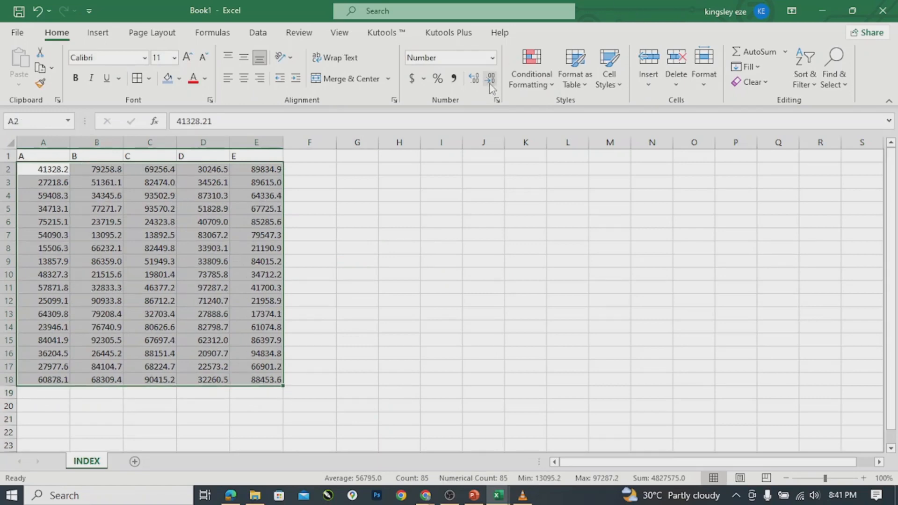
pyautogui.click(490, 79)
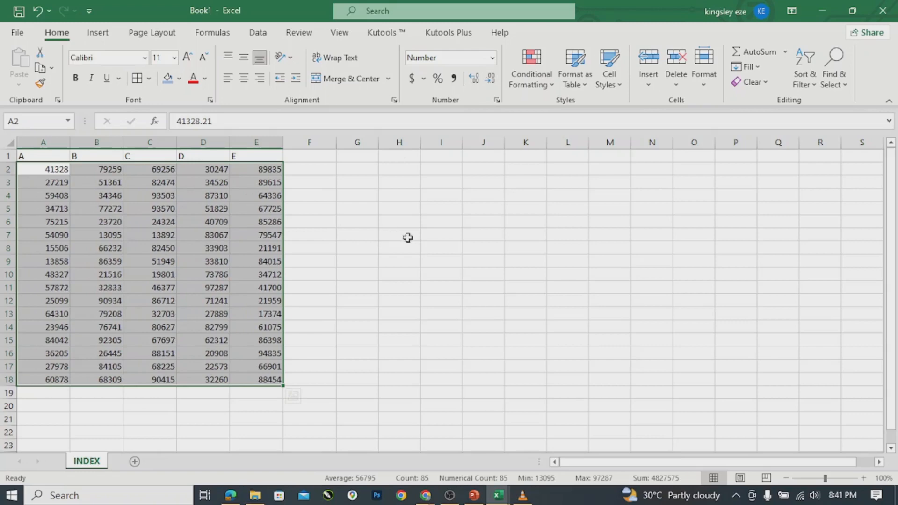
pyautogui.click(425, 234)
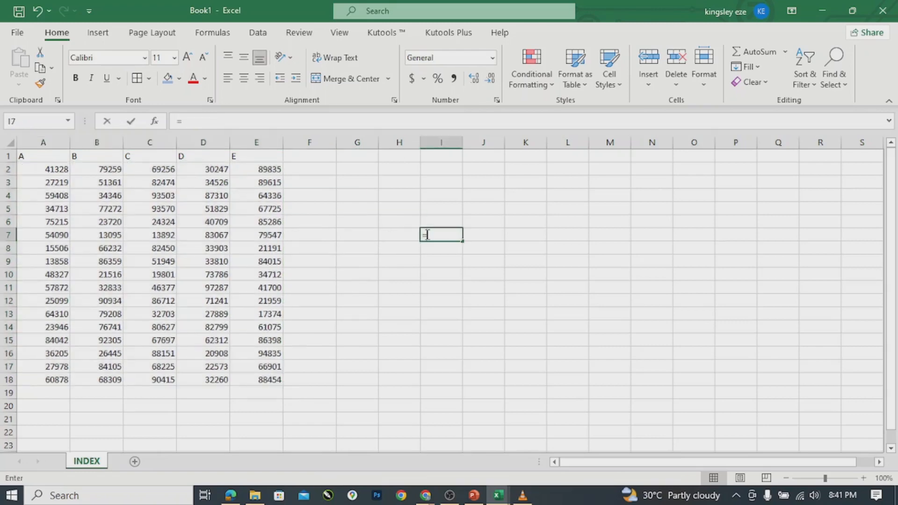
# Enter =MATCH(41700,E2:E18,0) in I7 with exact match; it returns #N/A.
pyautogui.write('=MA')
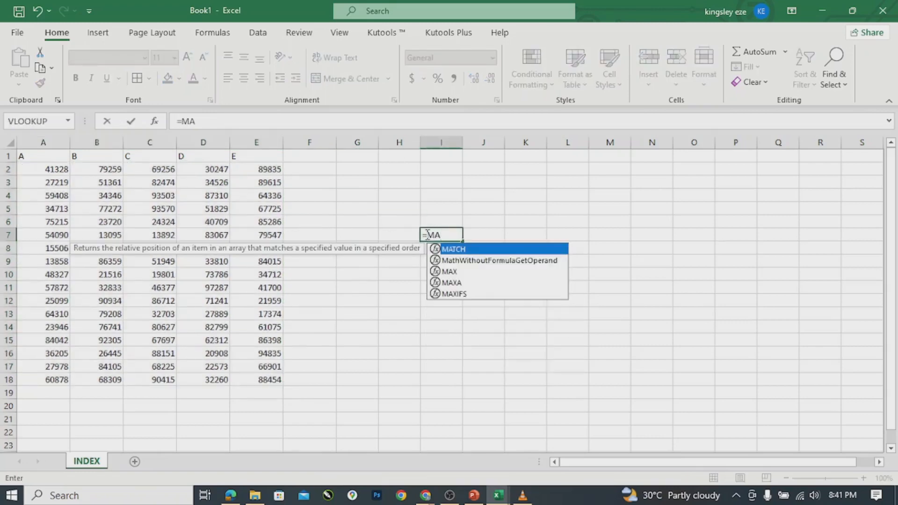
pyautogui.press('Tab')
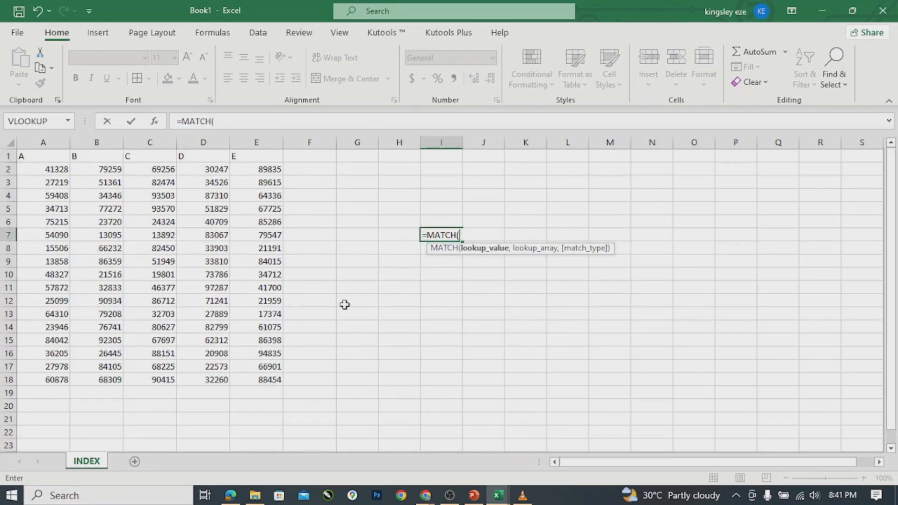
pyautogui.write('41700,')
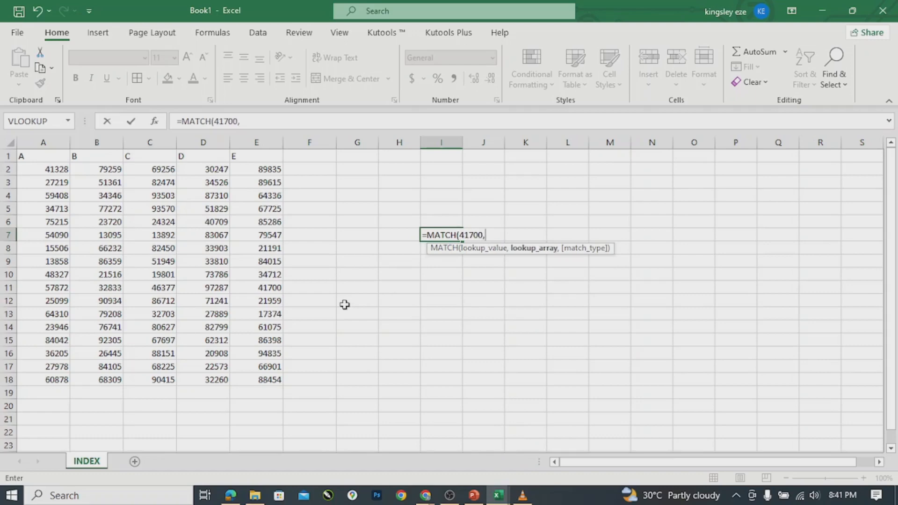
pyautogui.click(245, 169)
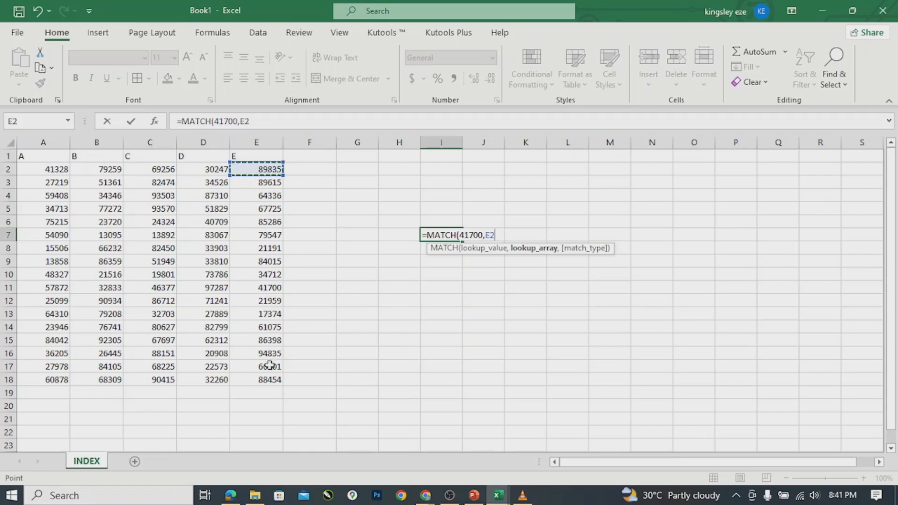
pyautogui.keyDown('shift'); pyautogui.click(259, 379); pyautogui.keyUp('shift')
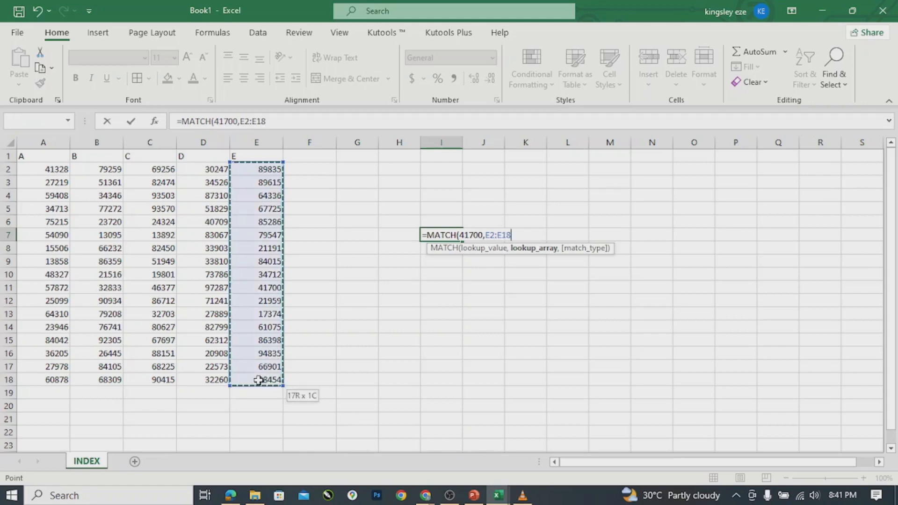
pyautogui.write(',')
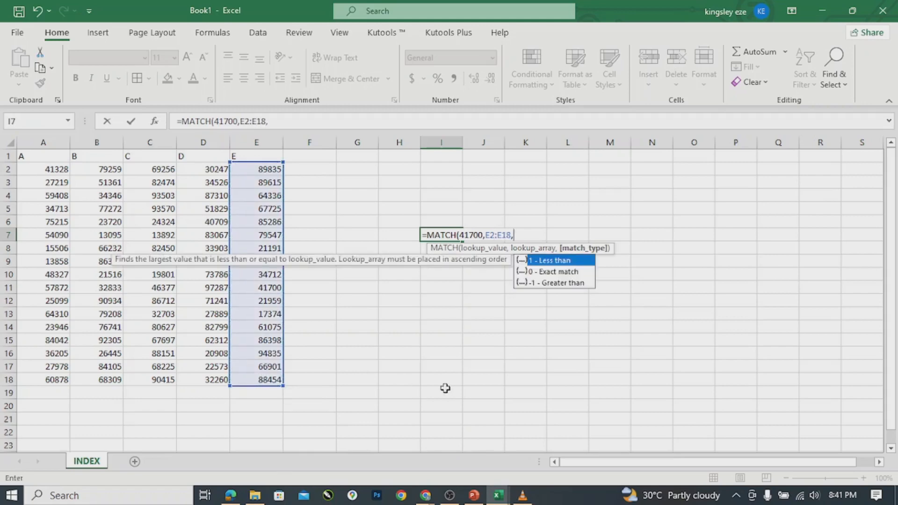
pyautogui.doubleClick(555, 272)
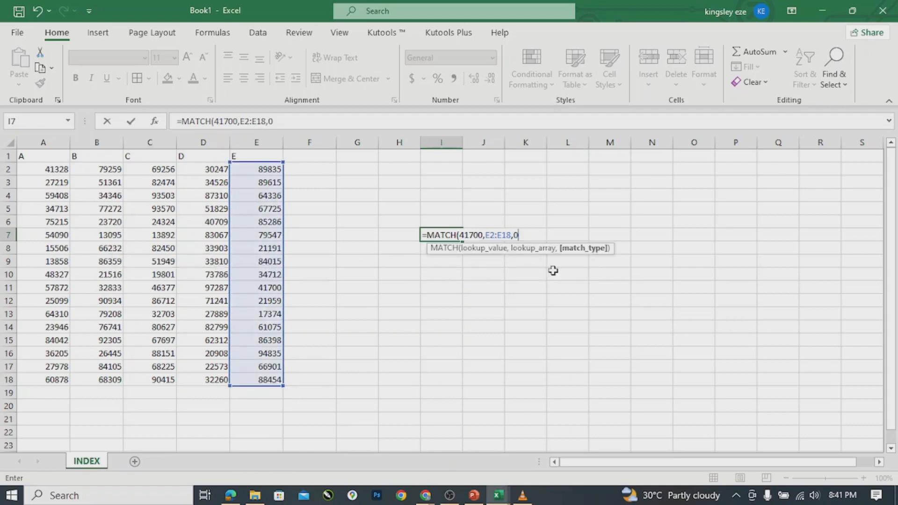
pyautogui.write(')')
pyautogui.press('Return')
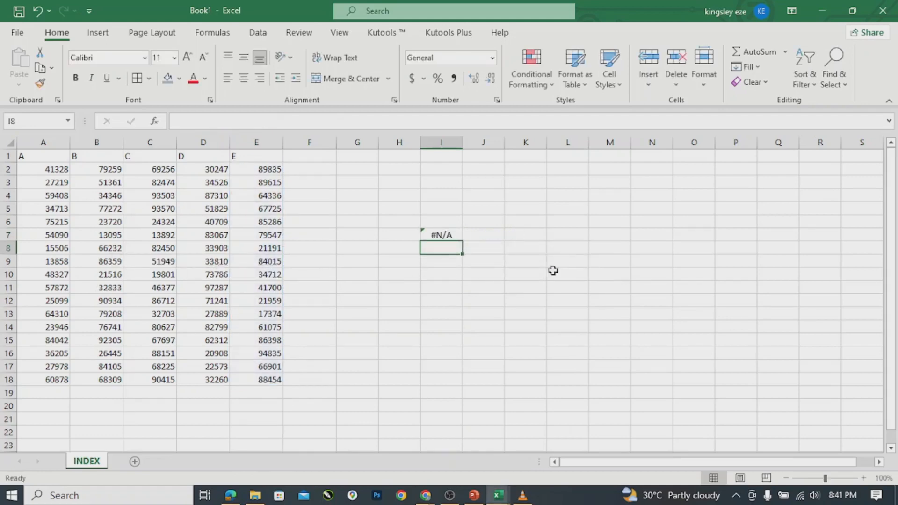
pyautogui.click(437, 234)
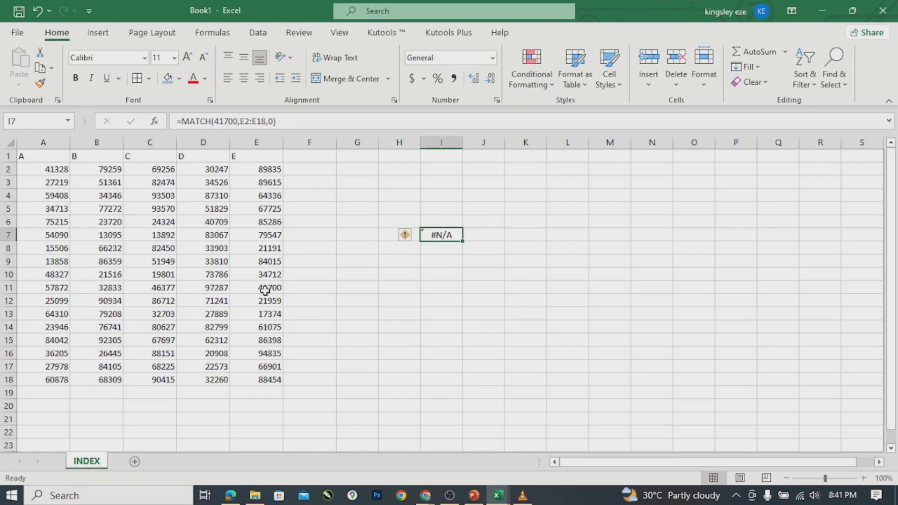
# Append .28 to I7's MATCH lookup value so it finds 41700.28 and returns 10.
pyautogui.doubleClick(445, 232)
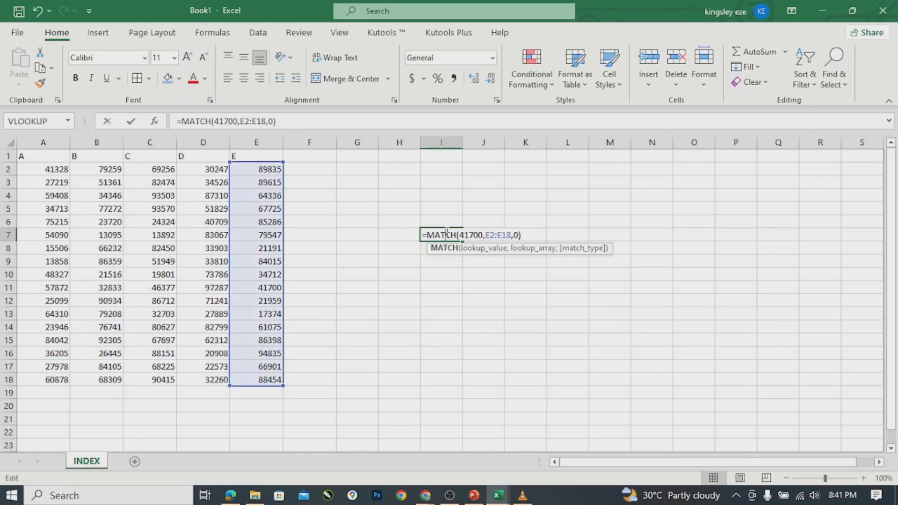
pyautogui.click(484, 235)
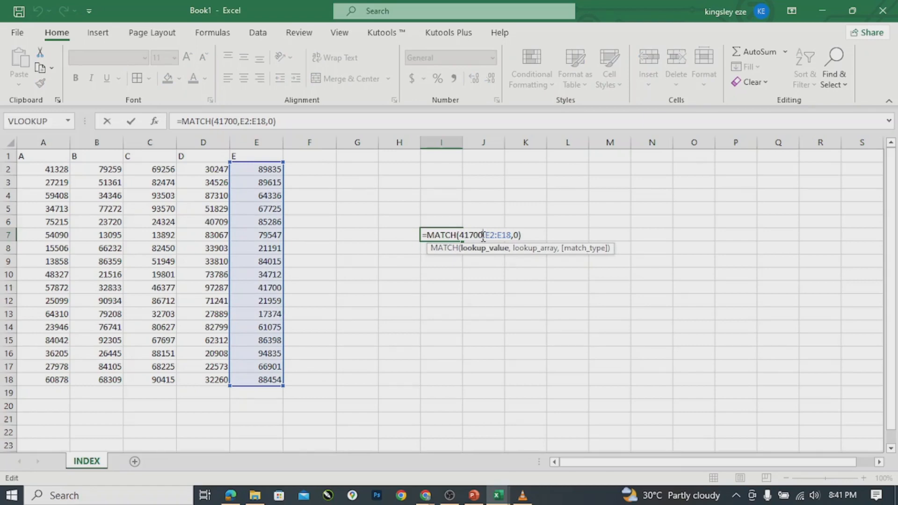
pyautogui.write('.')
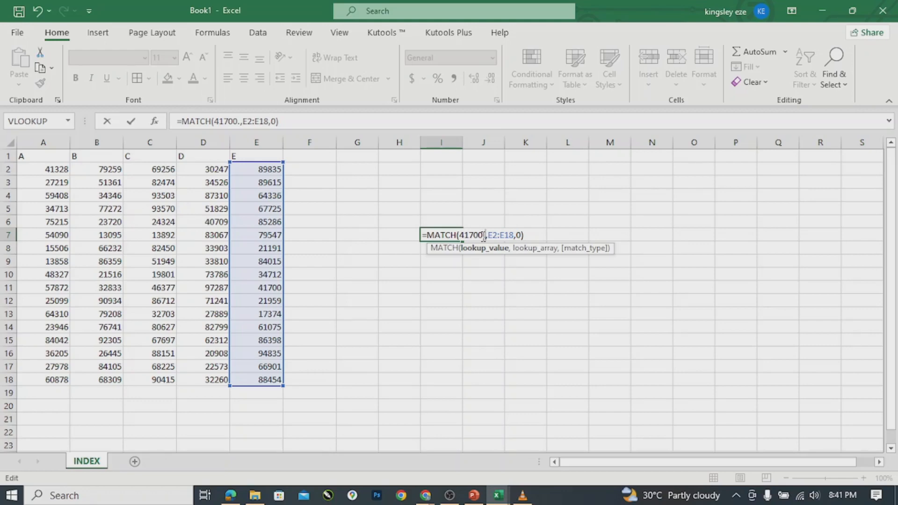
pyautogui.write('2')
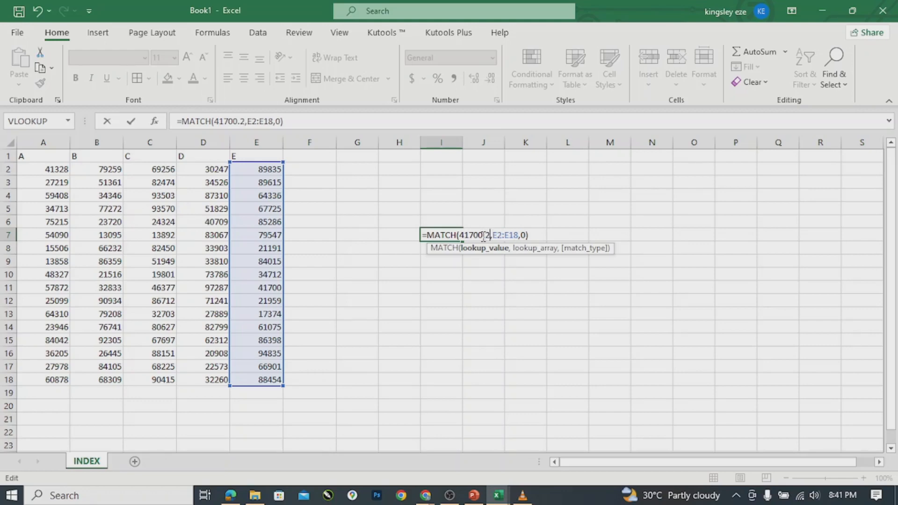
pyautogui.write('8')
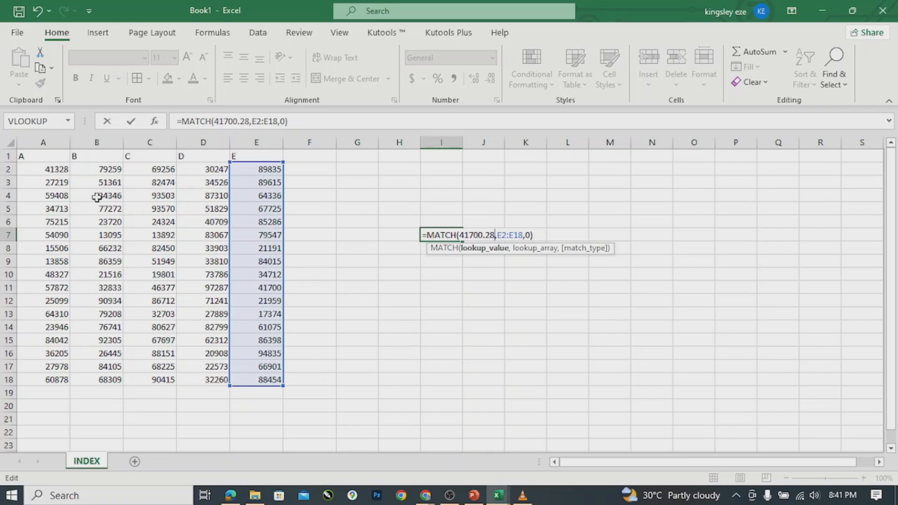
pyautogui.click(50, 170)
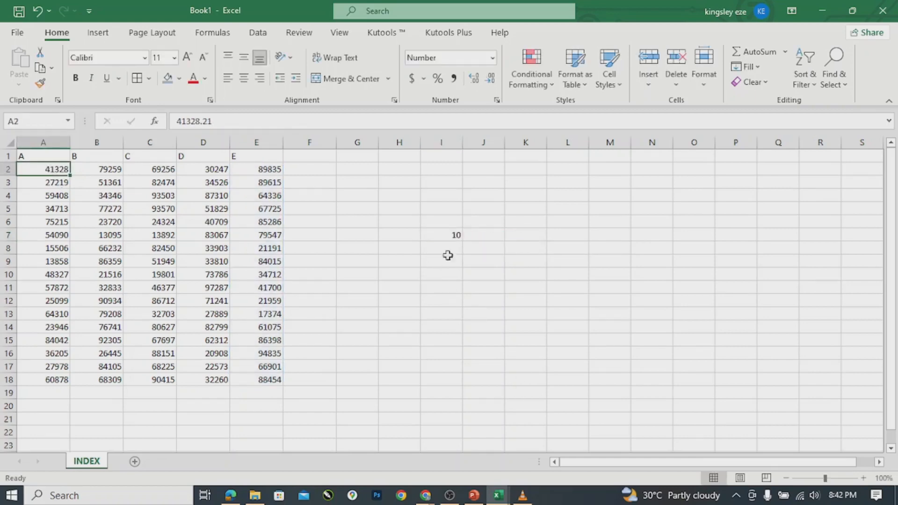
pyautogui.doubleClick(456, 231)
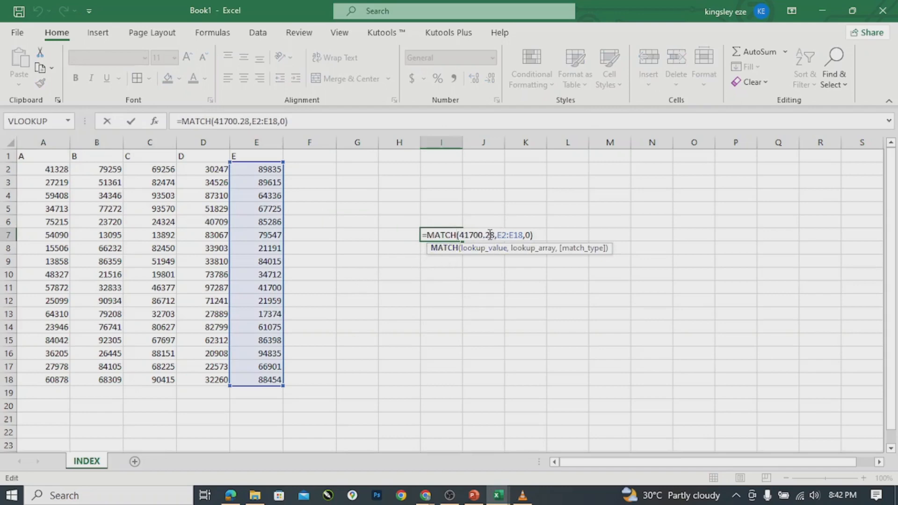
pyautogui.press('Return')
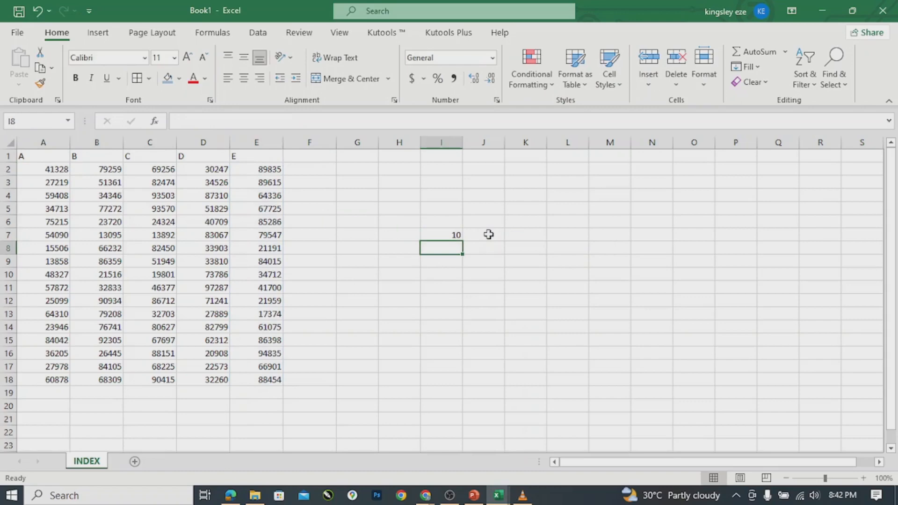
pyautogui.click(431, 233)
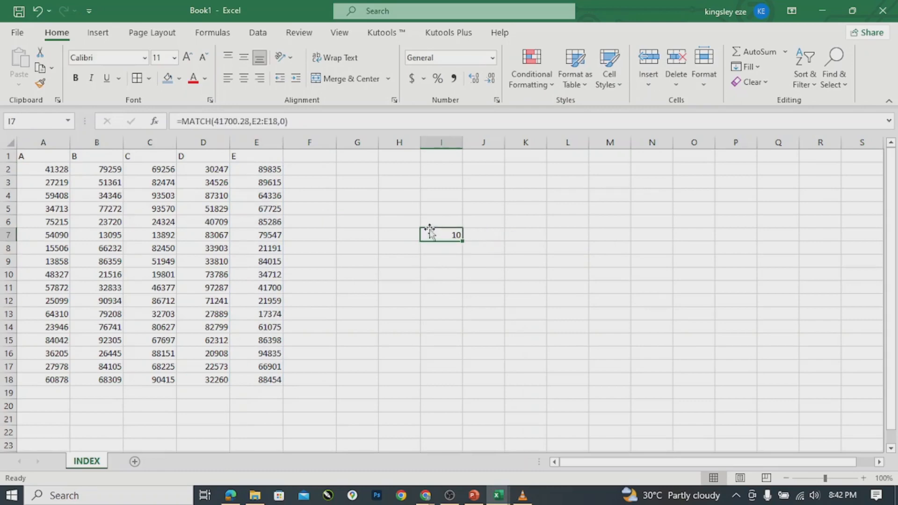
pyautogui.moveTo(328, 187); pyautogui.dragTo(345, 180)
pyautogui.click(343, 163)
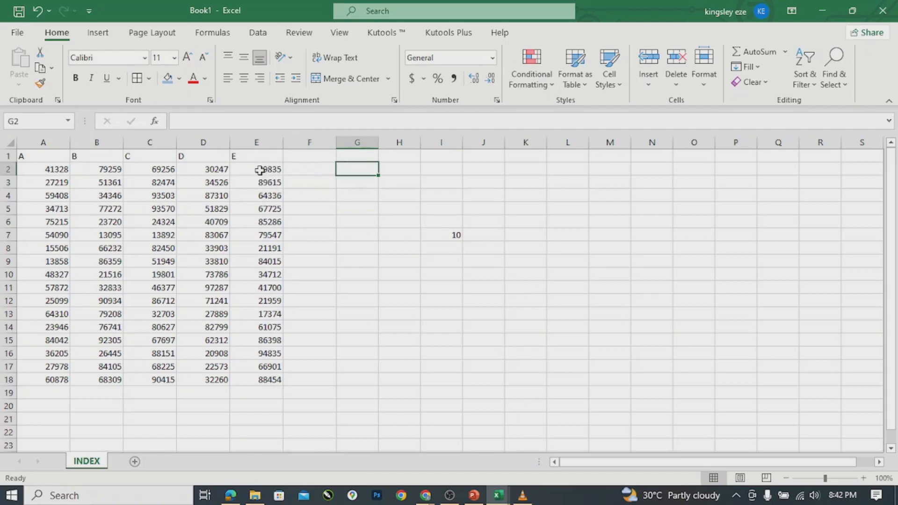
pyautogui.click(262, 169)
pyautogui.click(257, 180)
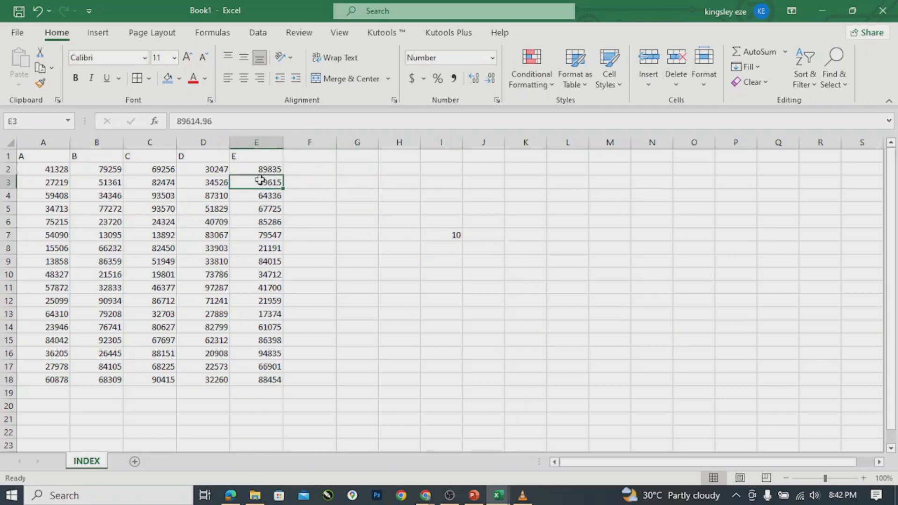
pyautogui.click(270, 196)
pyautogui.click(266, 208)
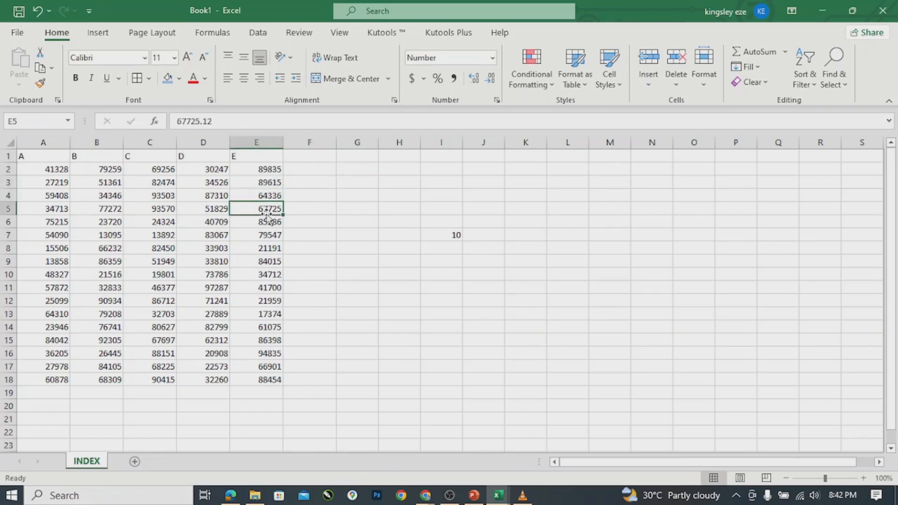
pyautogui.click(263, 222)
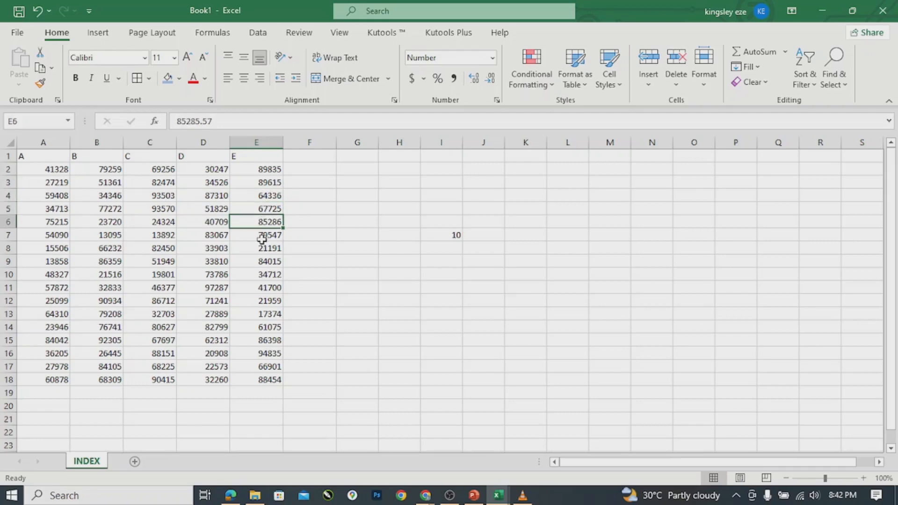
pyautogui.click(264, 235)
pyautogui.click(260, 249)
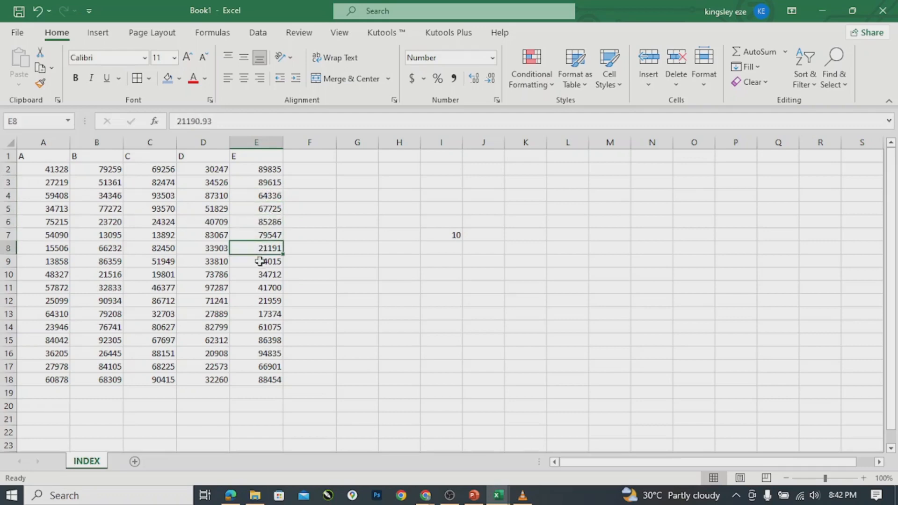
pyautogui.click(261, 262)
pyautogui.click(258, 276)
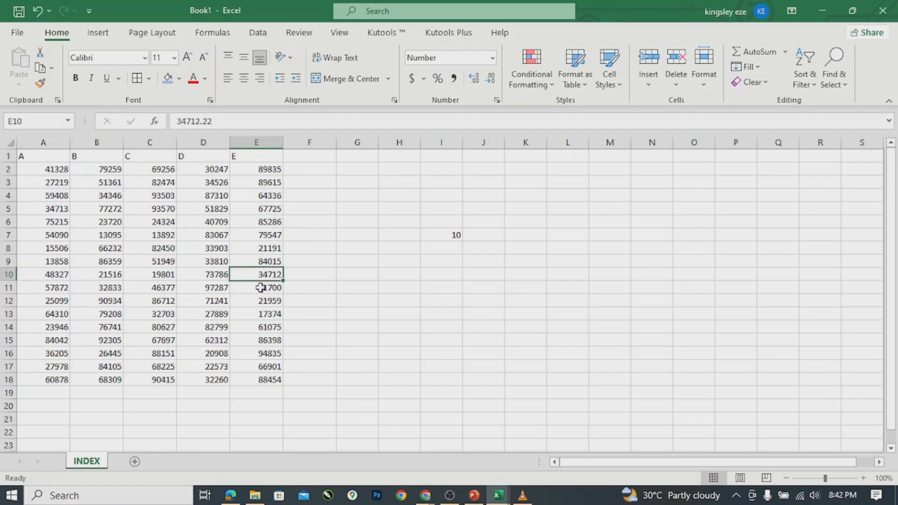
pyautogui.click(260, 287)
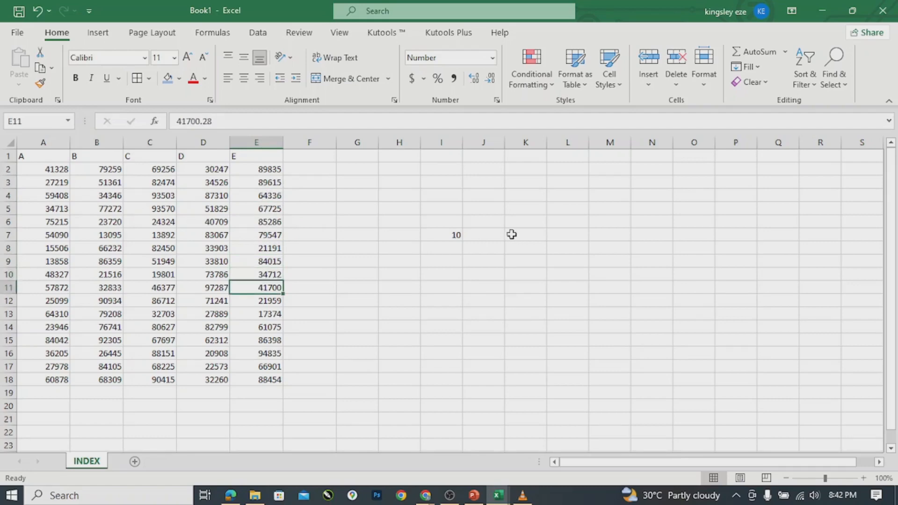
pyautogui.doubleClick(452, 236)
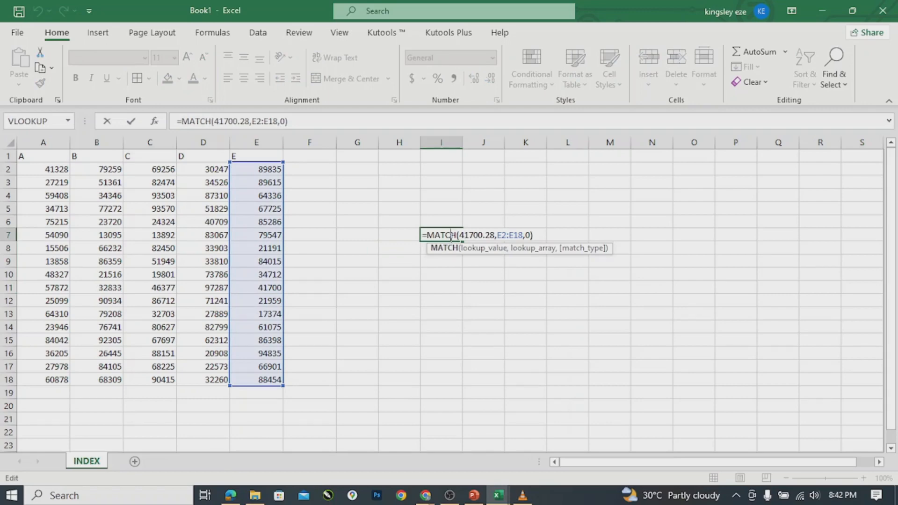
pyautogui.press('Return')
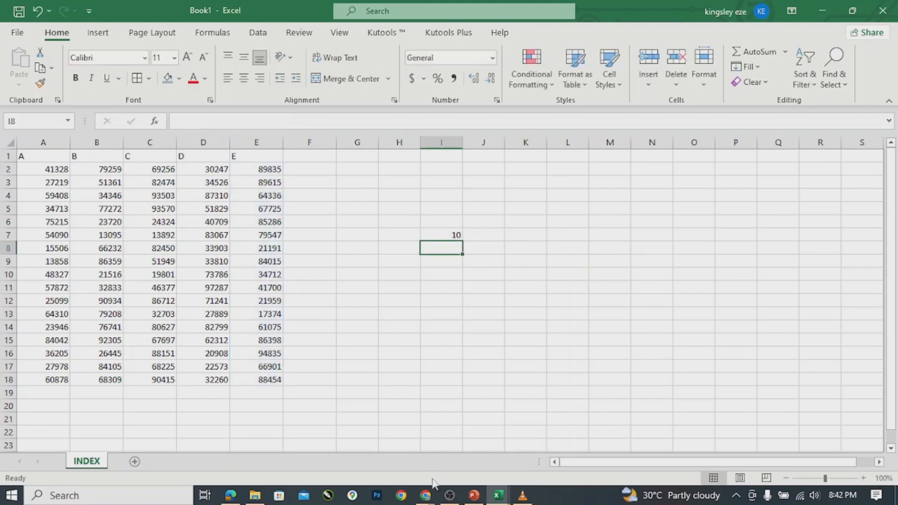
pyautogui.moveTo(497, 495)
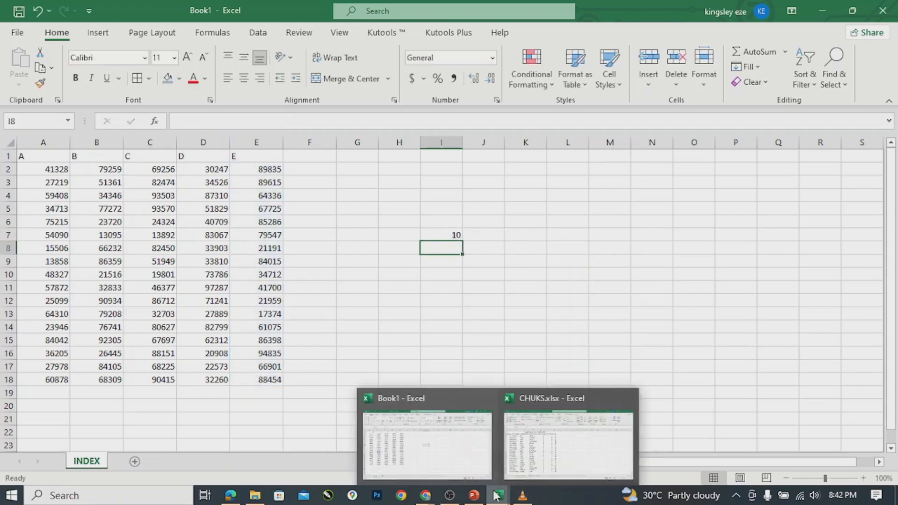
pyautogui.click(572, 444)
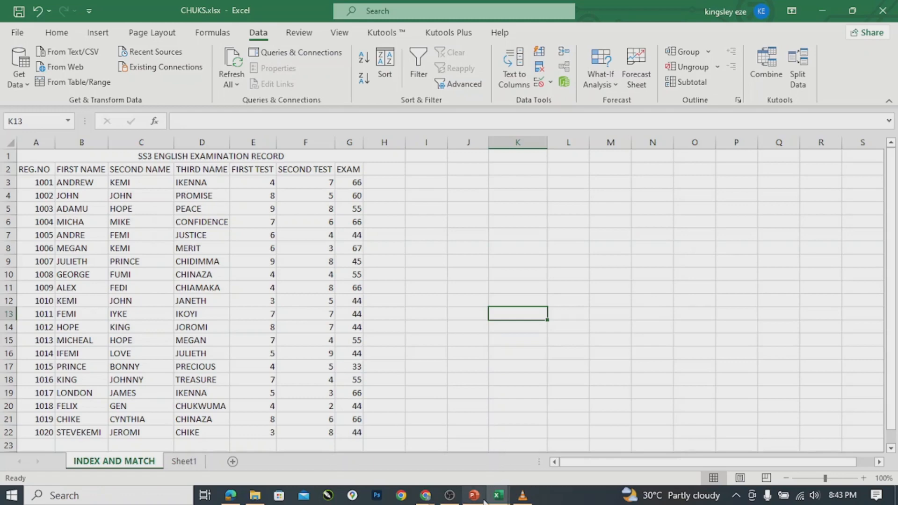
pyautogui.moveTo(496, 500)
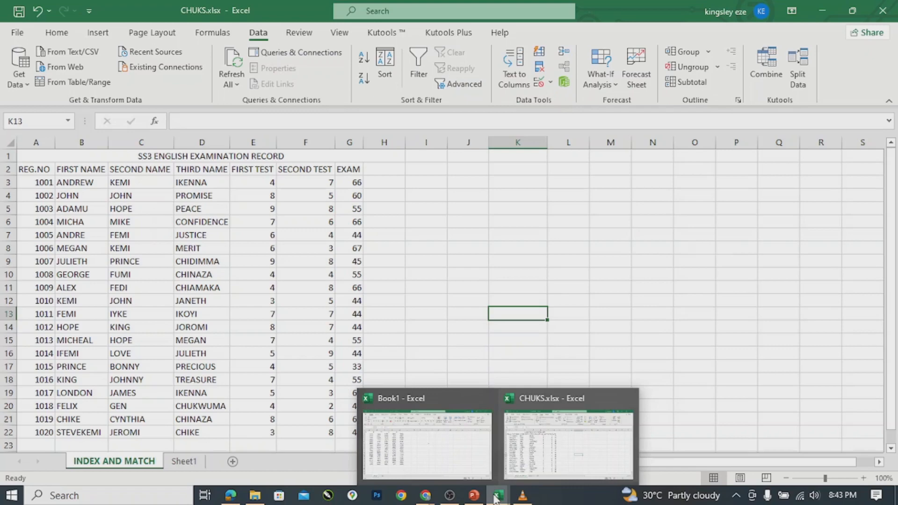
pyautogui.click(412, 441)
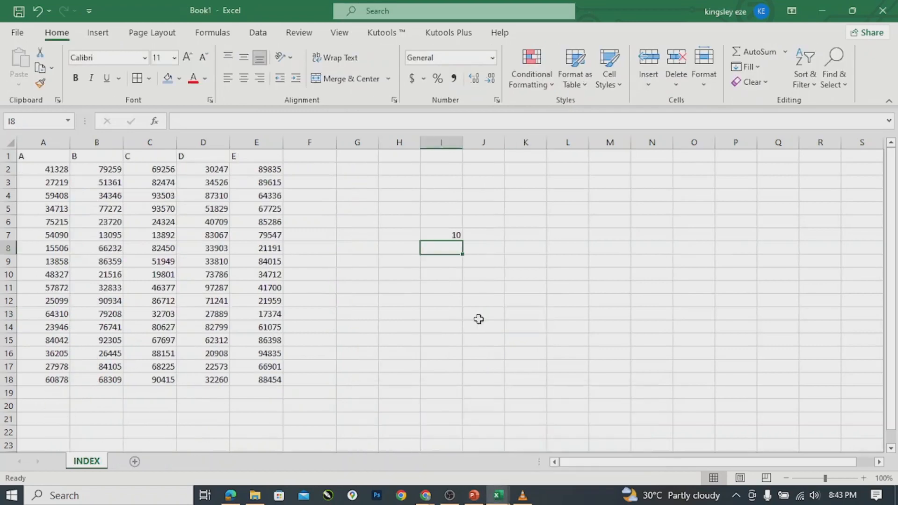
# Replace the typed number in I7's MATCH with a reference to E11, giving =MATCH(E11,E2:E18,0).
pyautogui.doubleClick(441, 236)
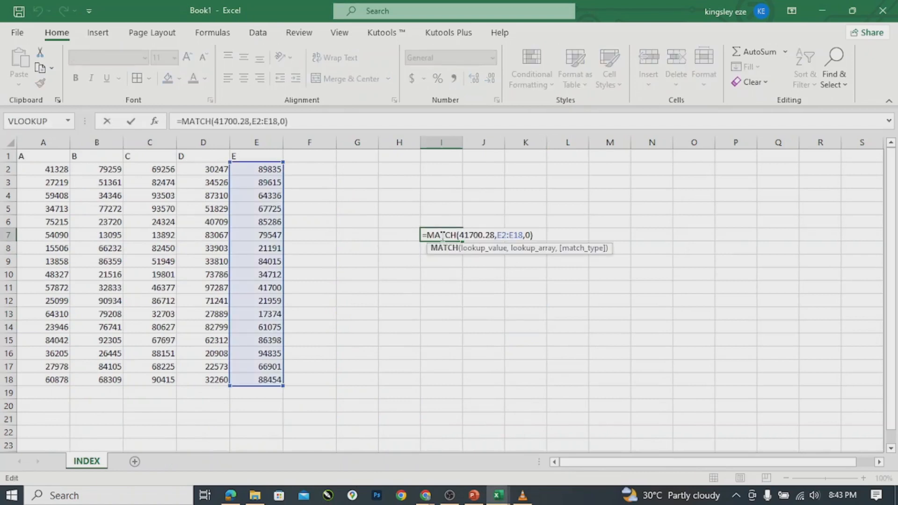
pyautogui.click(495, 235)
pyautogui.press('BackSpace')
pyautogui.press('BackSpace')
pyautogui.press('BackSpace')
pyautogui.press('BackSpace')
pyautogui.press('BackSpace')
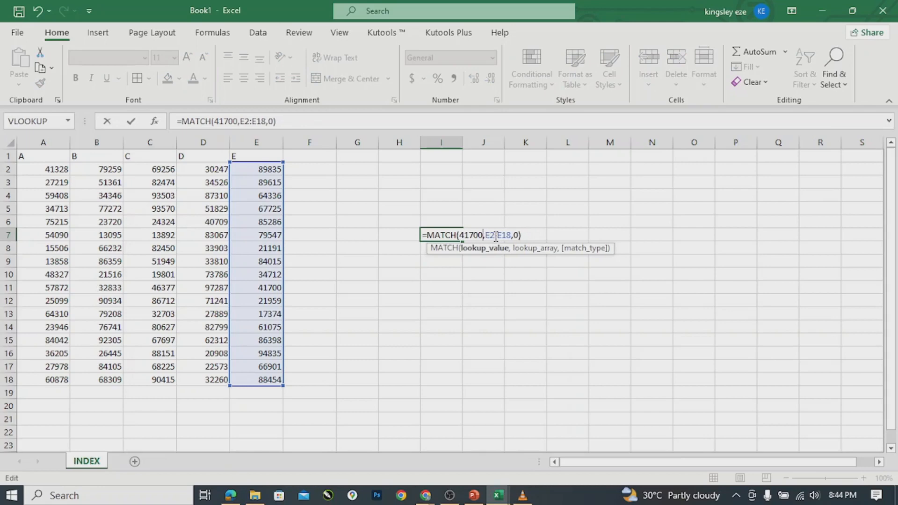
pyautogui.press('BackSpace')
pyautogui.press('BackSpace')
pyautogui.press('BackSpace')
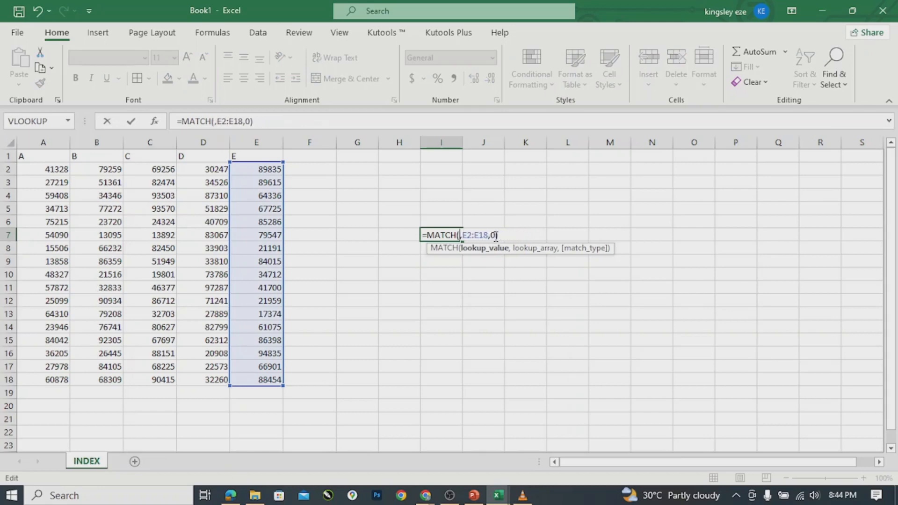
pyautogui.click(258, 288)
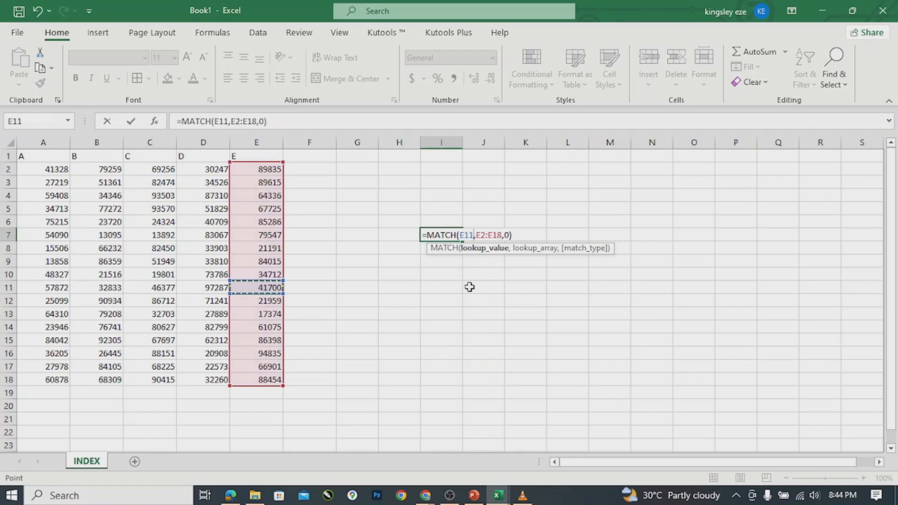
pyautogui.press('Return')
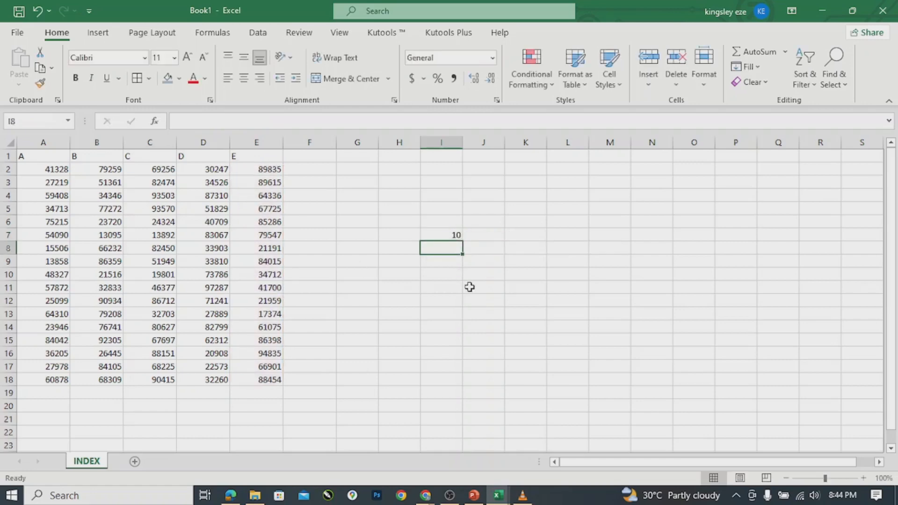
pyautogui.click(446, 233)
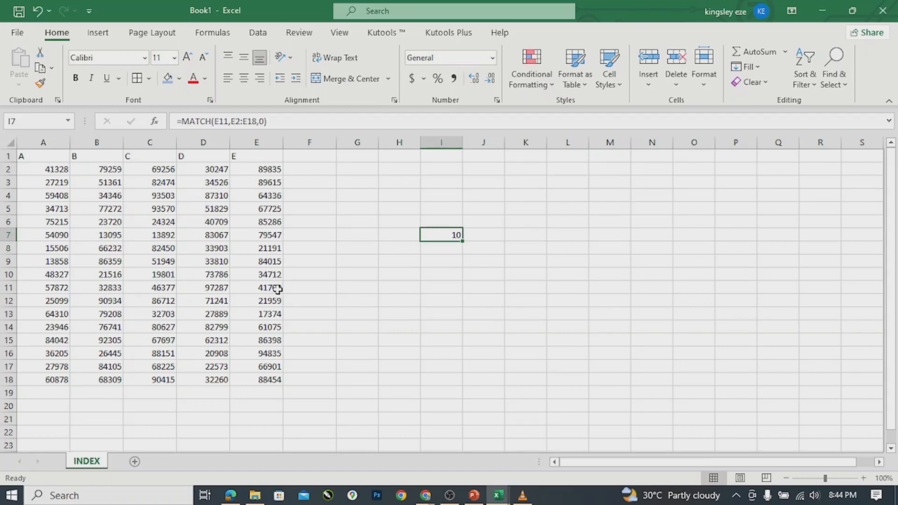
# Swap I7's E11 lookup reference for the typed number 41735.
pyautogui.doubleClick(437, 232)
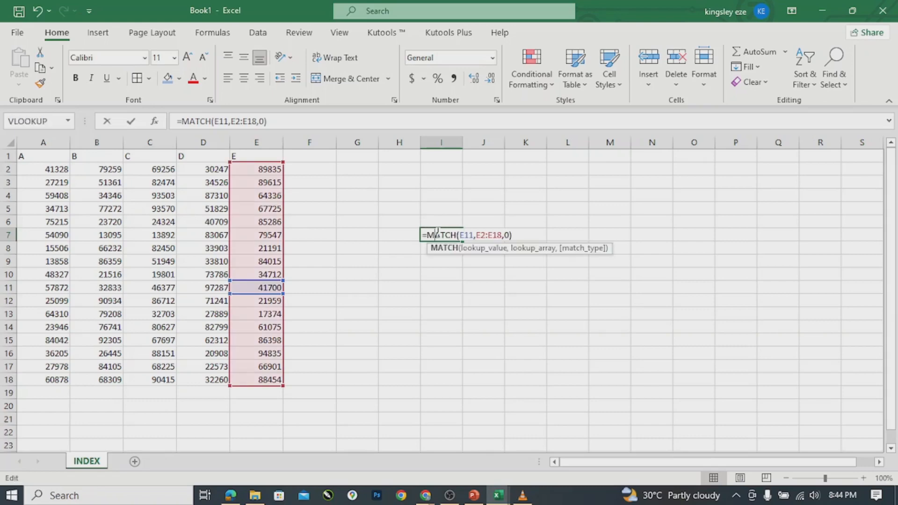
pyautogui.click(473, 234)
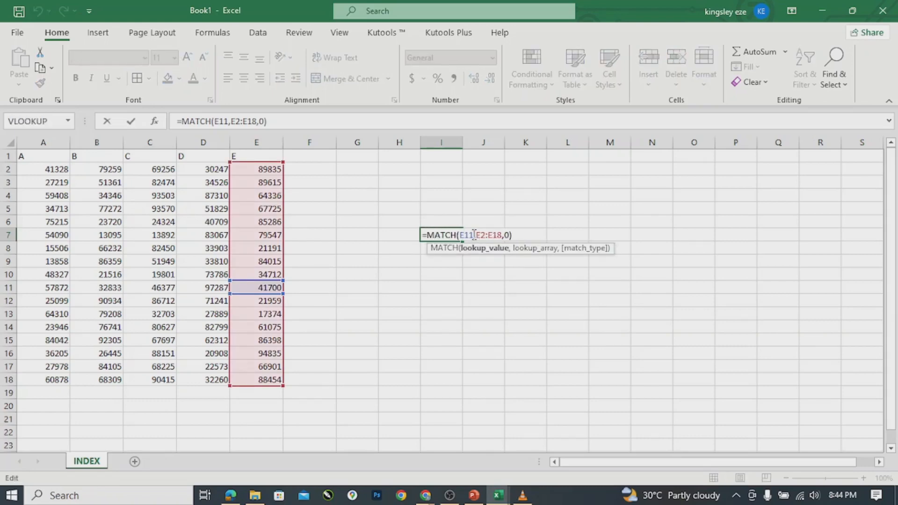
pyautogui.press('BackSpace')
pyautogui.press('BackSpace')
pyautogui.press('BackSpace')
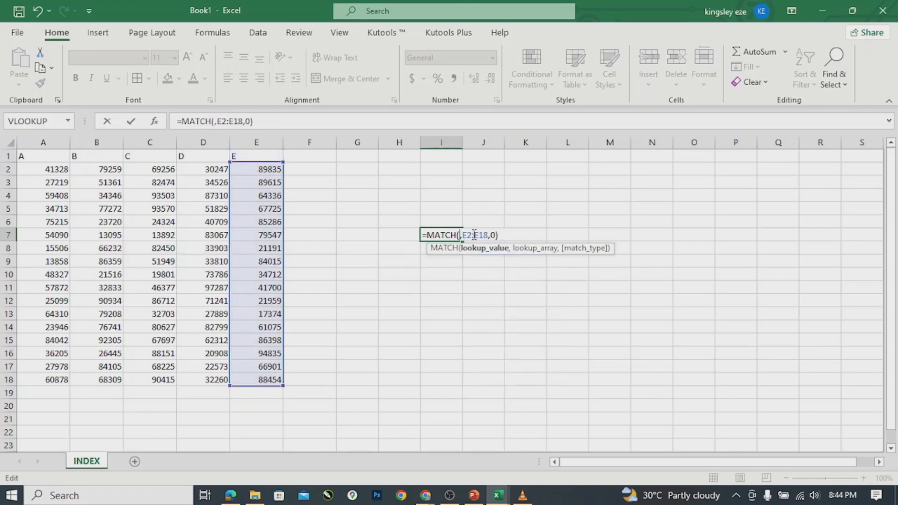
pyautogui.write('41')
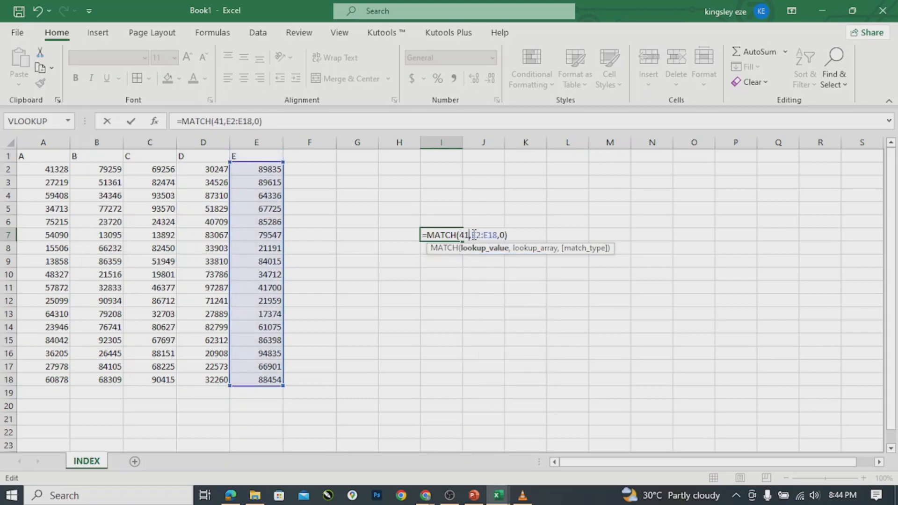
pyautogui.write('7')
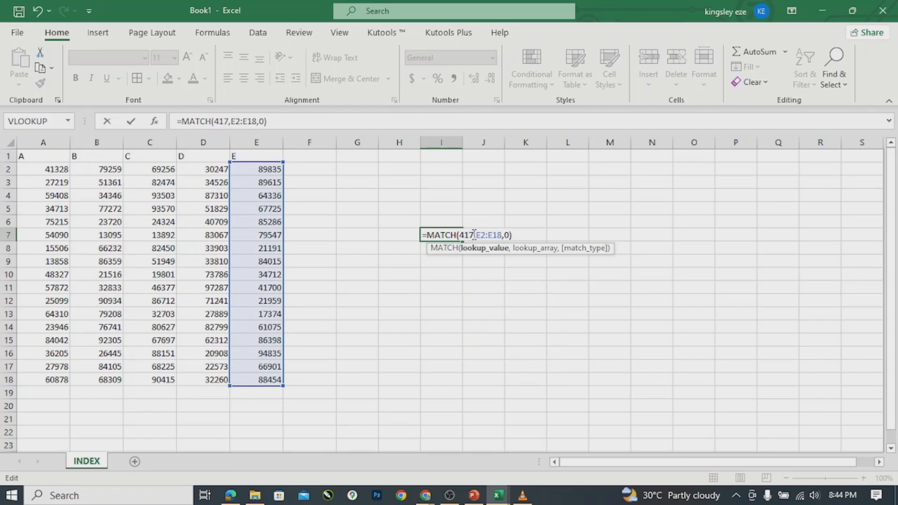
pyautogui.write('35')
pyautogui.press('Return')
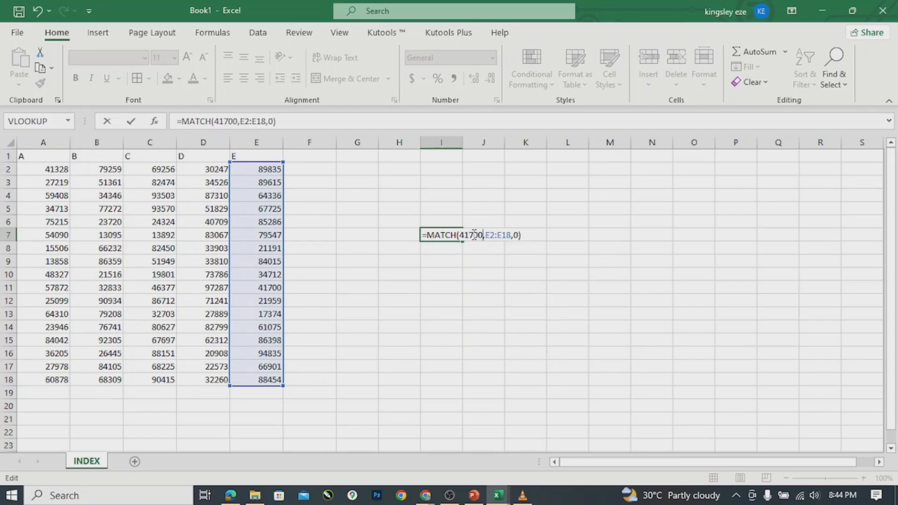
# Restore E11 as I7's MATCH lookup value so the formula returns 10.
pyautogui.doubleClick(440, 234)
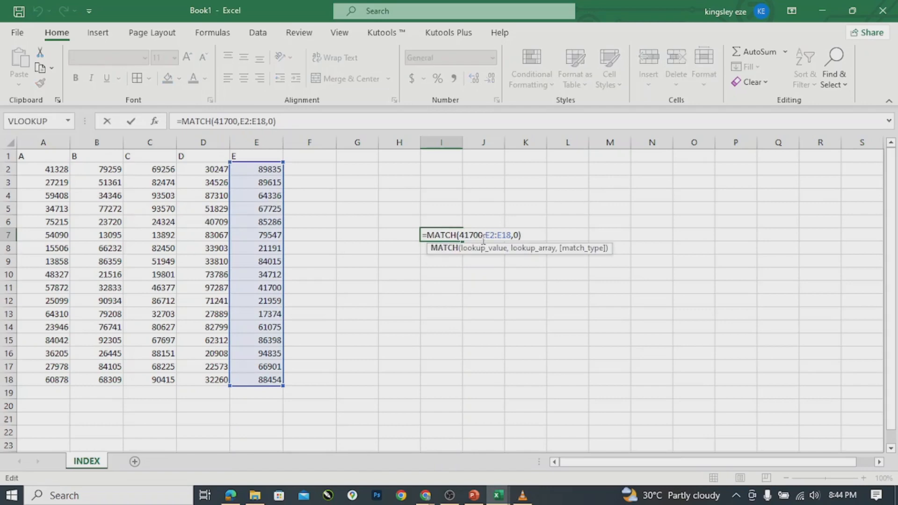
pyautogui.click(483, 235)
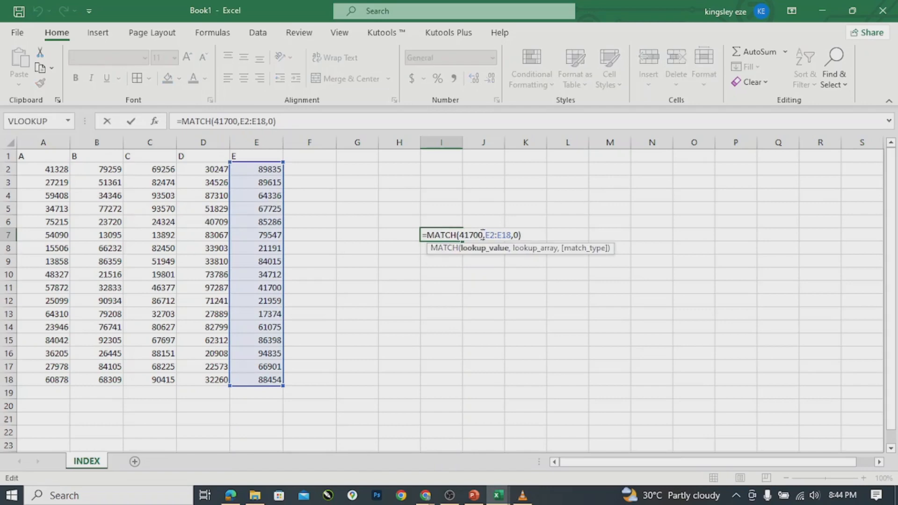
pyautogui.press('BackSpace')
pyautogui.press('BackSpace')
pyautogui.press('BackSpace')
pyautogui.press('BackSpace')
pyautogui.press('BackSpace')
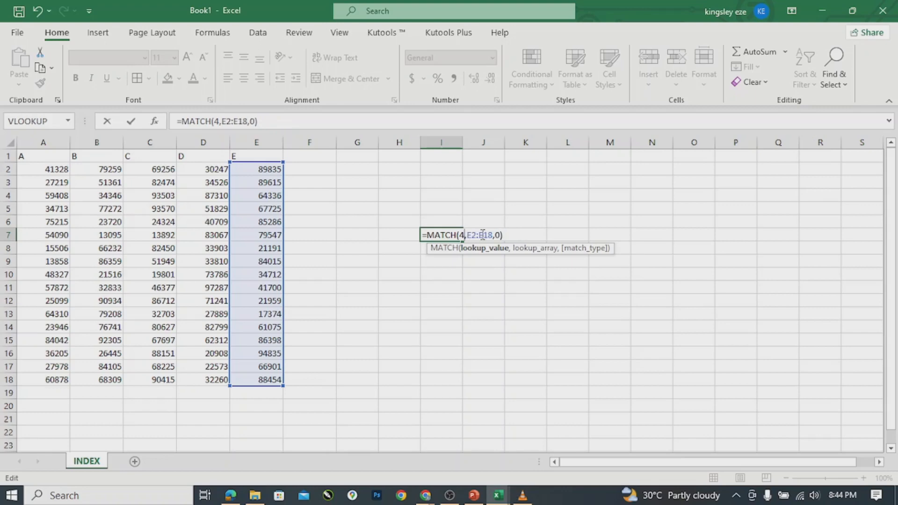
pyautogui.click(273, 288)
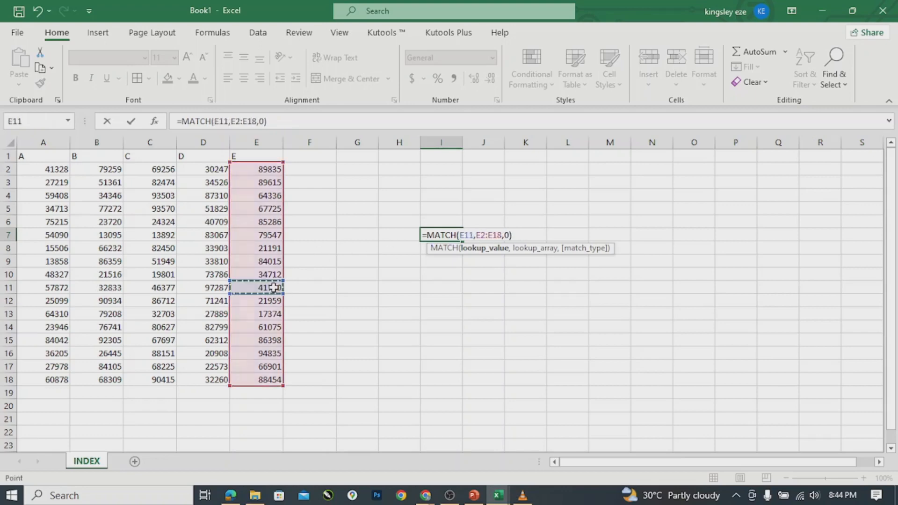
pyautogui.press('Return')
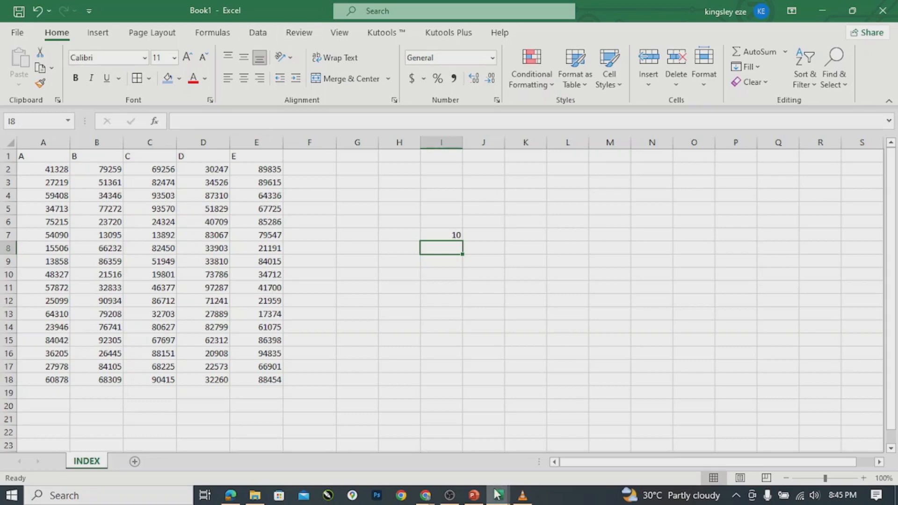
# Switch to the CHUKS.xlsx workbook and begin a formula in K8.
pyautogui.moveTo(499, 496)
pyautogui.click(573, 450)
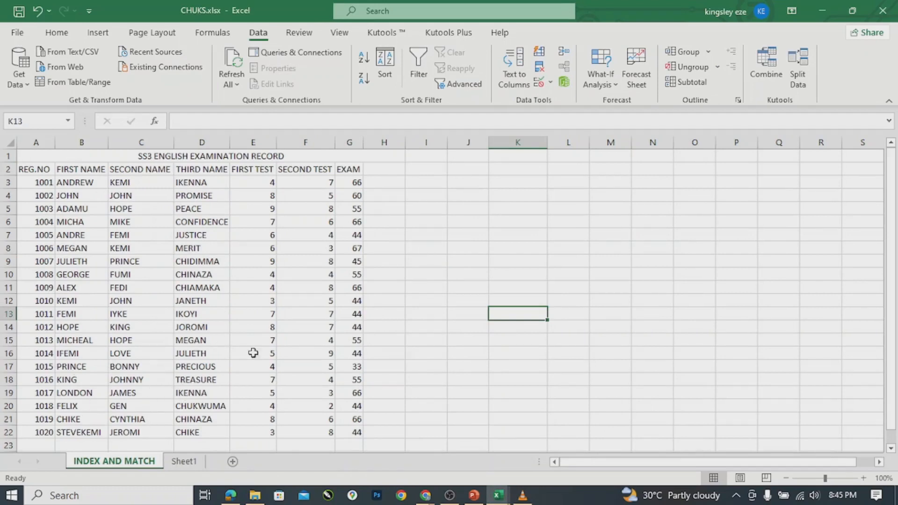
pyautogui.click(512, 249)
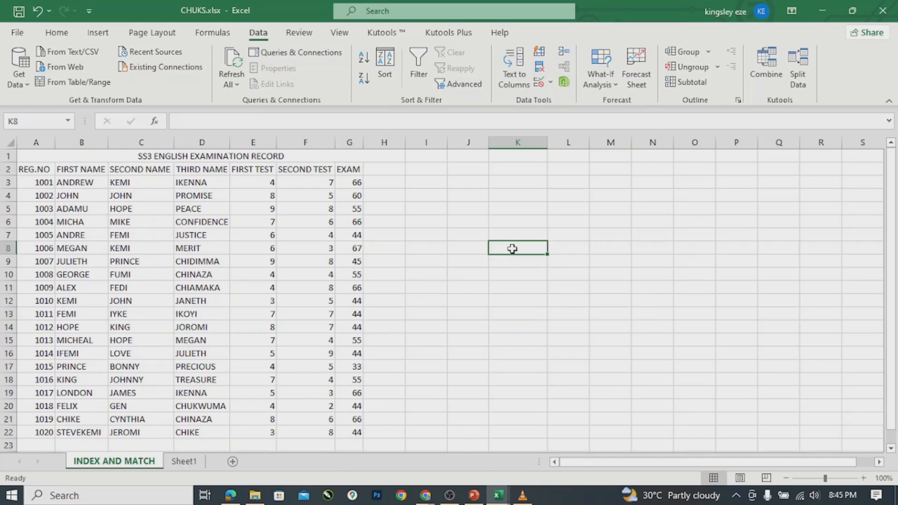
pyautogui.write('=M')
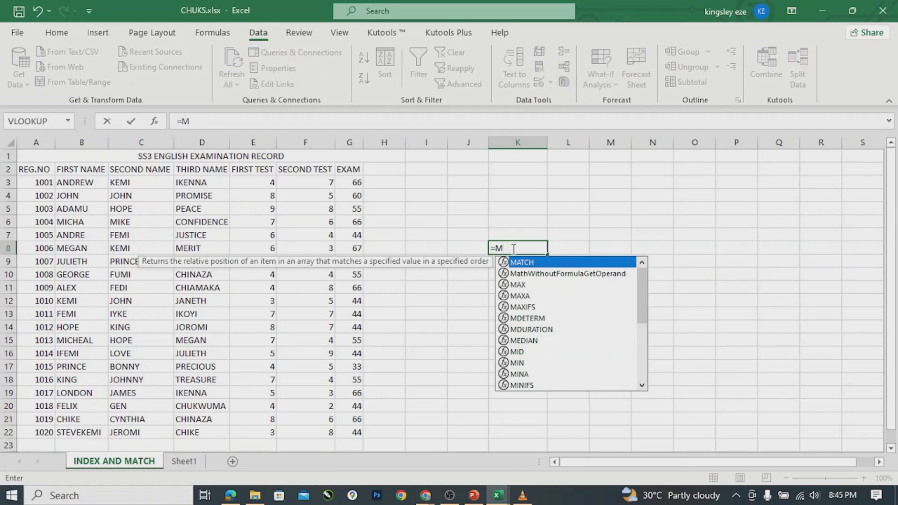
# Type LONDON into I6, then clear it again.
pyautogui.click(433, 223)
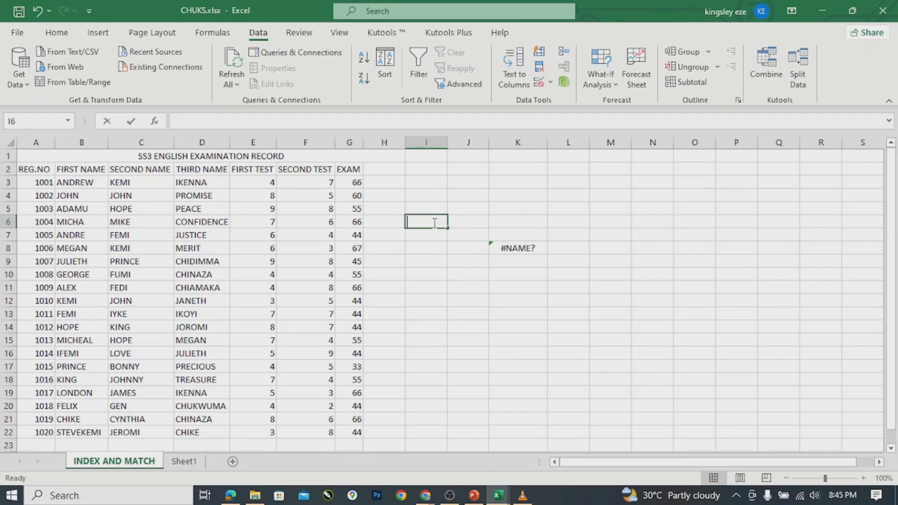
pyautogui.write('LON')
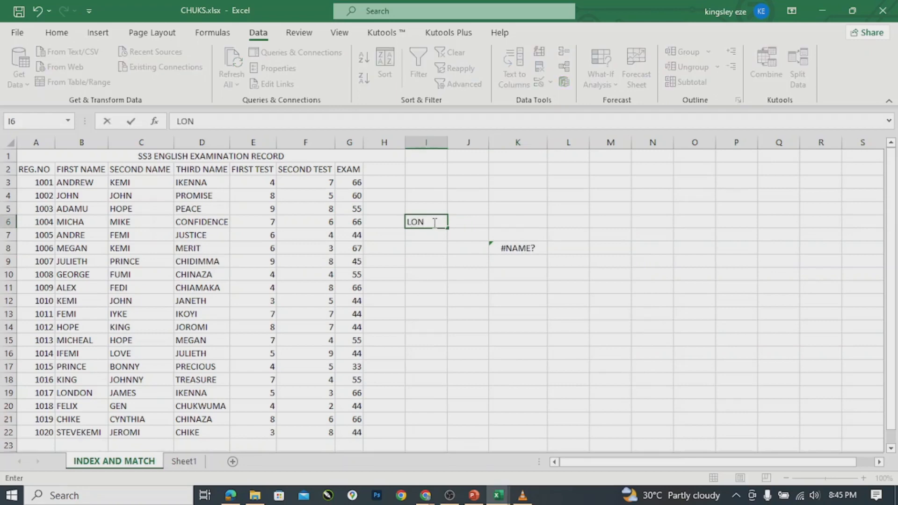
pyautogui.write('DON')
pyautogui.click(467, 244)
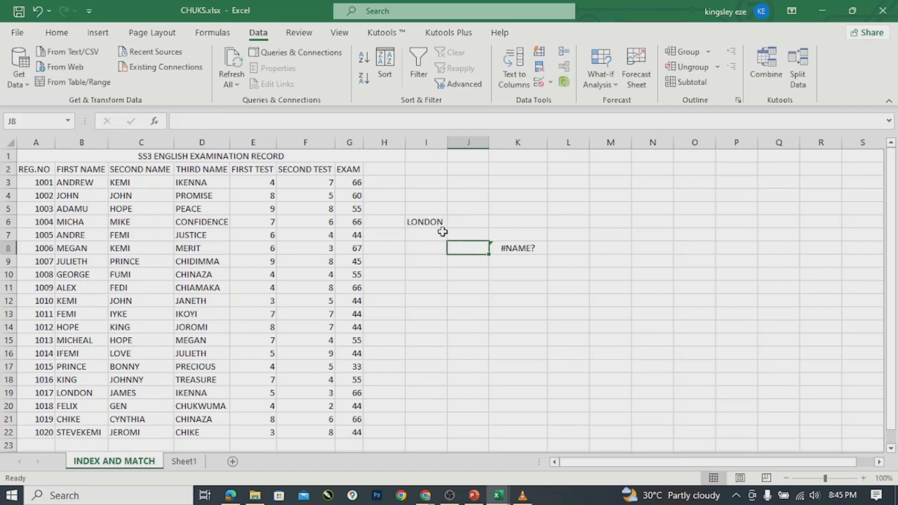
pyautogui.click(425, 226)
pyautogui.press('Delete')
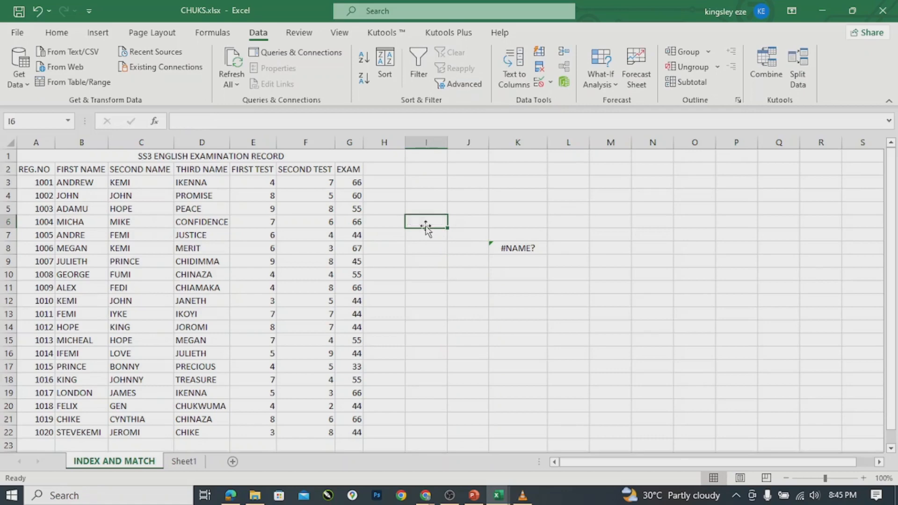
# Enter LONDON in J8 and delete the #NAME? entry from K8.
pyautogui.click(464, 259)
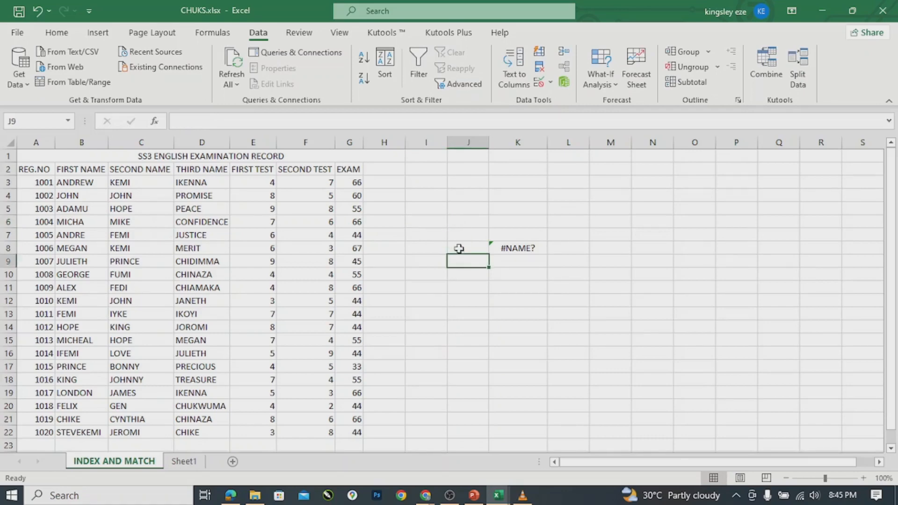
pyautogui.click(460, 247)
pyautogui.write('LON')
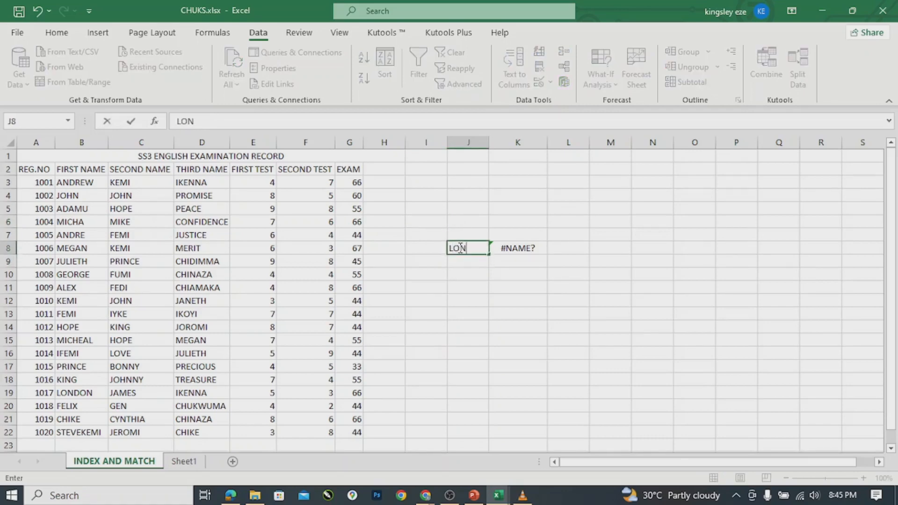
pyautogui.write('DON')
pyautogui.click(505, 249)
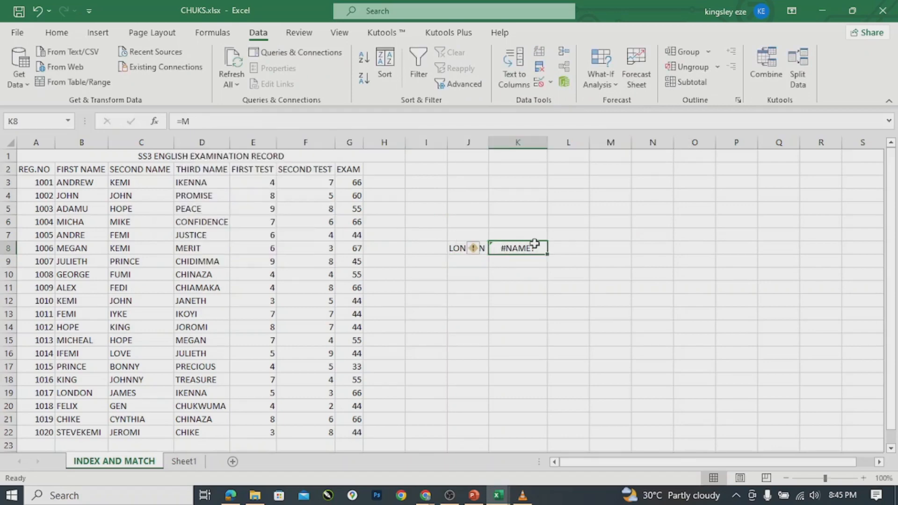
pyautogui.press('Delete')
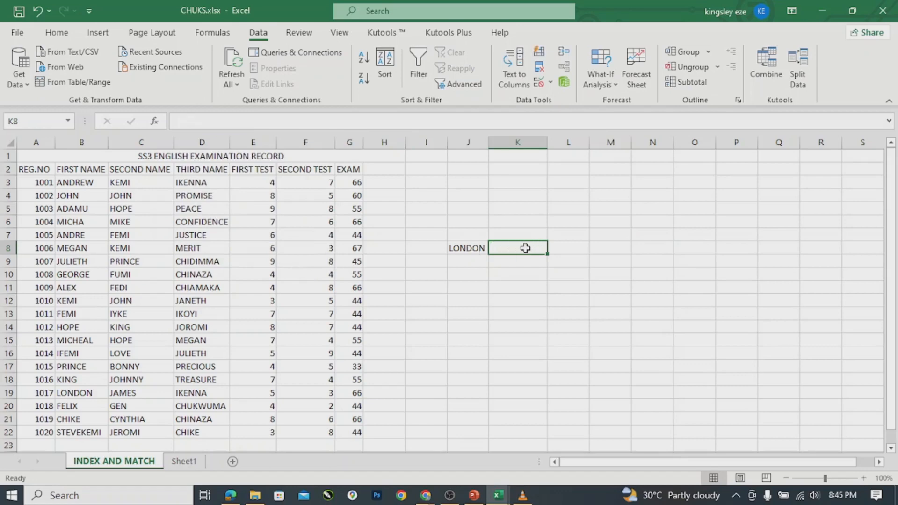
# Enter =MATCH(J8,B3:B22,0) in K8 so it returns LONDON's position, 17.
pyautogui.write('=')
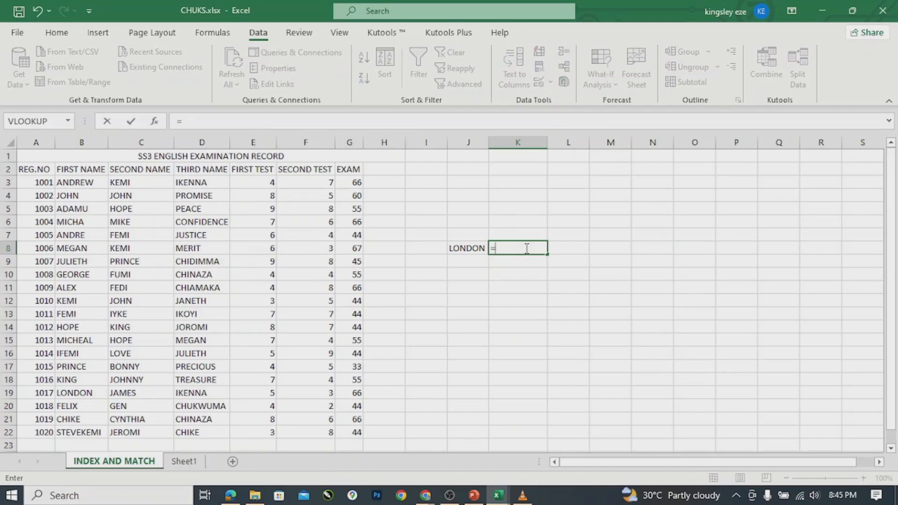
pyautogui.write('MA')
pyautogui.press('Tab')
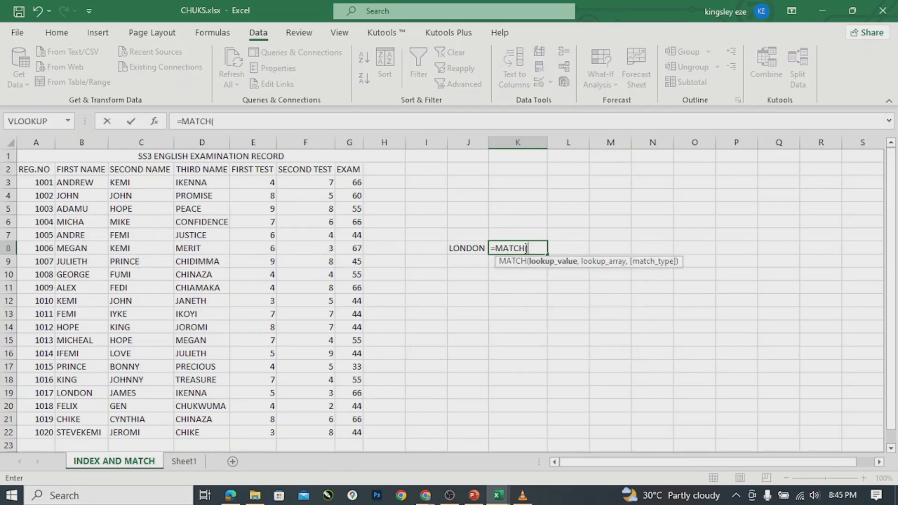
pyautogui.click(475, 247)
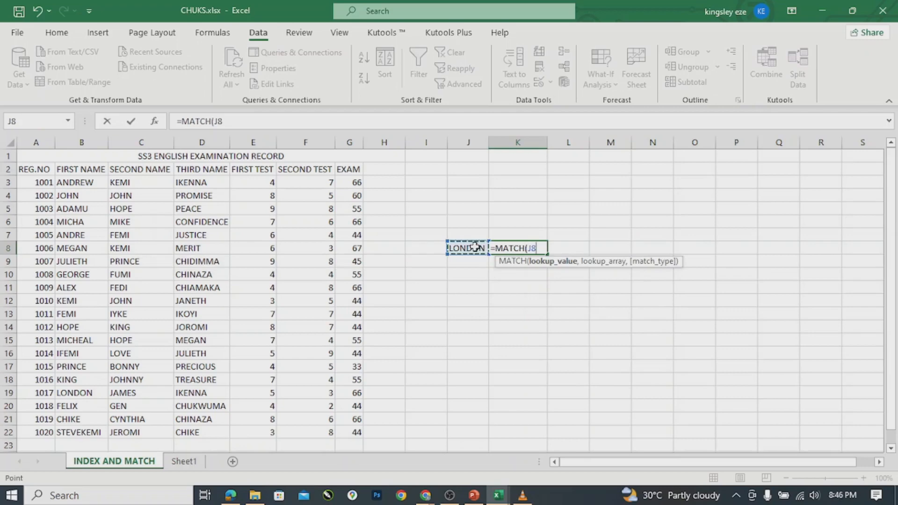
pyautogui.write(',')
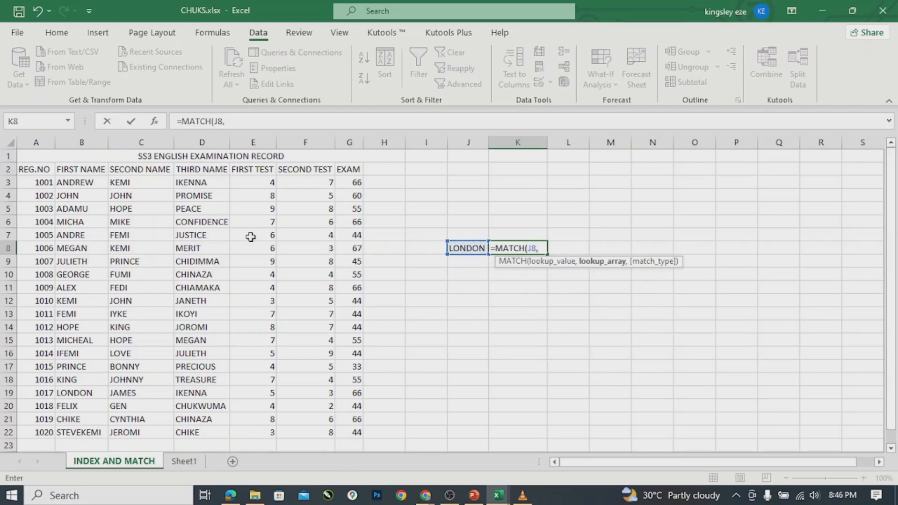
pyautogui.click(72, 182)
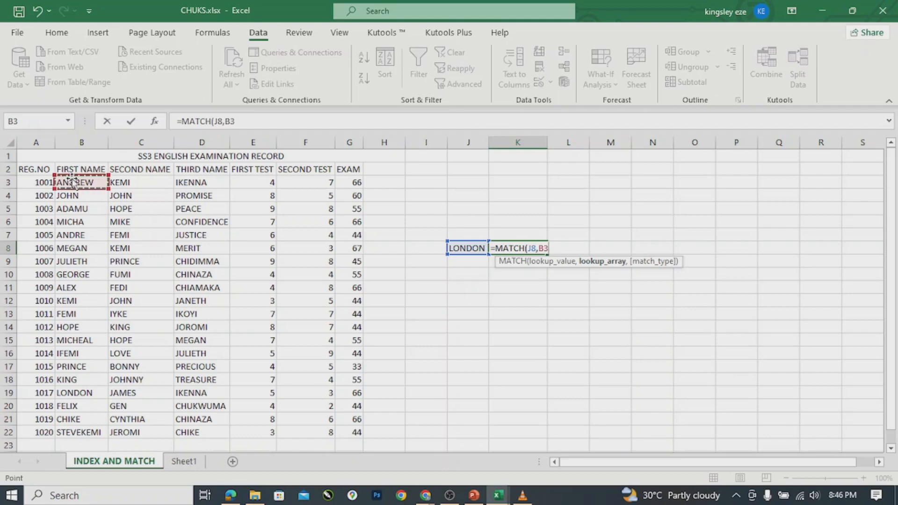
pyautogui.click(70, 434)
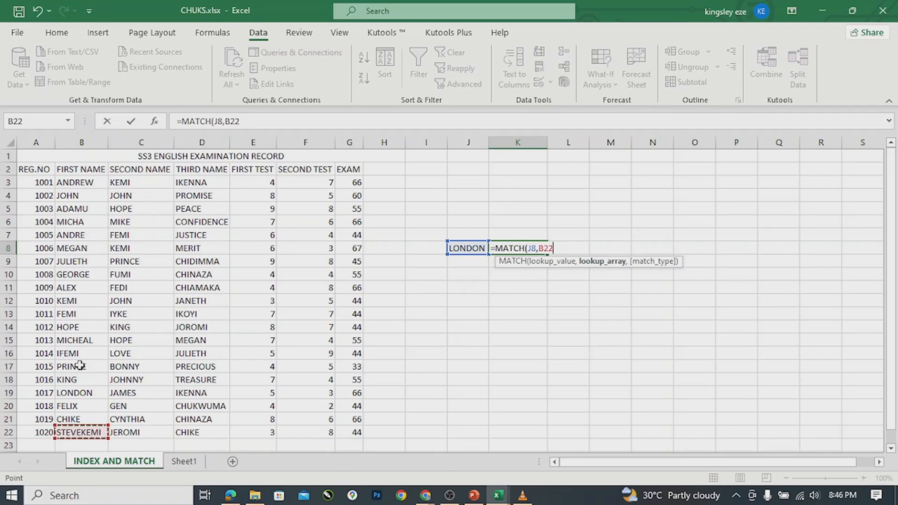
pyautogui.keyDown('shift'); pyautogui.click(78, 183); pyautogui.keyUp('shift')
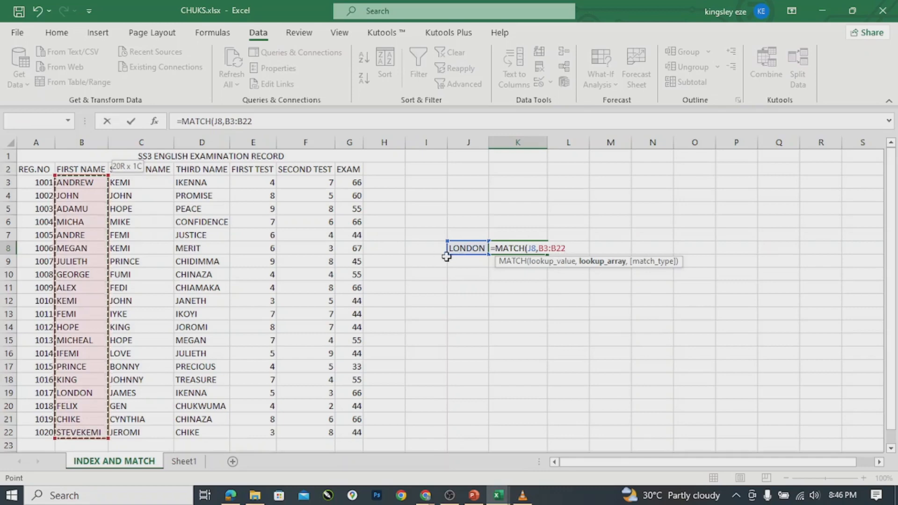
pyautogui.write(',')
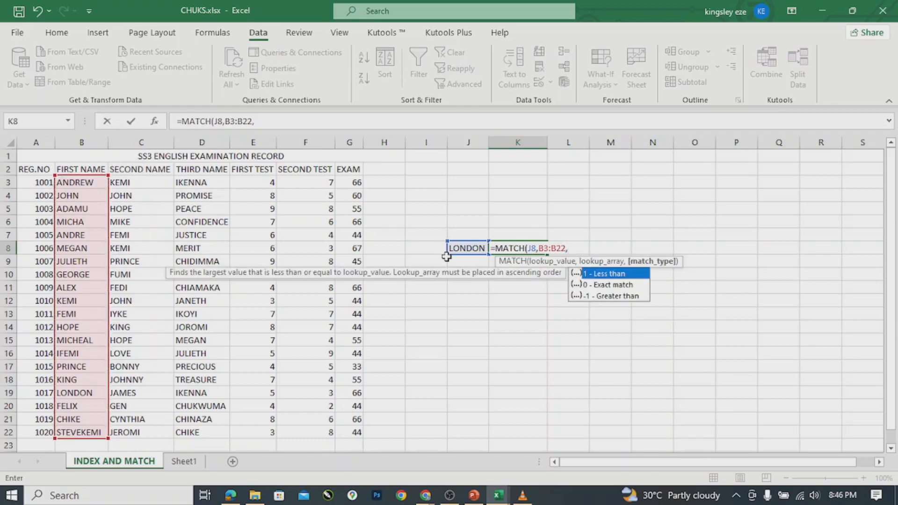
pyautogui.click(598, 285)
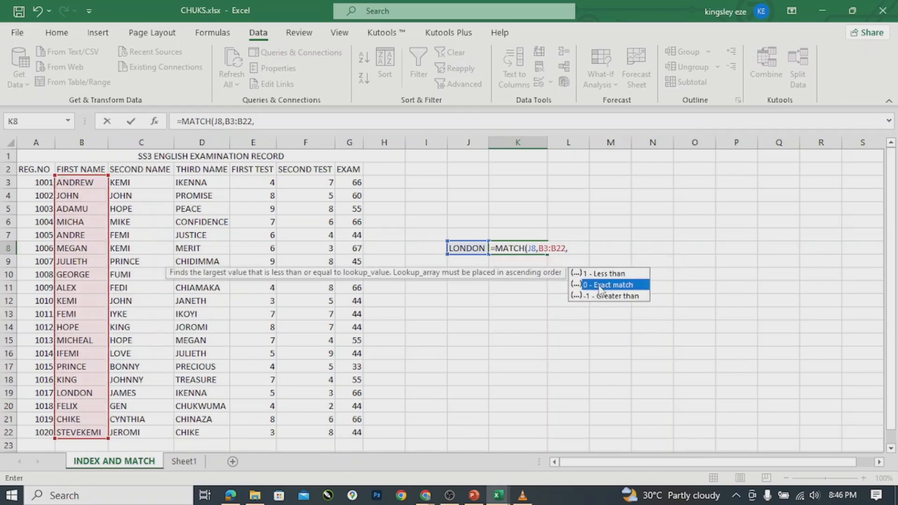
pyautogui.doubleClick(598, 284)
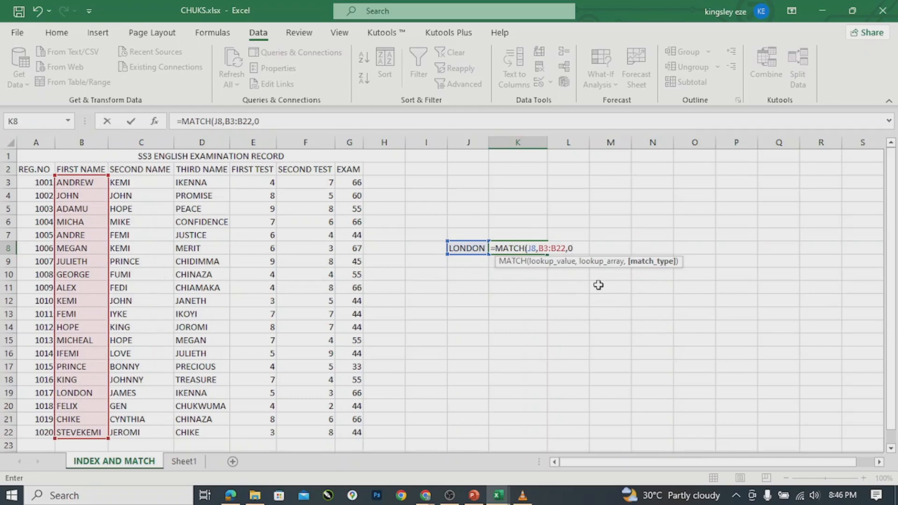
pyautogui.write(')')
pyautogui.press('Return')
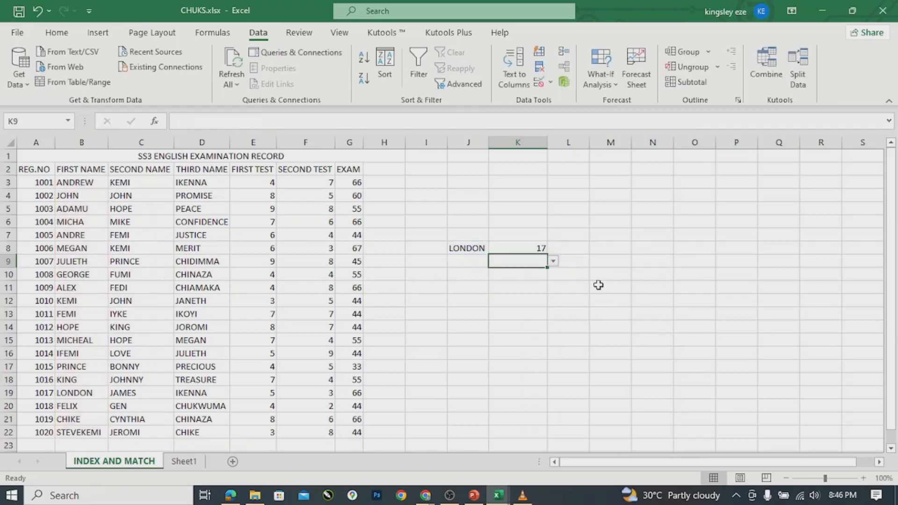
# Delete K8's MATCH formula and the LONDON entry in J8.
pyautogui.click(529, 248)
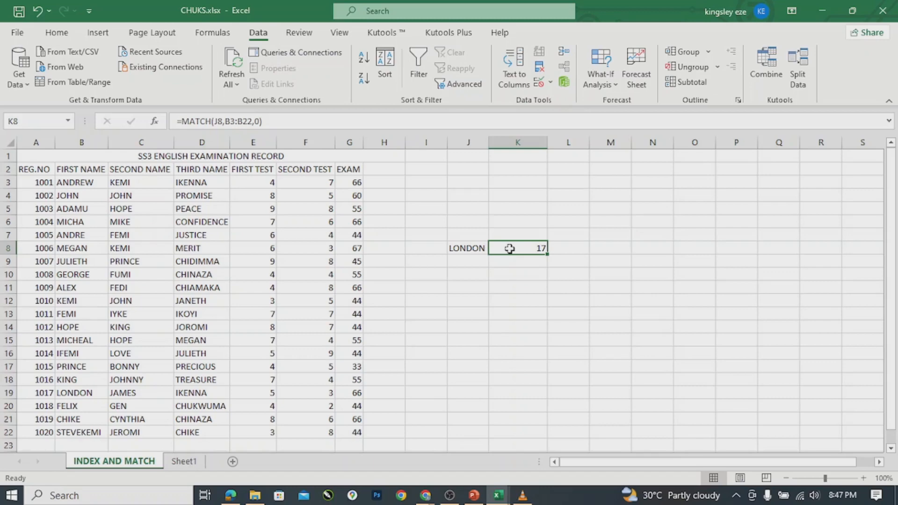
pyautogui.press('Delete')
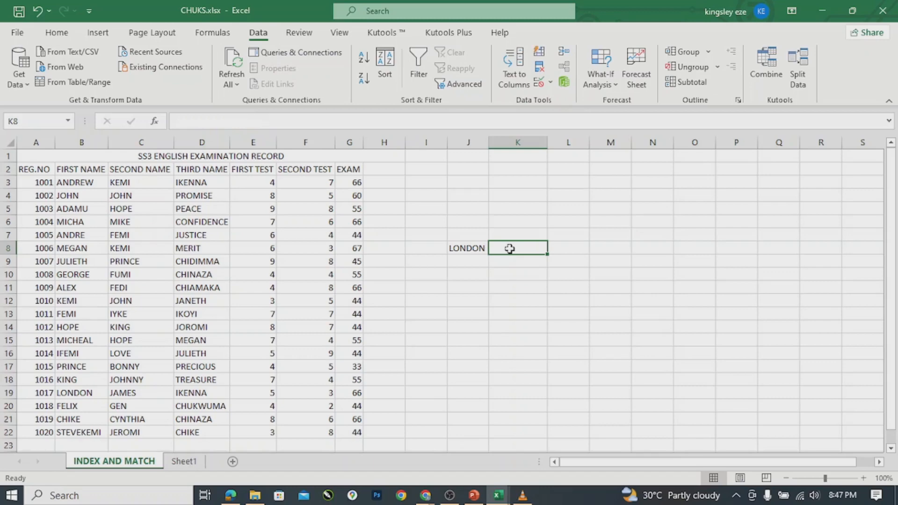
pyautogui.click(468, 249)
pyautogui.press('Delete')
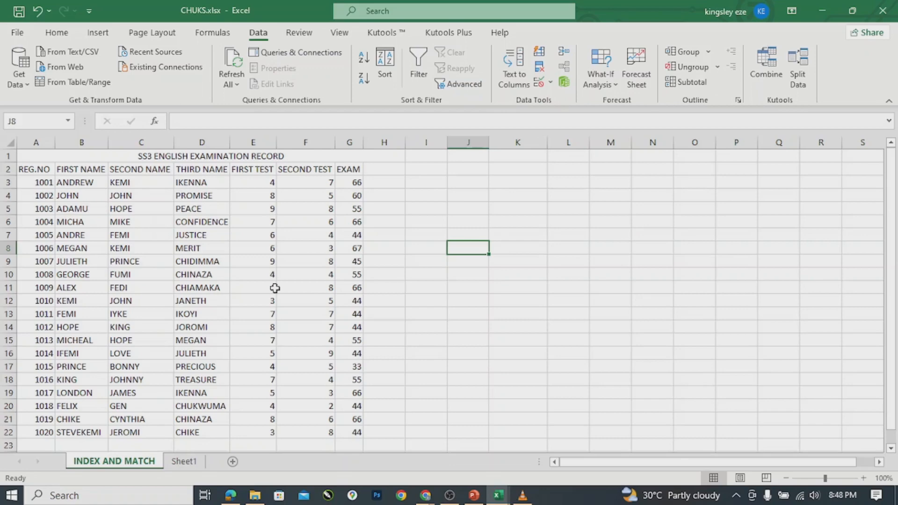
# Add a Data Validation list to I7 sourced from the REG.NO cells $A$3:$A$22.
pyautogui.click(428, 233)
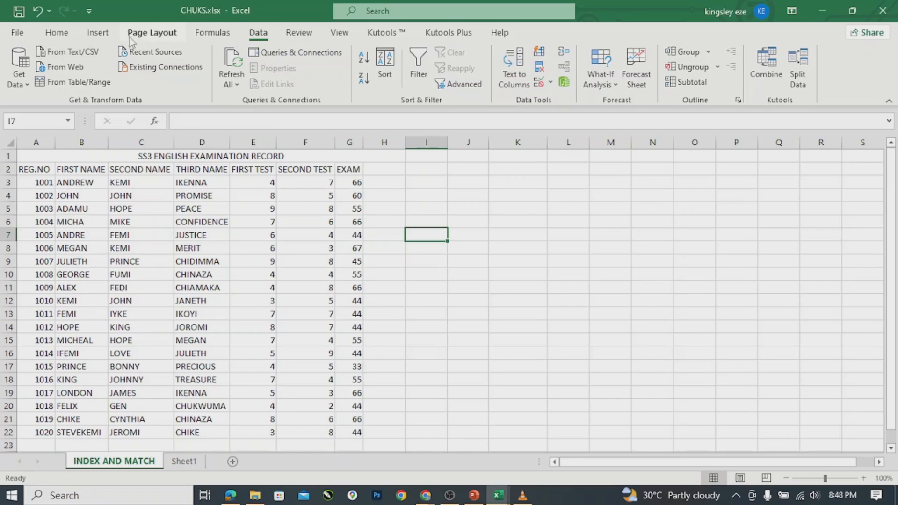
pyautogui.click(550, 84)
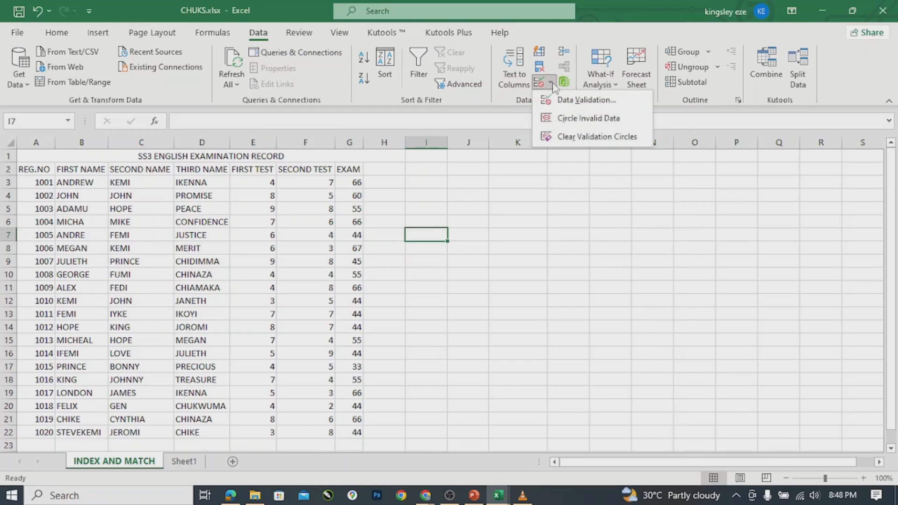
pyautogui.click(574, 101)
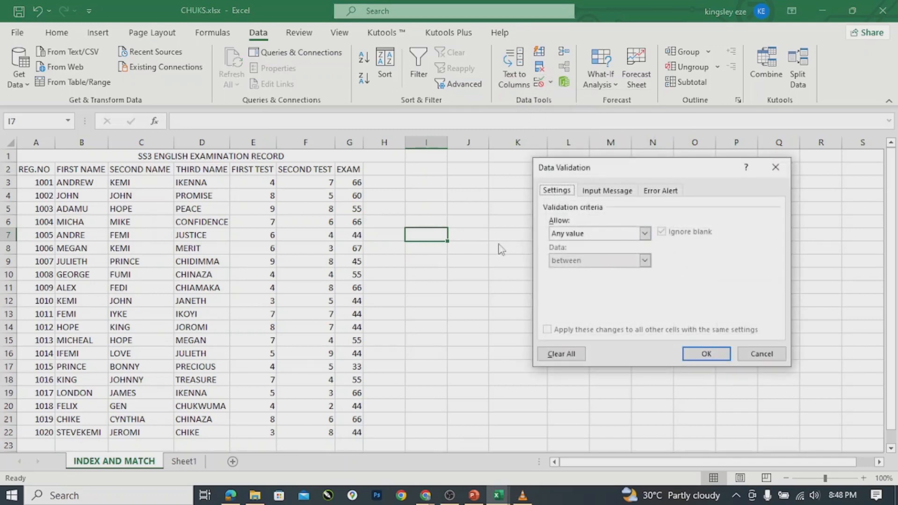
pyautogui.click(645, 234)
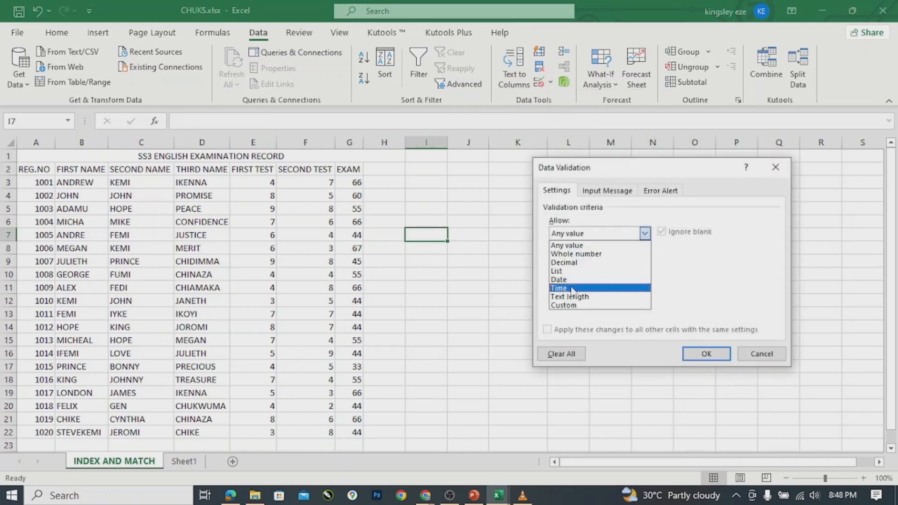
pyautogui.click(558, 271)
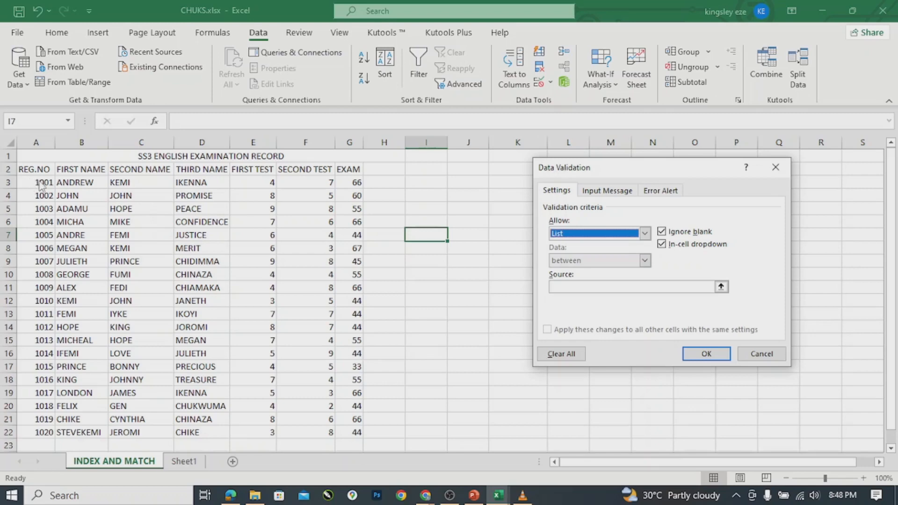
pyautogui.click(673, 285)
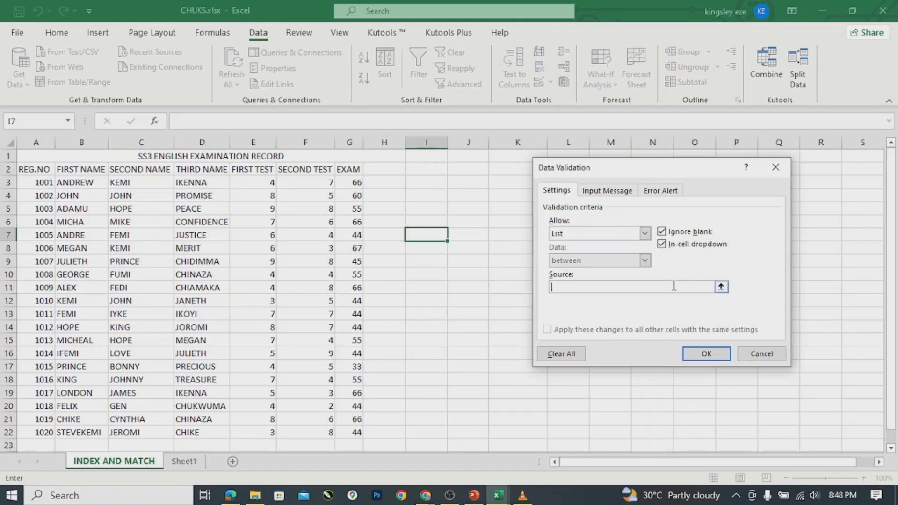
pyautogui.click(44, 184)
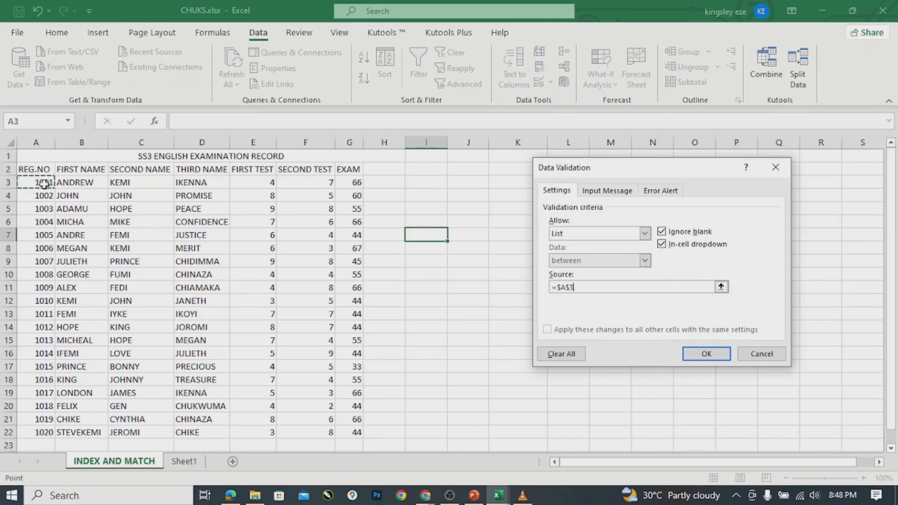
pyautogui.keyDown('shift'); pyautogui.click(41, 432); pyautogui.keyUp('shift')
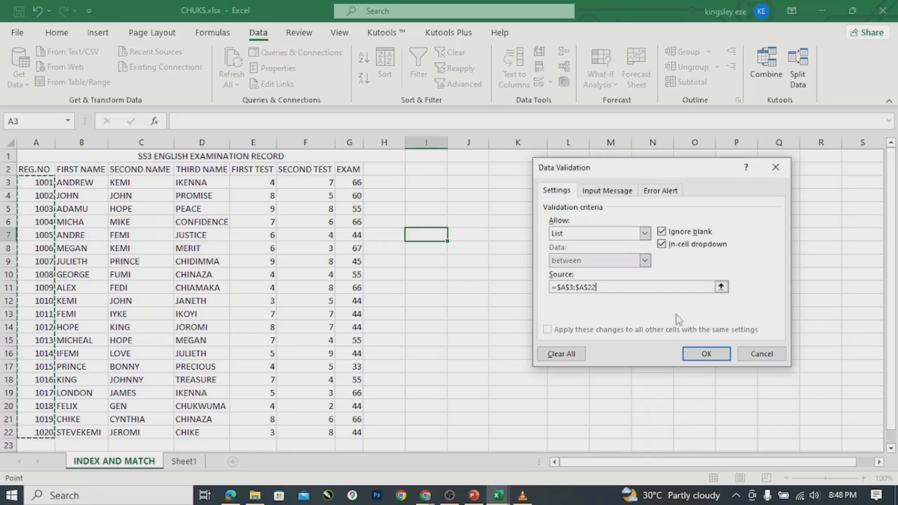
pyautogui.click(712, 354)
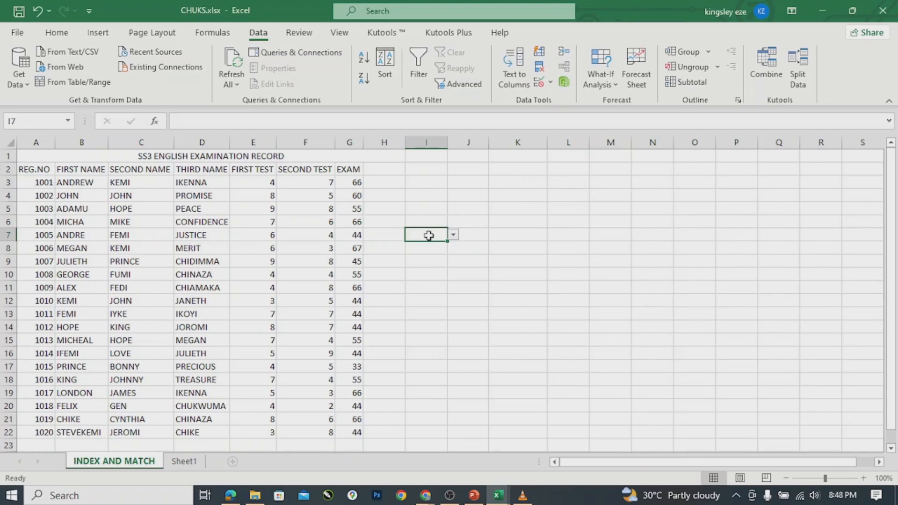
# Choose registration number 1004 from I7's dropdown.
pyautogui.click(452, 238)
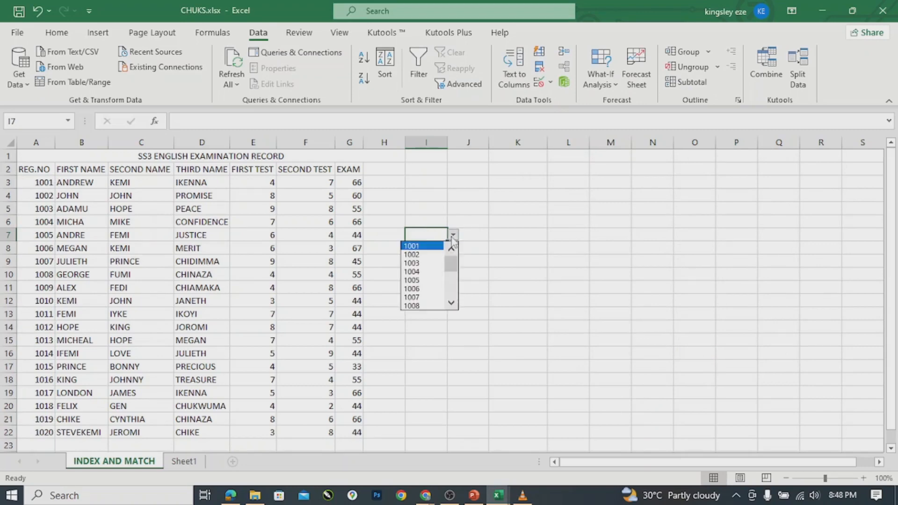
pyautogui.click(422, 271)
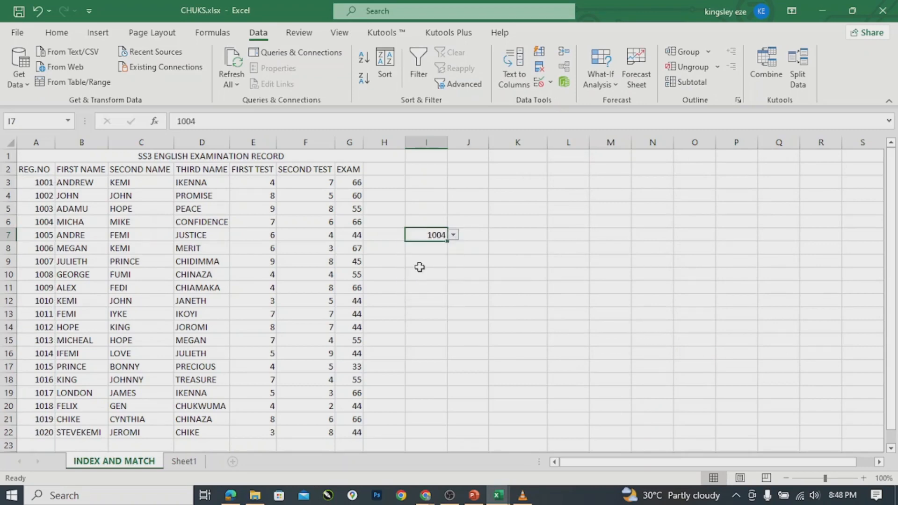
pyautogui.click(460, 222)
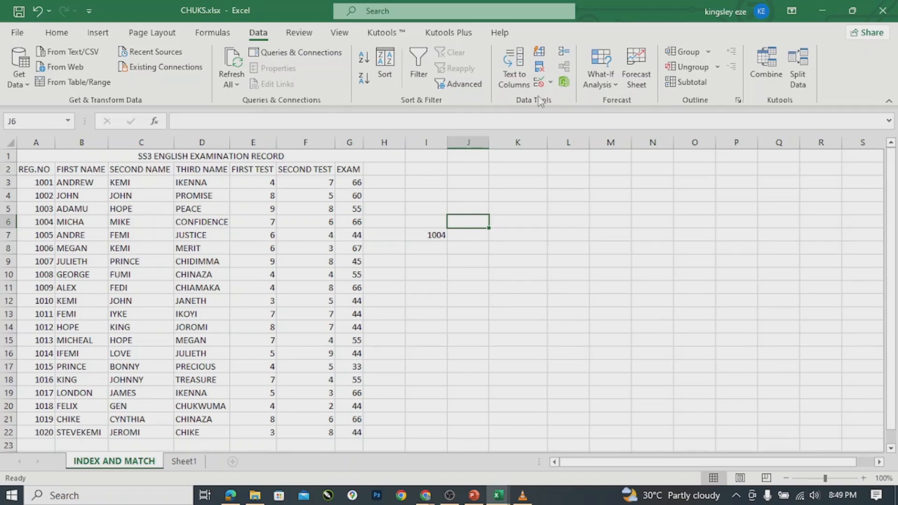
# Set J6's validation to a List sourced from E3:G22, which Excel rejects as invalid.
pyautogui.click(551, 83)
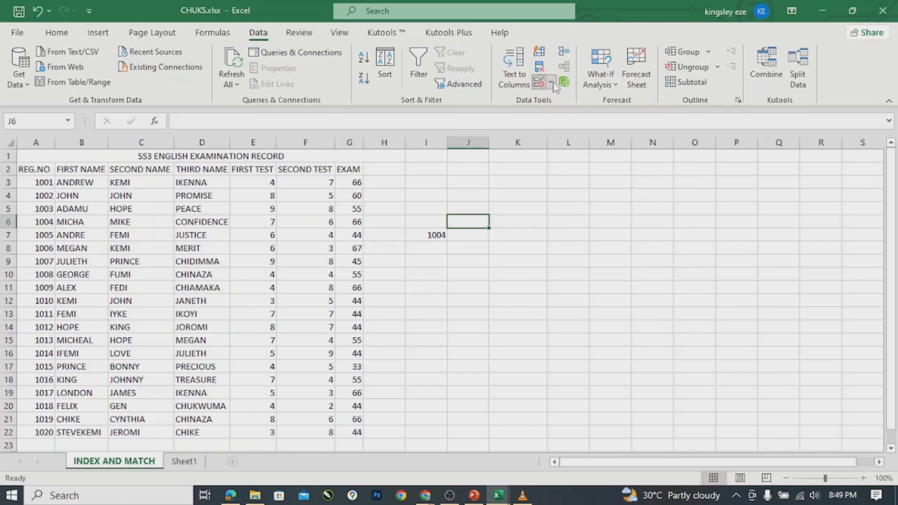
pyautogui.click(579, 100)
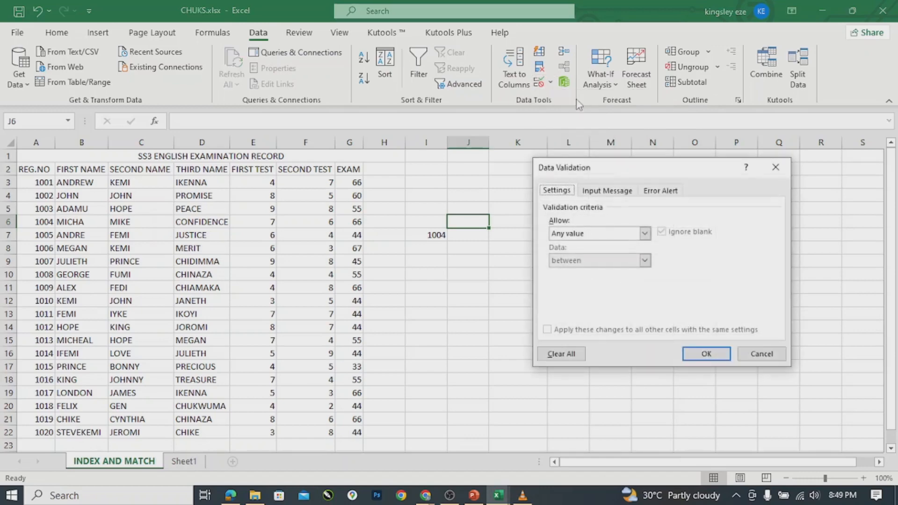
pyautogui.click(645, 234)
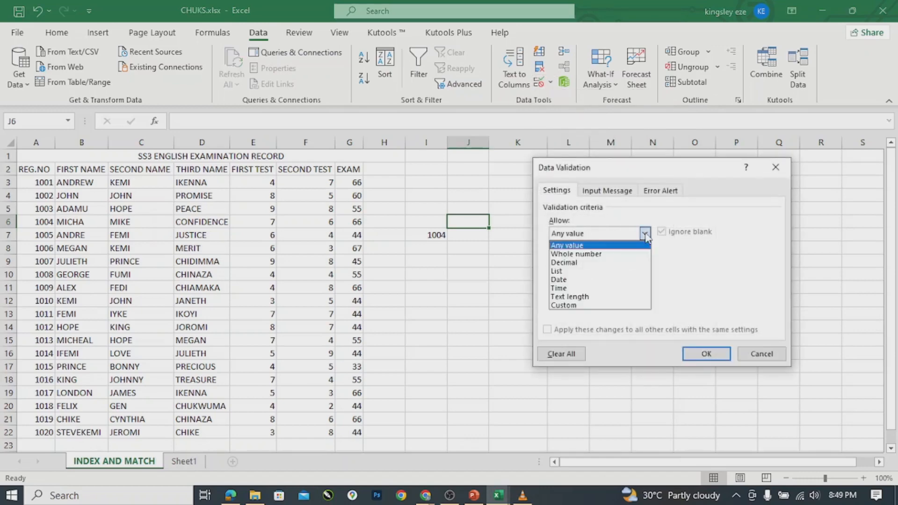
pyautogui.click(558, 271)
pyautogui.click(613, 286)
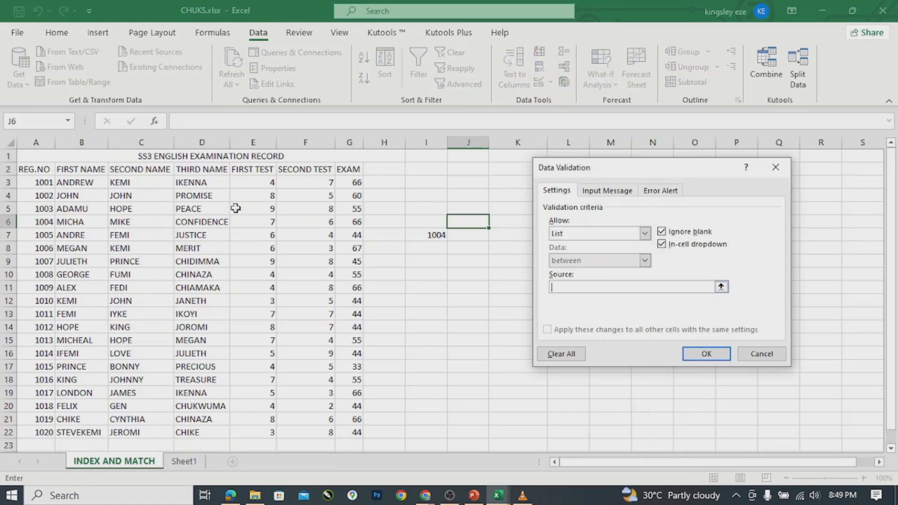
pyautogui.click(241, 184)
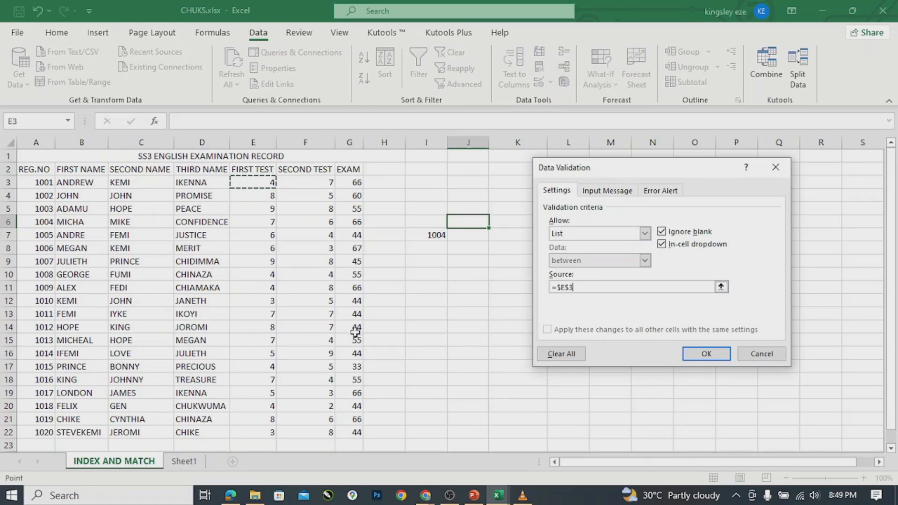
pyautogui.keyDown('shift'); pyautogui.click(357, 431); pyautogui.keyUp('shift')
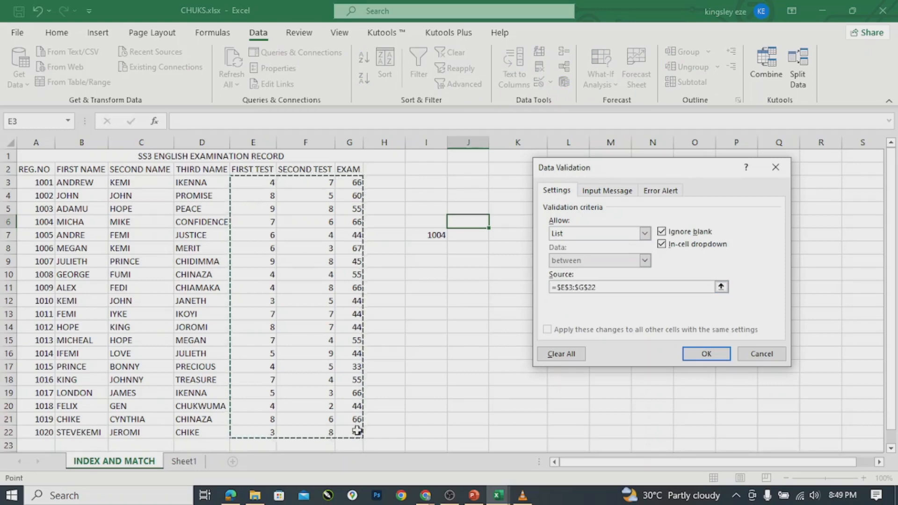
pyautogui.click(709, 354)
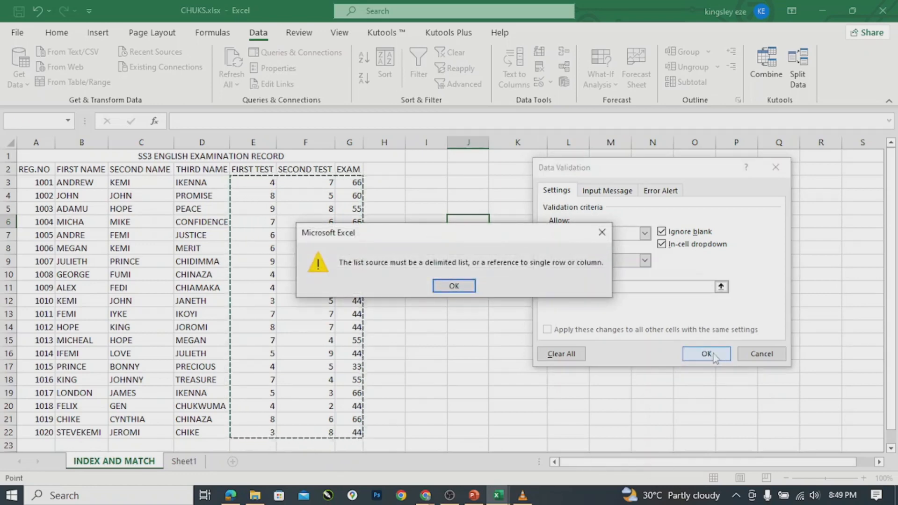
pyautogui.click(453, 287)
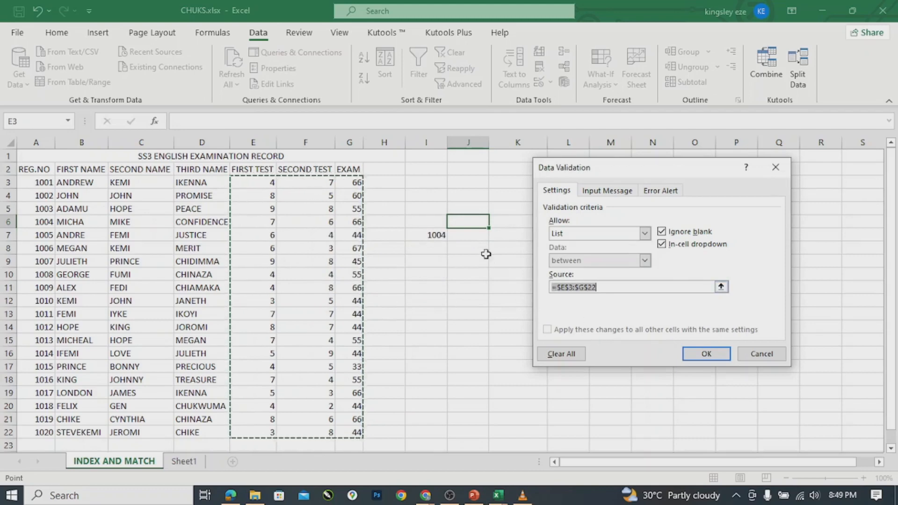
# Replace the list source with the subject headings E2:G2, FIRST TEST to EXAM.
pyautogui.click(476, 221)
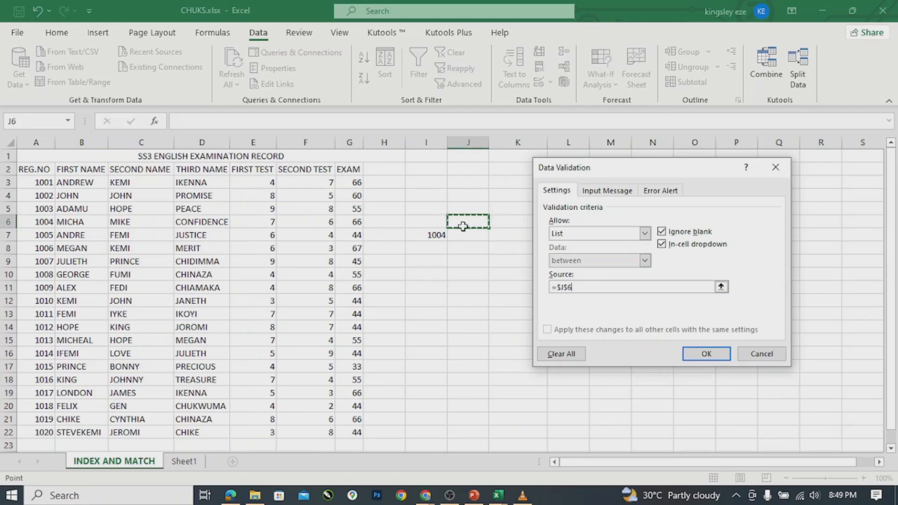
pyautogui.press('BackSpace')
pyautogui.press('BackSpace')
pyautogui.press('BackSpace')
pyautogui.moveTo(463, 226); pyautogui.dragTo(482, 226)
pyautogui.press('BackSpace')
pyautogui.press('BackSpace')
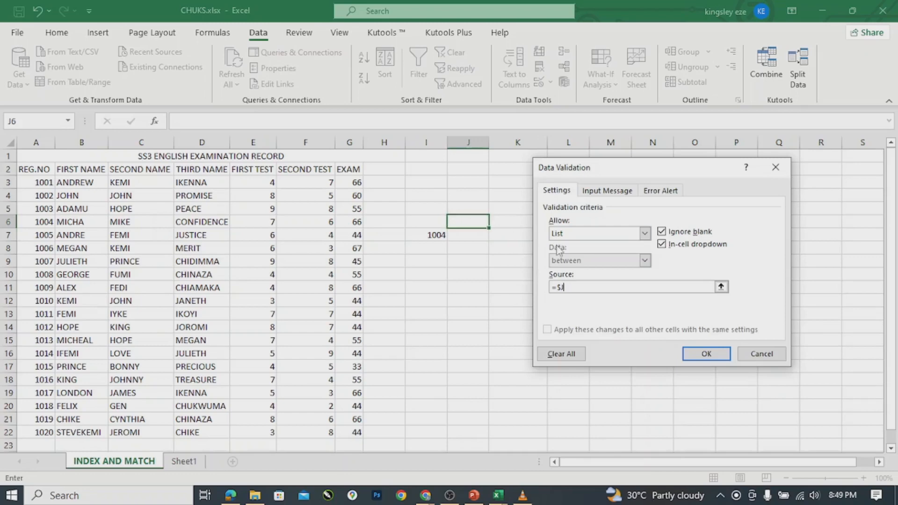
pyautogui.press('BackSpace')
pyautogui.press('BackSpace')
pyautogui.press('BackSpace')
pyautogui.click(238, 170)
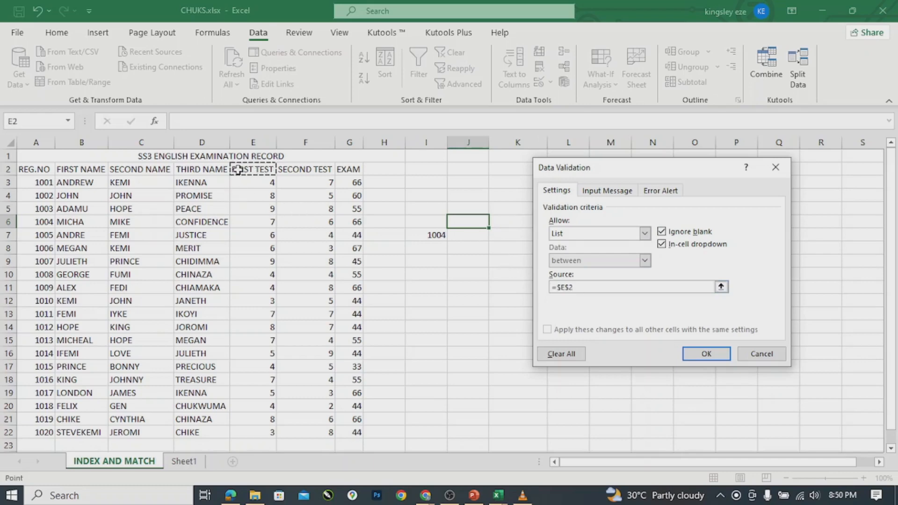
pyautogui.moveTo(238, 170); pyautogui.dragTo(358, 167)
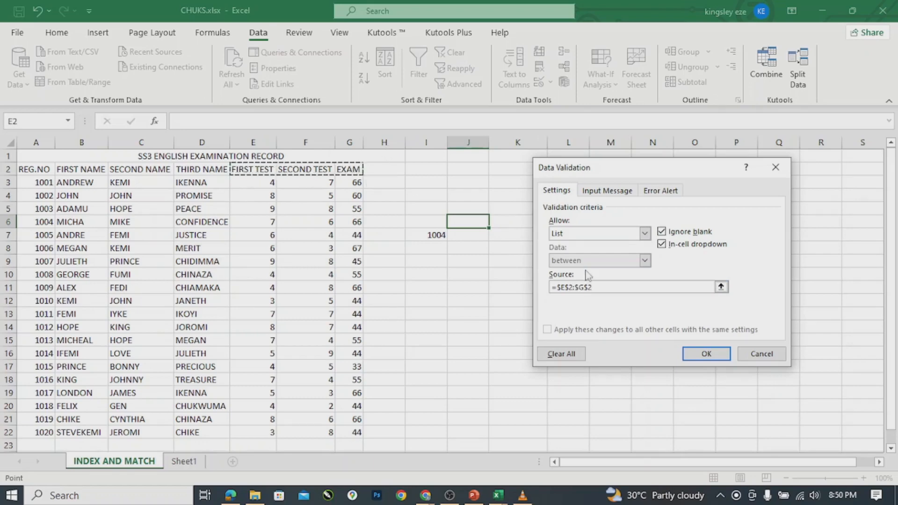
# Confirm J6's subject list and choose FIRST TEST from its dropdown.
pyautogui.click(706, 354)
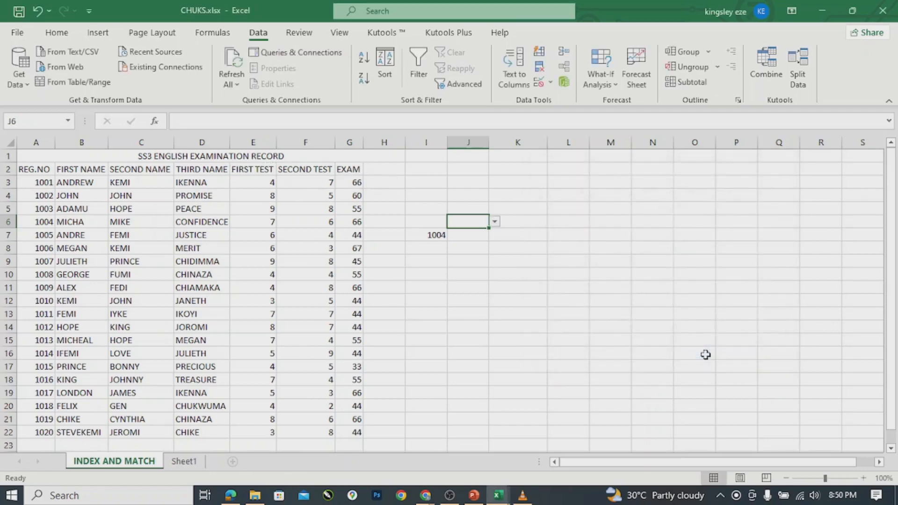
pyautogui.click(494, 222)
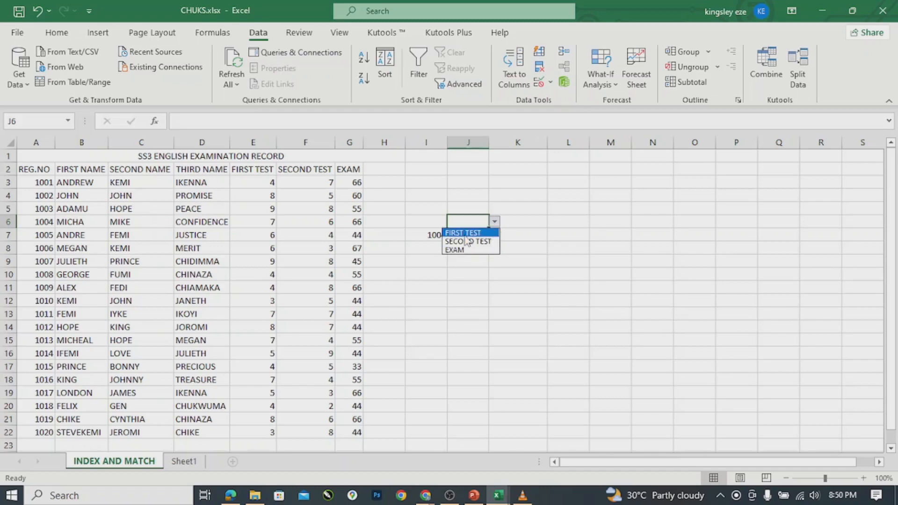
pyautogui.click(466, 234)
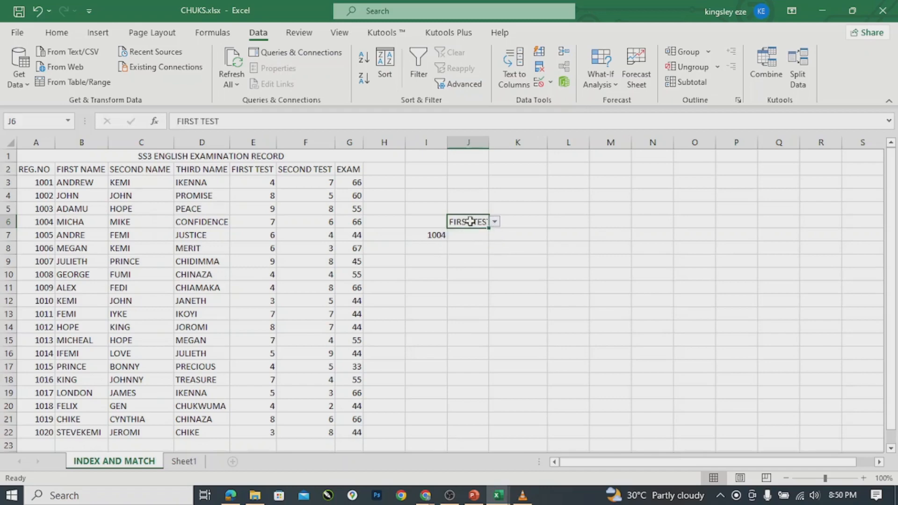
pyautogui.click(462, 236)
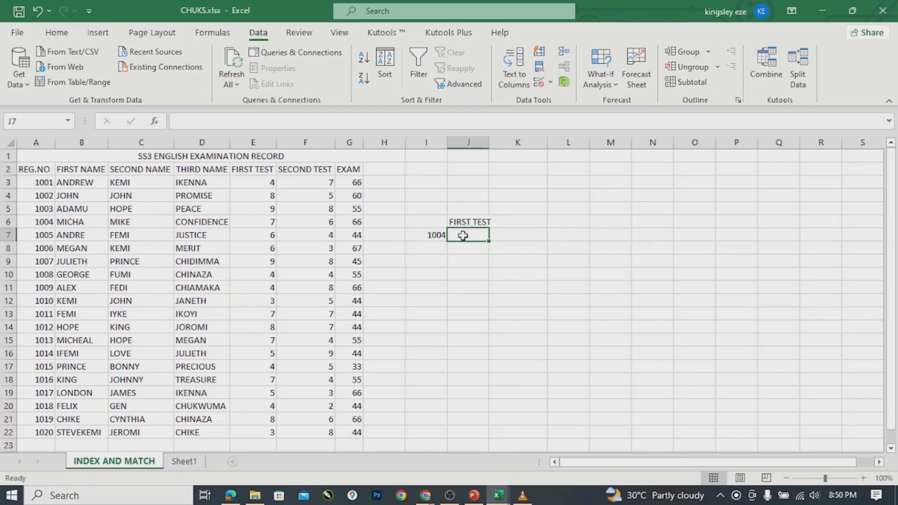
# Begin J7's formula as =INDEX(E3:G22, with the score block as the array.
pyautogui.write('=')
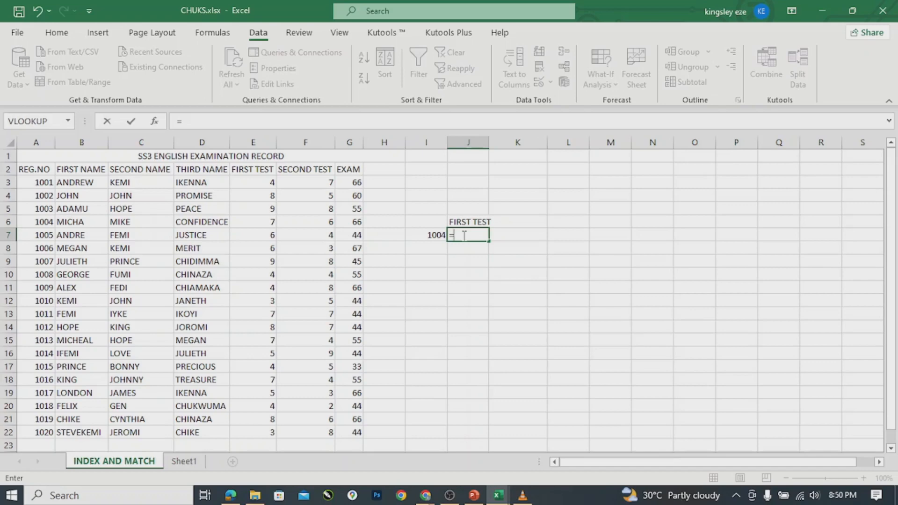
pyautogui.write('IND')
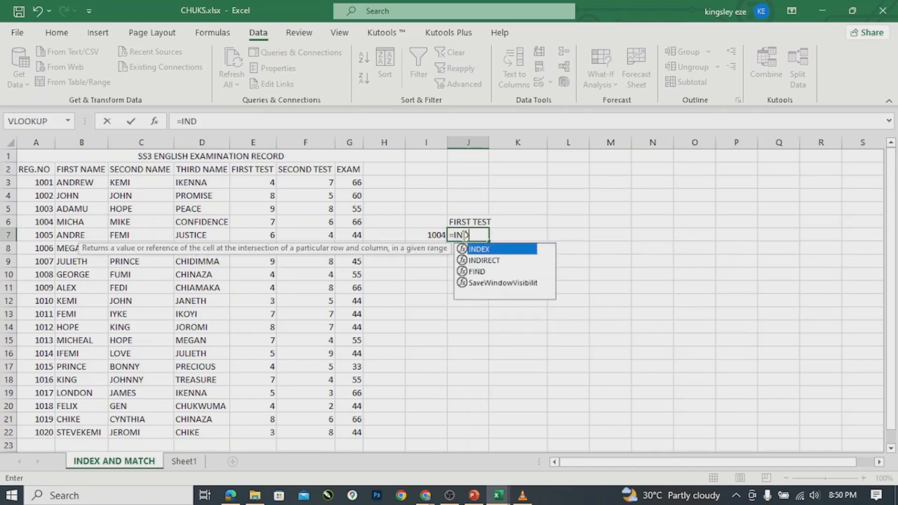
pyautogui.press('Tab')
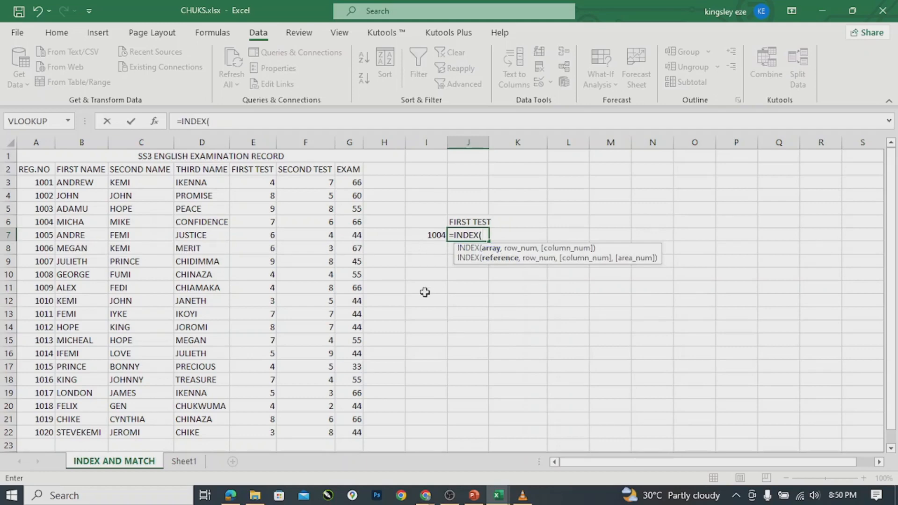
pyautogui.click(252, 181)
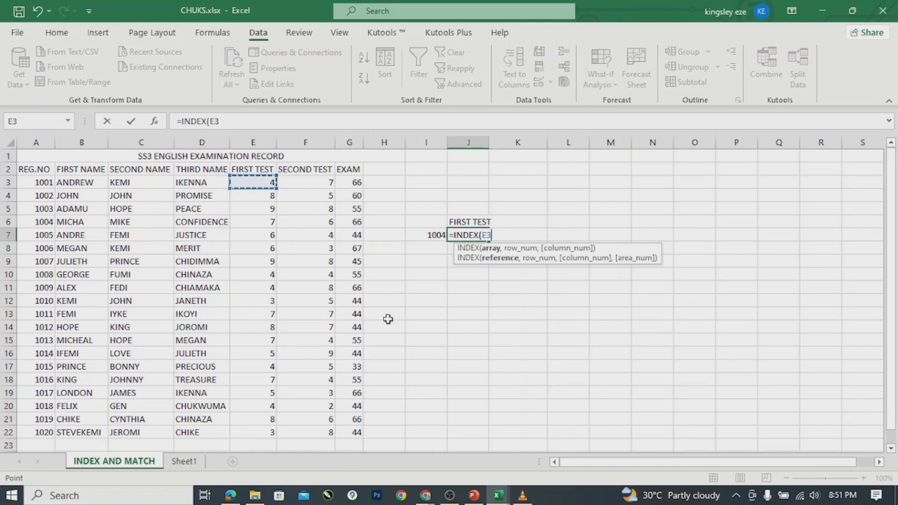
pyautogui.moveTo(251, 182); pyautogui.dragTo(356, 429)
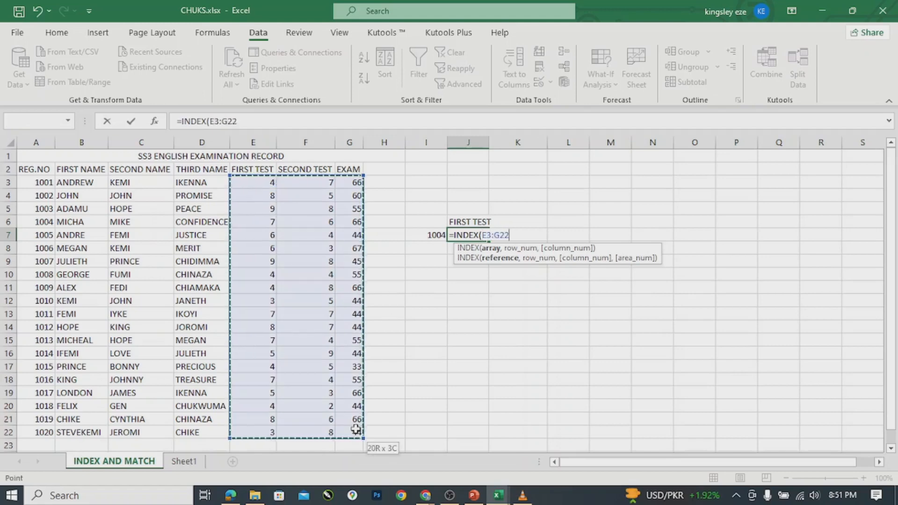
pyautogui.write(',')
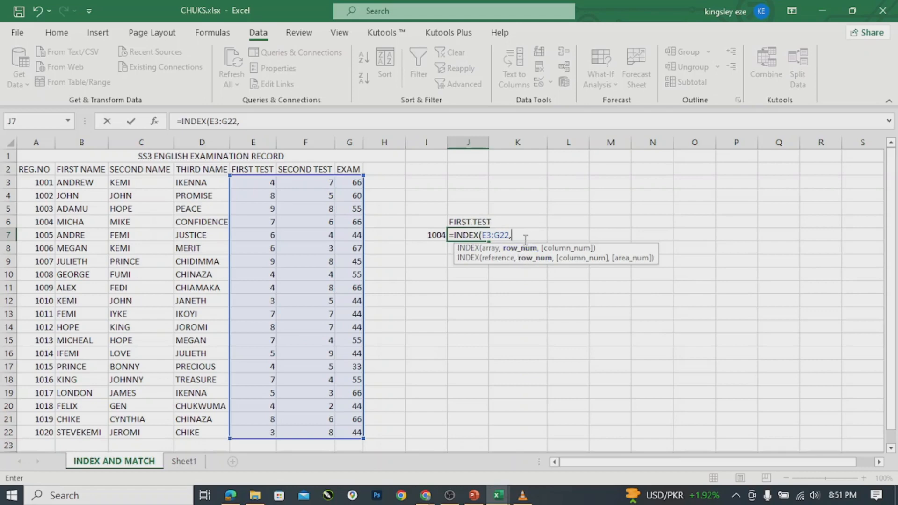
# Nest MATCH(I7,A3:A22,0) in J7's INDEX formula as the exact-match row number.
pyautogui.write('M')
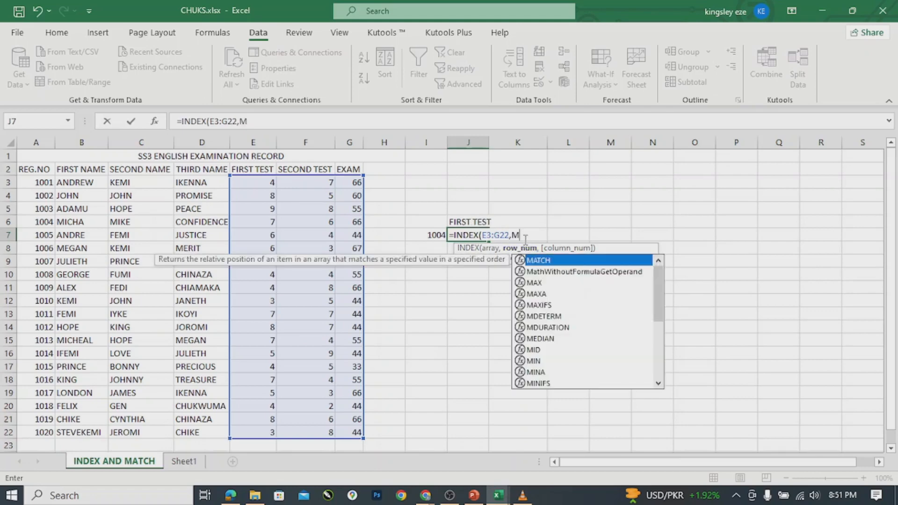
pyautogui.write('A')
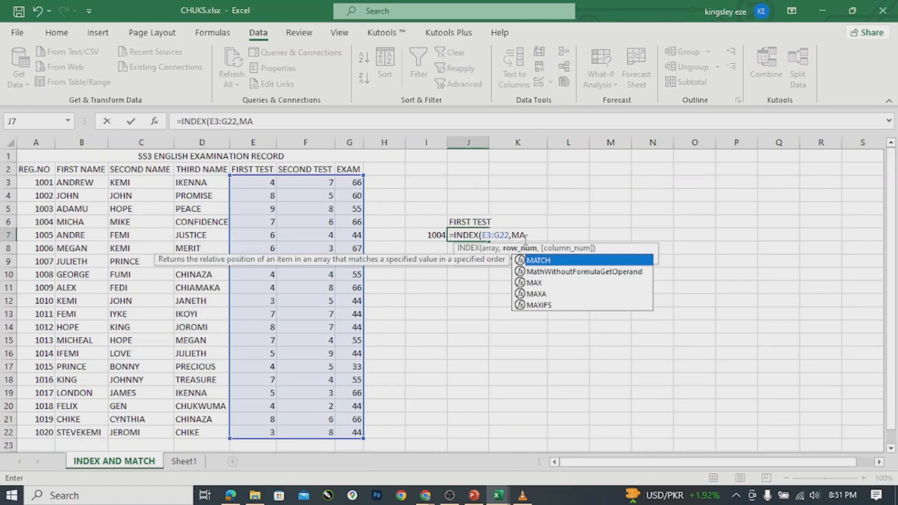
pyautogui.press('Tab')
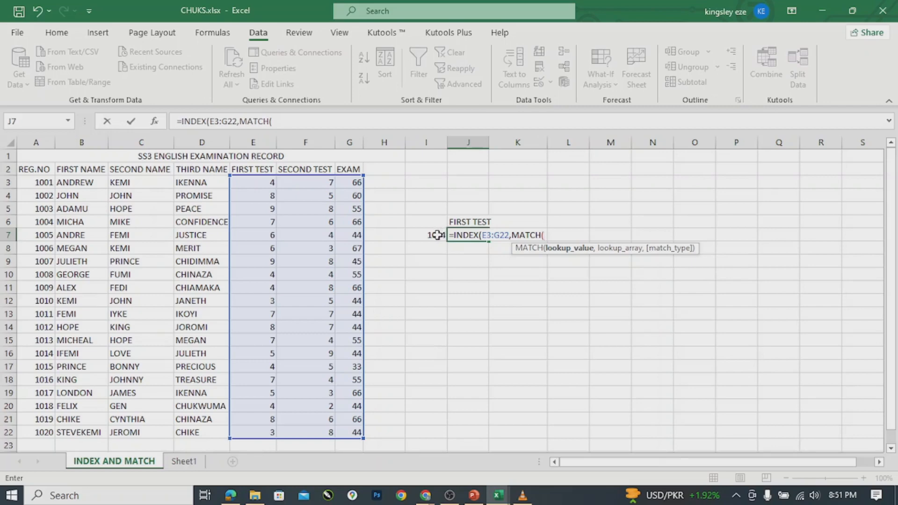
pyautogui.click(436, 235)
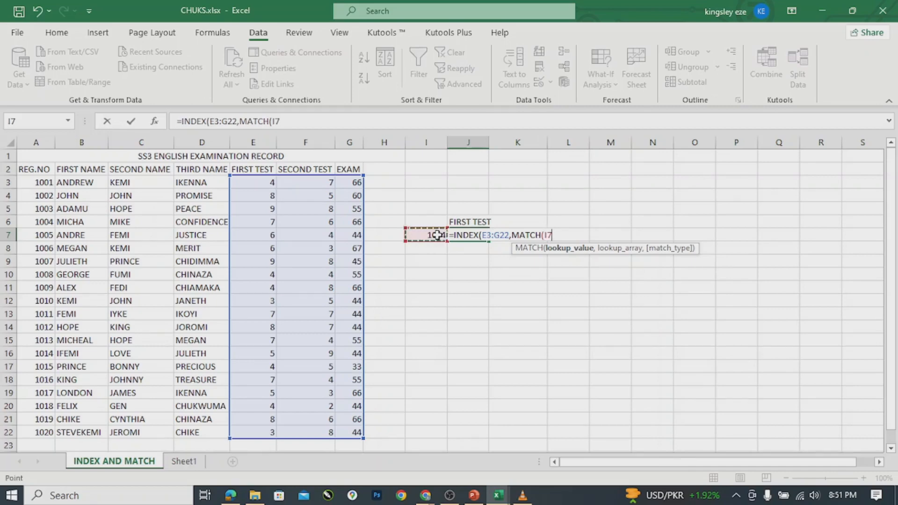
pyautogui.write(',')
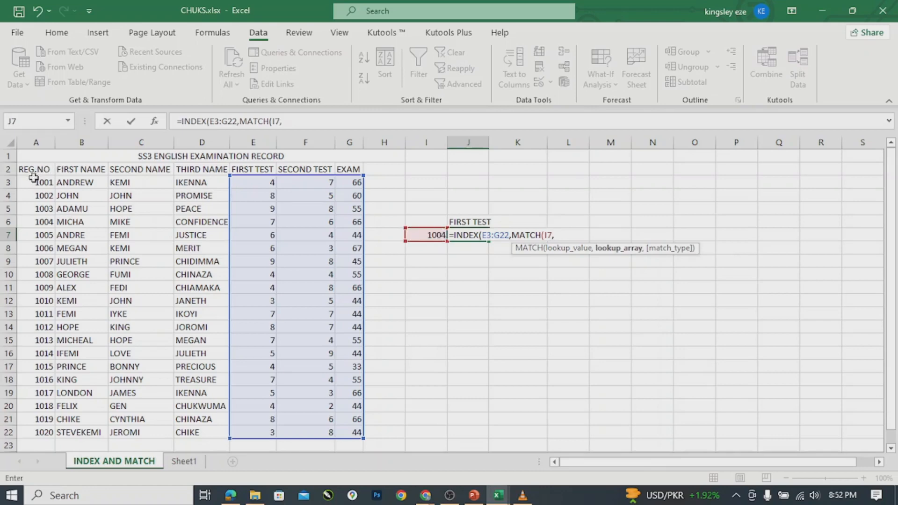
pyautogui.moveTo(36, 176); pyautogui.dragTo(47, 442)
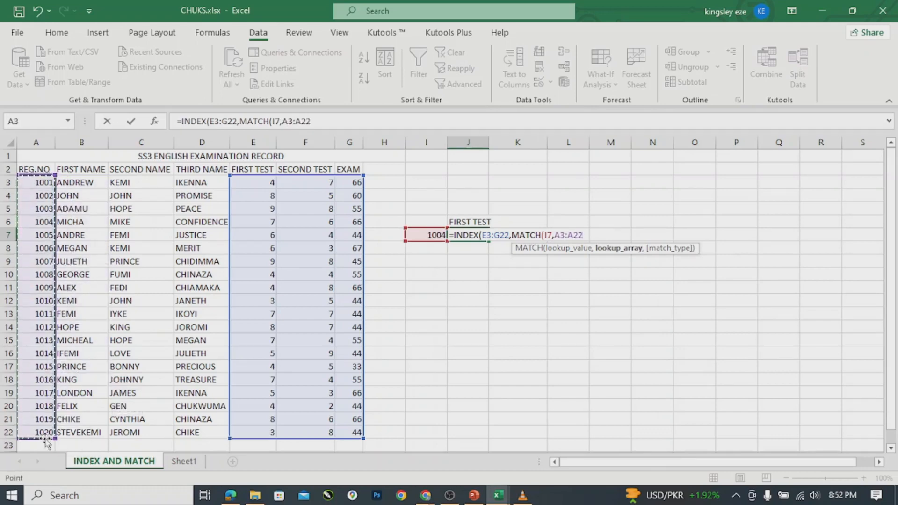
pyautogui.write(',')
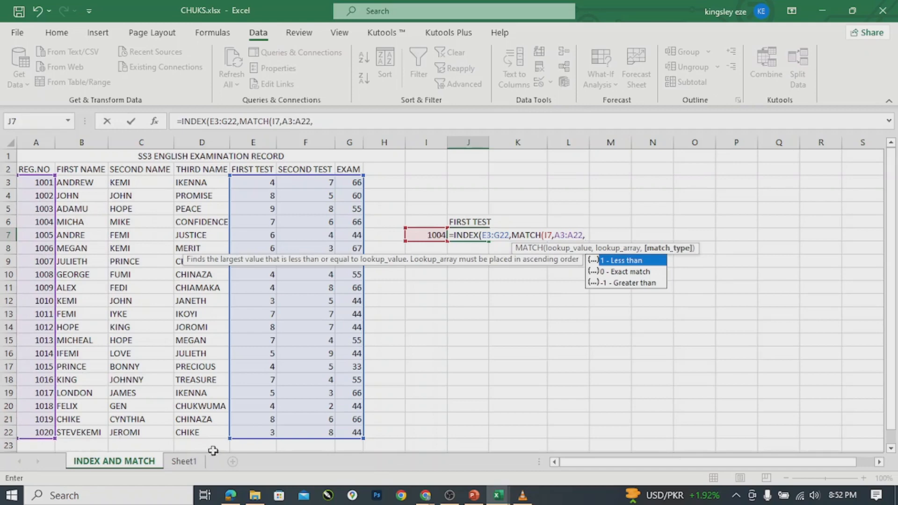
pyautogui.doubleClick(638, 272)
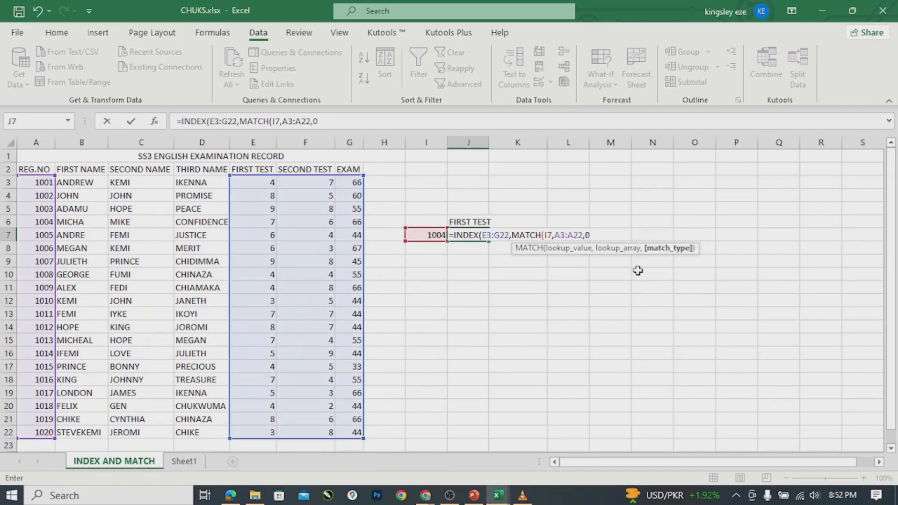
pyautogui.write(')')
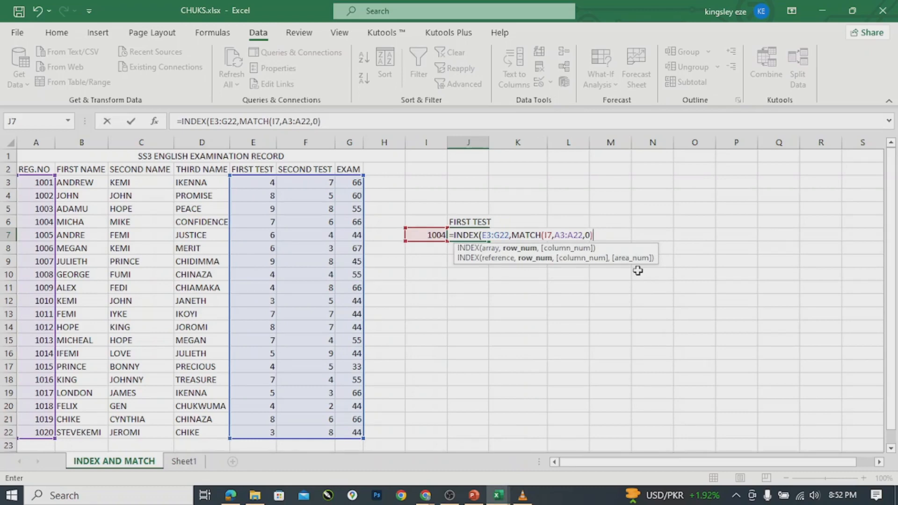
# Add MATCH(J6,E2:G2,0) as the exact-match column number and close J7's formula with '))'.
pyautogui.write(',')
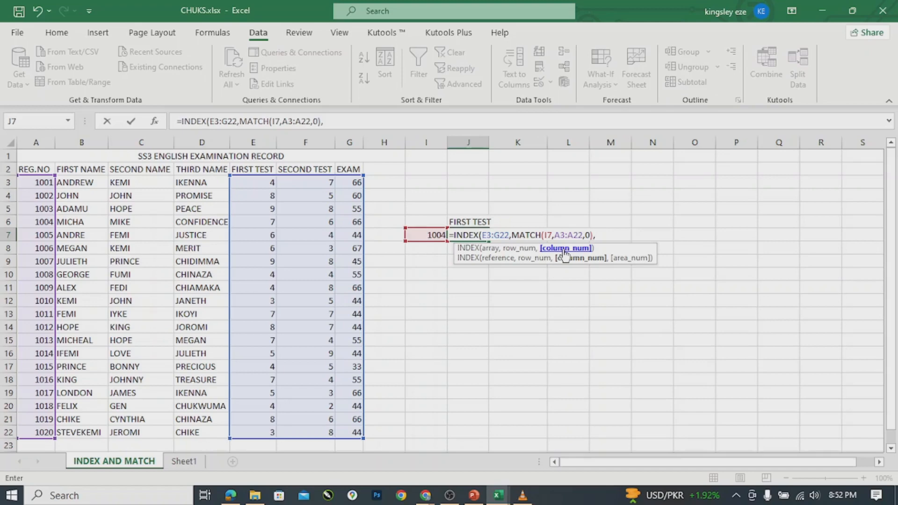
pyautogui.write('M')
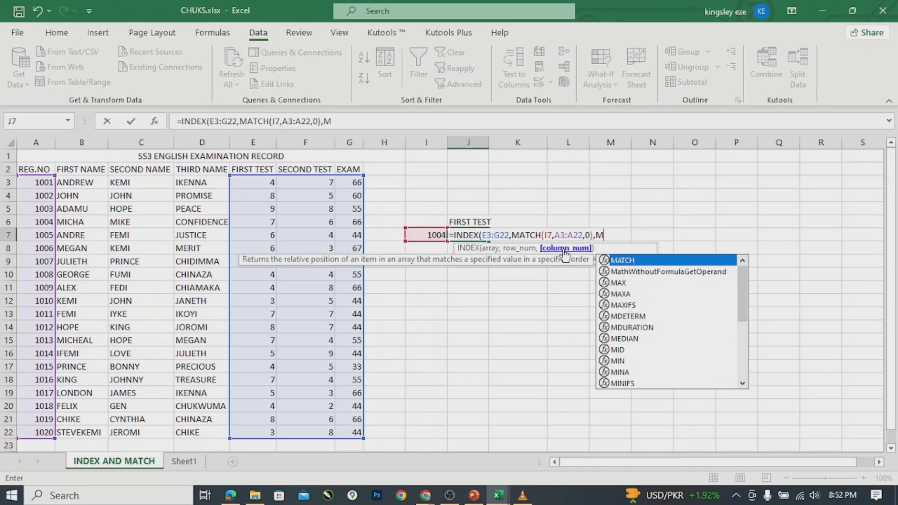
pyautogui.write('A')
pyautogui.press('Tab')
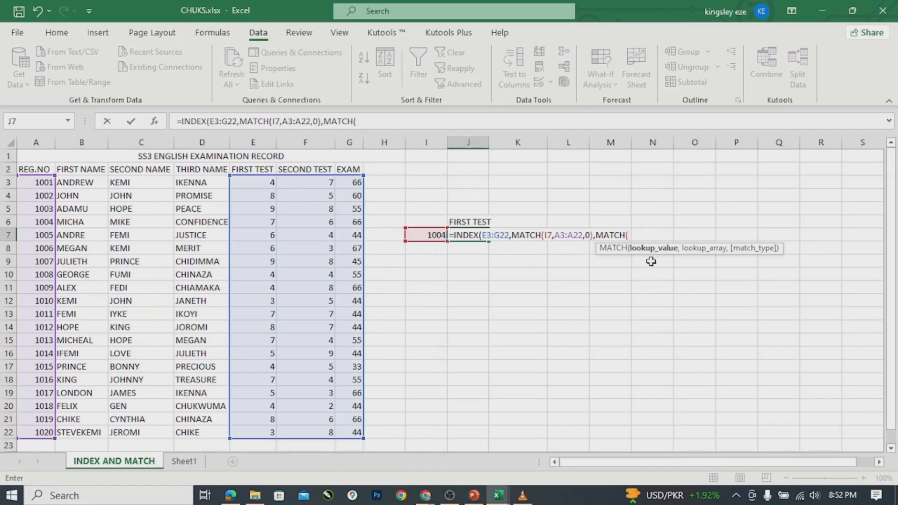
pyautogui.click(466, 219)
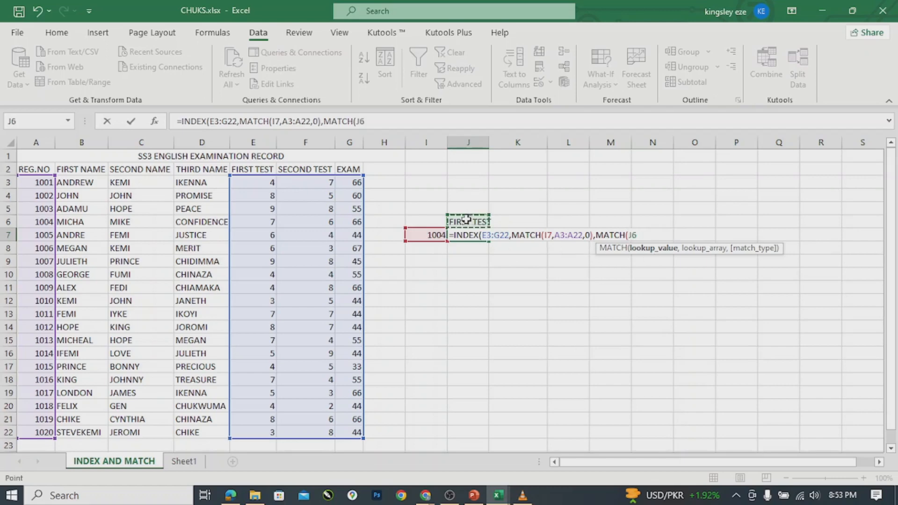
pyautogui.write(',')
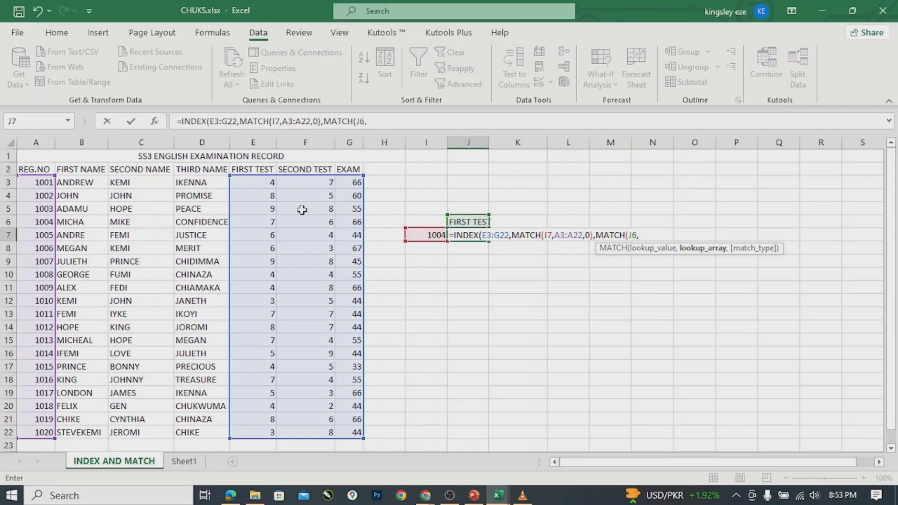
pyautogui.click(237, 168)
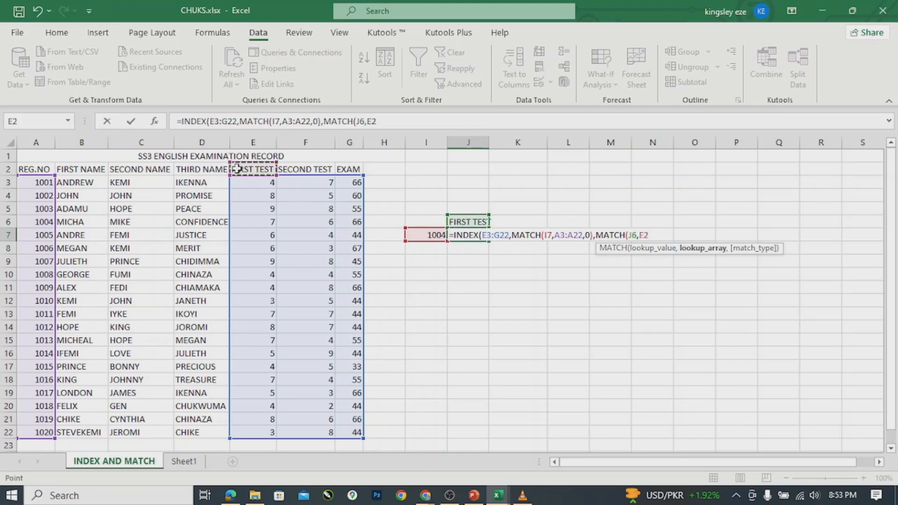
pyautogui.moveTo(352, 171); pyautogui.dragTo(349, 167)
pyautogui.write(',')
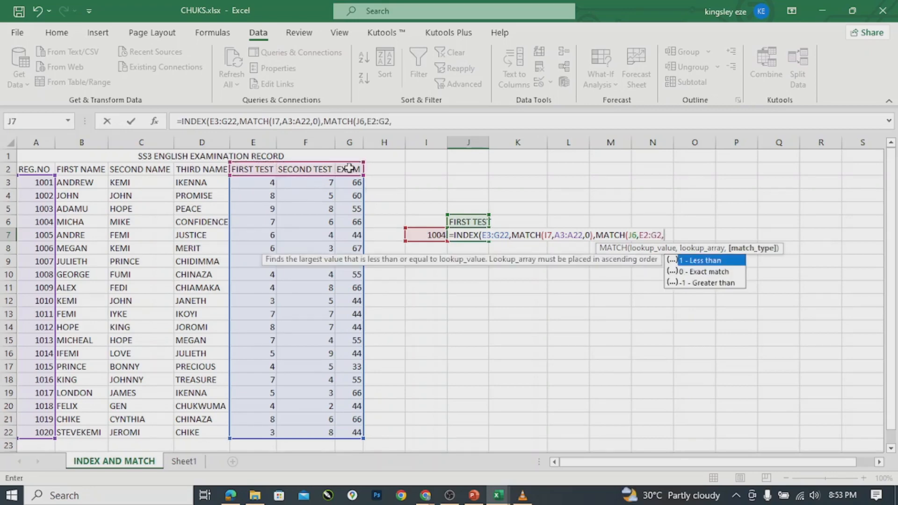
pyautogui.click(723, 275)
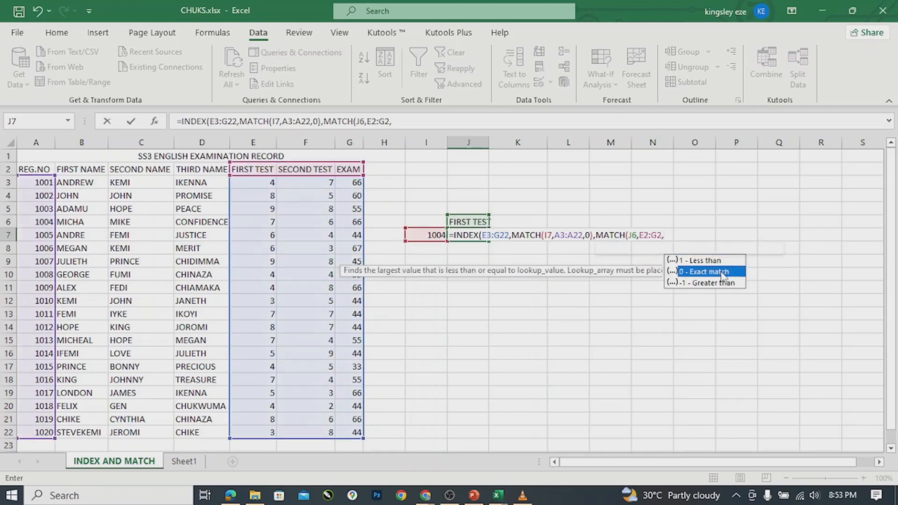
pyautogui.doubleClick(722, 273)
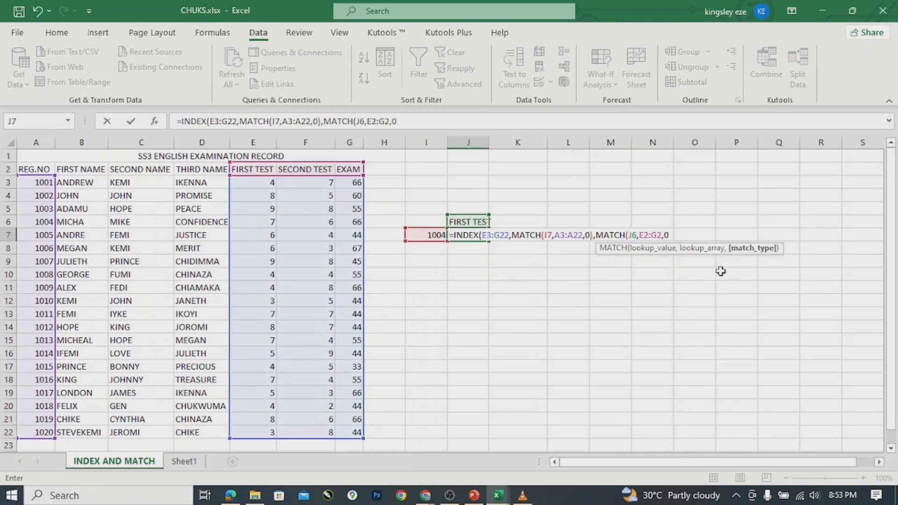
pyautogui.write(')')
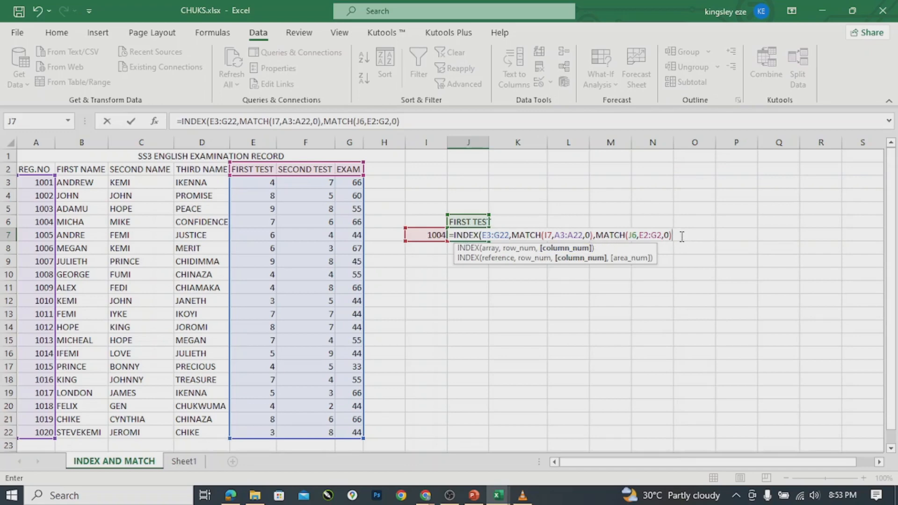
pyautogui.write(')')
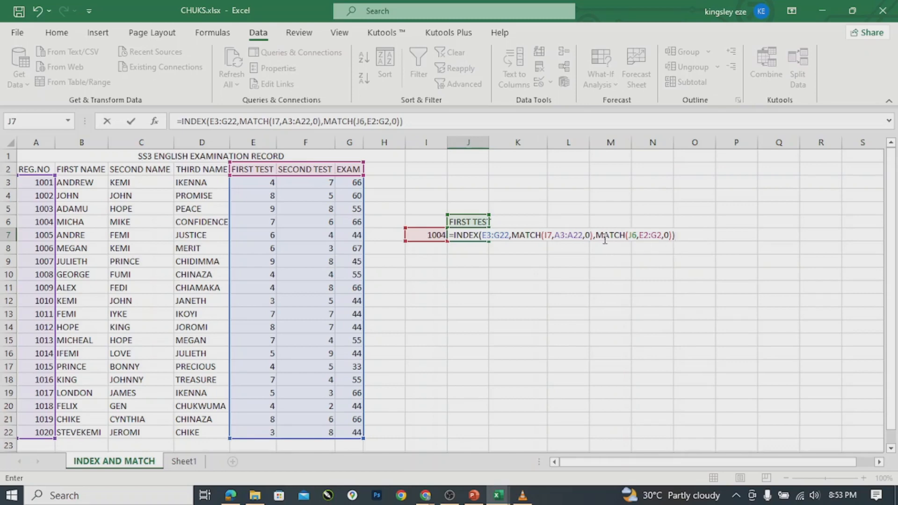
pyautogui.press('Return')
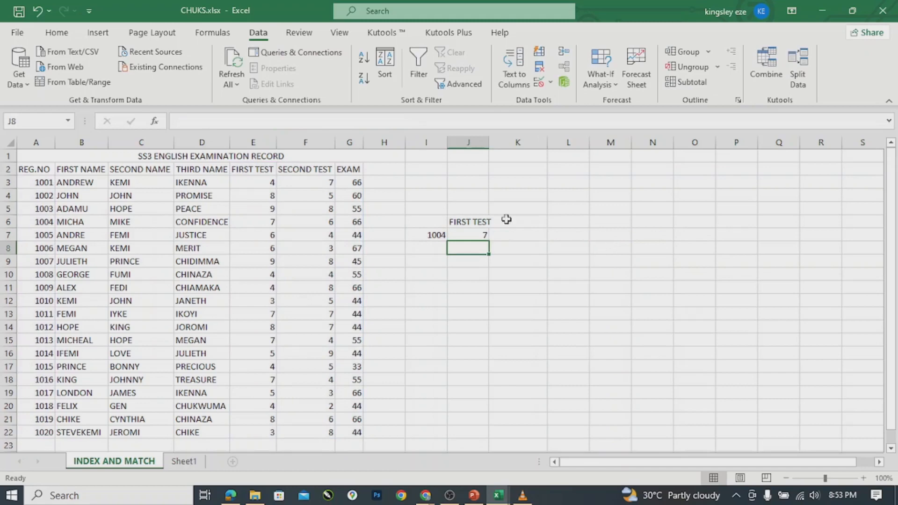
pyautogui.click(432, 235)
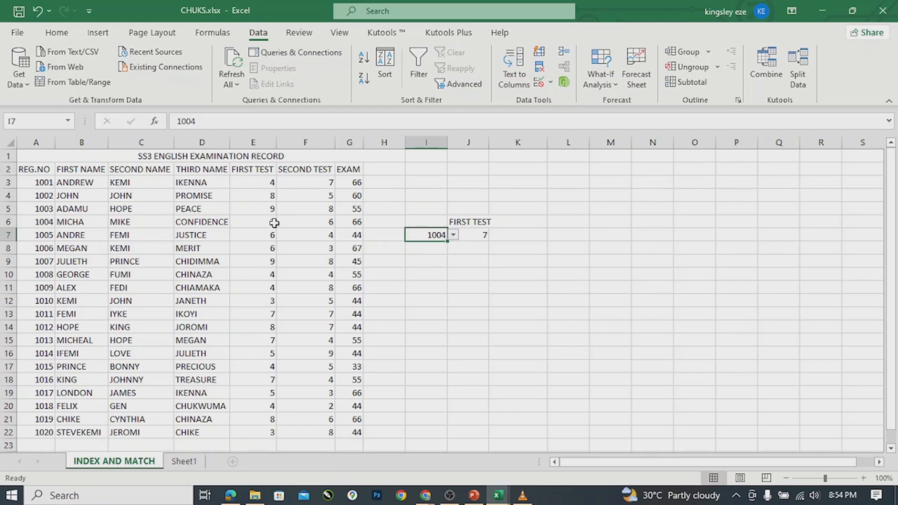
pyautogui.click(465, 221)
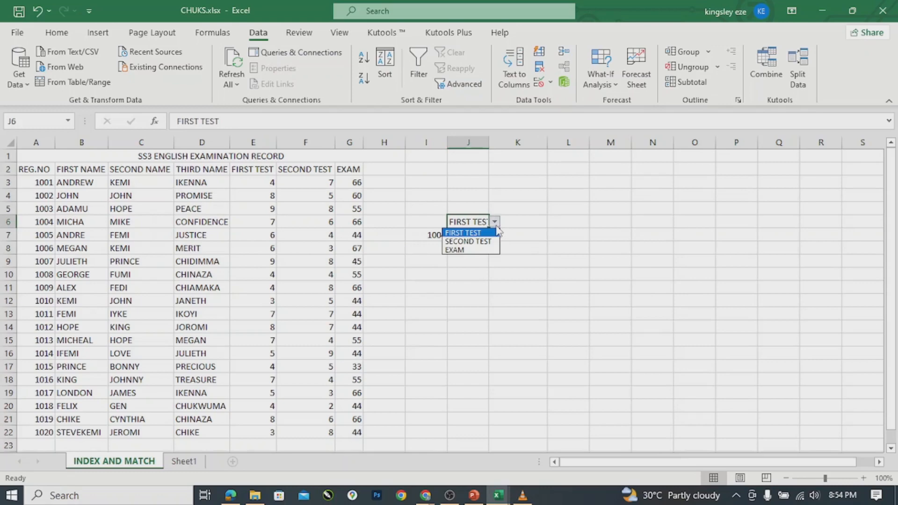
pyautogui.click(464, 251)
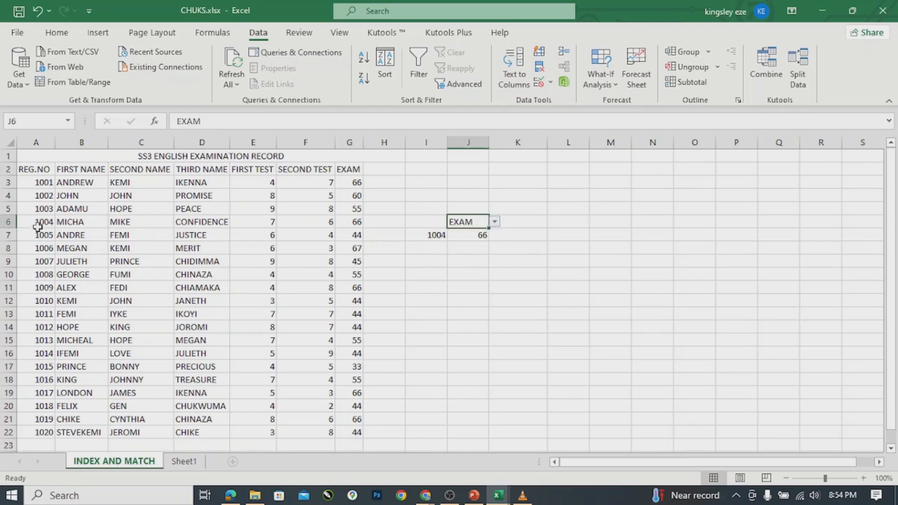
pyautogui.click(471, 238)
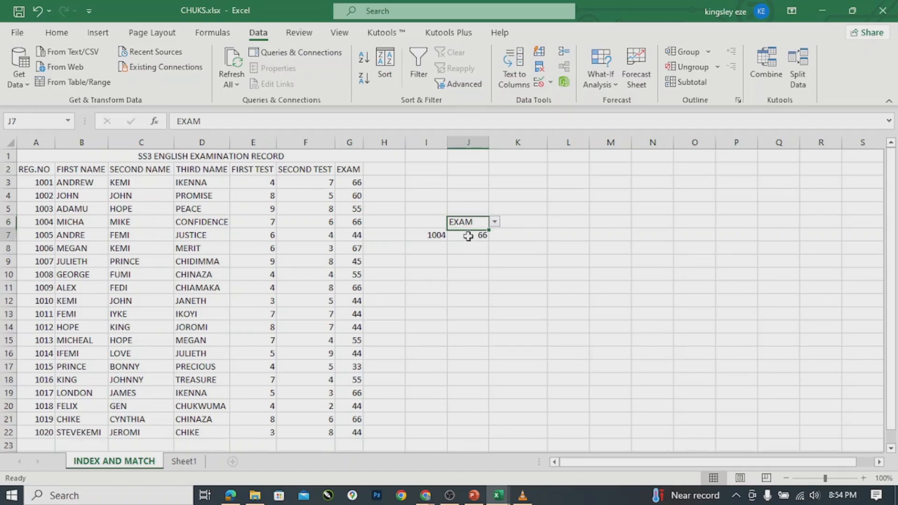
pyautogui.click(438, 236)
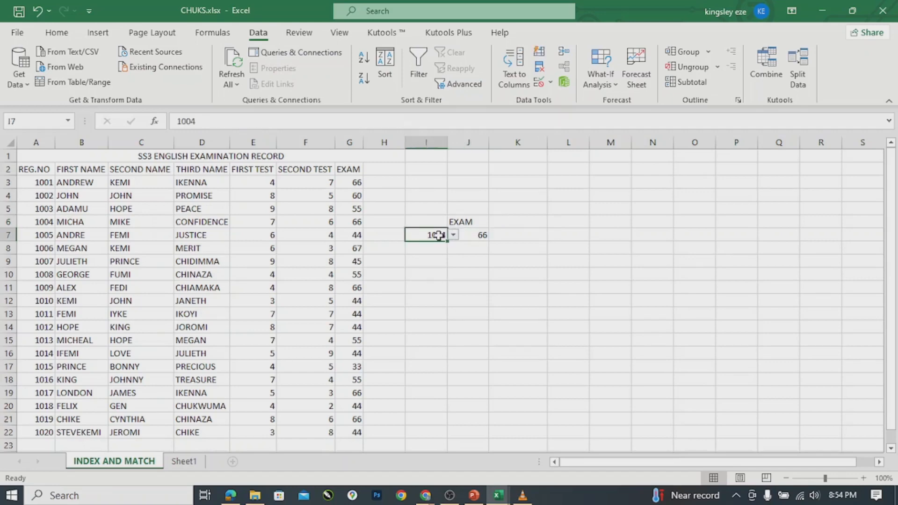
pyautogui.click(477, 238)
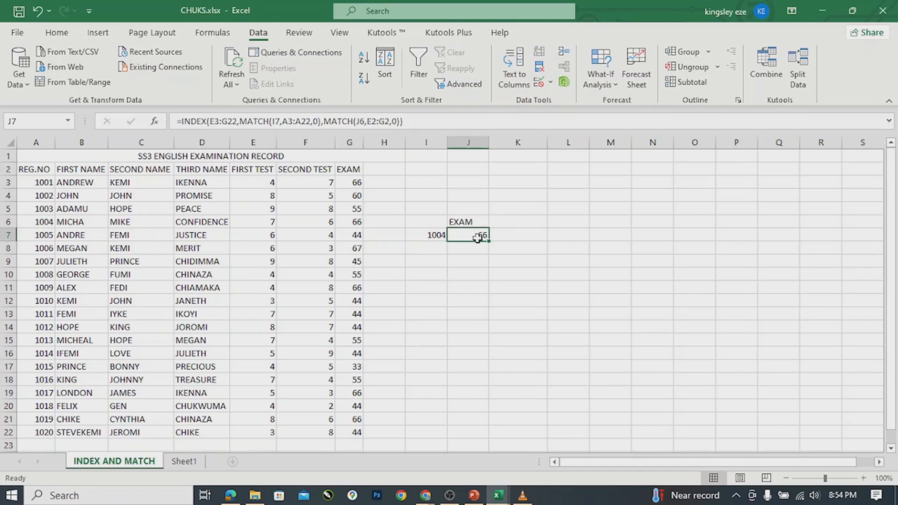
pyautogui.click(474, 220)
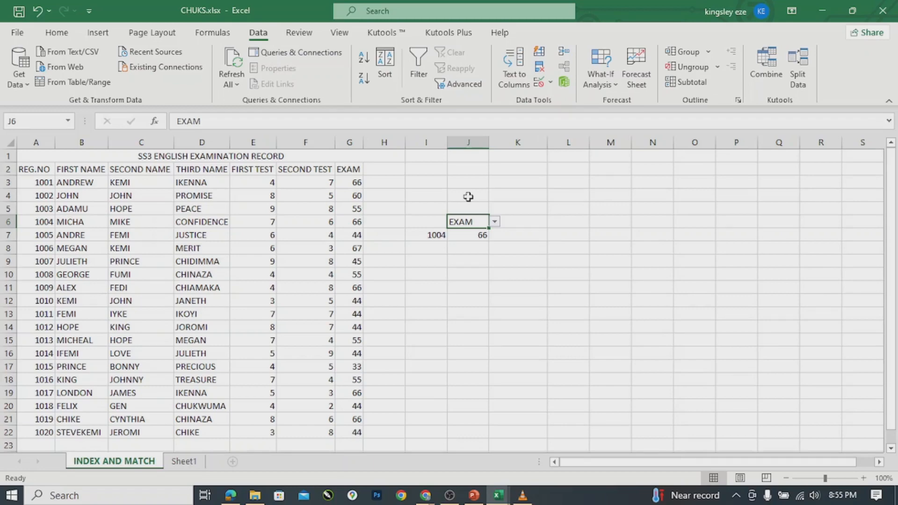
pyautogui.click(470, 235)
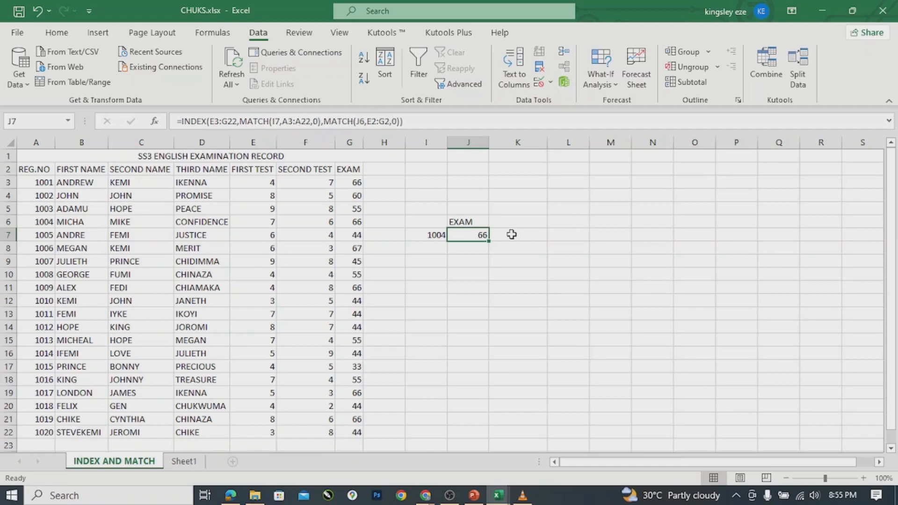
# Enter edit mode on J7's =INDEX(E3:G22,MATCH(...),MATCH(...)) formula to see its outlined ranges.
pyautogui.doubleClick(475, 235)
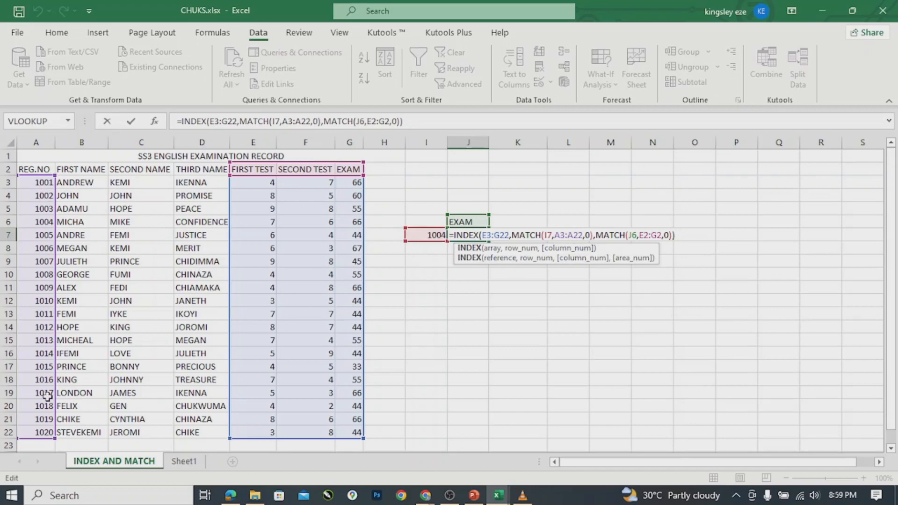
# Replace the first MATCH's lookup value with a fresh reference to cell I7.
pyautogui.click(552, 234)
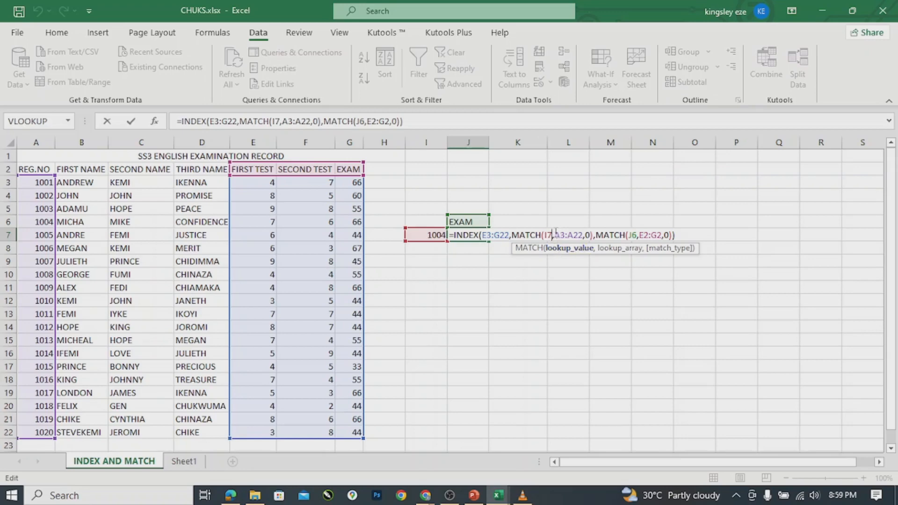
pyautogui.press('BackSpace')
pyautogui.press('BackSpace')
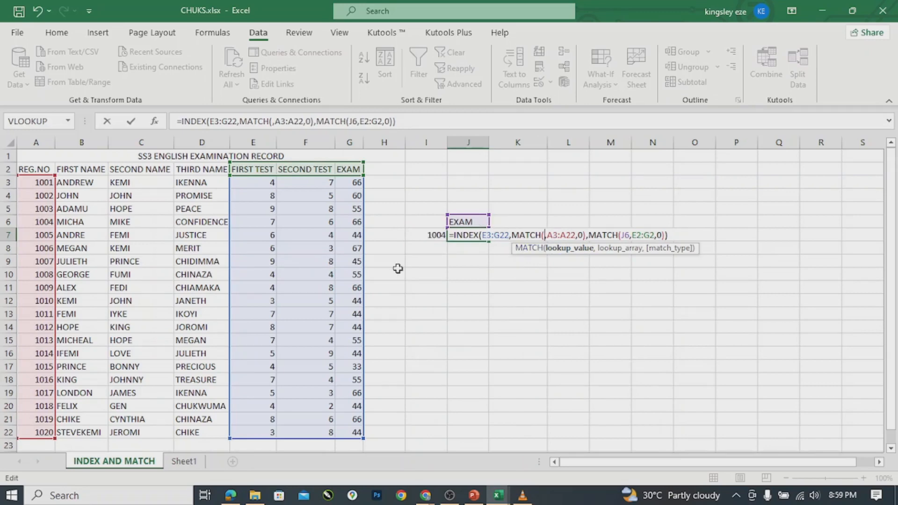
pyautogui.click(431, 233)
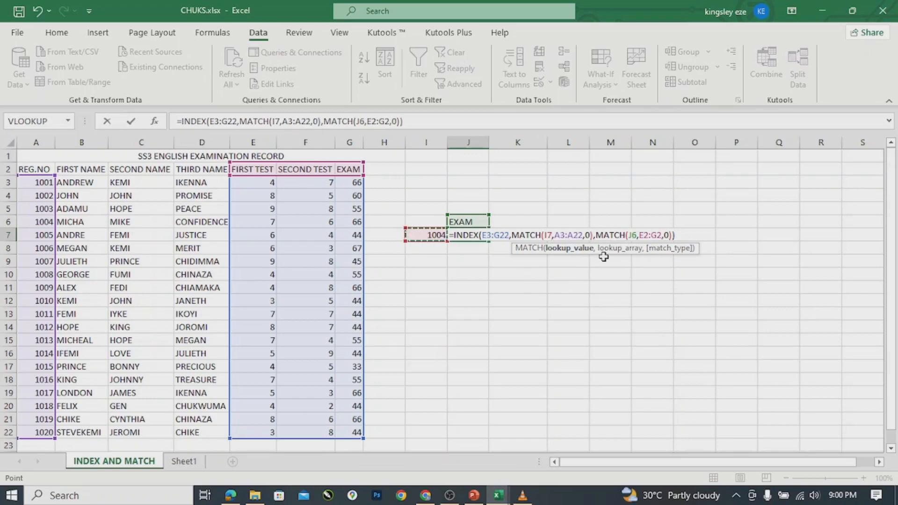
pyautogui.press('Return')
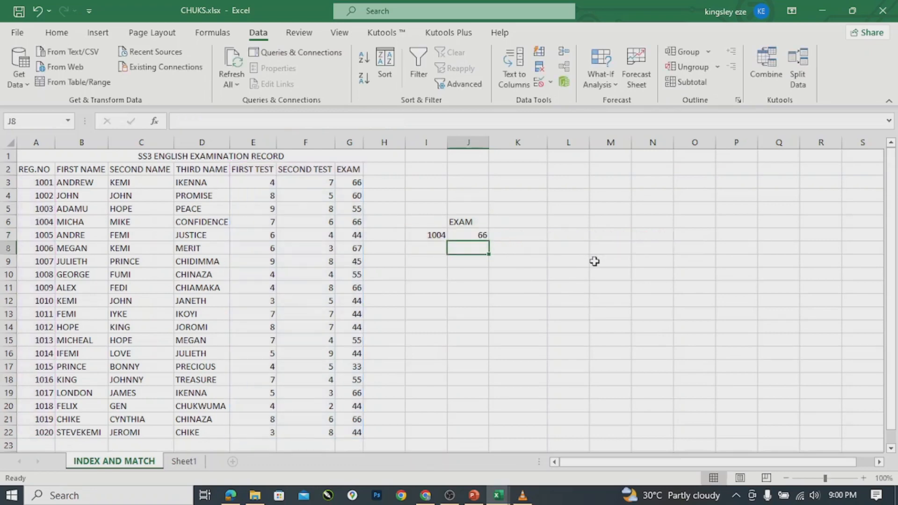
pyautogui.click(532, 288)
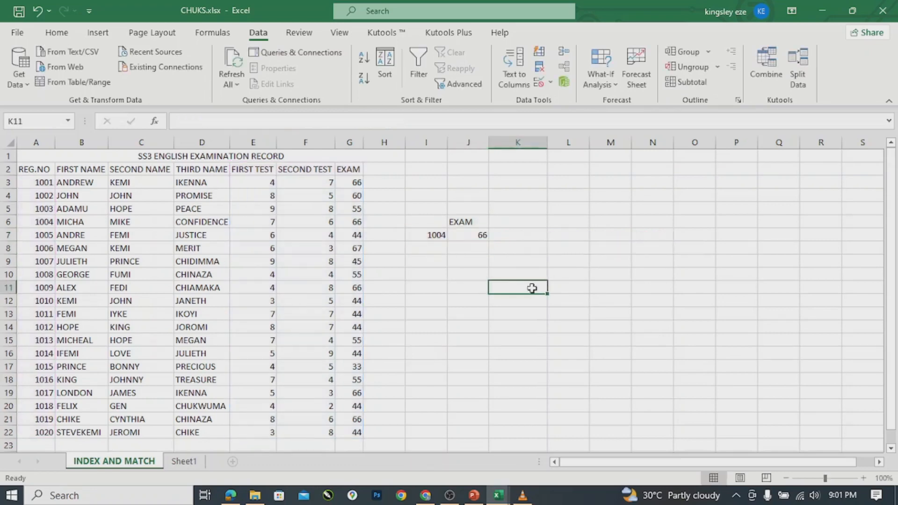
pyautogui.write('=')
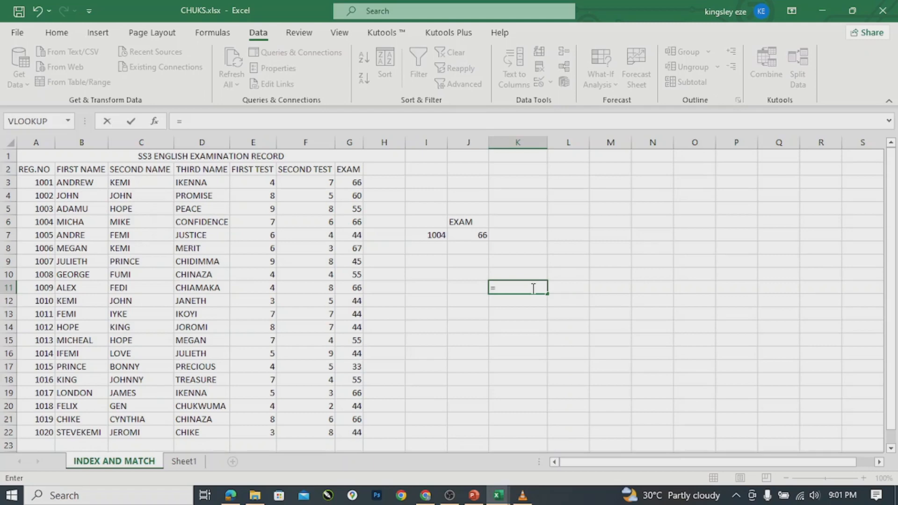
pyautogui.write('INDE')
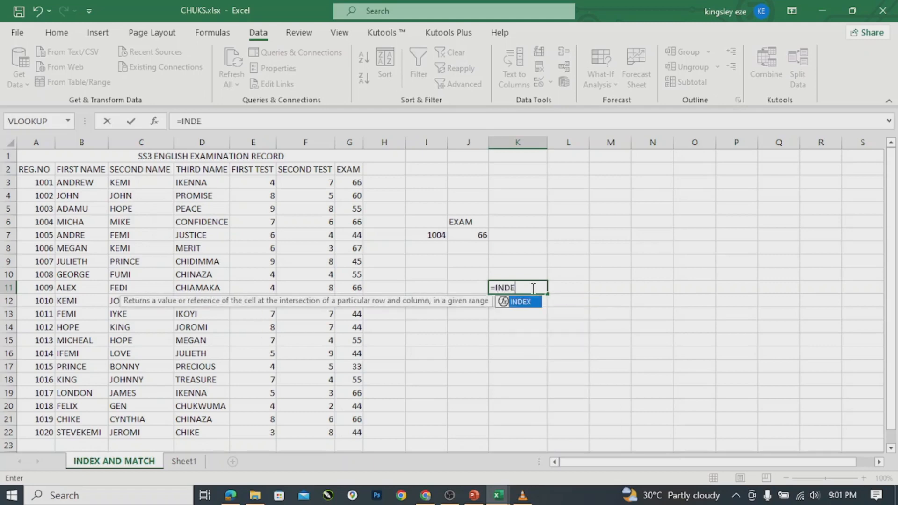
pyautogui.press('Tab')
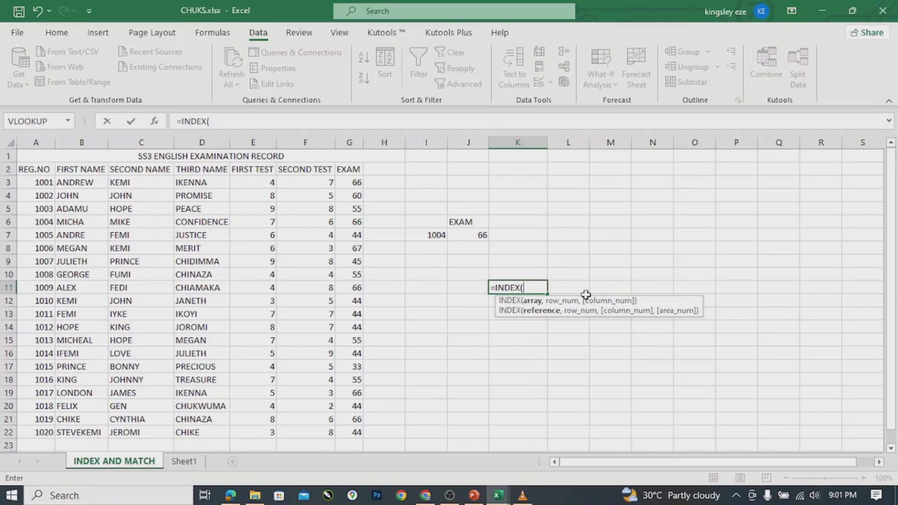
pyautogui.press('BackSpace')
pyautogui.press('BackSpace')
pyautogui.press('BackSpace')
pyautogui.press('BackSpace')
pyautogui.press('BackSpace')
pyautogui.press('BackSpace')
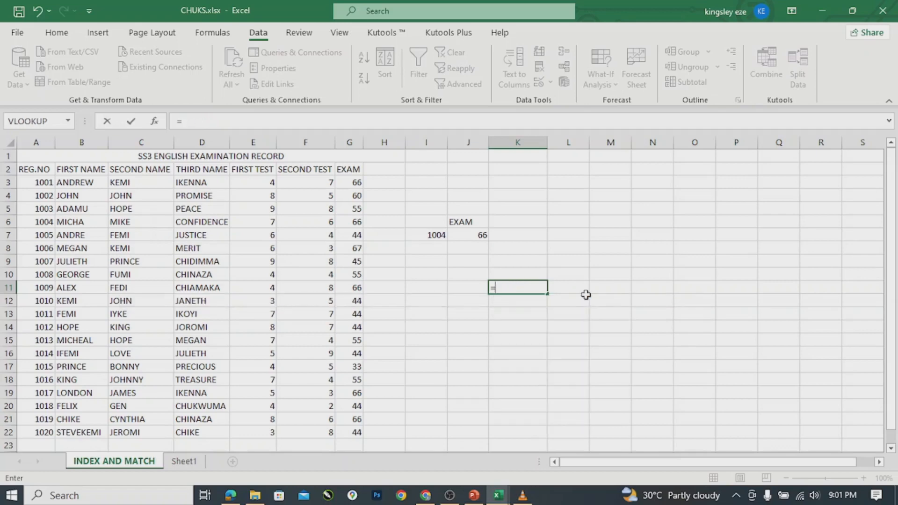
pyautogui.press('BackSpace')
pyautogui.click(469, 231)
pyautogui.click(468, 224)
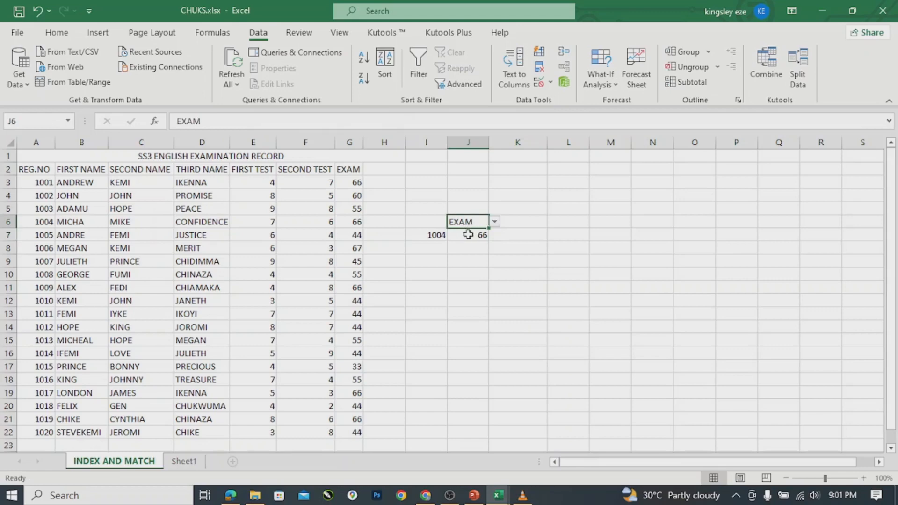
# Review J7's INDEX/MATCH formula in edit mode and dismiss its argument hint.
pyautogui.doubleClick(468, 234)
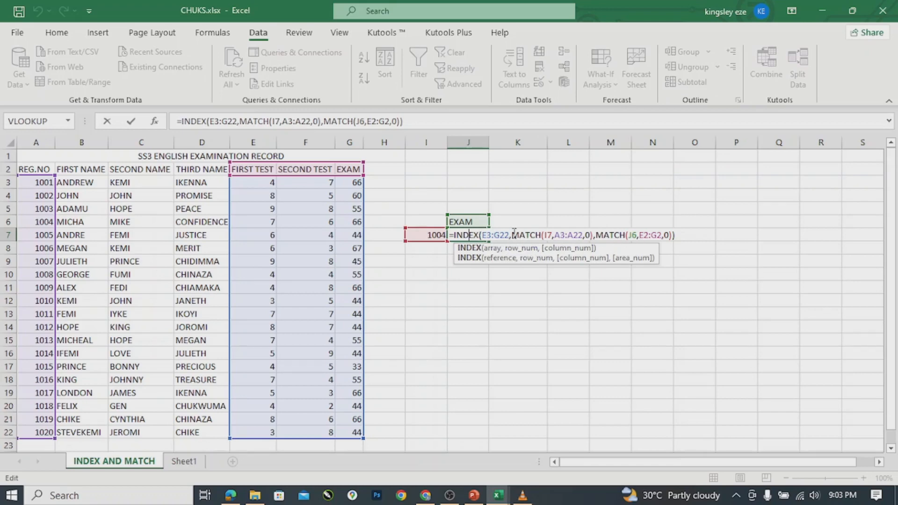
pyautogui.click(685, 235)
# Commit J7's formula, then reopen it and delete the N from INDEX.
pyautogui.press('Return')
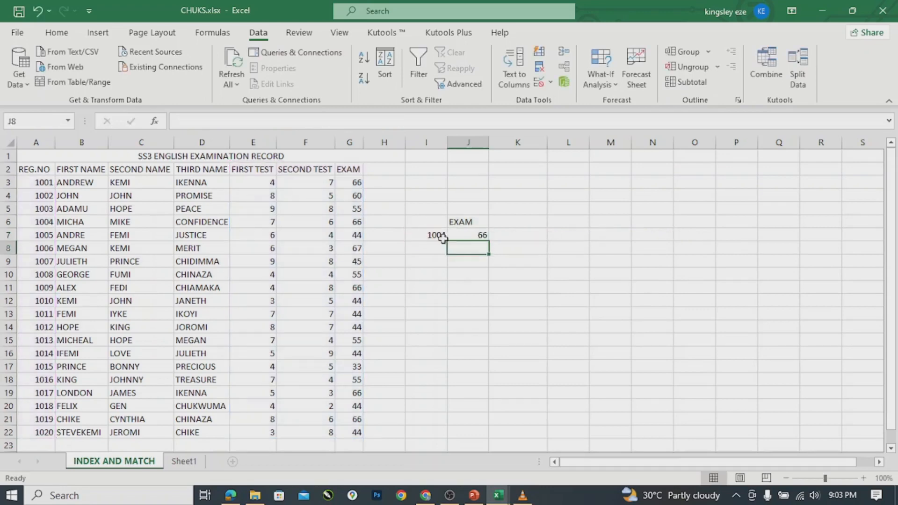
pyautogui.doubleClick(460, 236)
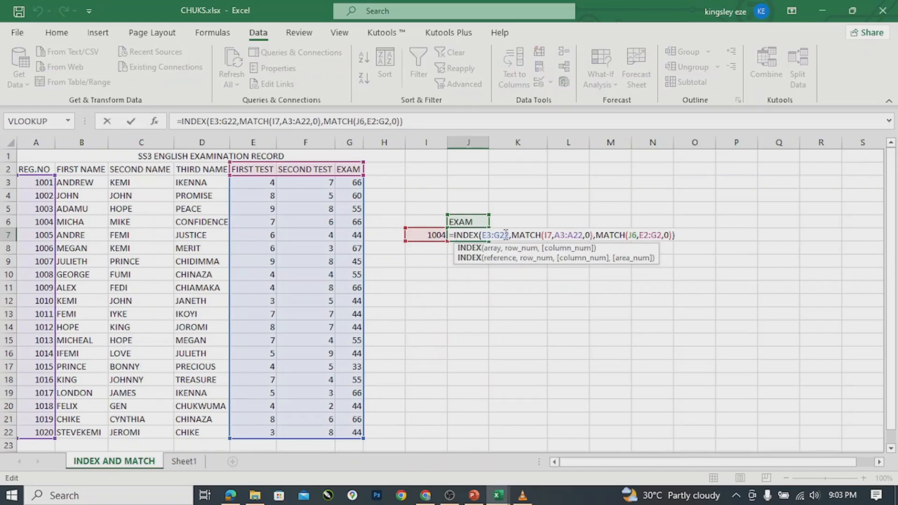
pyautogui.press('Delete')
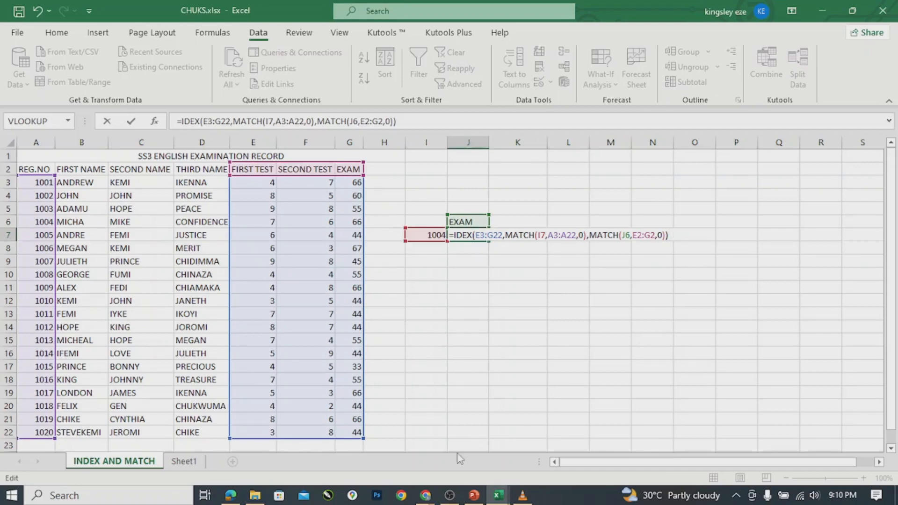
# Bring up Template nw.pptx in PowerPoint at slide 4, INDEX AND MATCH TOGETHER.
pyautogui.moveTo(473, 496)
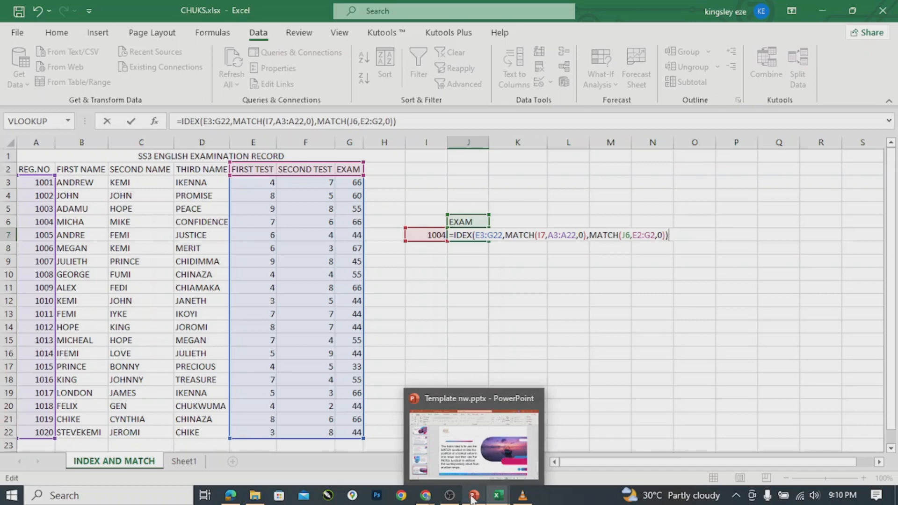
pyautogui.click(473, 440)
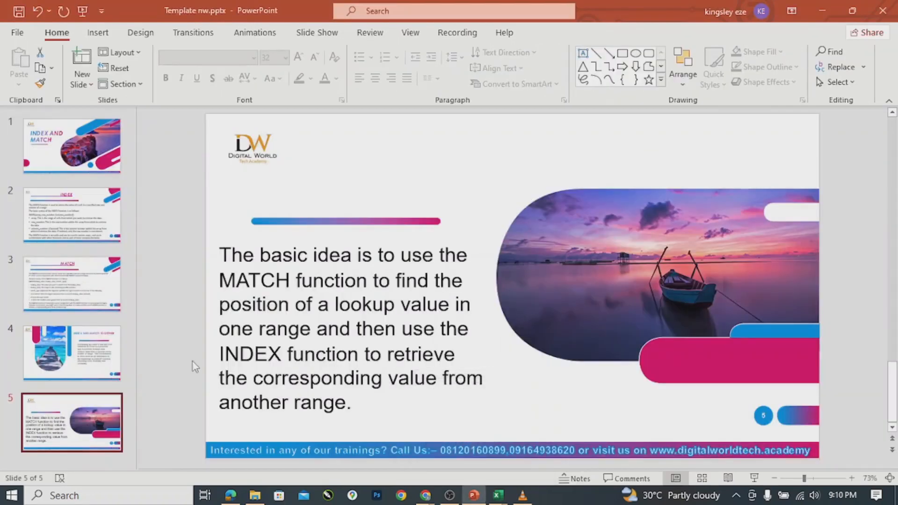
pyautogui.click(80, 347)
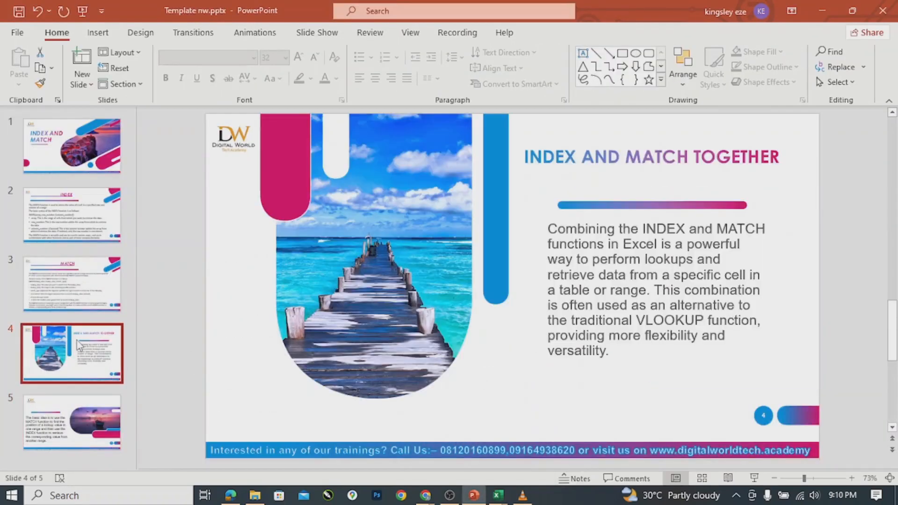
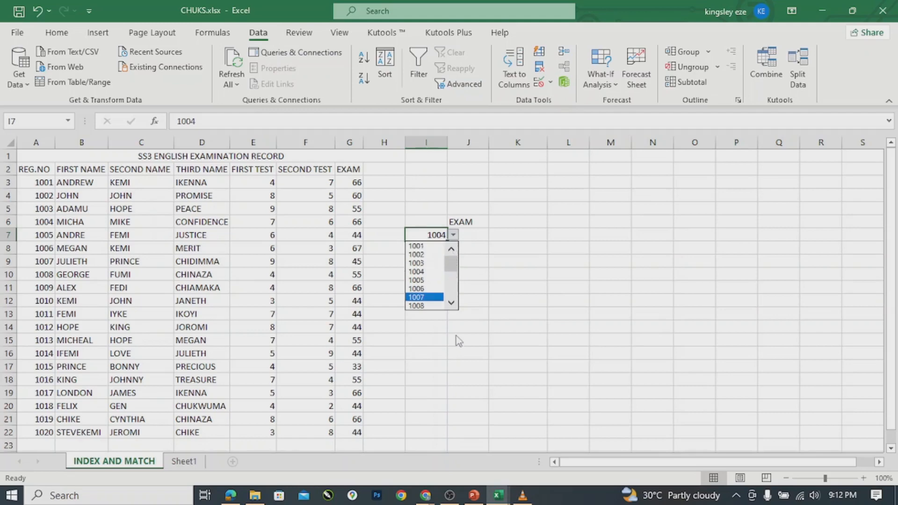
# Switch the J6 heading dropdown from EXAM to FIRST TEST.
pyautogui.click(451, 304)
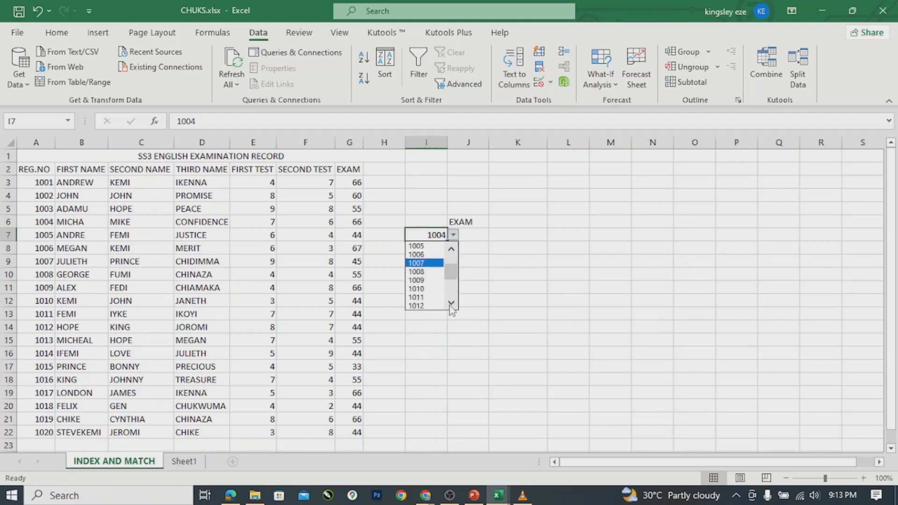
pyautogui.click(481, 225)
pyautogui.click(480, 223)
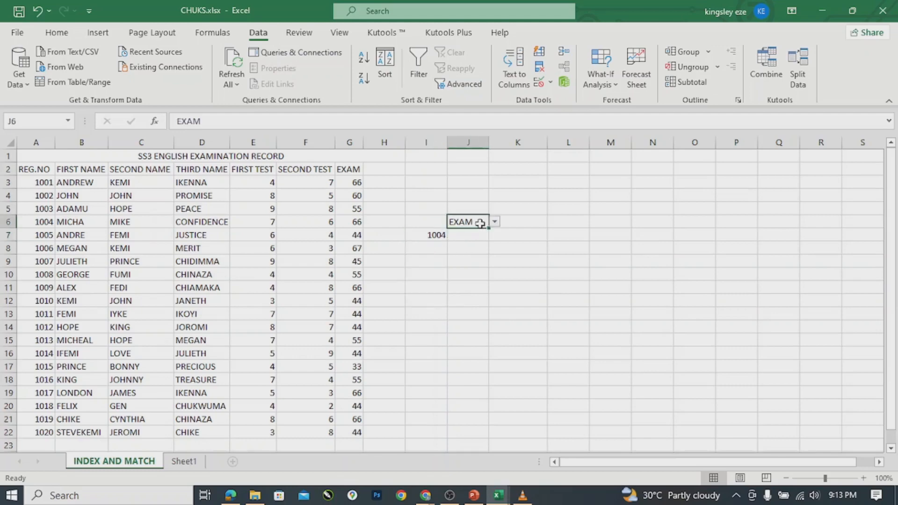
pyautogui.click(495, 223)
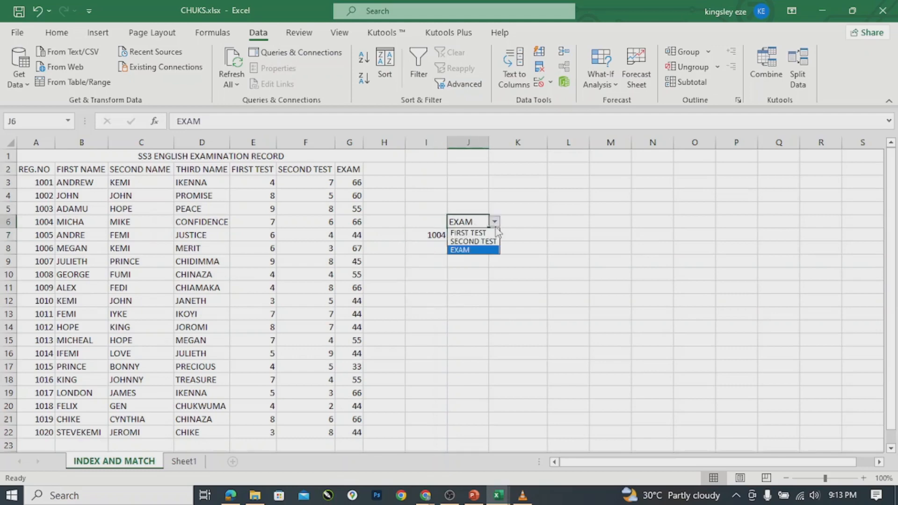
pyautogui.click(469, 234)
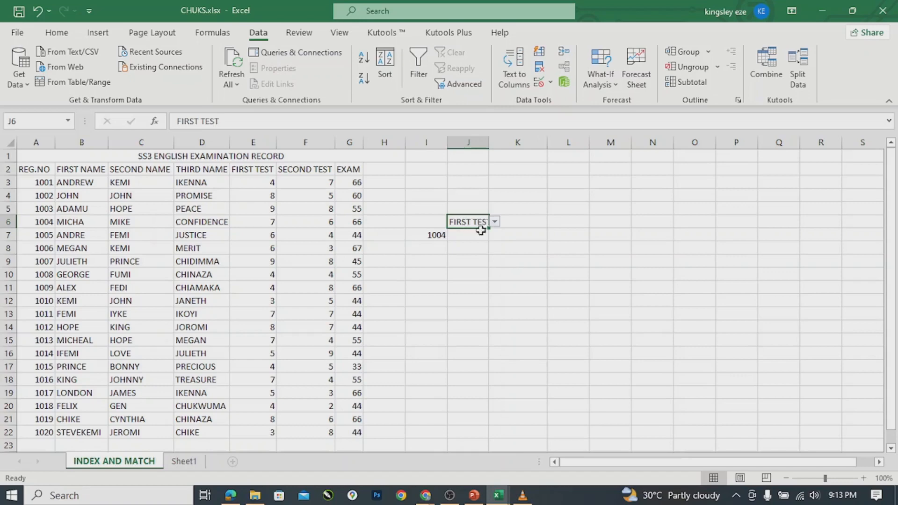
pyautogui.click(496, 224)
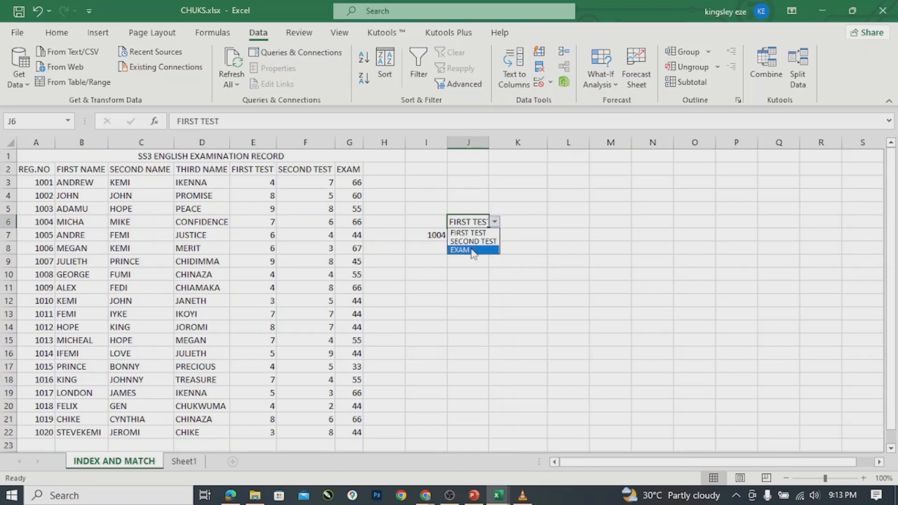
pyautogui.click(439, 233)
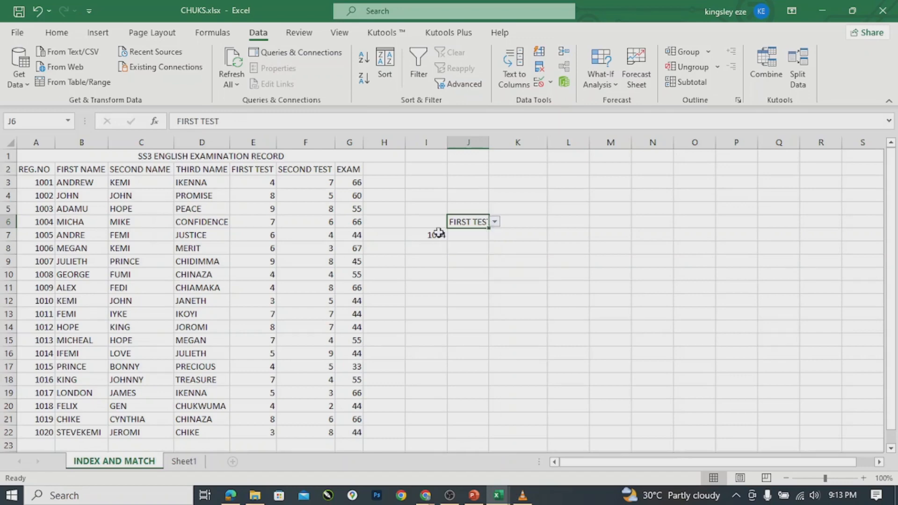
# In J7, start an INDEX formula over the array E3:G22.
pyautogui.click(463, 231)
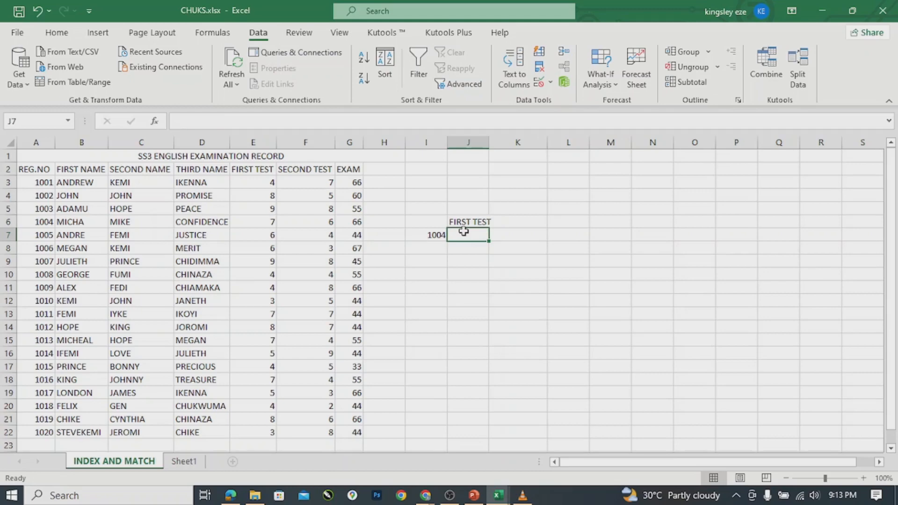
pyautogui.write('=')
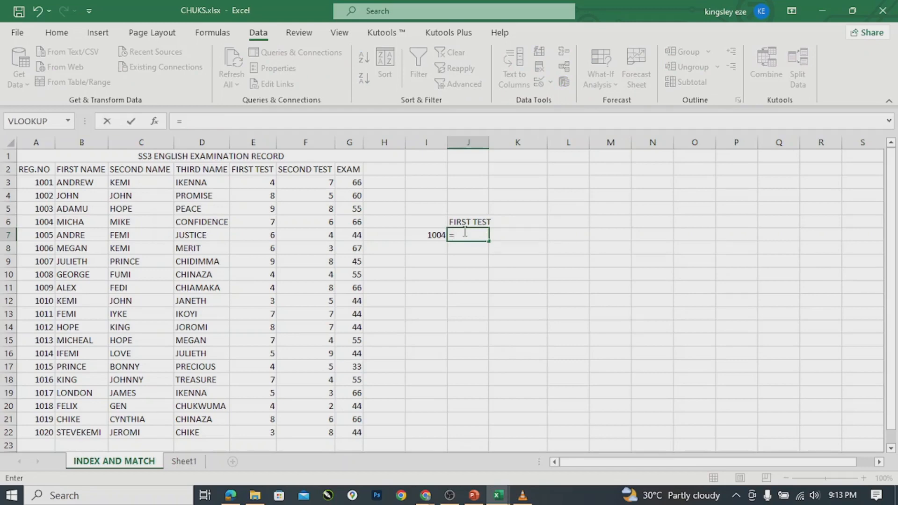
pyautogui.write('I')
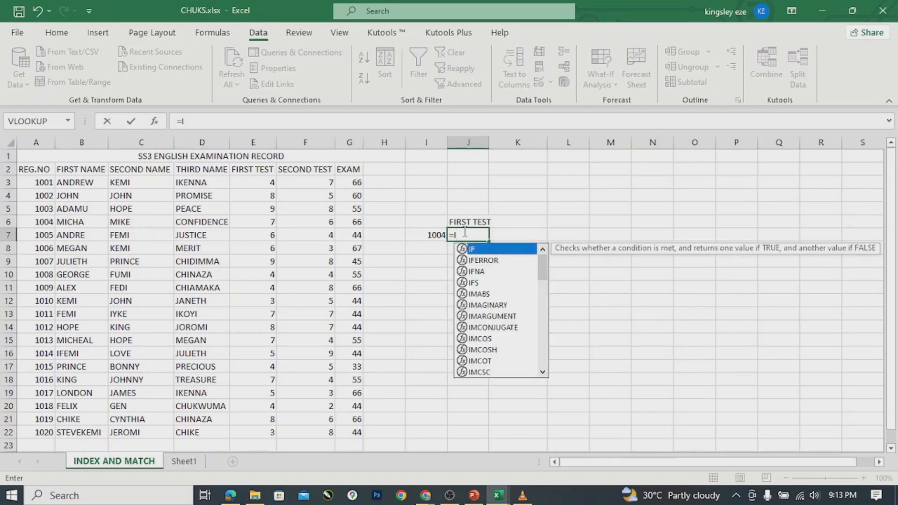
pyautogui.write('ND')
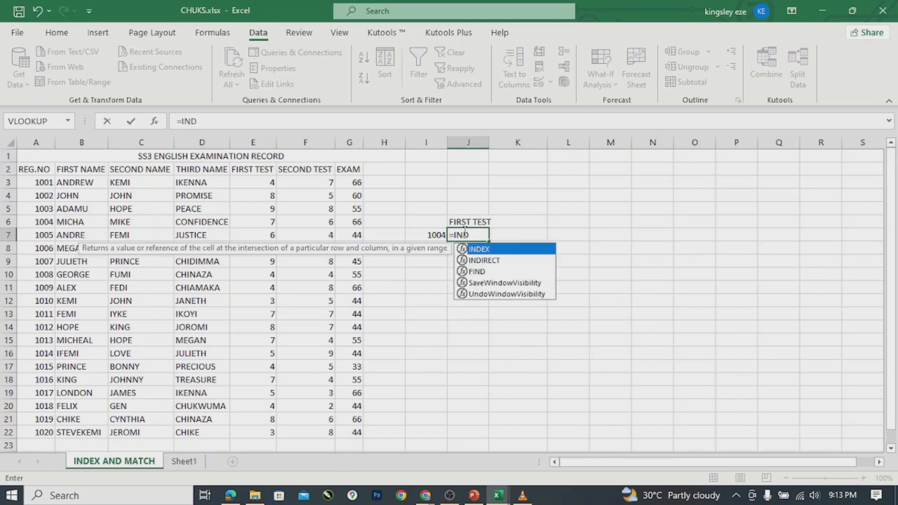
pyautogui.press('Tab')
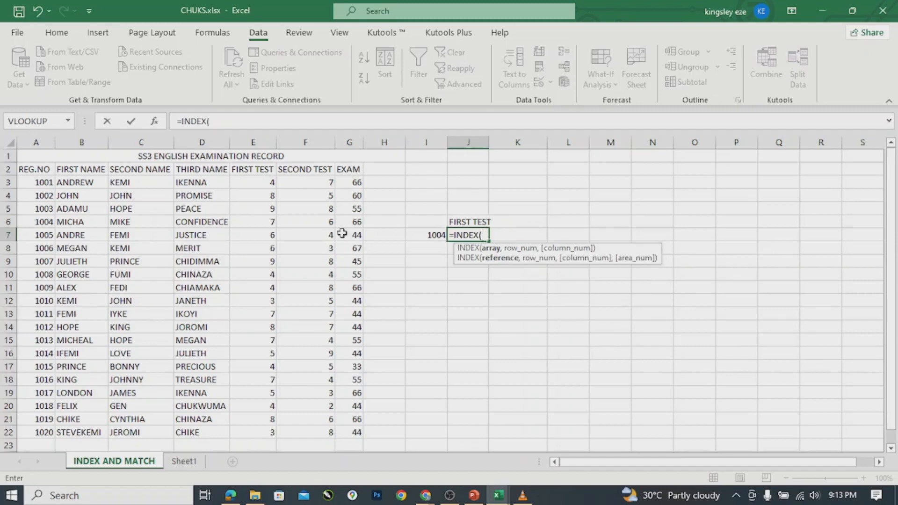
pyautogui.click(252, 182)
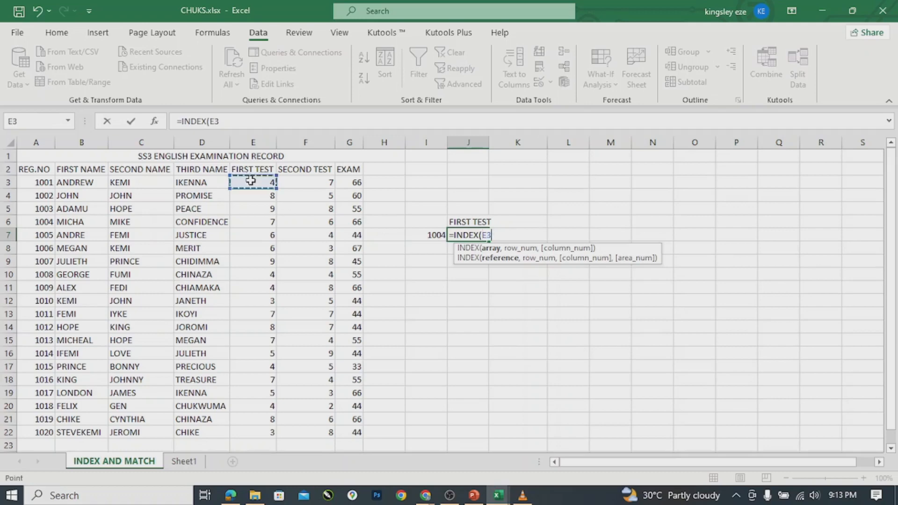
pyautogui.keyDown('shift'); pyautogui.click(352, 429); pyautogui.keyUp('shift')
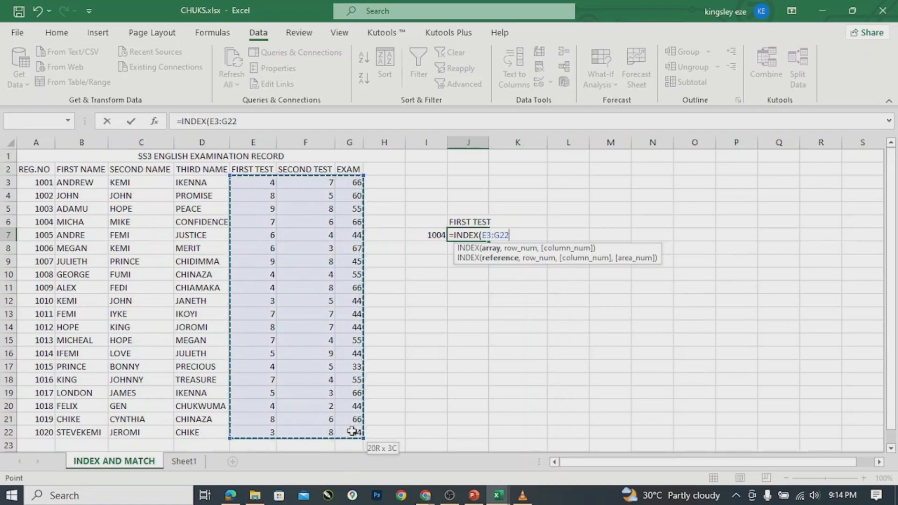
pyautogui.write(',')
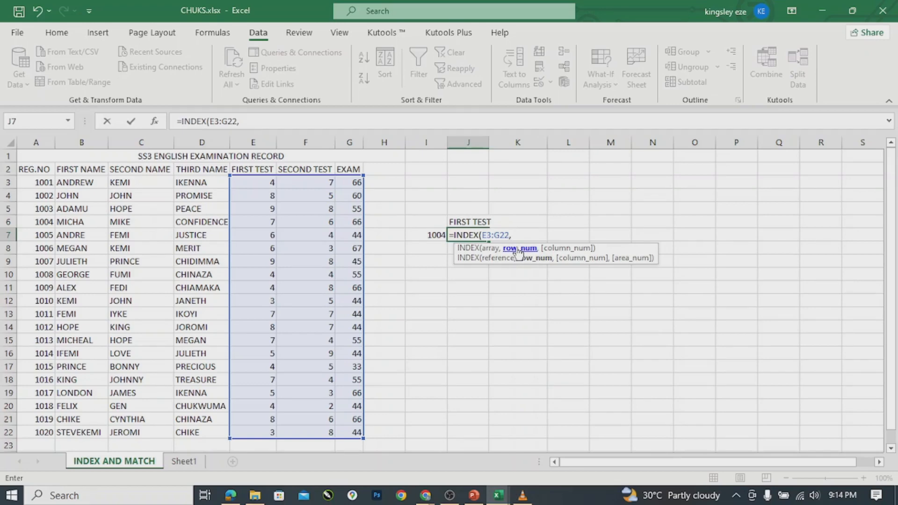
# Add MATCH(I7,A3:A22,0) as the row argument with exact matching.
pyautogui.write('MA')
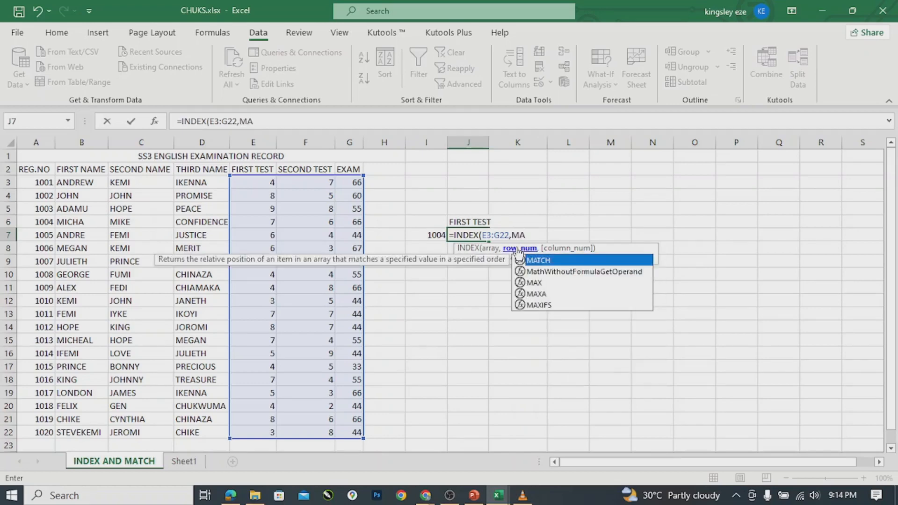
pyautogui.press('Tab')
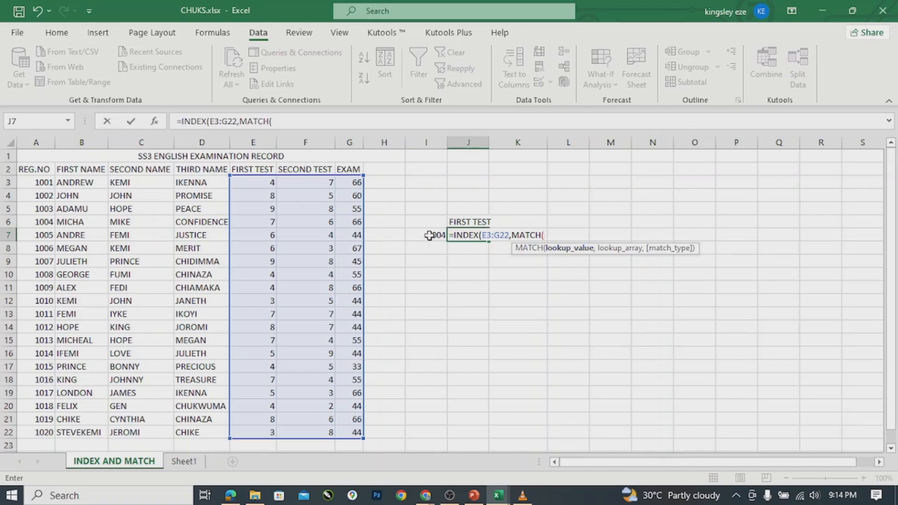
pyautogui.click(429, 235)
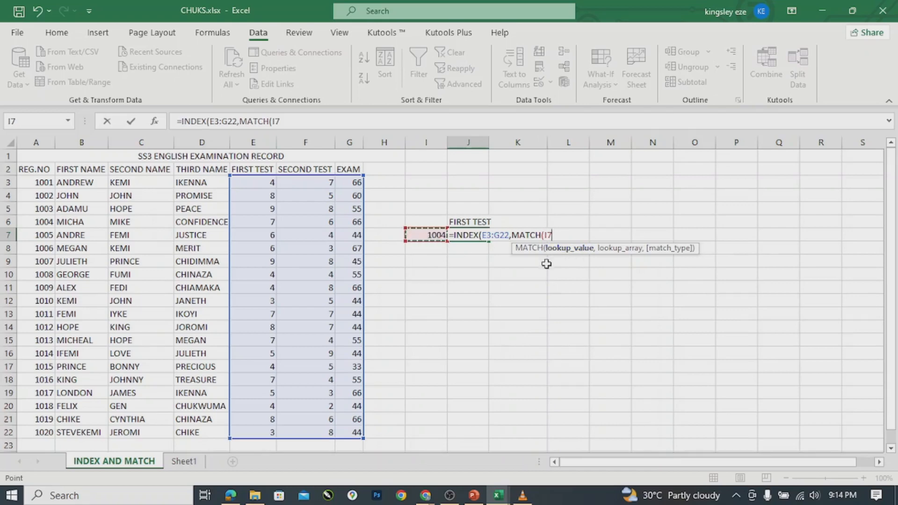
pyautogui.write(',')
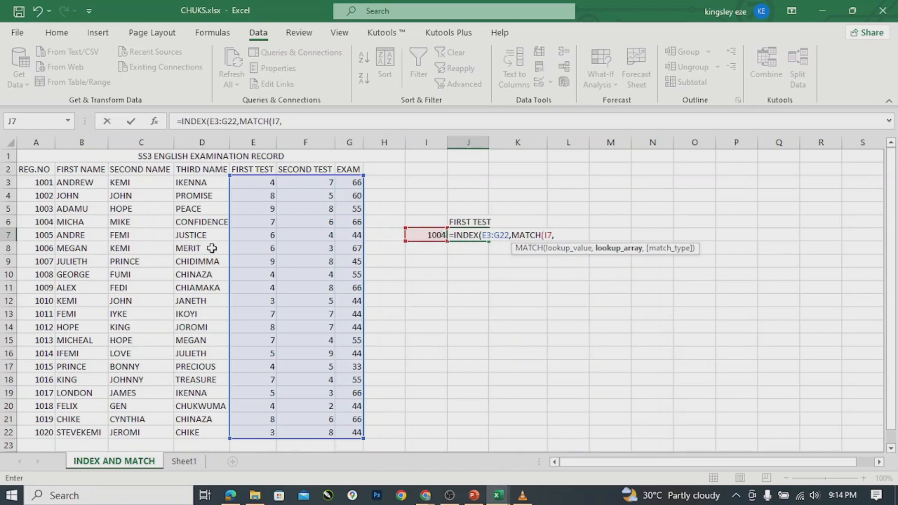
pyautogui.click(32, 183)
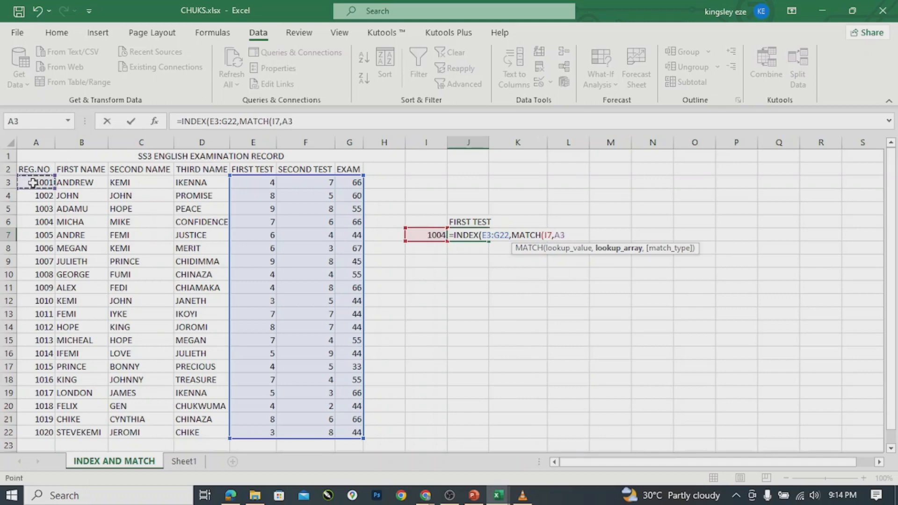
pyautogui.moveTo(32, 182); pyautogui.dragTo(38, 433)
pyautogui.write(',')
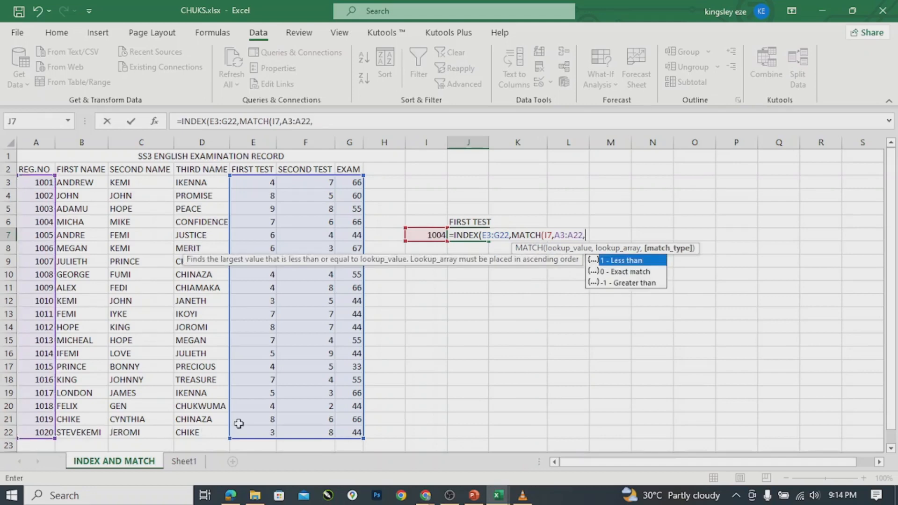
pyautogui.doubleClick(617, 275)
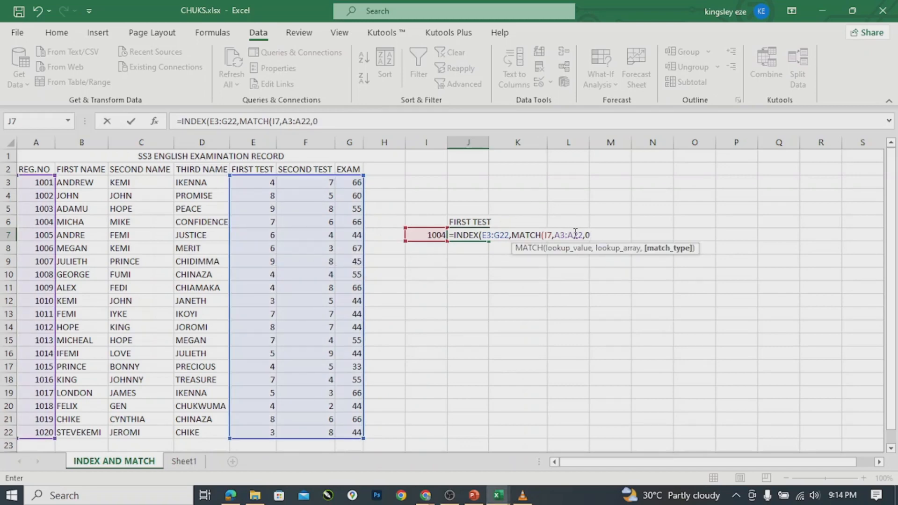
# Add MATCH(J6,E2:G2,0) as the column argument of J7's INDEX formula.
pyautogui.write(')')
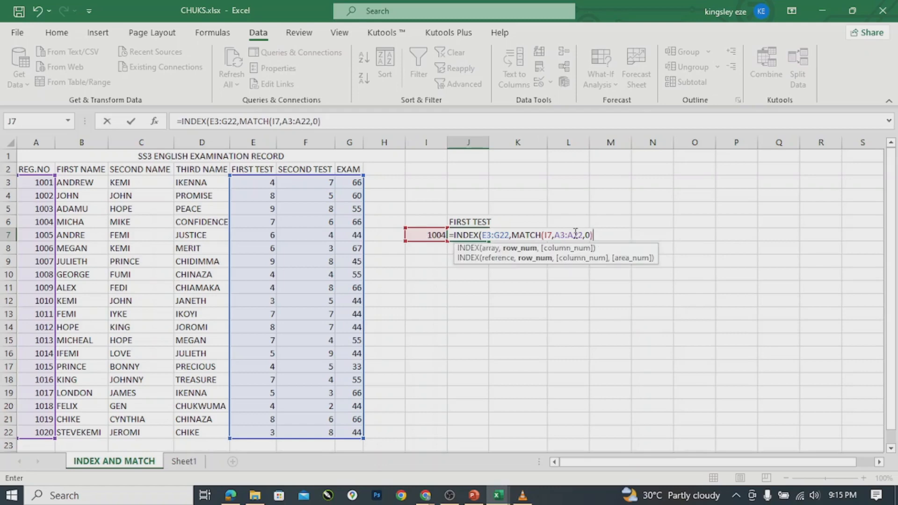
pyautogui.write(',')
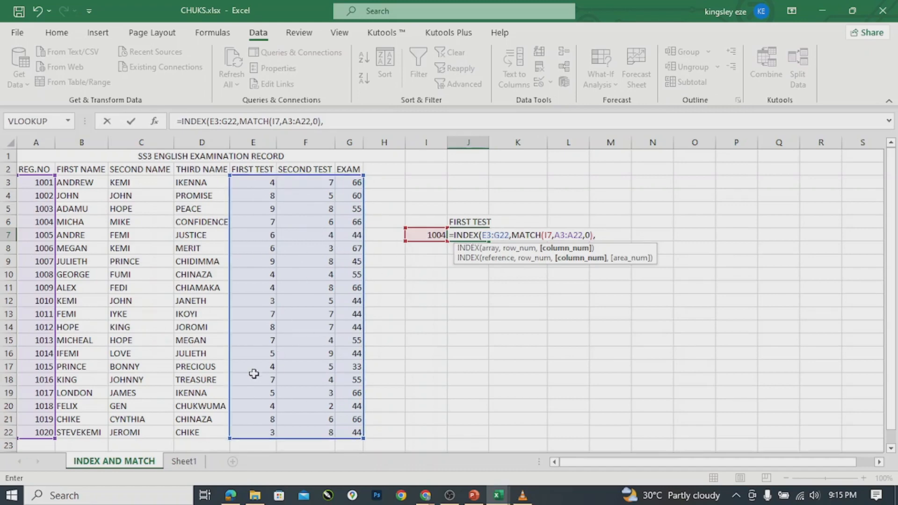
pyautogui.write('MA')
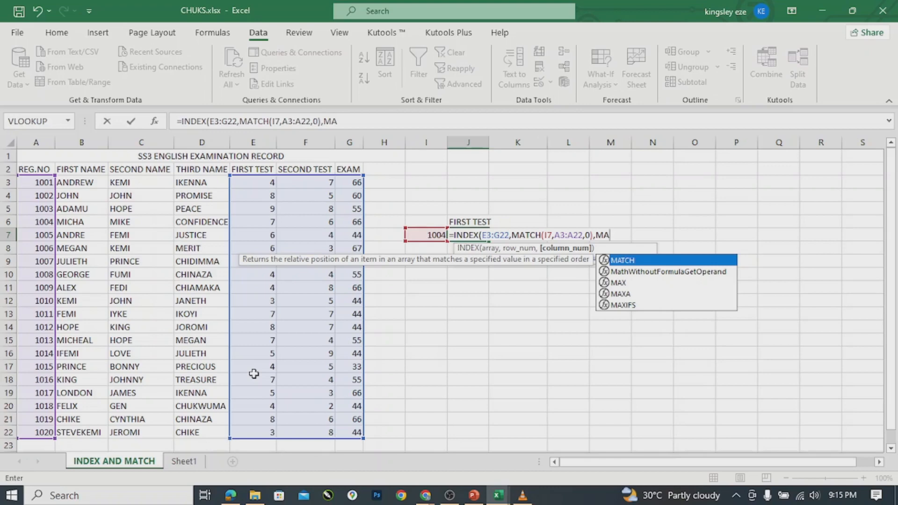
pyautogui.press('Tab')
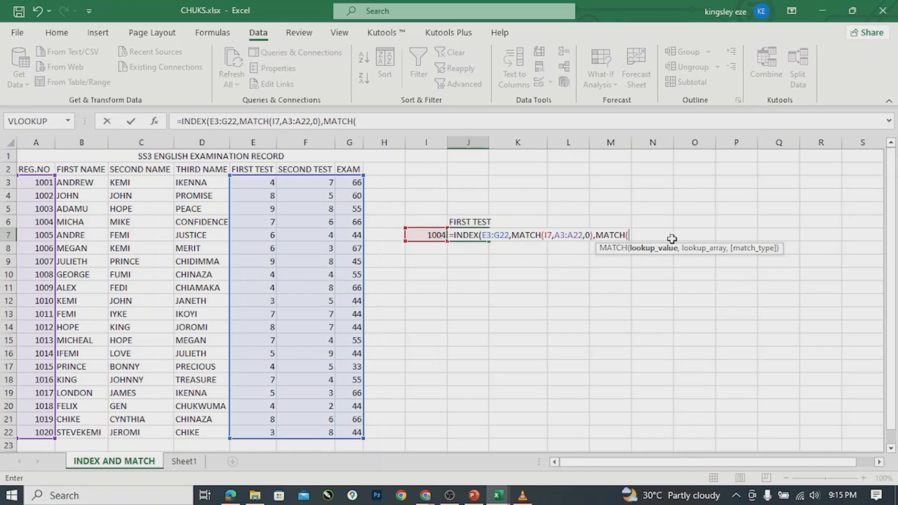
pyautogui.click(469, 222)
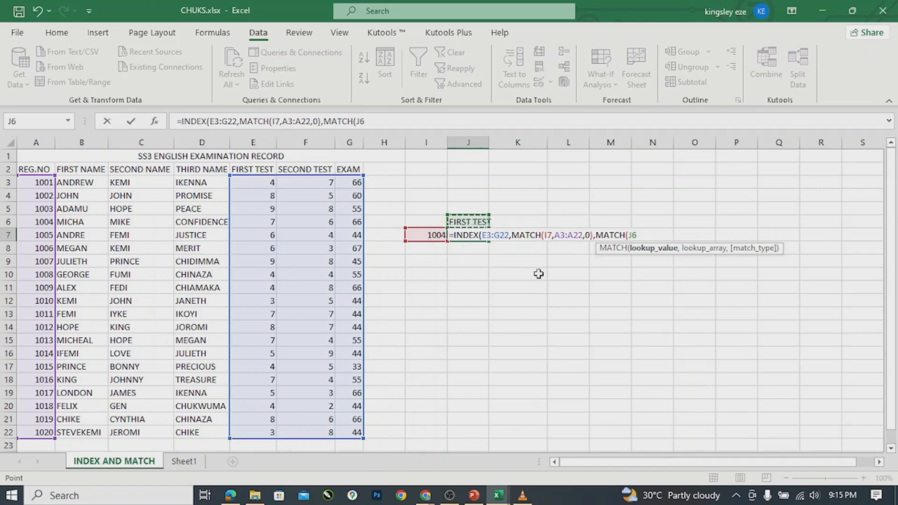
pyautogui.write(',')
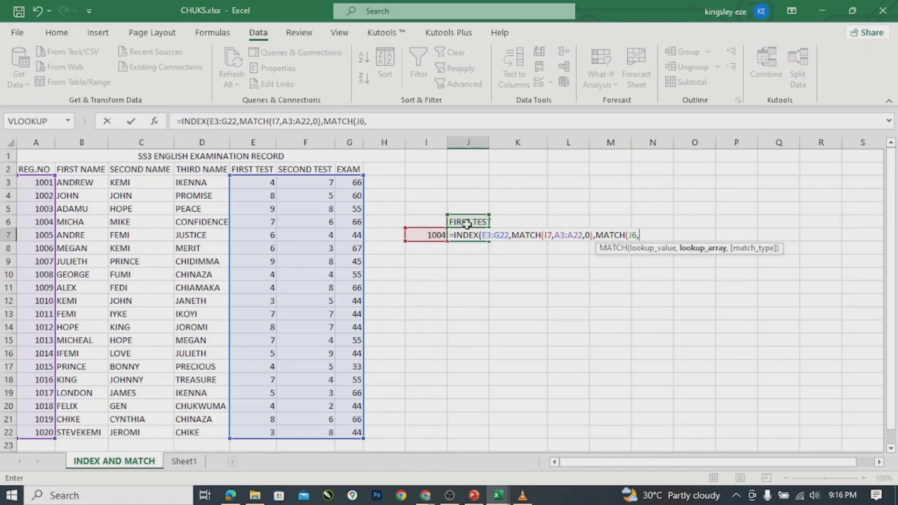
pyautogui.click(245, 171)
pyautogui.moveTo(246, 171); pyautogui.dragTo(351, 169)
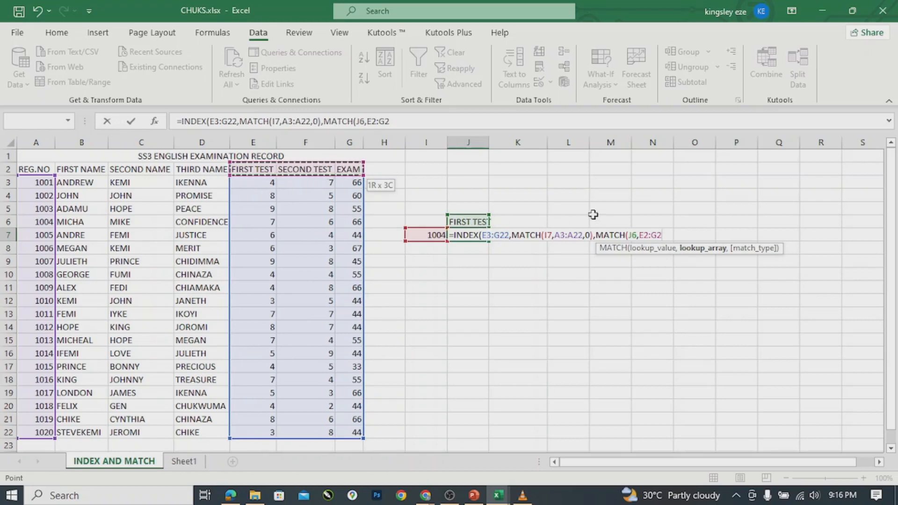
pyautogui.write(',')
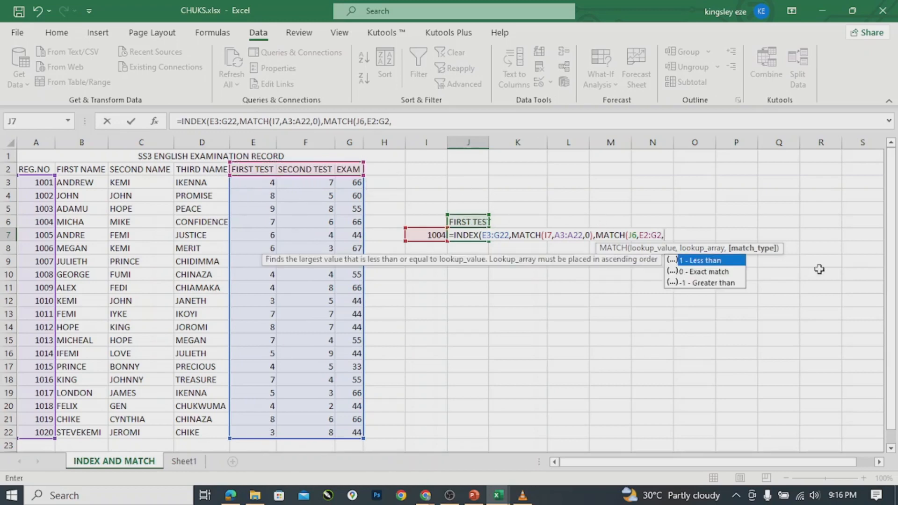
pyautogui.doubleClick(722, 272)
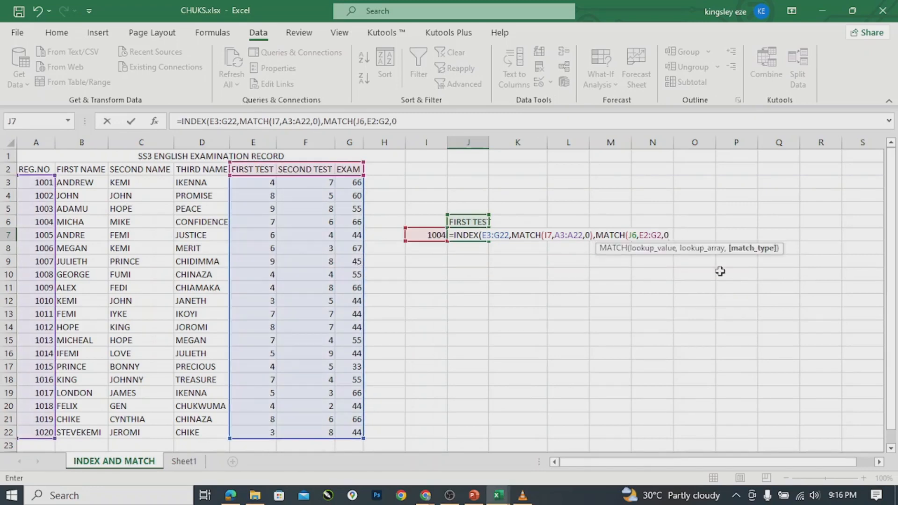
pyautogui.write(')')
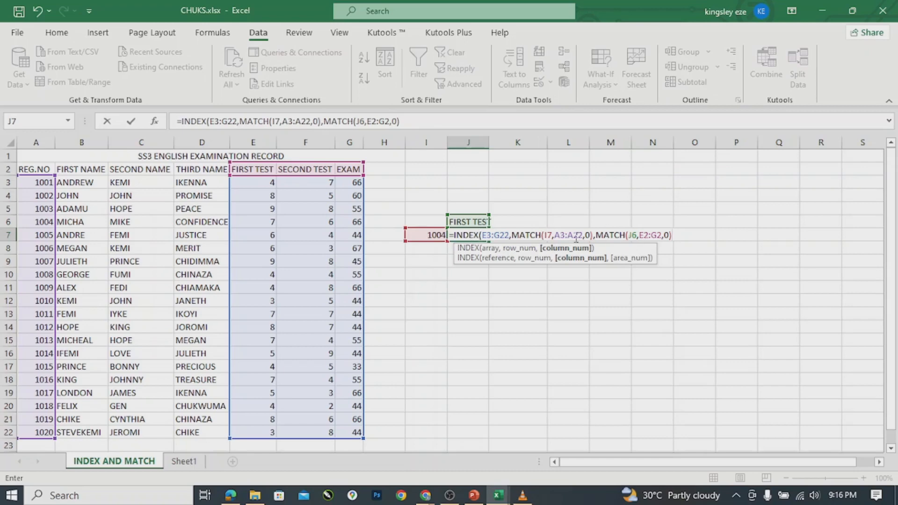
# Close and commit J7's formula, showing 7 for registration 1004.
pyautogui.write(')')
pyautogui.press('Return')
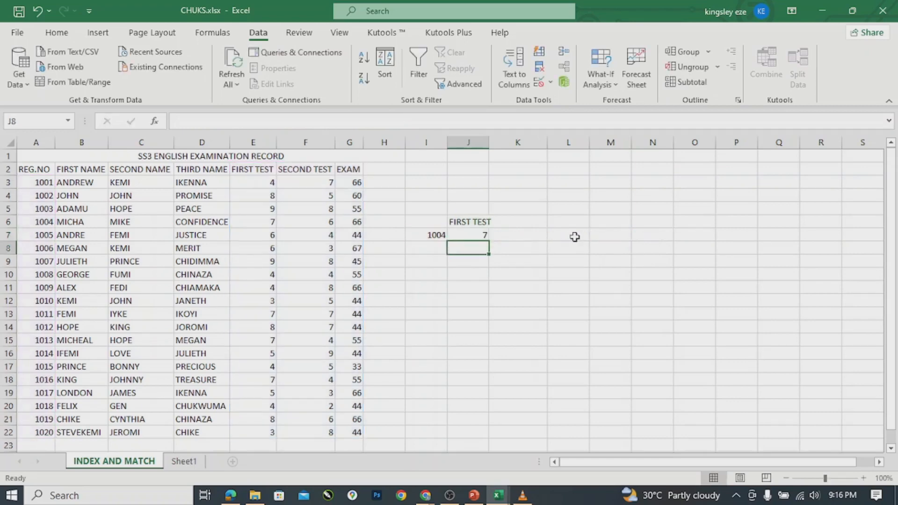
pyautogui.click(475, 236)
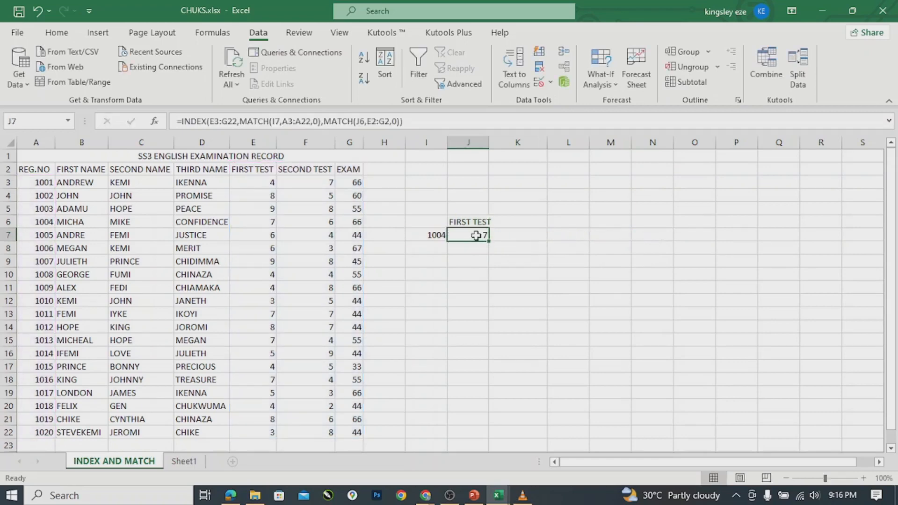
pyautogui.click(432, 238)
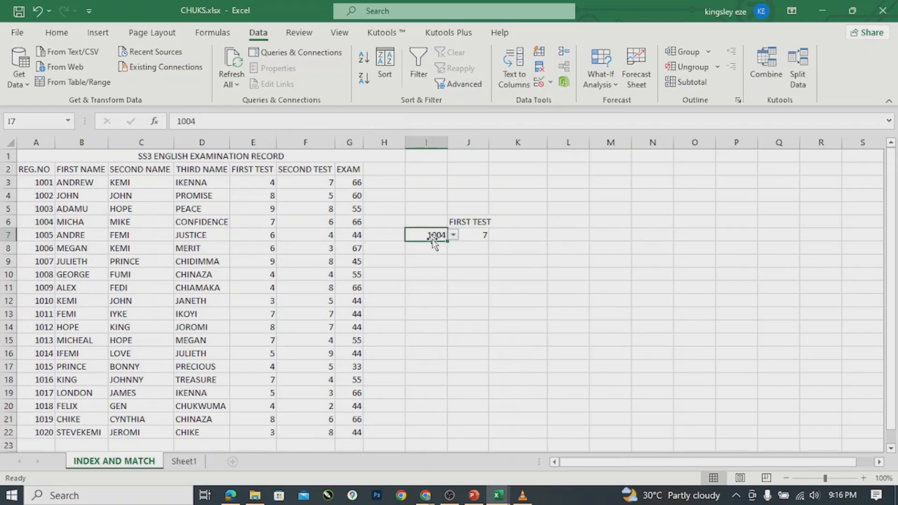
pyautogui.click(477, 235)
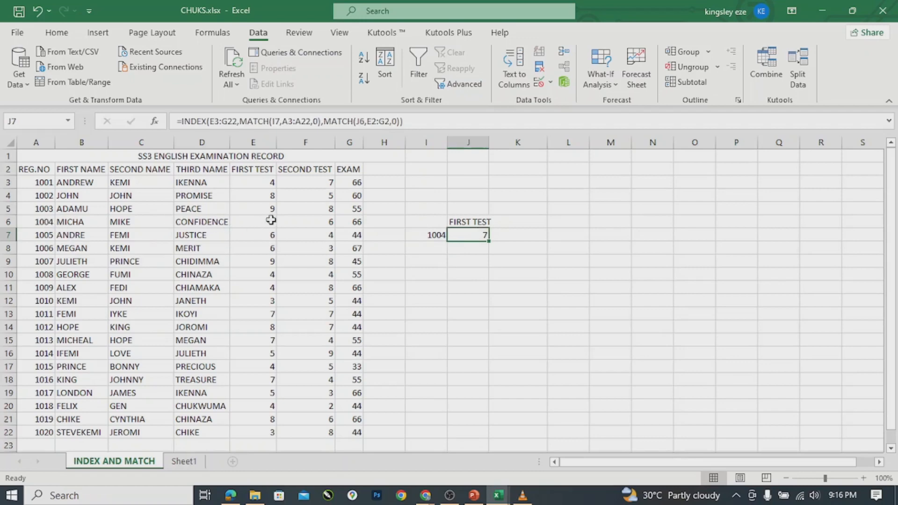
# Pick registration 1010 from I7's dropdown so J7 returns 3.
pyautogui.click(436, 235)
pyautogui.click(453, 236)
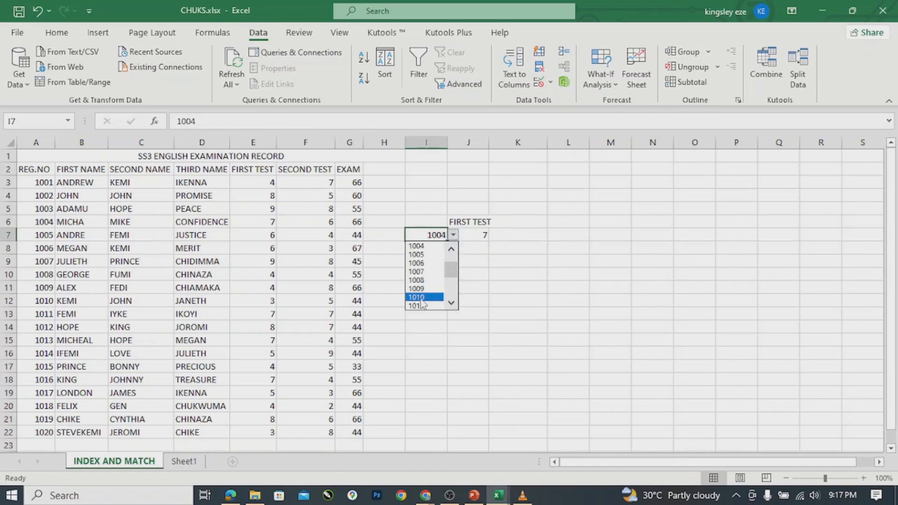
pyautogui.click(419, 297)
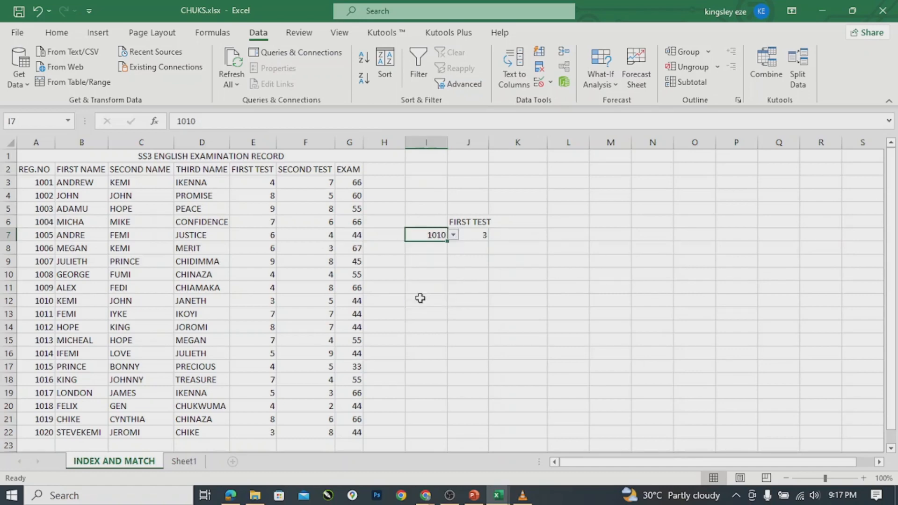
pyautogui.click(472, 237)
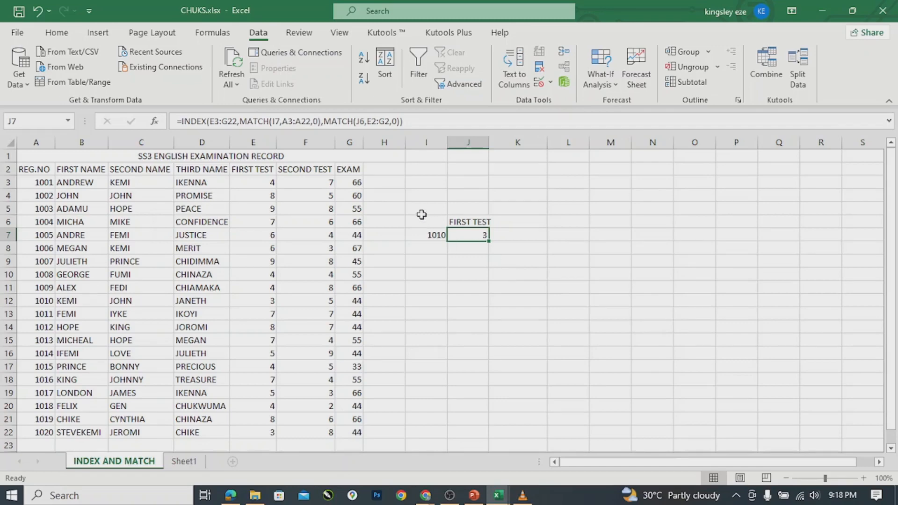
# Delete cells I5:J8, shifting cells left.
pyautogui.moveTo(421, 211); pyautogui.dragTo(475, 250)
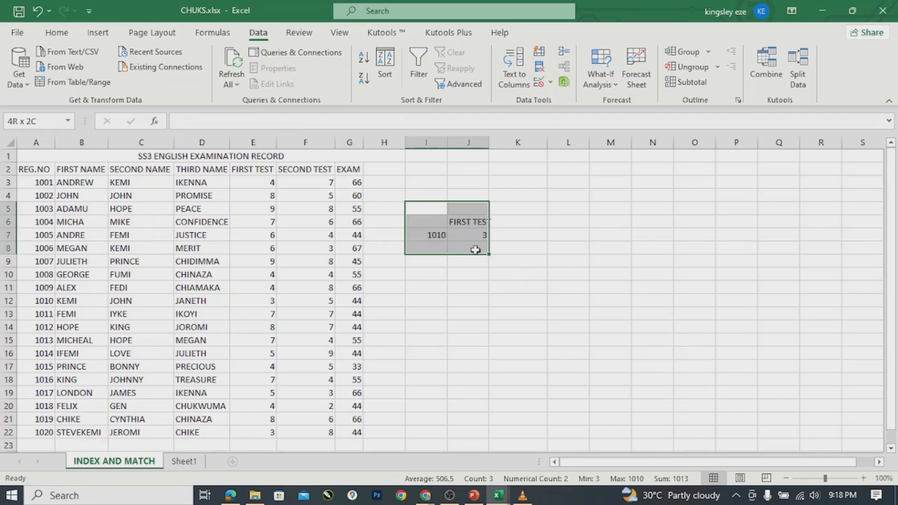
pyautogui.rightClick(476, 236)
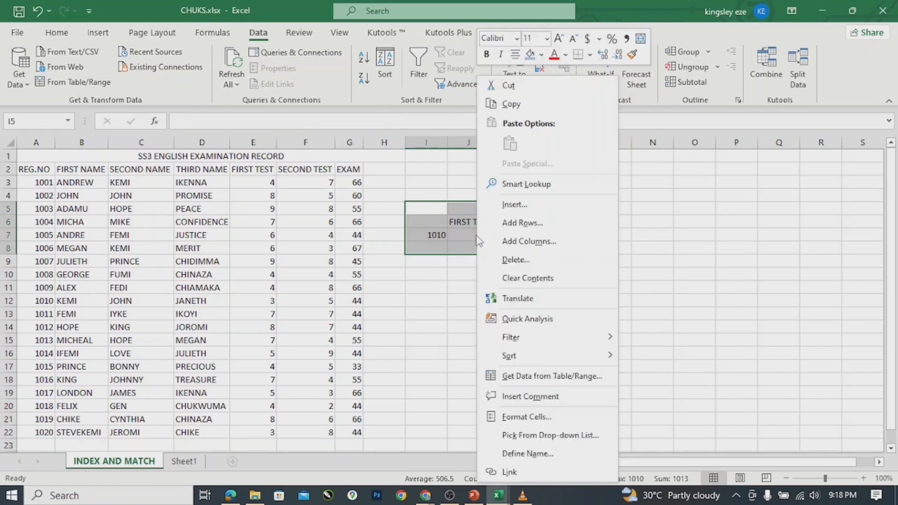
pyautogui.click(515, 265)
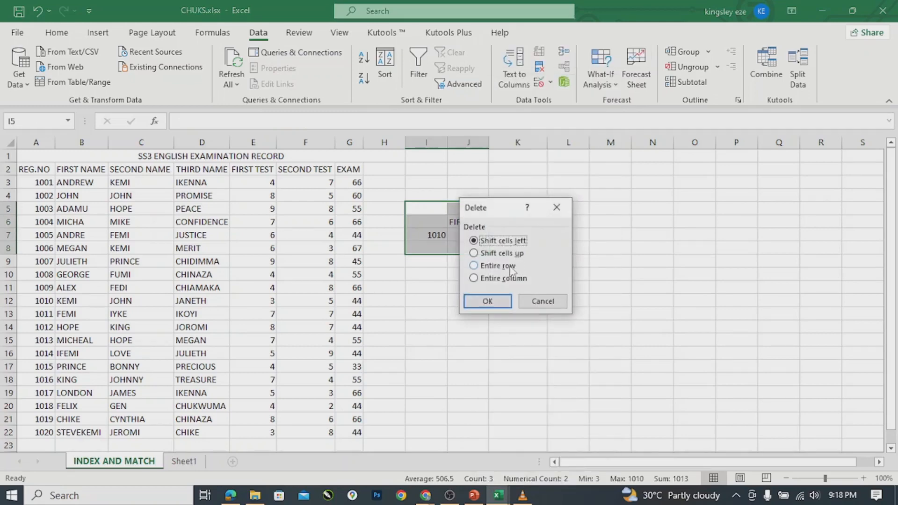
pyautogui.click(486, 301)
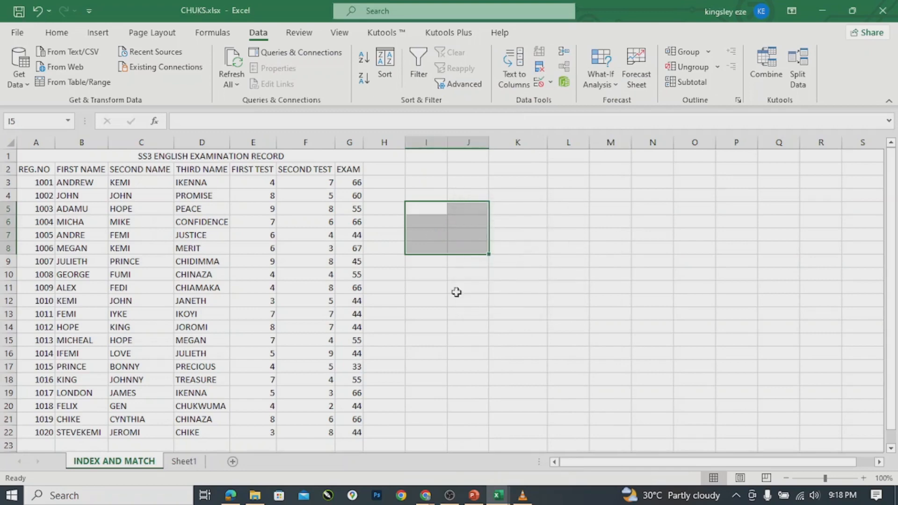
# Select cell I6 for a new formula.
pyautogui.click(426, 225)
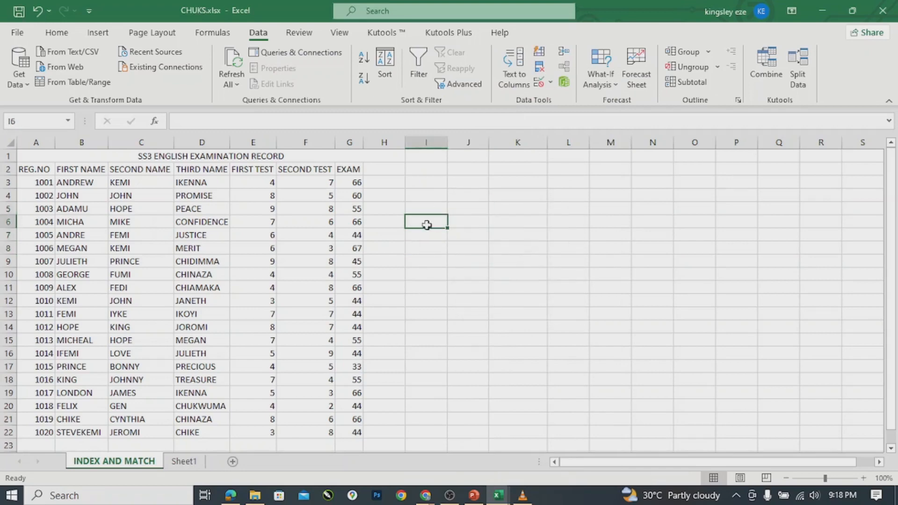
pyautogui.click(457, 222)
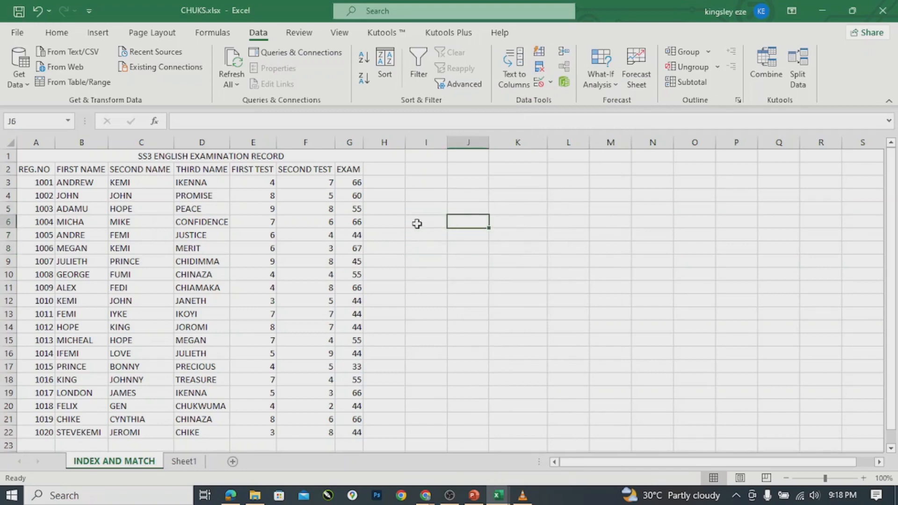
pyautogui.click(414, 224)
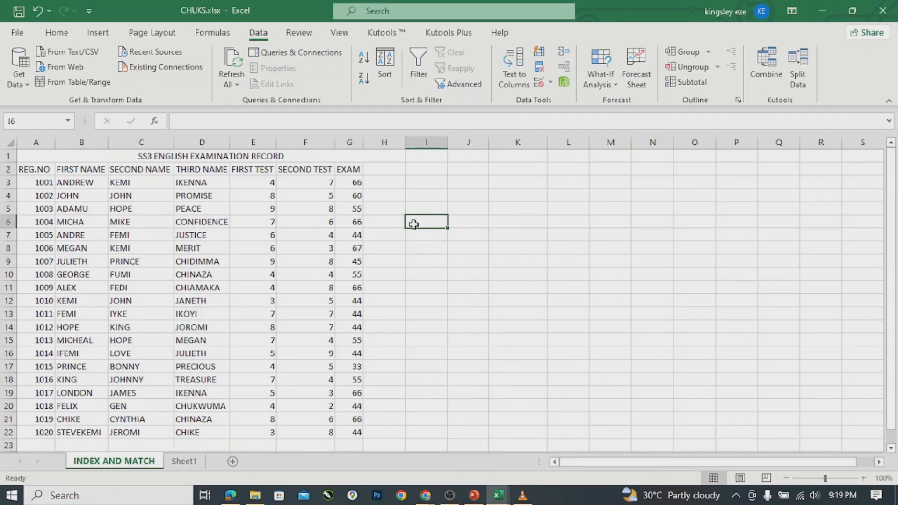
# Enter =INDEX(A3:G22,16) in I6, which returns #REF!
pyautogui.write('=IN')
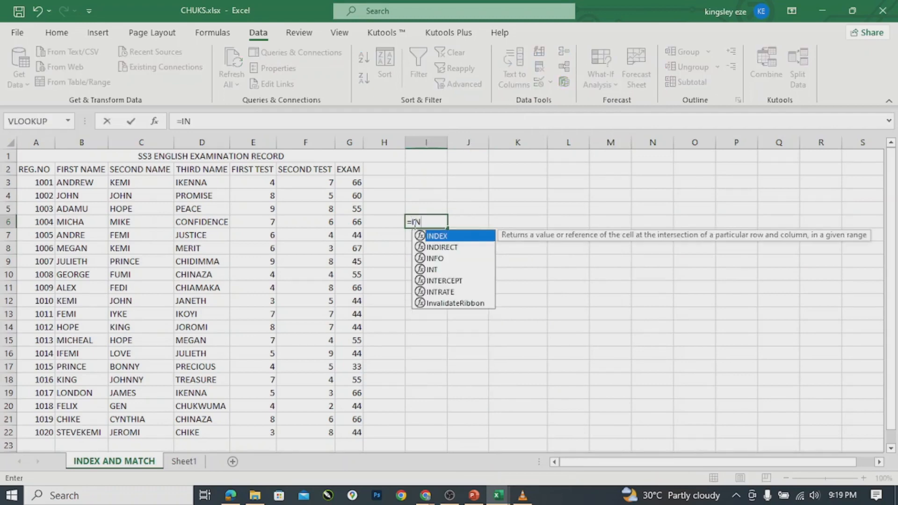
pyautogui.write('D')
pyautogui.press('Tab')
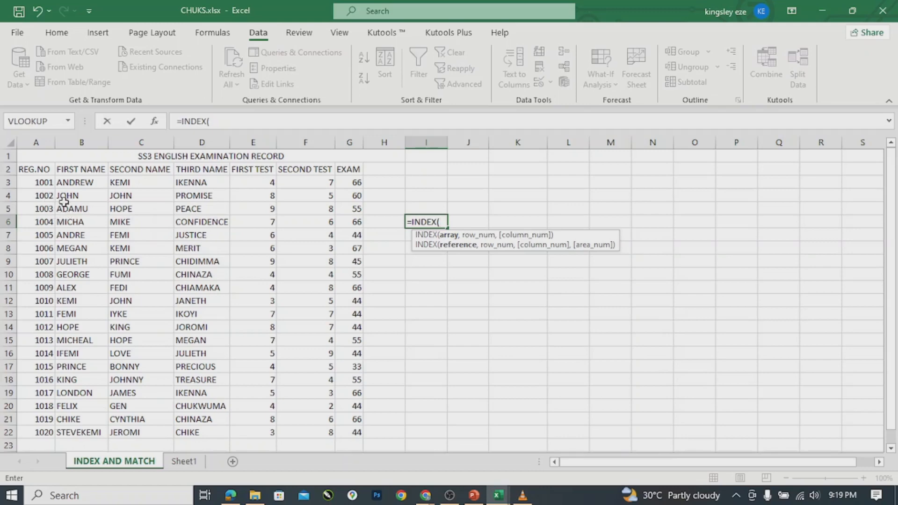
pyautogui.moveTo(44, 184); pyautogui.dragTo(348, 430)
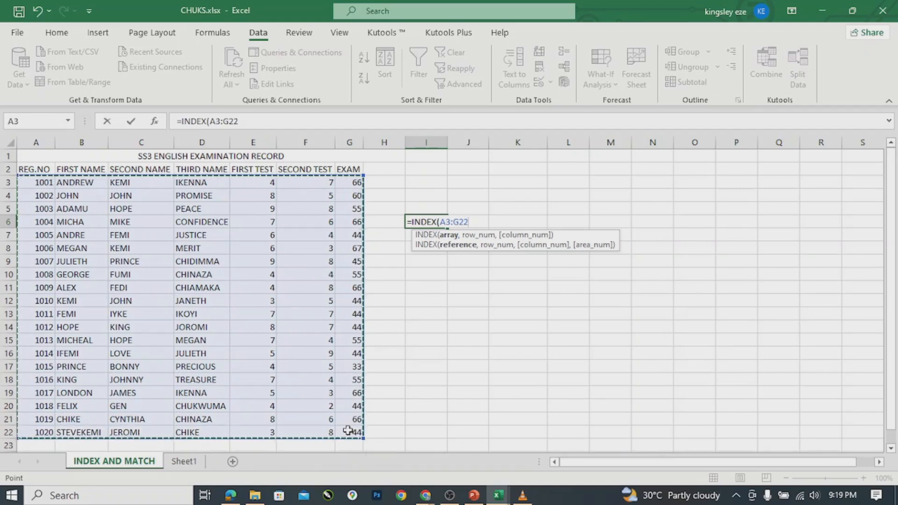
pyautogui.write(',')
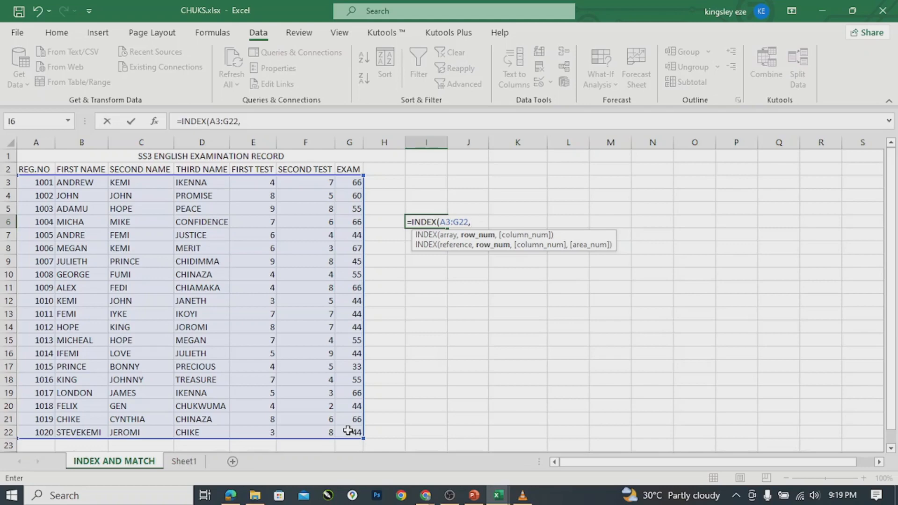
pyautogui.write('16,')
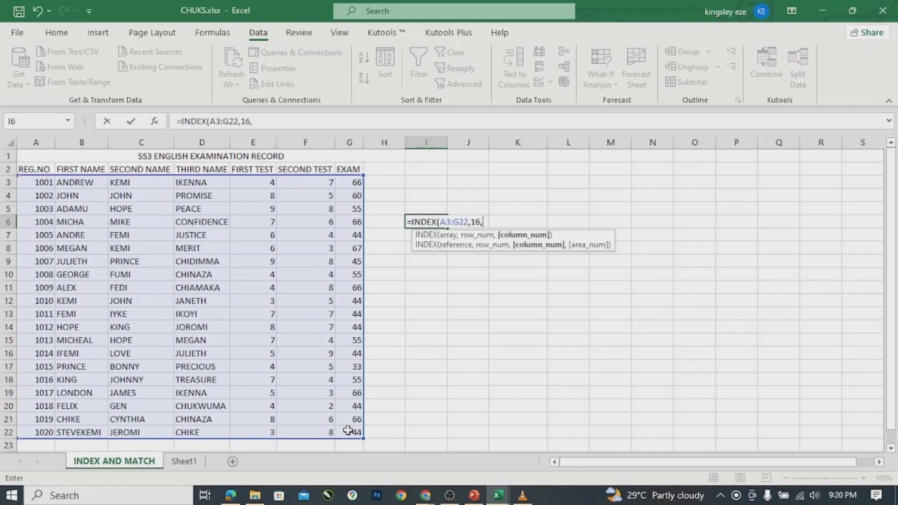
pyautogui.press('BackSpace')
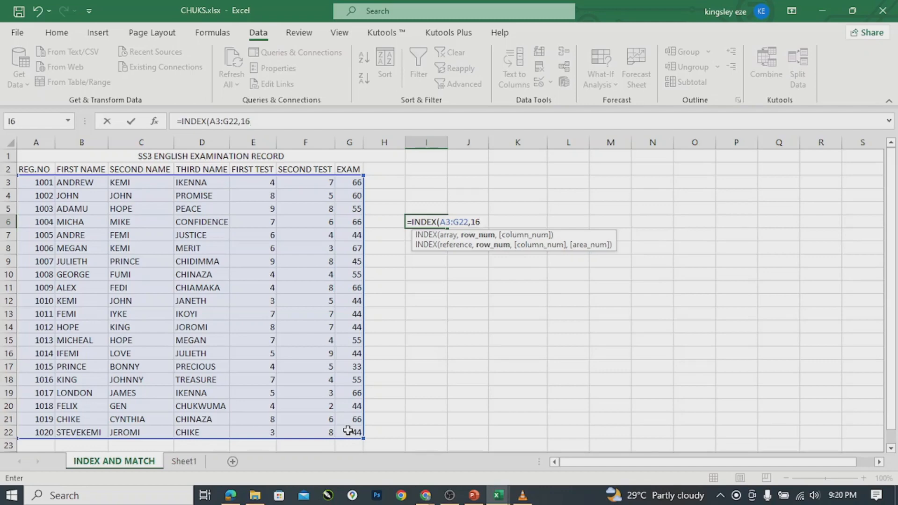
pyautogui.write(')')
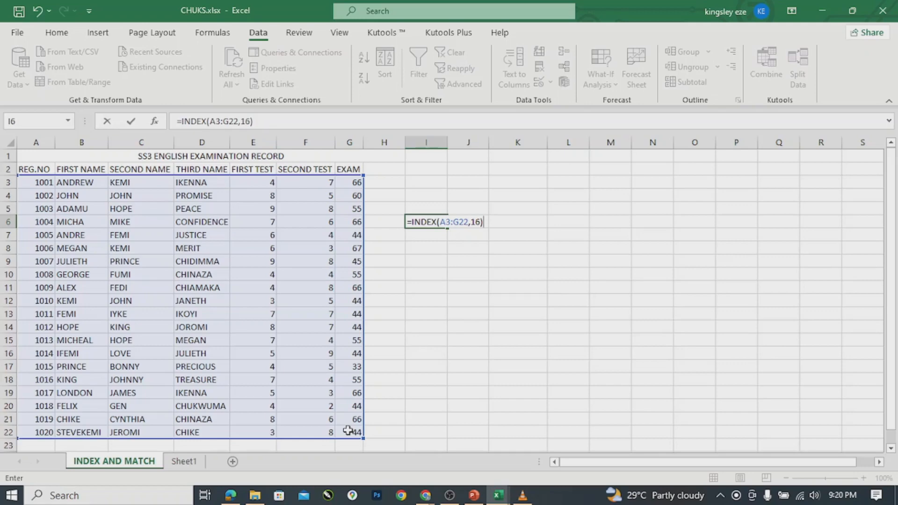
pyautogui.press('Return')
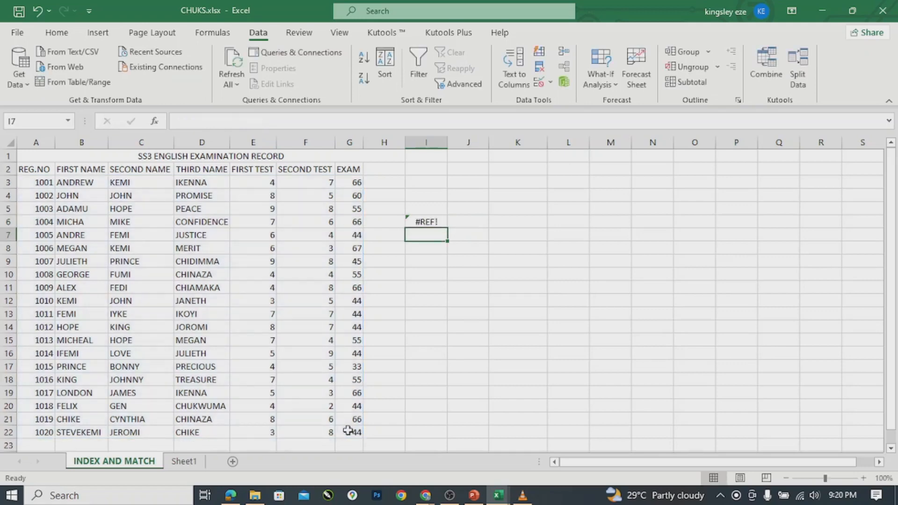
# Change I6 to =INDEX(A3:G22,16,6) so it returns 4.
pyautogui.doubleClick(421, 221)
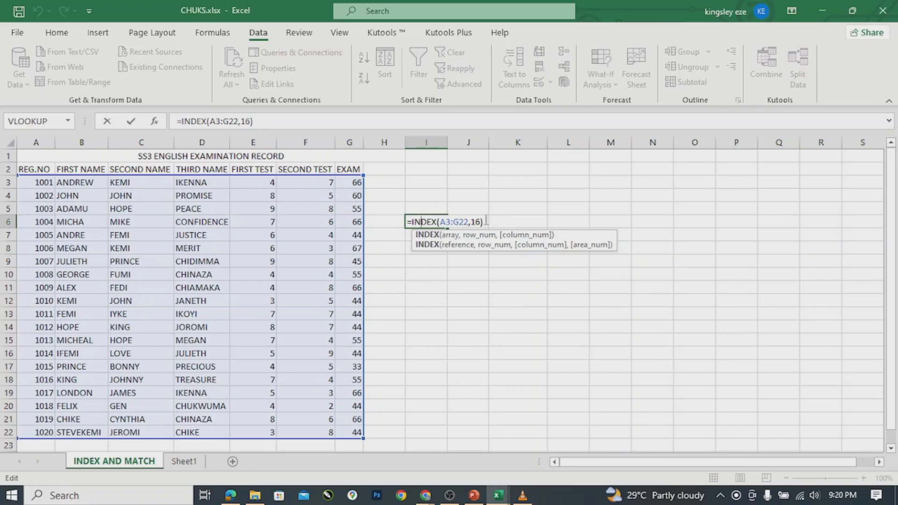
pyautogui.click(421, 221)
pyautogui.write(',')
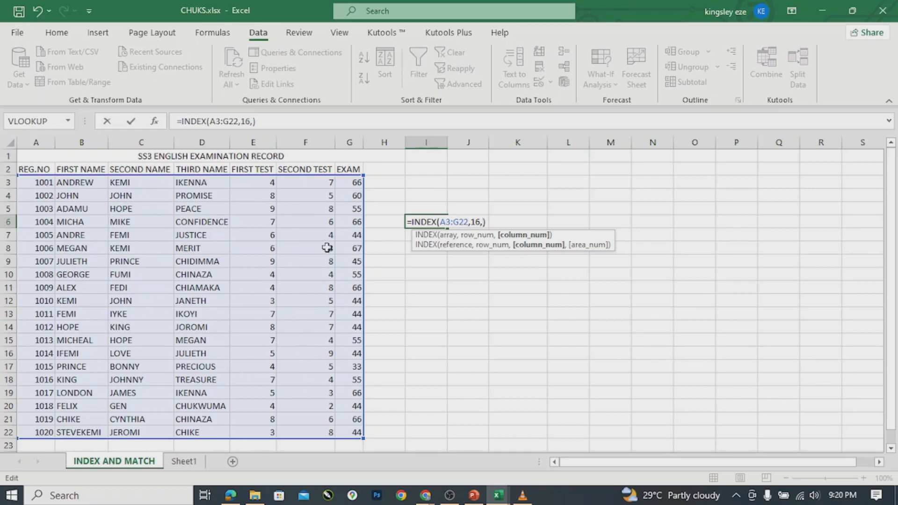
pyautogui.write('6,')
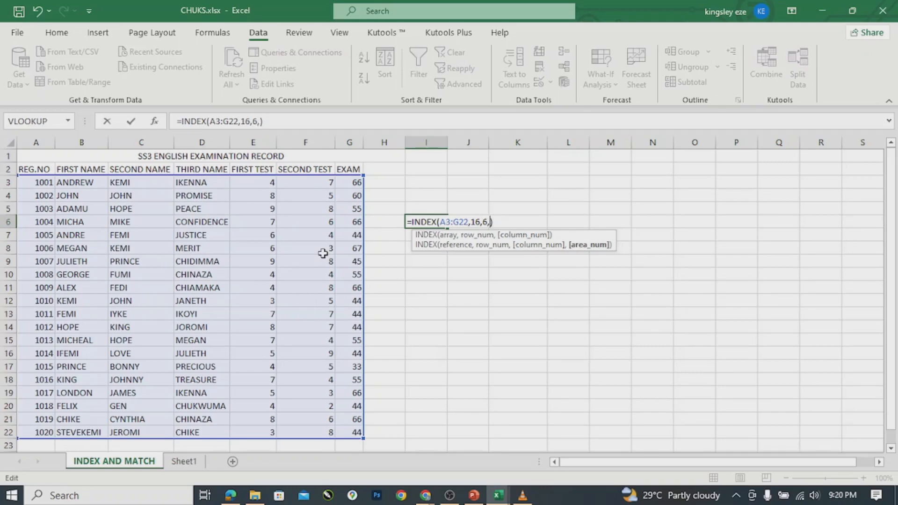
pyautogui.press('BackSpace')
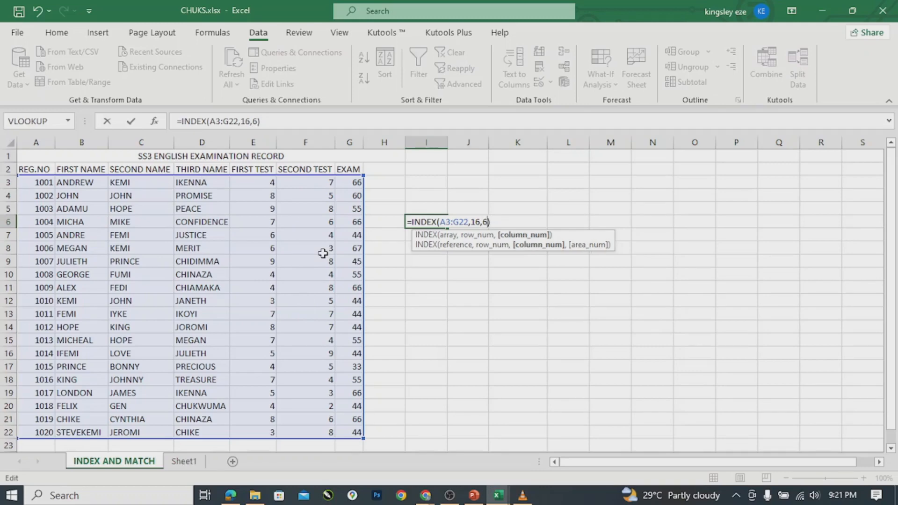
pyautogui.press('Return')
# Review the I6 result and formula, then clear I6.
pyautogui.moveTo(322, 253); pyautogui.dragTo(432, 221)
pyautogui.click(432, 221)
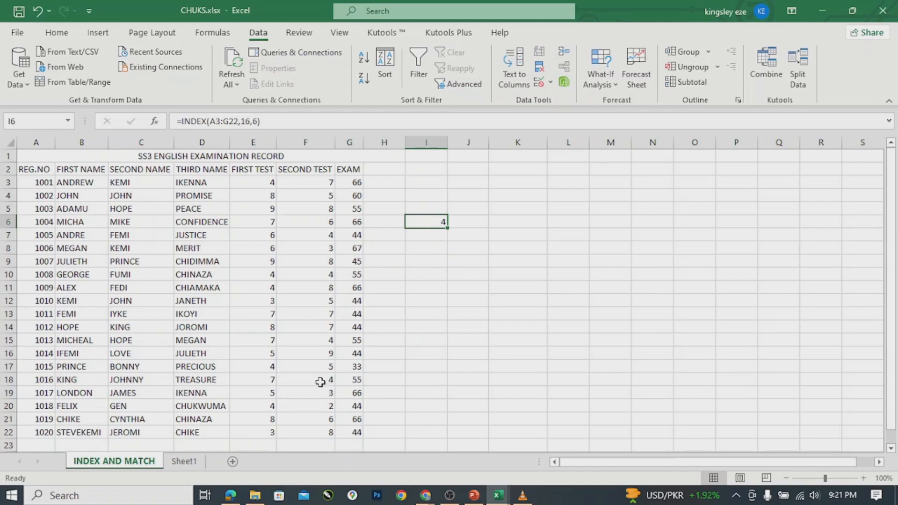
pyautogui.doubleClick(429, 222)
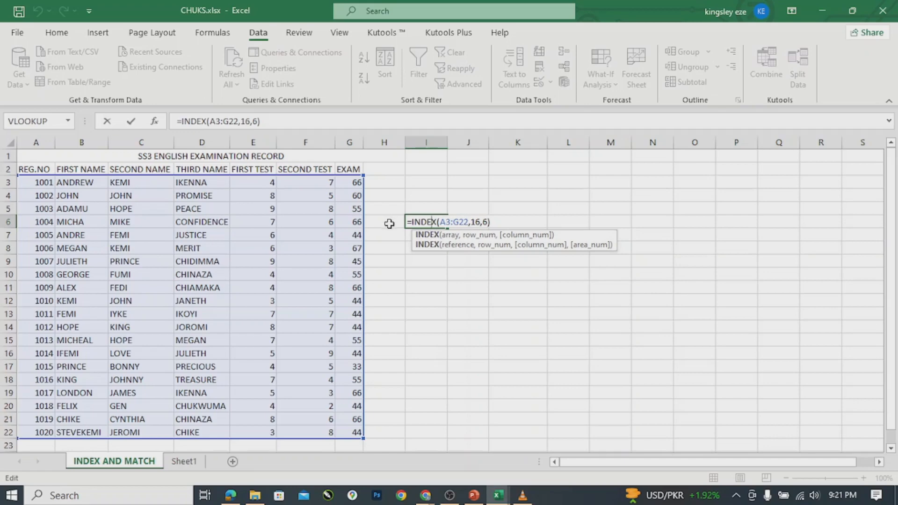
pyautogui.click(633, 236)
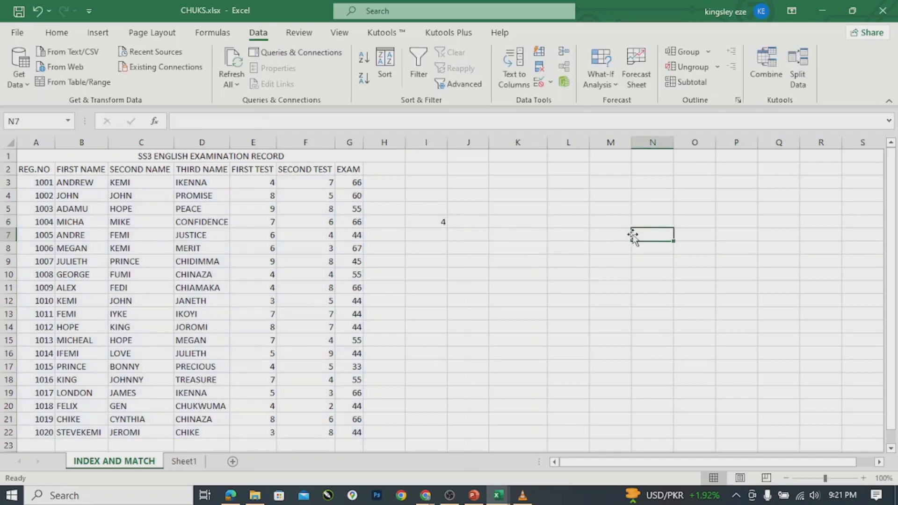
pyautogui.click(432, 223)
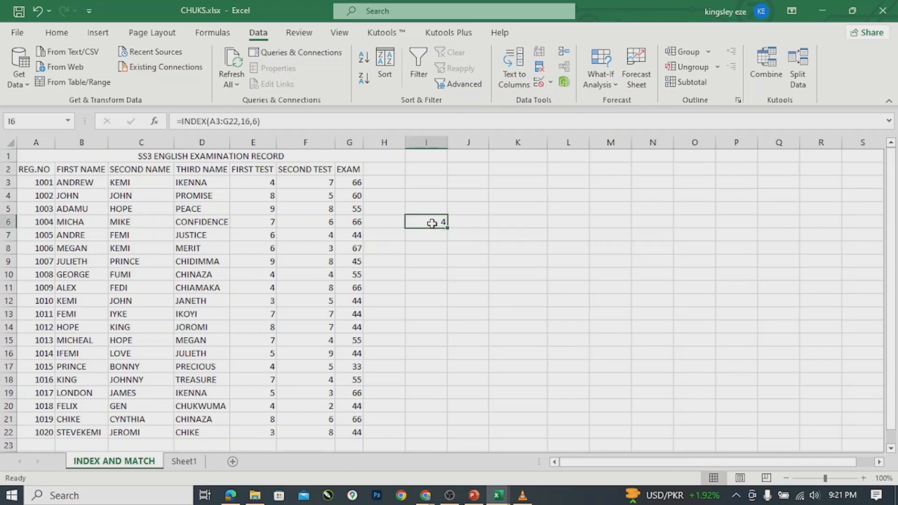
pyautogui.press('Delete')
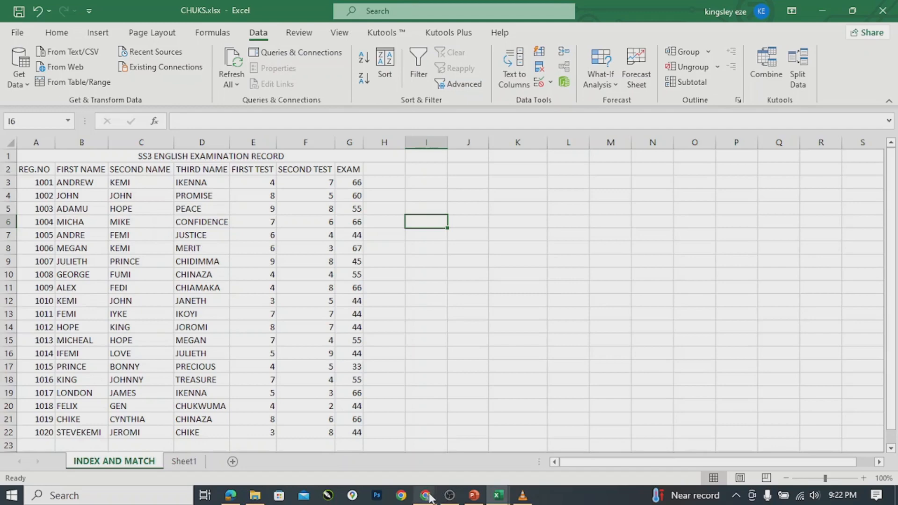
# Bring the Google Meet call to the front from the Chrome taskbar previews.
pyautogui.moveTo(427, 500)
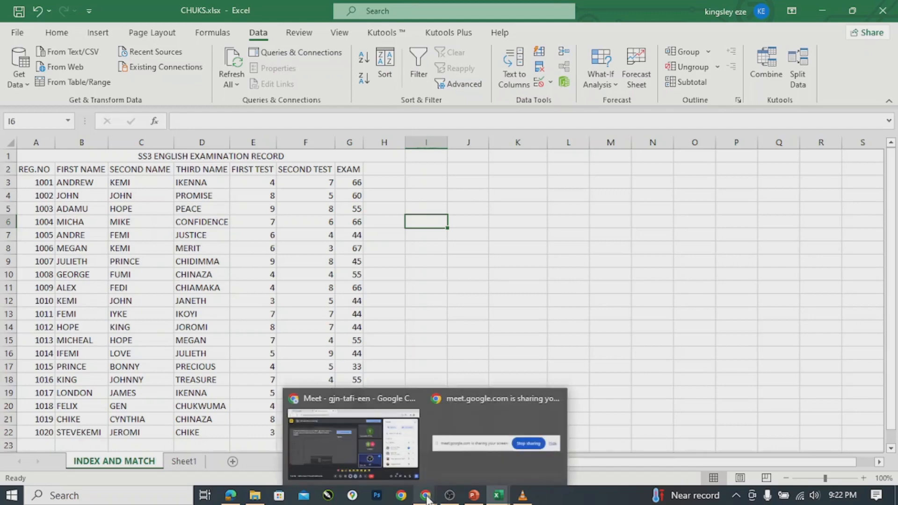
pyautogui.click(419, 496)
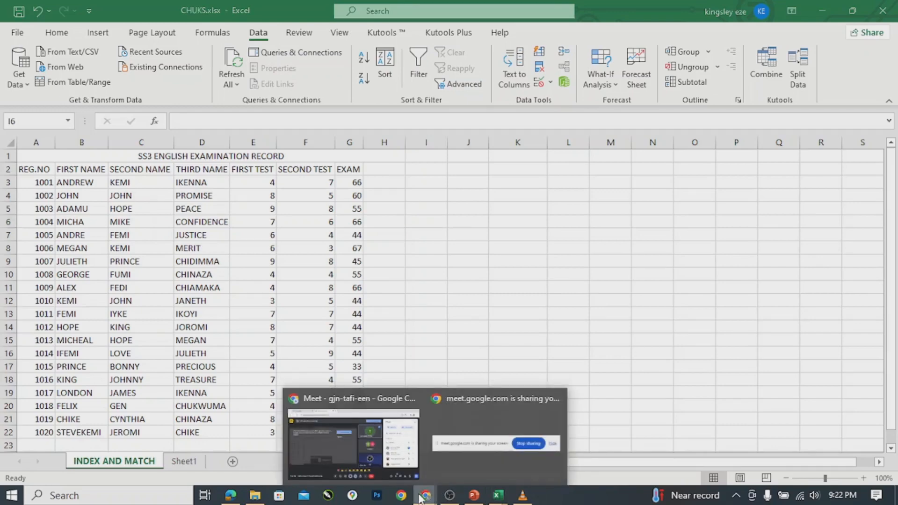
pyautogui.click(420, 497)
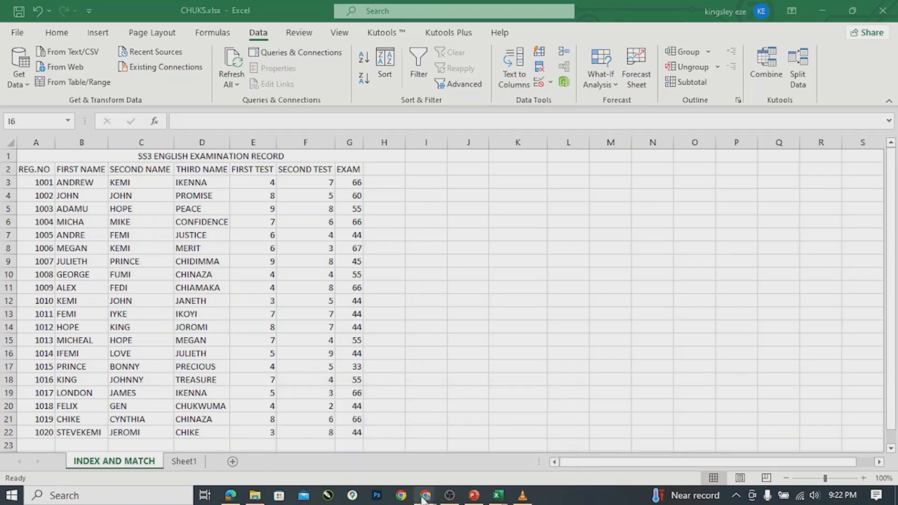
pyautogui.click(424, 499)
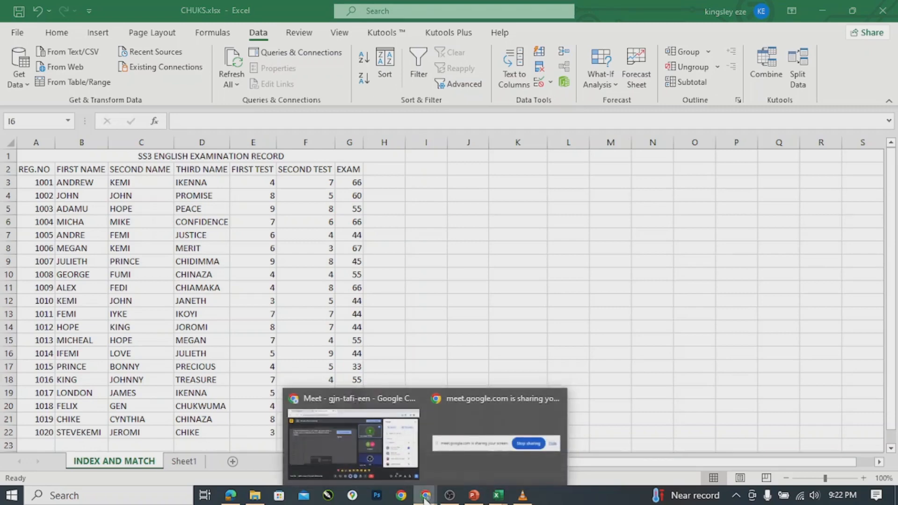
pyautogui.click(373, 455)
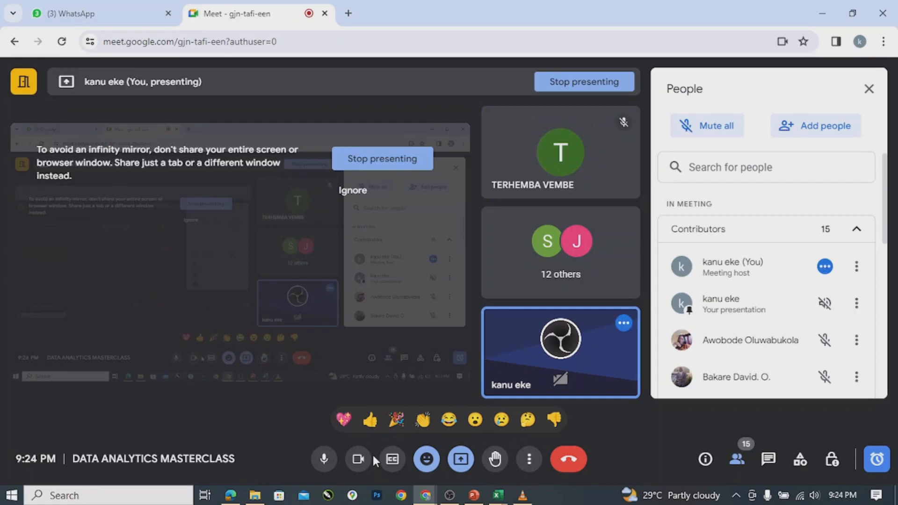
# Bring the Data Analytics syllabus PDF to the front over the Meet call.
pyautogui.moveTo(499, 385)
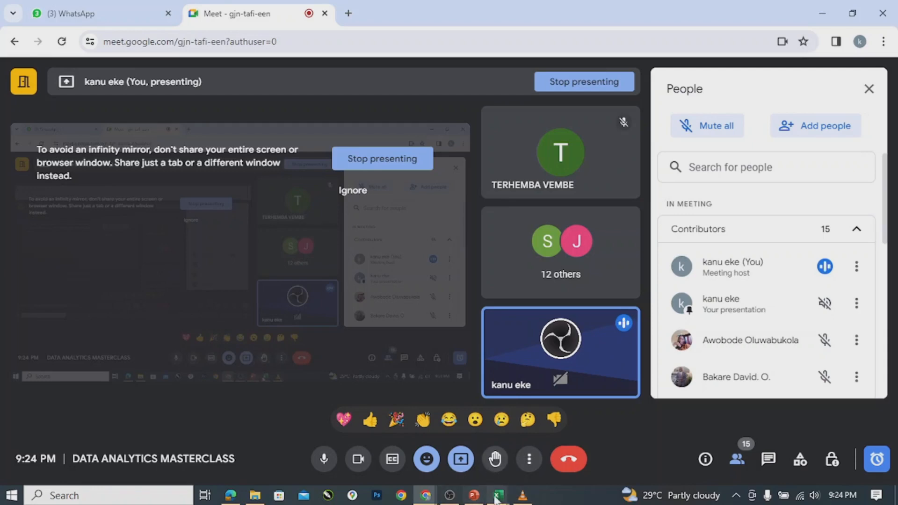
pyautogui.moveTo(496, 499)
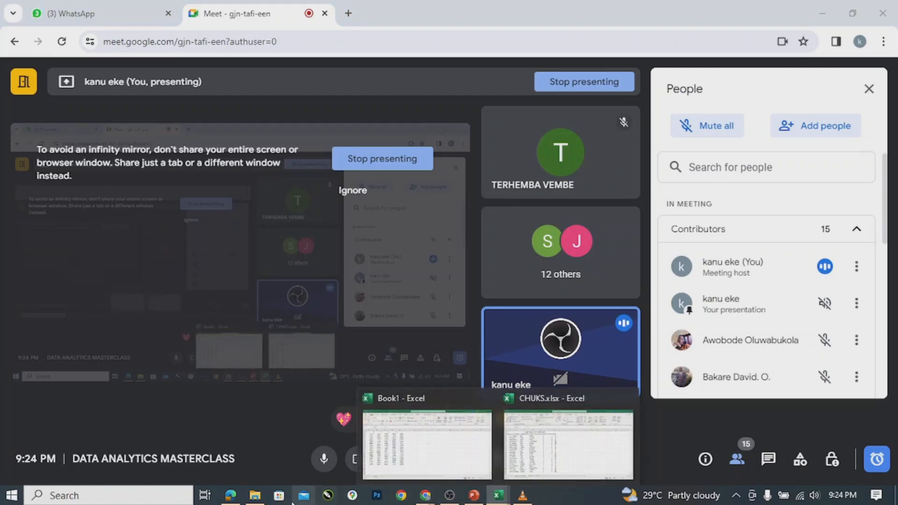
pyautogui.click(232, 496)
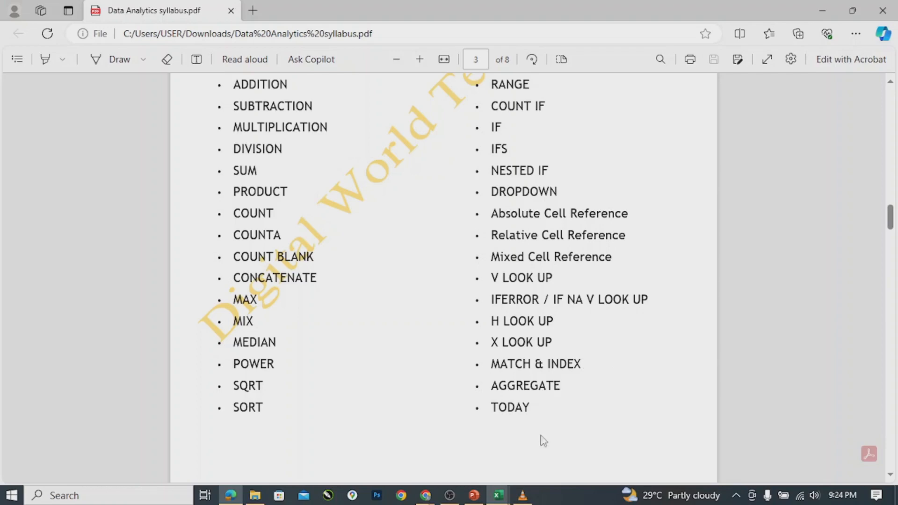
# Return to the CHUKS.xlsx workbook from the Excel taskbar preview.
pyautogui.moveTo(498, 498)
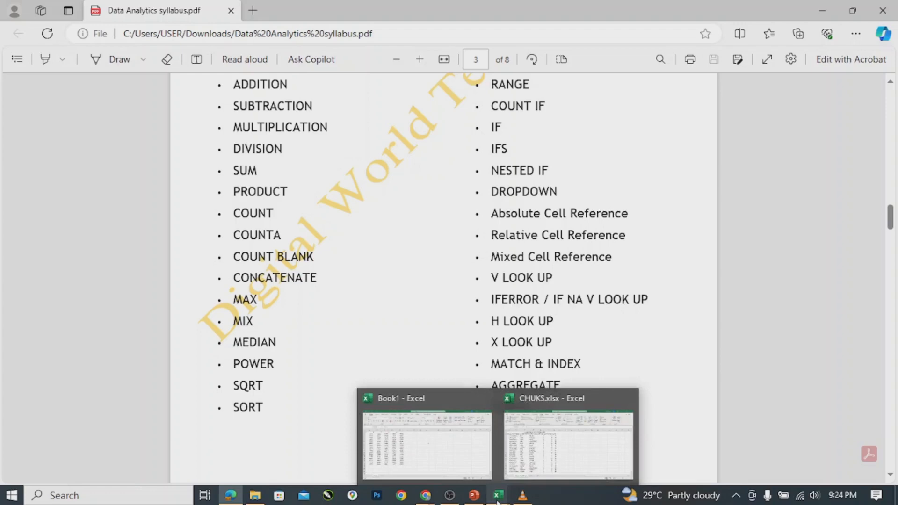
pyautogui.click(569, 444)
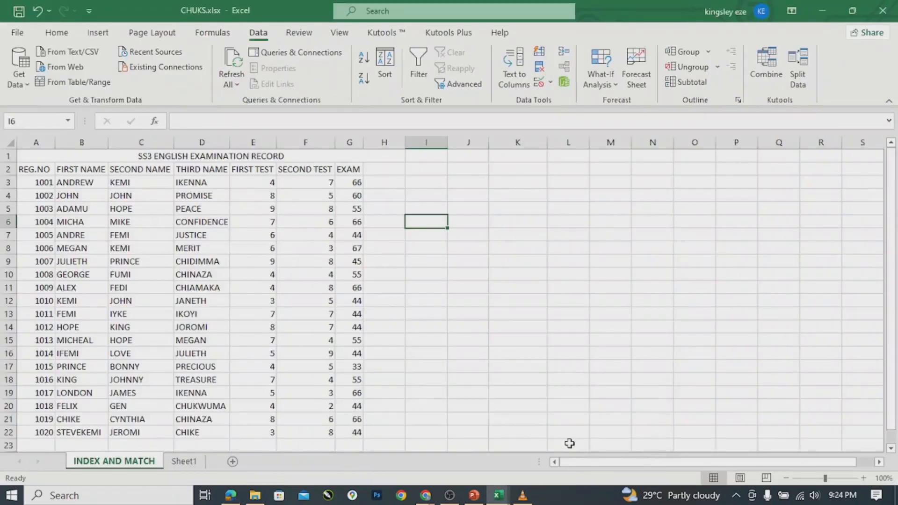
# Type =AGG into J4, then erase it so J4 is empty.
pyautogui.click(468, 192)
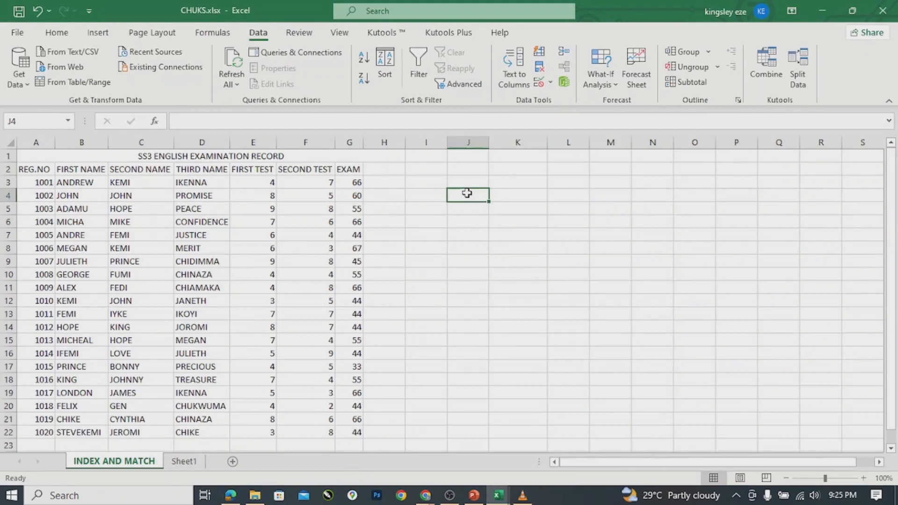
pyautogui.write('=')
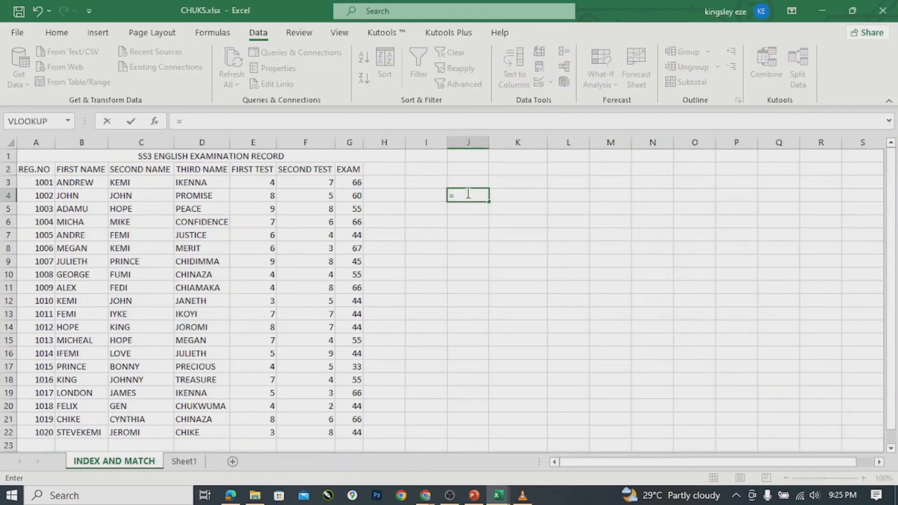
pyautogui.write('AGG')
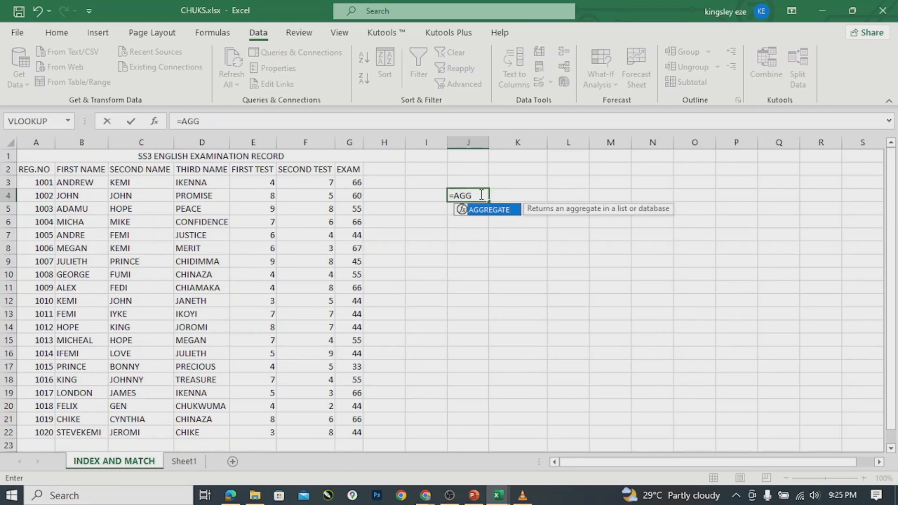
pyautogui.click(482, 194)
pyautogui.press('BackSpace')
pyautogui.press('BackSpace')
pyautogui.press('BackSpace')
pyautogui.press('BackSpace')
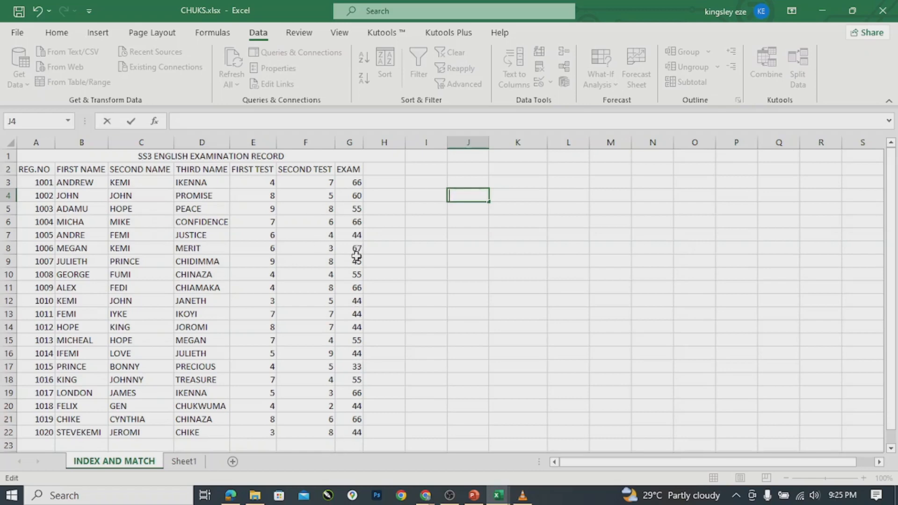
# Replace G7's EXAM score with =VLOOKUP(1,2,3,TRUE) so it returns a #N/A error.
pyautogui.click(350, 232)
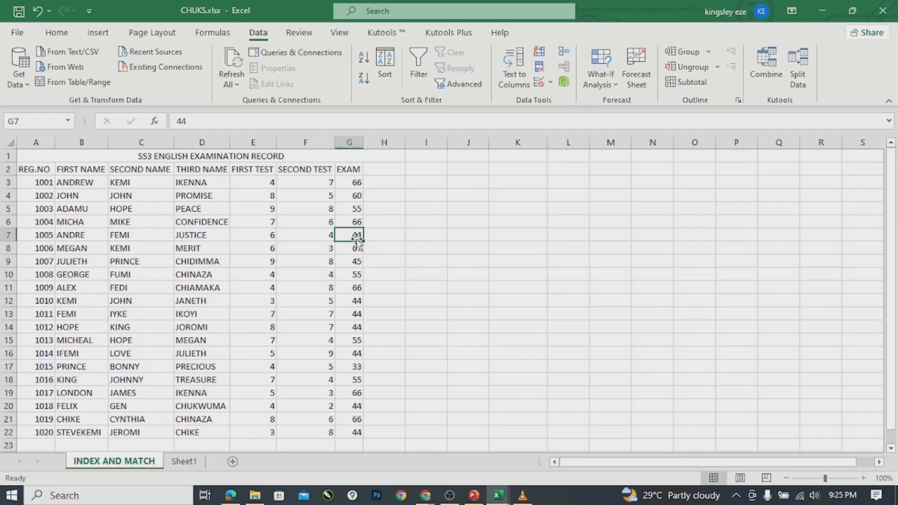
pyautogui.write('=')
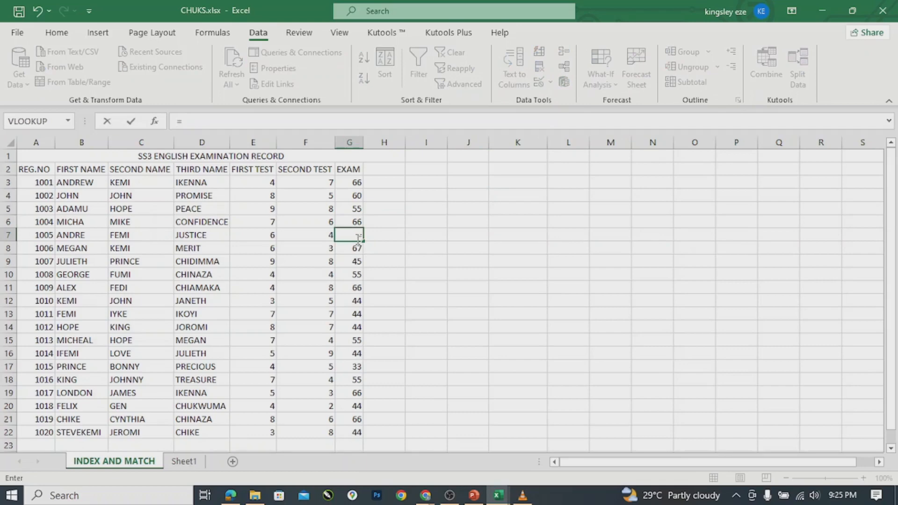
pyautogui.write('VL')
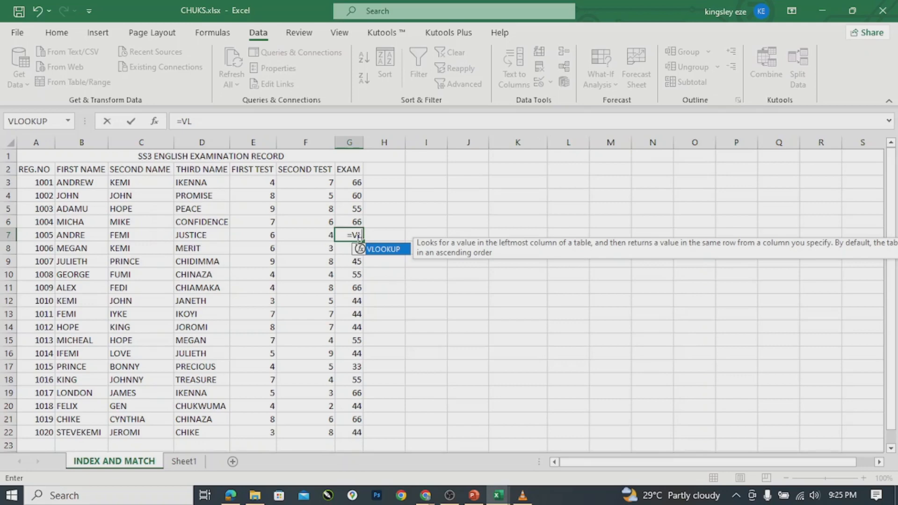
pyautogui.press('Tab')
pyautogui.write('123')
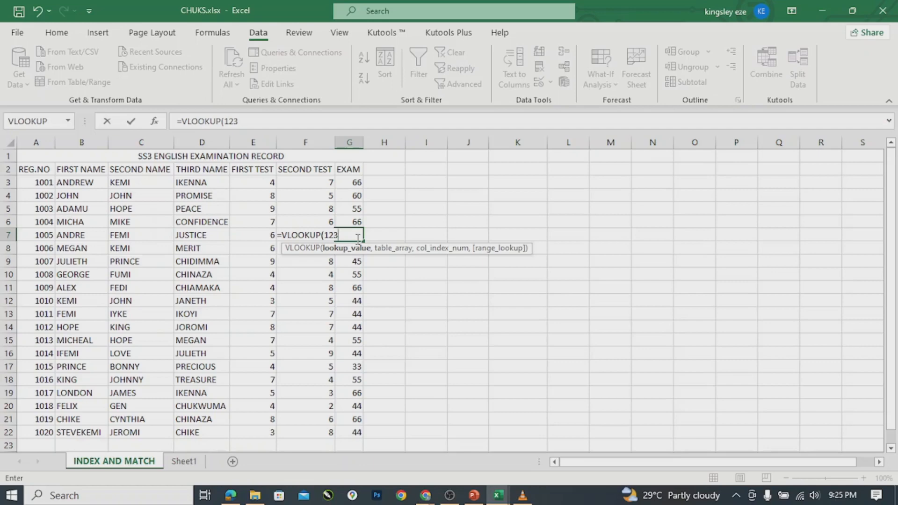
pyautogui.write(',')
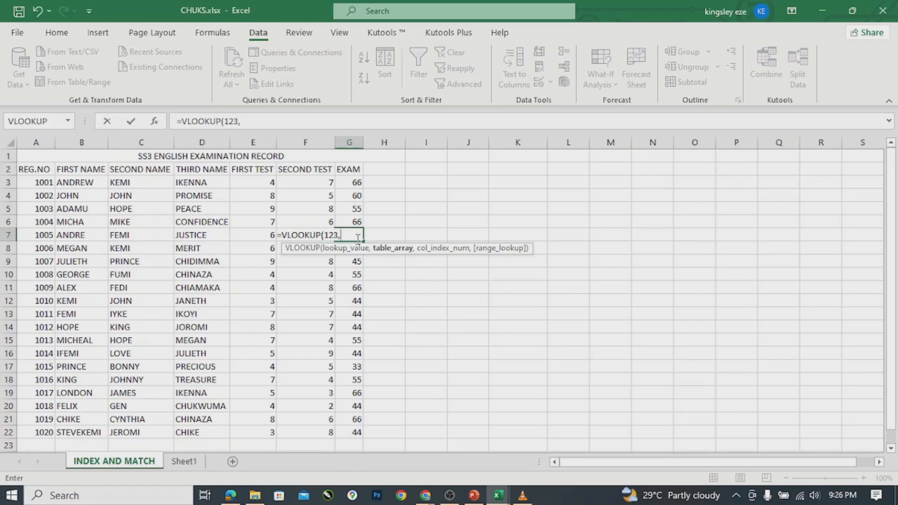
pyautogui.press('BackSpace')
pyautogui.press('BackSpace')
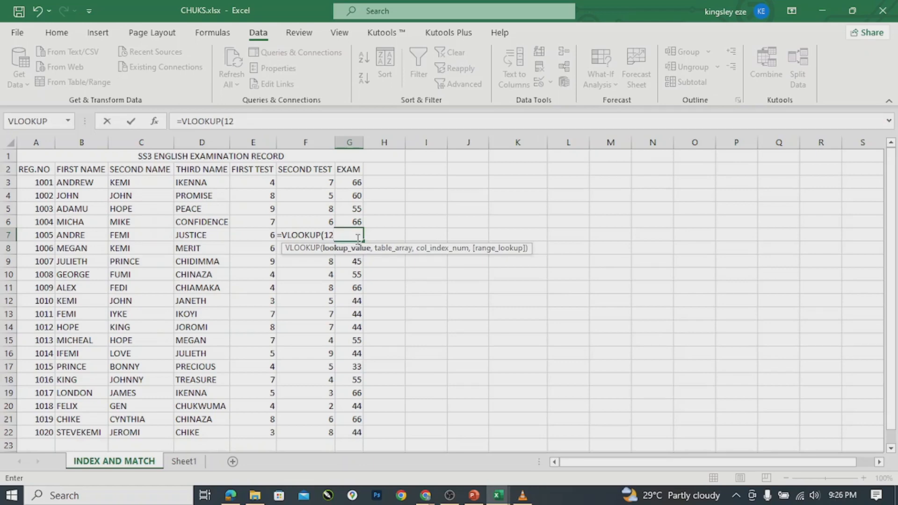
pyautogui.press('BackSpace')
pyautogui.write(',')
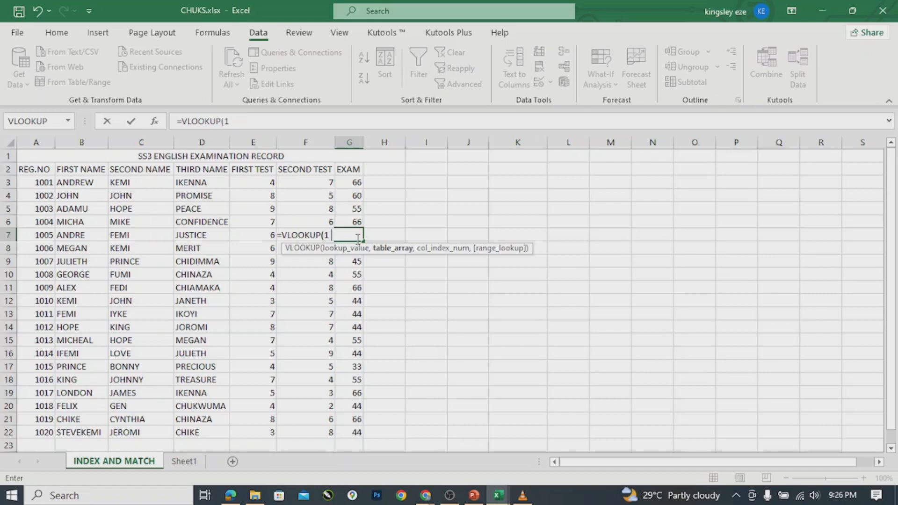
pyautogui.write('2,')
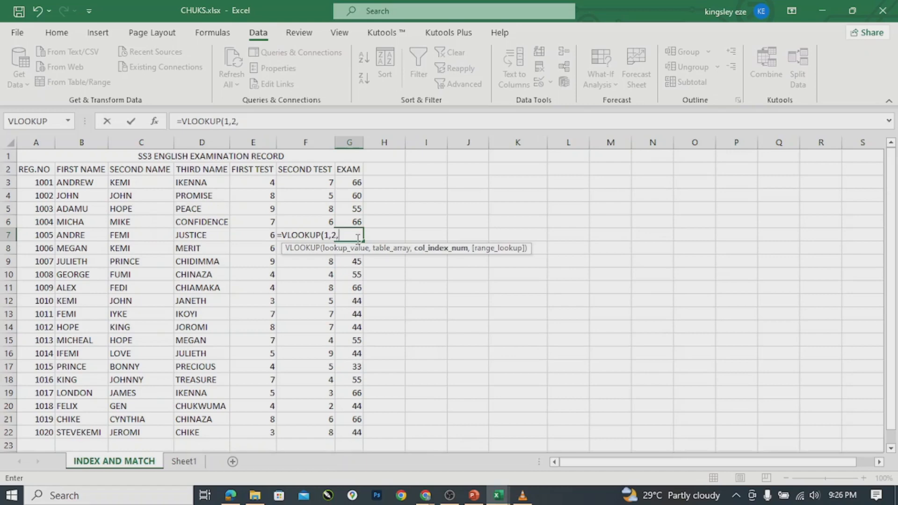
pyautogui.write('3,')
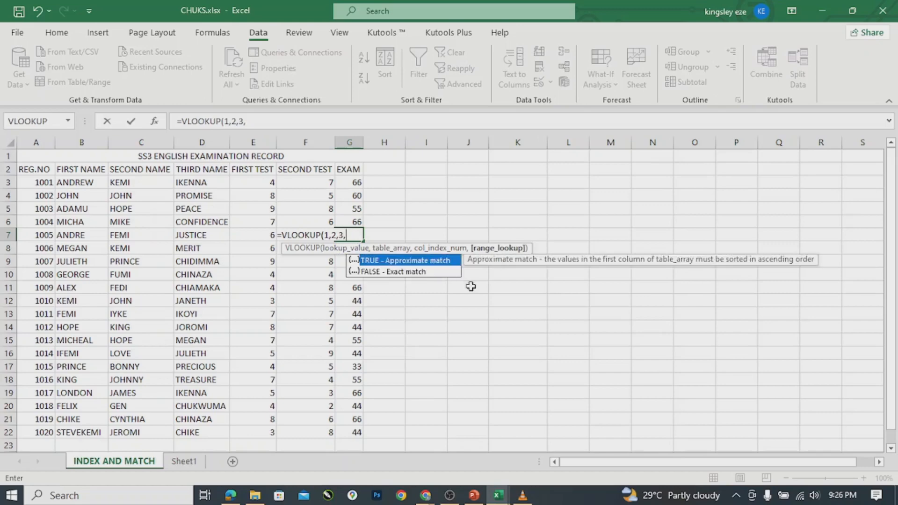
pyautogui.doubleClick(415, 265)
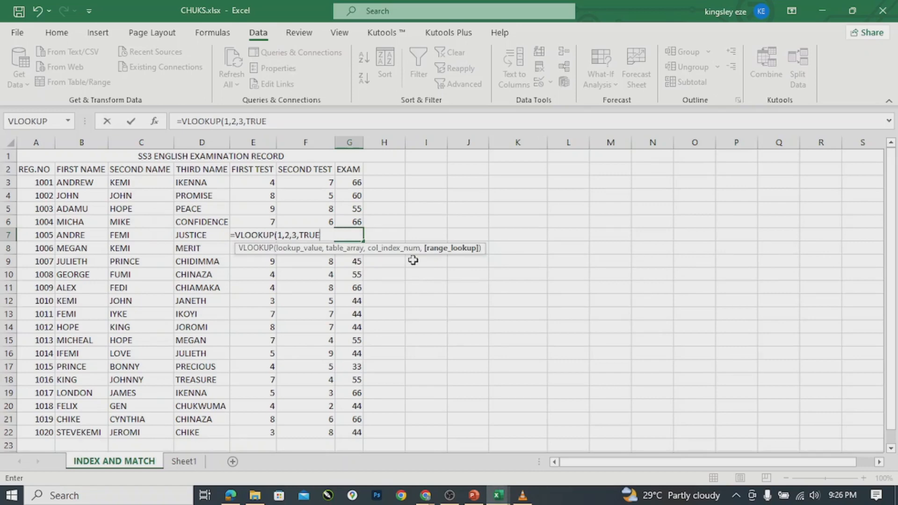
pyautogui.write(')')
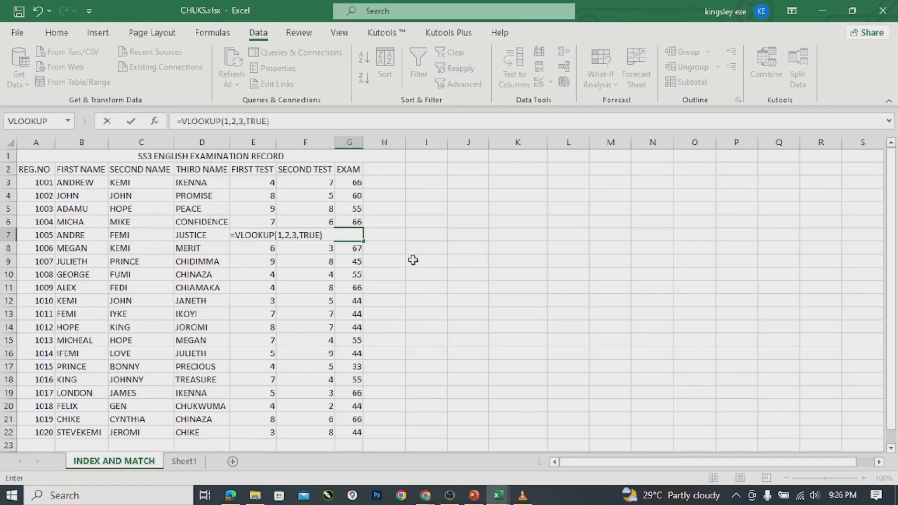
pyautogui.press('Return')
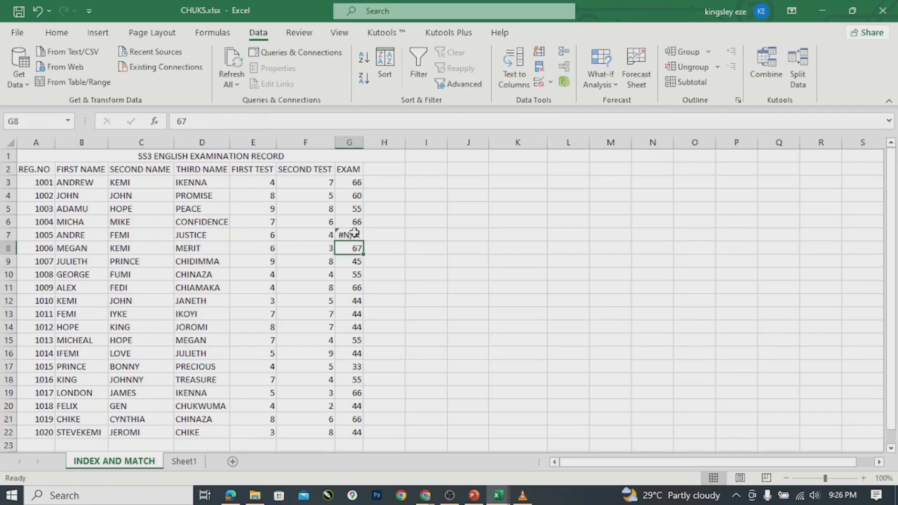
pyautogui.click(356, 234)
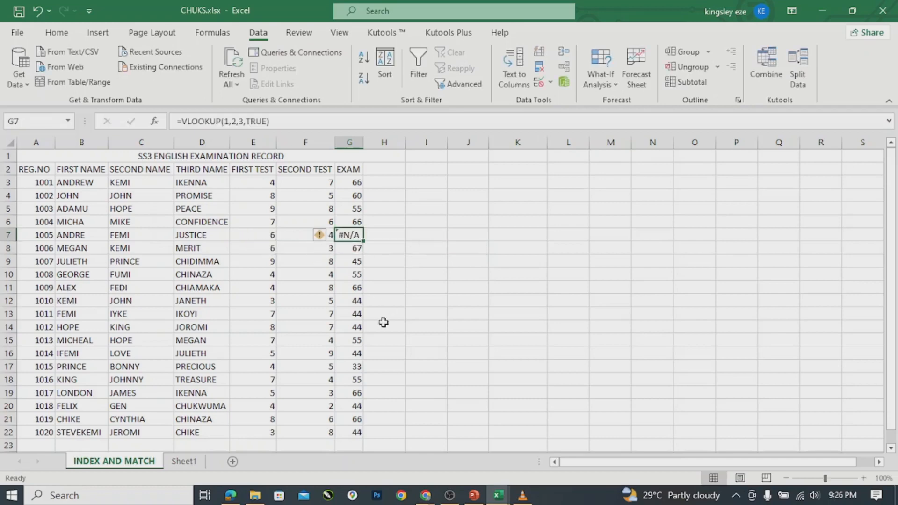
# Enter =VLOOKUP(1,2,3,TRUE) in G13 so its EXAM score also shows #N/A.
pyautogui.click(346, 314)
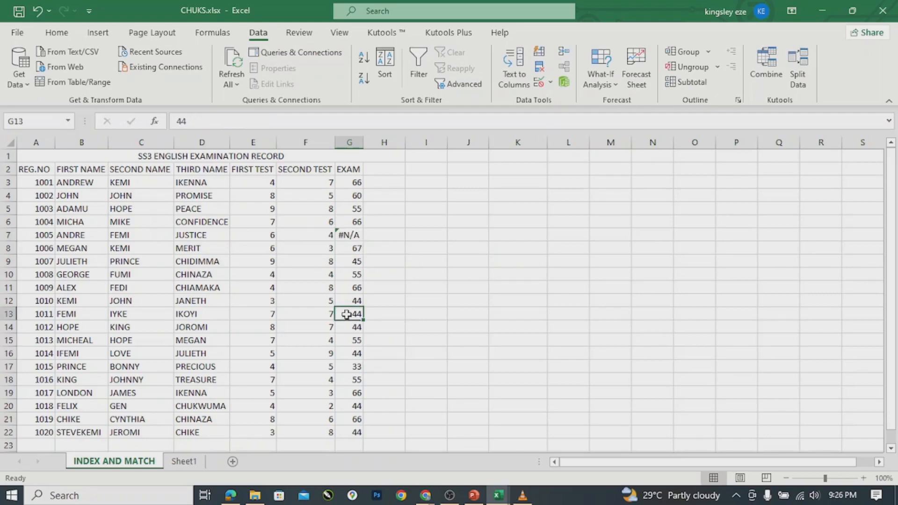
pyautogui.write('=')
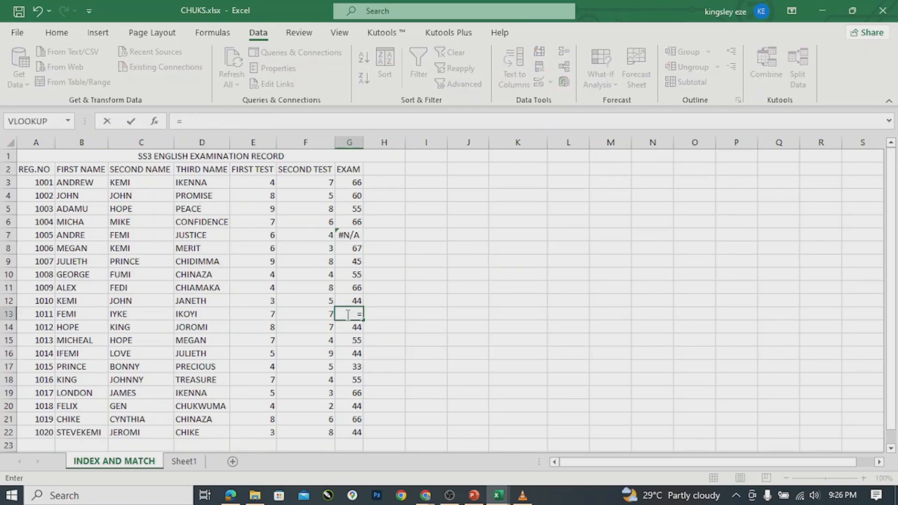
pyautogui.write('VL')
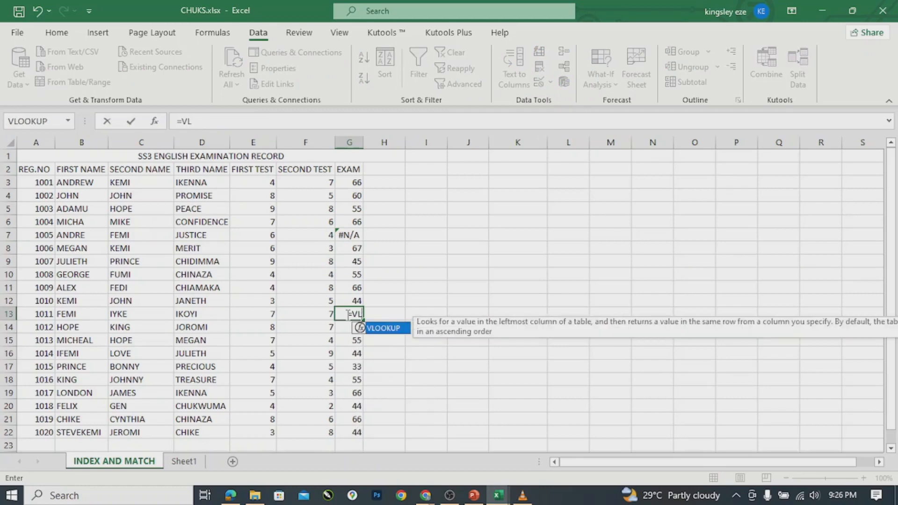
pyautogui.press('Tab')
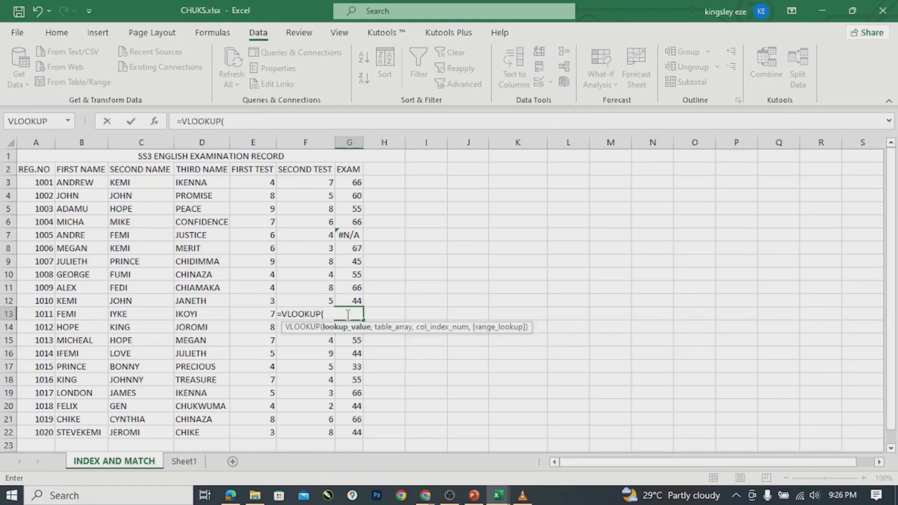
pyautogui.write('1,')
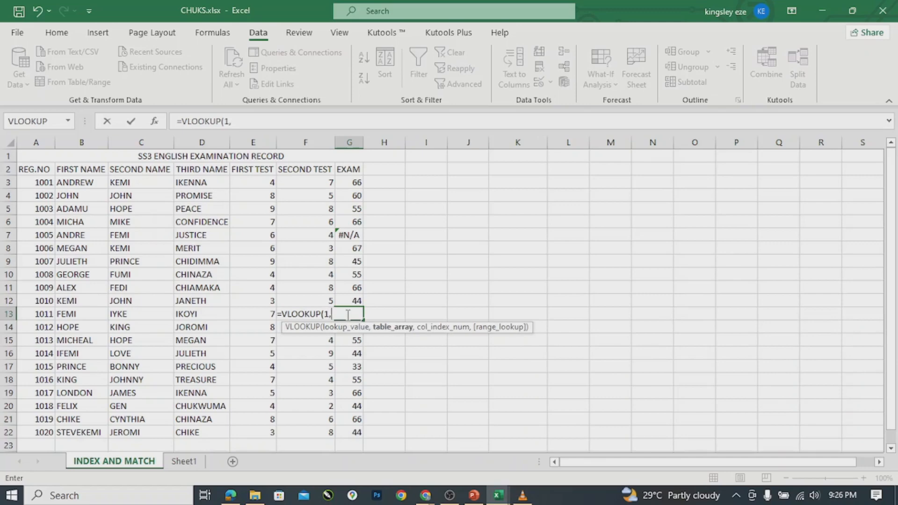
pyautogui.write('2,')
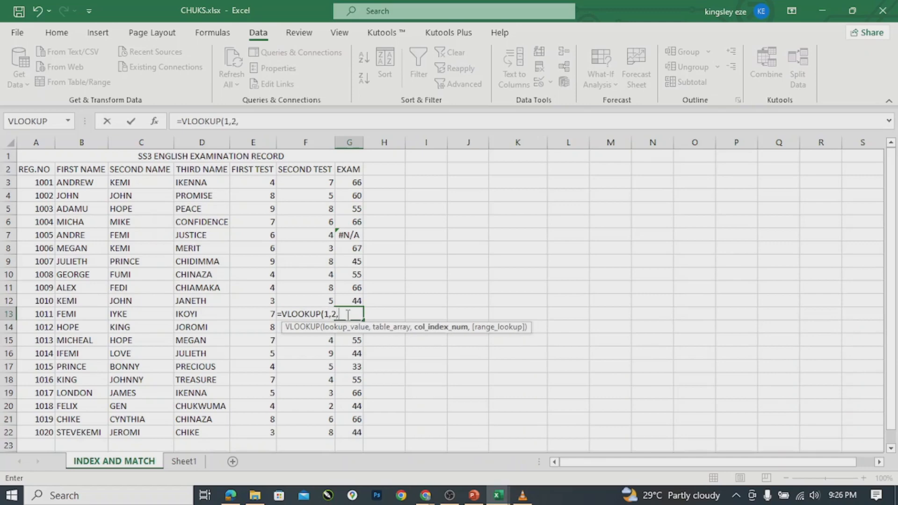
pyautogui.write('3,')
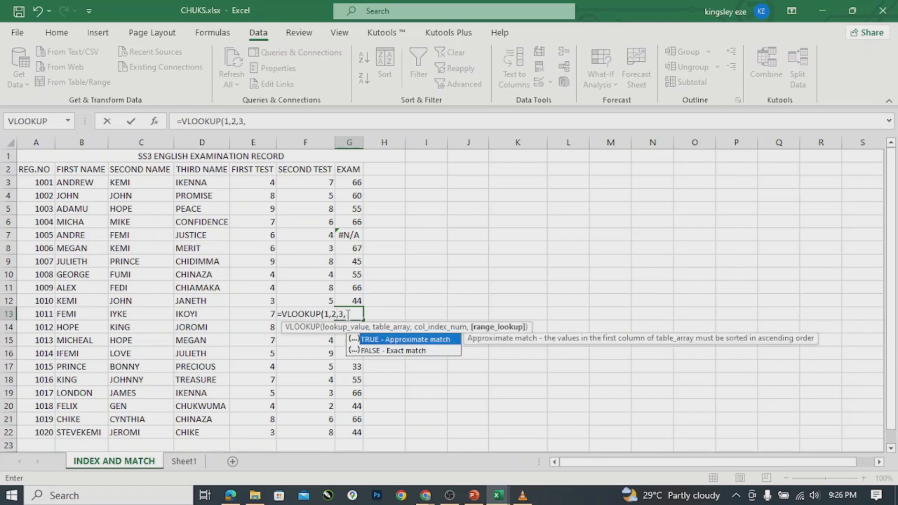
pyautogui.doubleClick(384, 337)
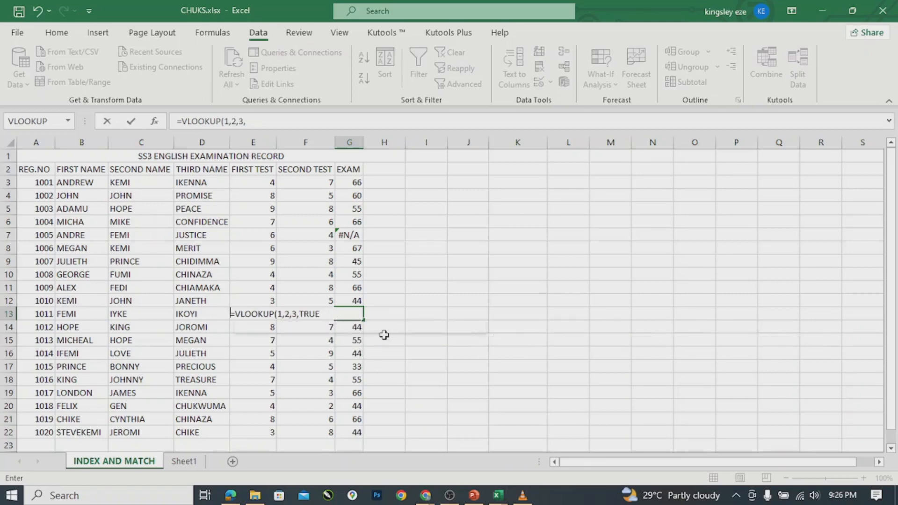
pyautogui.write(')')
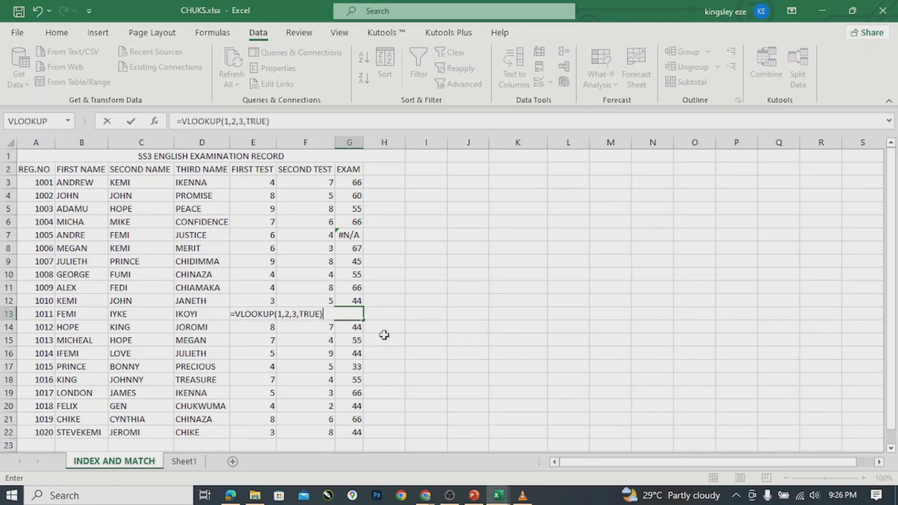
pyautogui.press('Return')
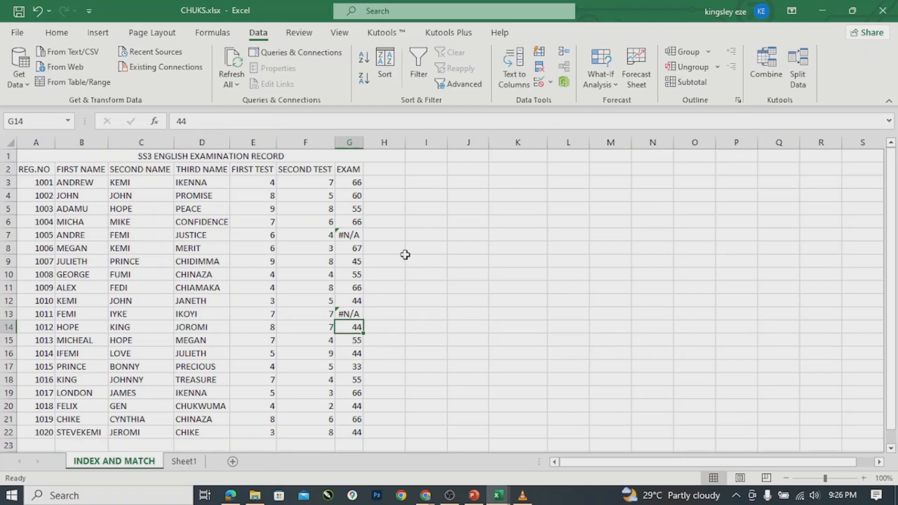
pyautogui.click(384, 235)
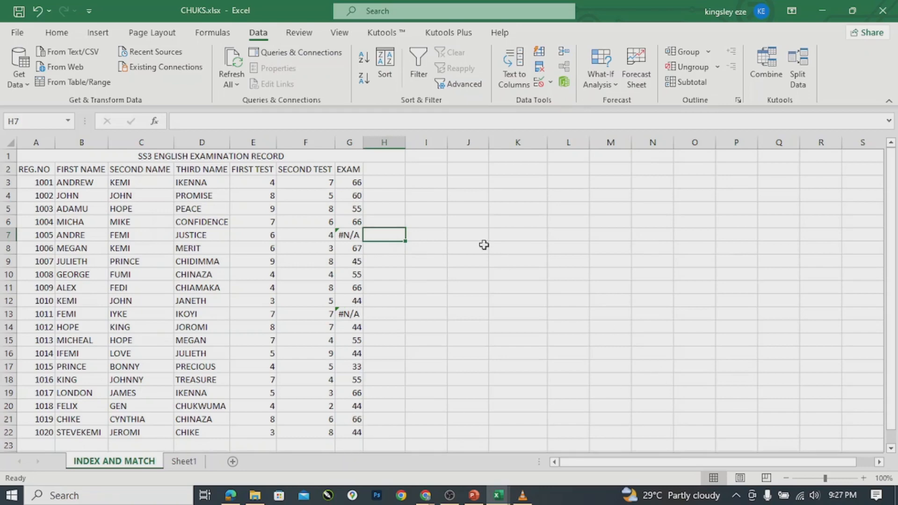
pyautogui.click(892, 438)
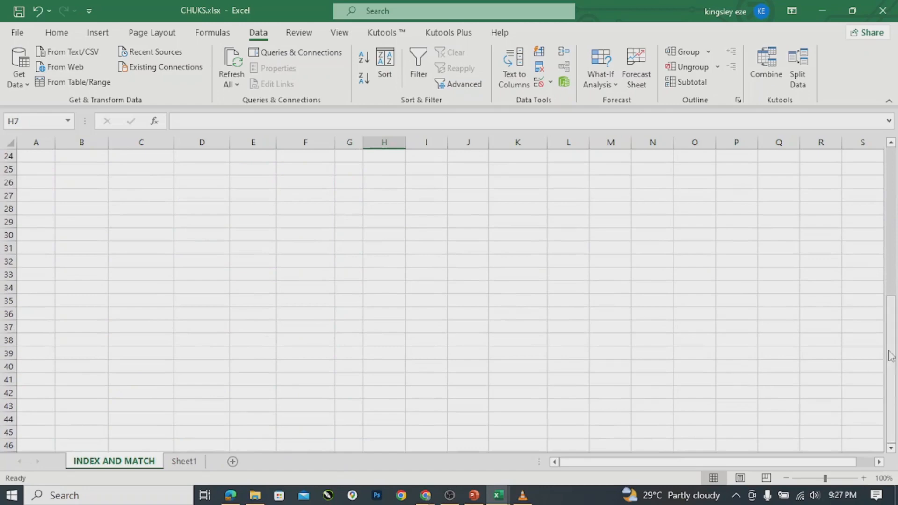
pyautogui.click(891, 276)
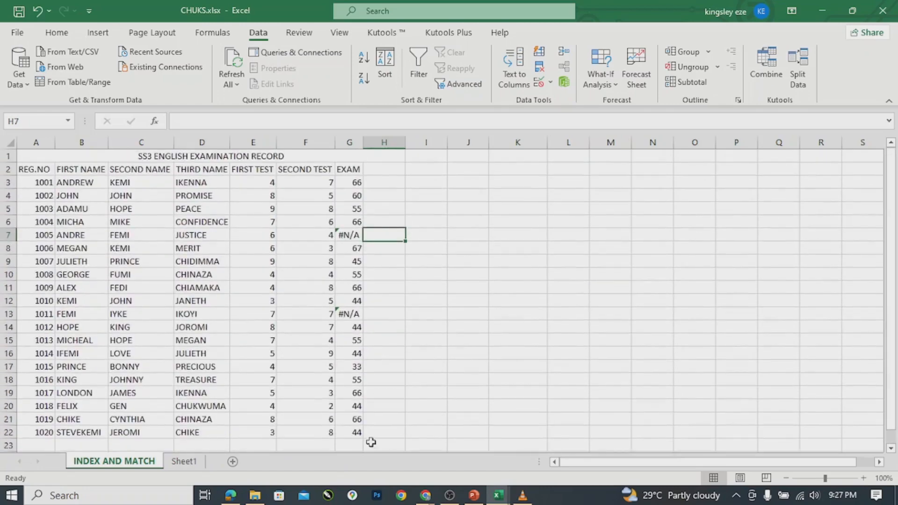
pyautogui.click(892, 449)
pyautogui.click(891, 449)
pyautogui.click(891, 449)
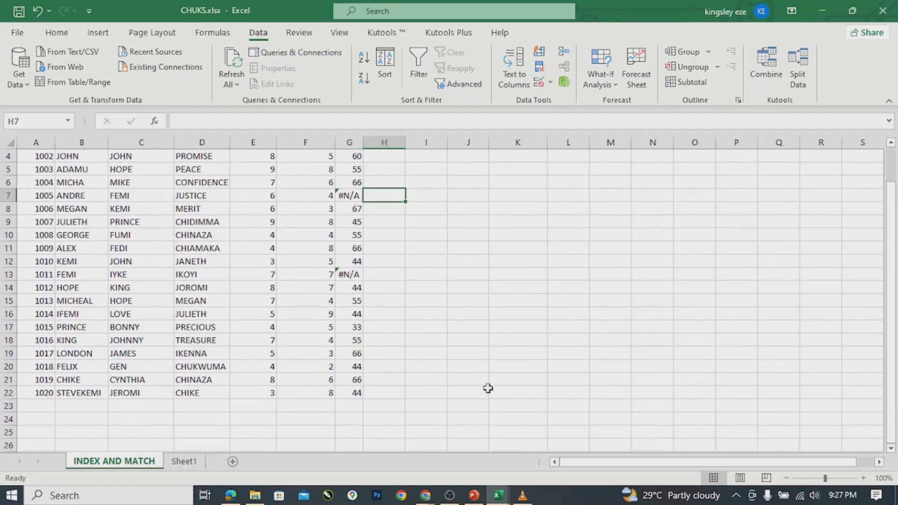
pyautogui.click(340, 406)
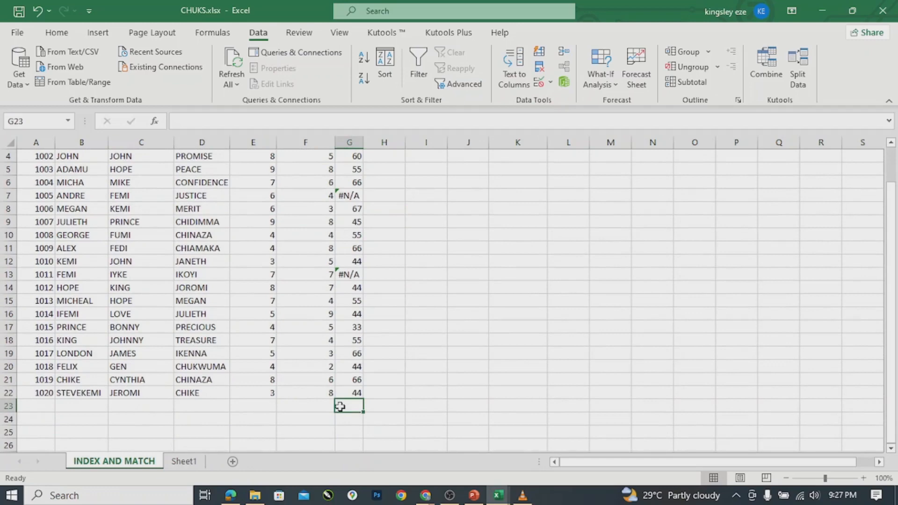
# Begin a =SUM( formula in G23 by choosing SUM from the AutoComplete suggestions.
pyautogui.write('=S')
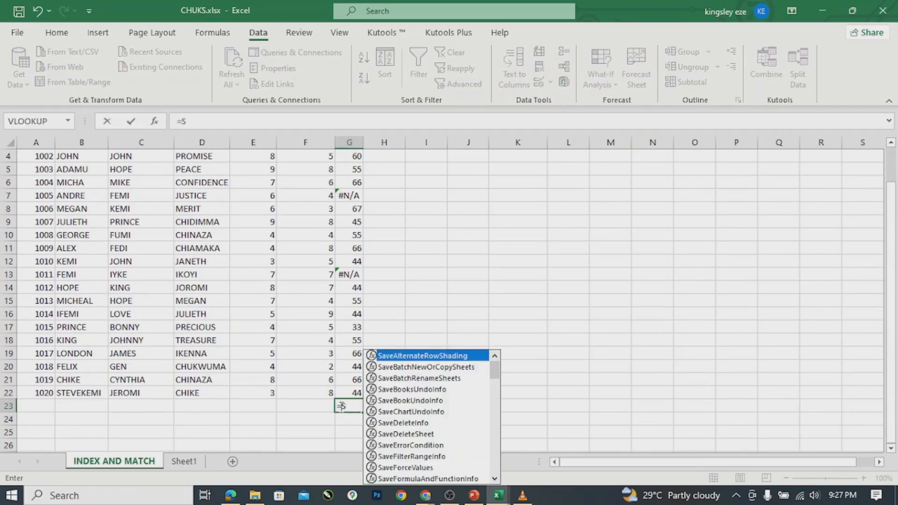
pyautogui.write('U')
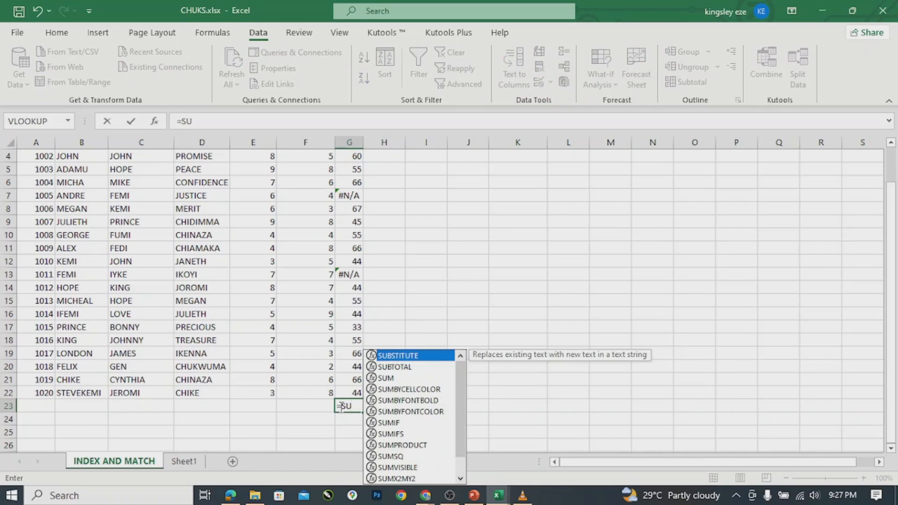
pyautogui.click(392, 379)
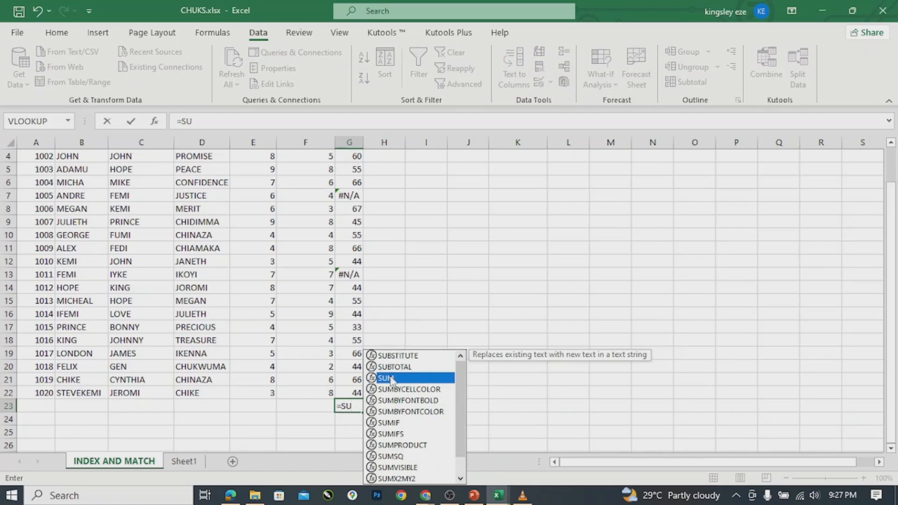
pyautogui.doubleClick(392, 378)
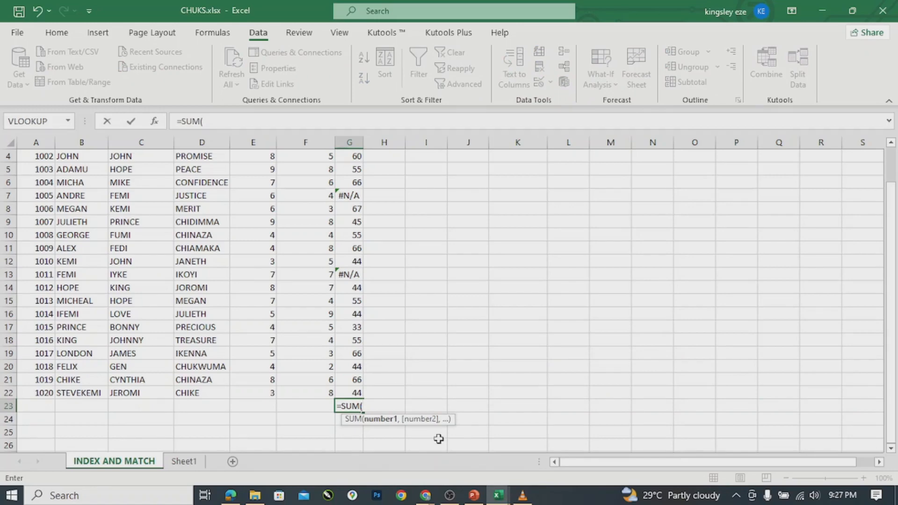
pyautogui.moveTo(426, 497)
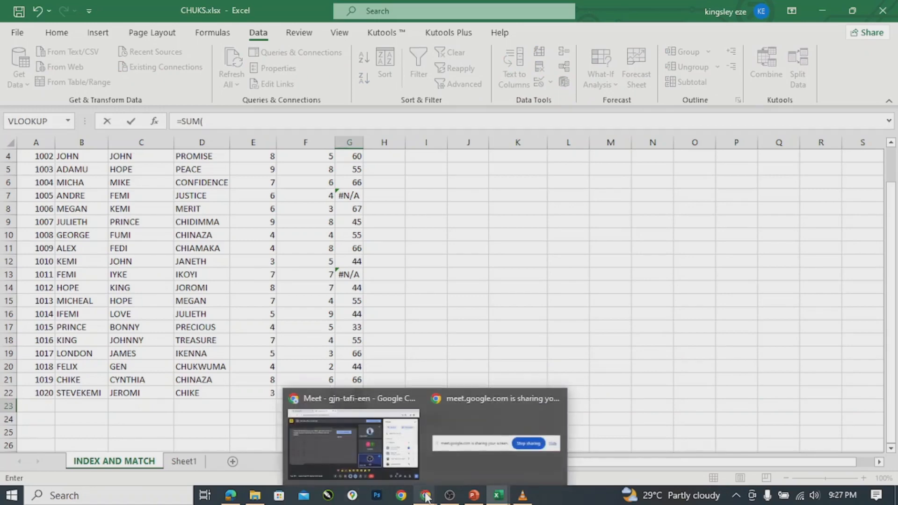
pyautogui.click(340, 458)
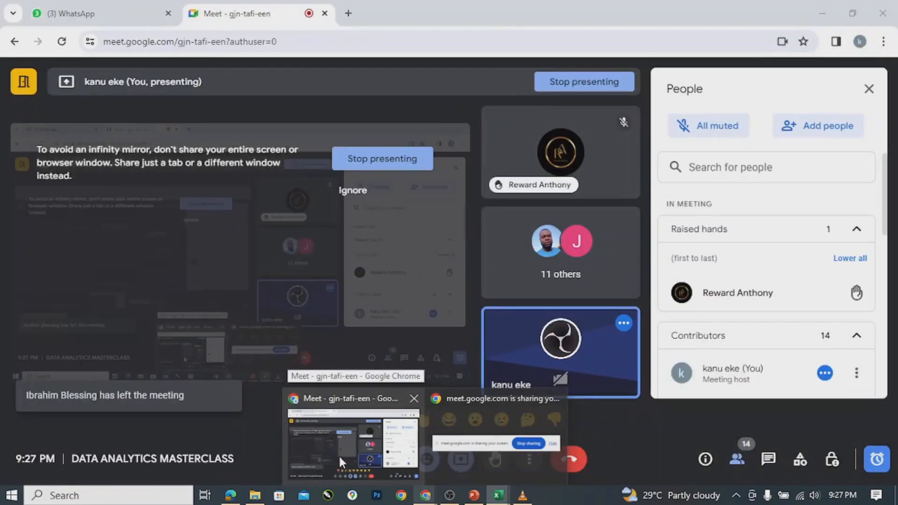
pyautogui.click(338, 454)
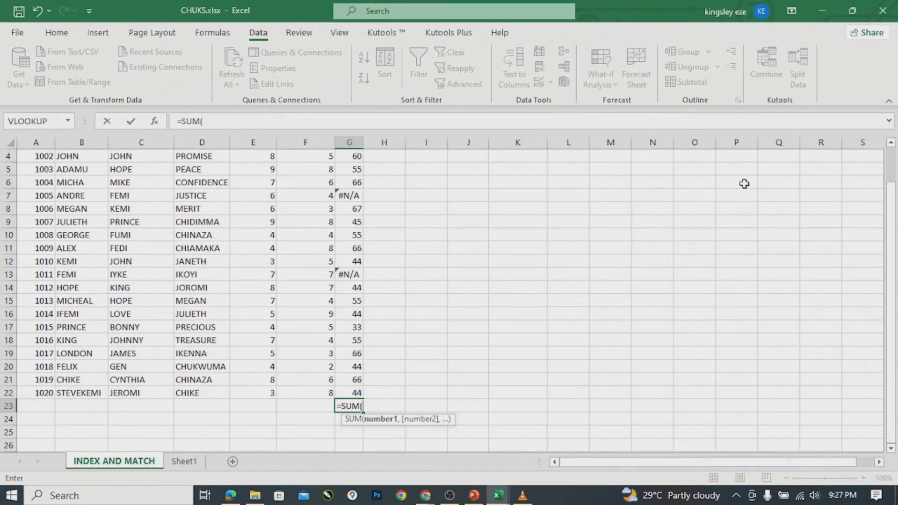
# Complete G23 as =SUM(G3:G22) and confirm it returns #N/A.
pyautogui.click(891, 144)
pyautogui.click(891, 143)
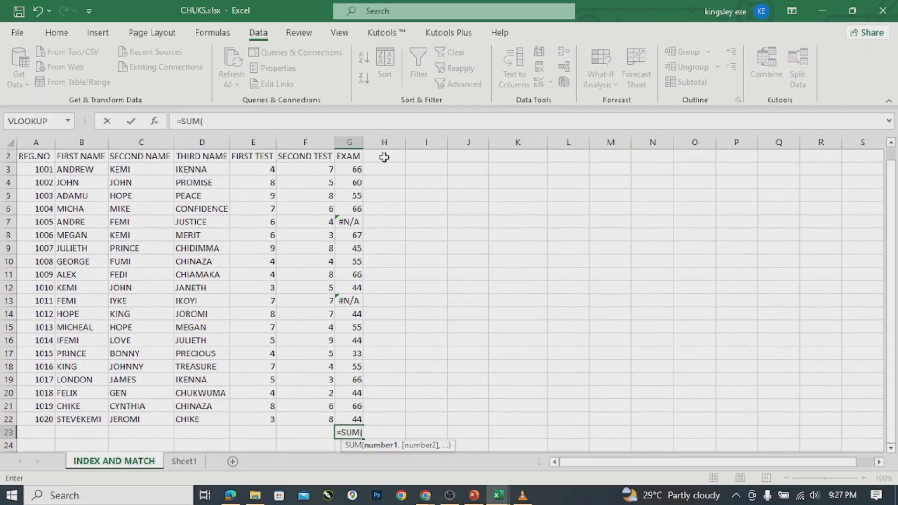
pyautogui.click(354, 171)
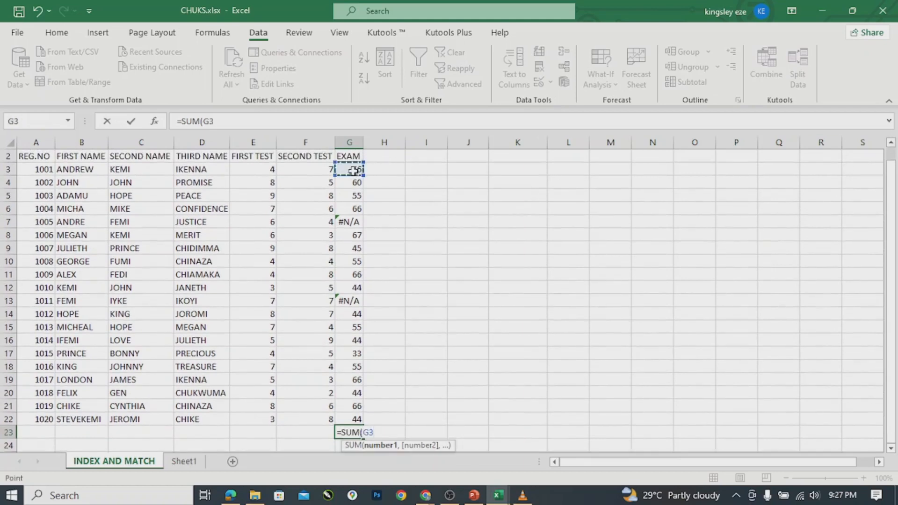
pyautogui.keyDown('shift'); pyautogui.click(356, 419); pyautogui.keyUp('shift')
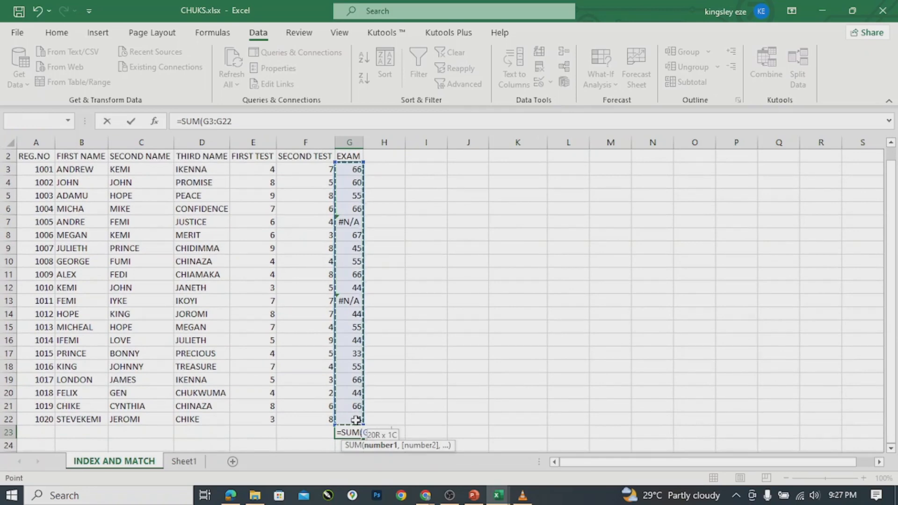
pyautogui.write(')')
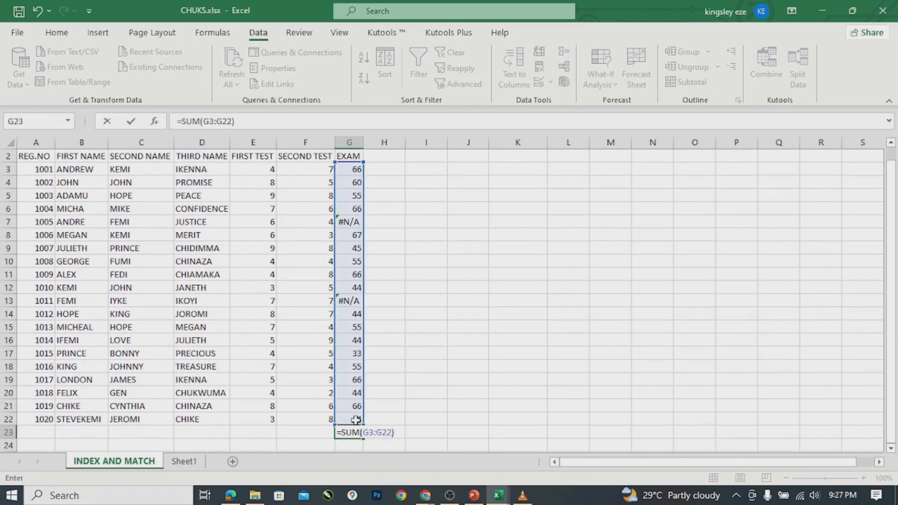
pyautogui.press('Return')
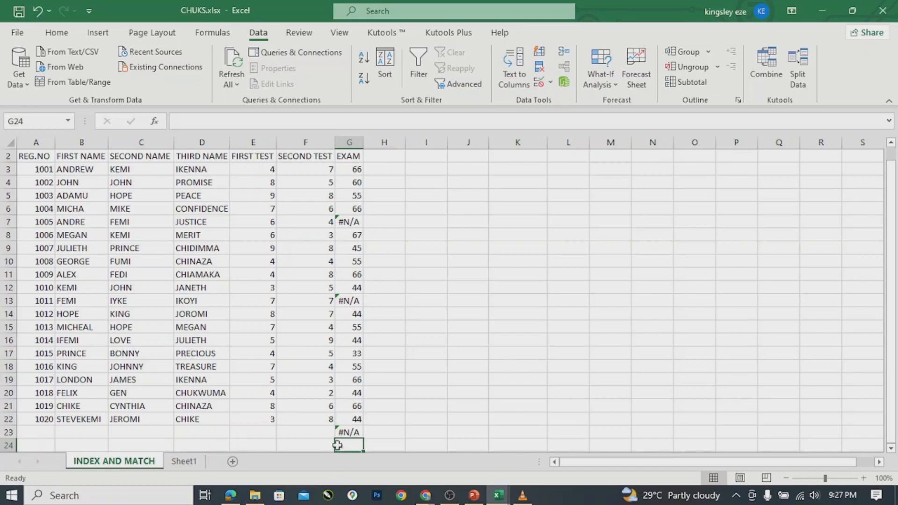
pyautogui.click(344, 433)
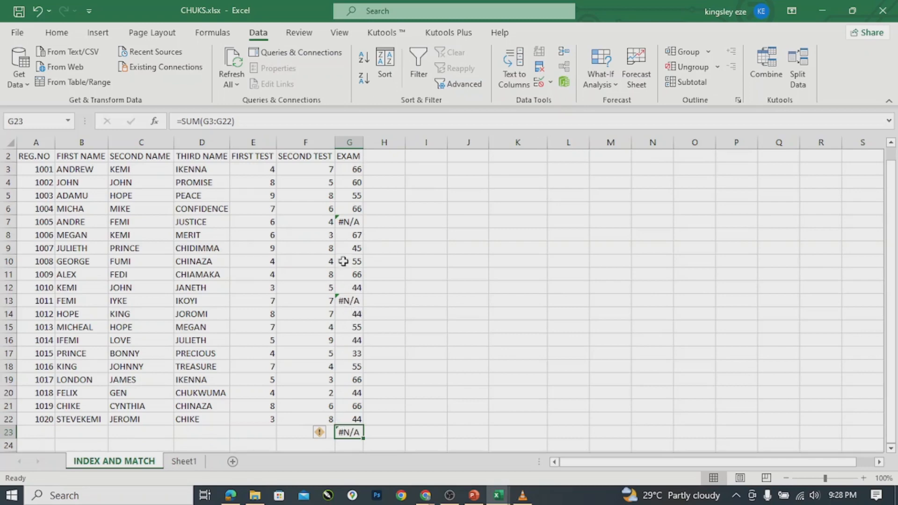
# Clear G23's SUM formula and start =AGGREGATE( in its place.
pyautogui.doubleClick(348, 432)
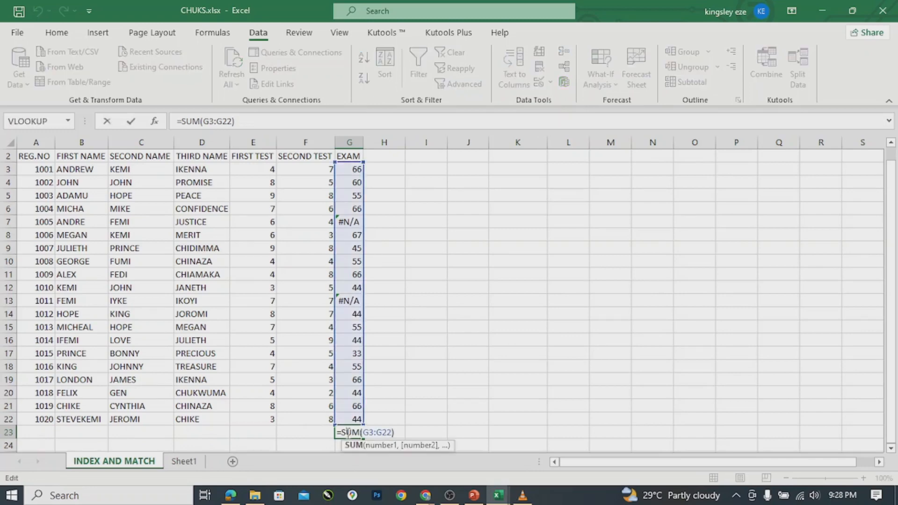
pyautogui.click(405, 430)
pyautogui.press('BackSpace')
pyautogui.press('BackSpace')
pyautogui.press('BackSpace')
pyautogui.press('BackSpace')
pyautogui.press('BackSpace')
pyautogui.press('BackSpace')
pyautogui.press('BackSpace')
pyautogui.press('BackSpace')
pyautogui.press('BackSpace')
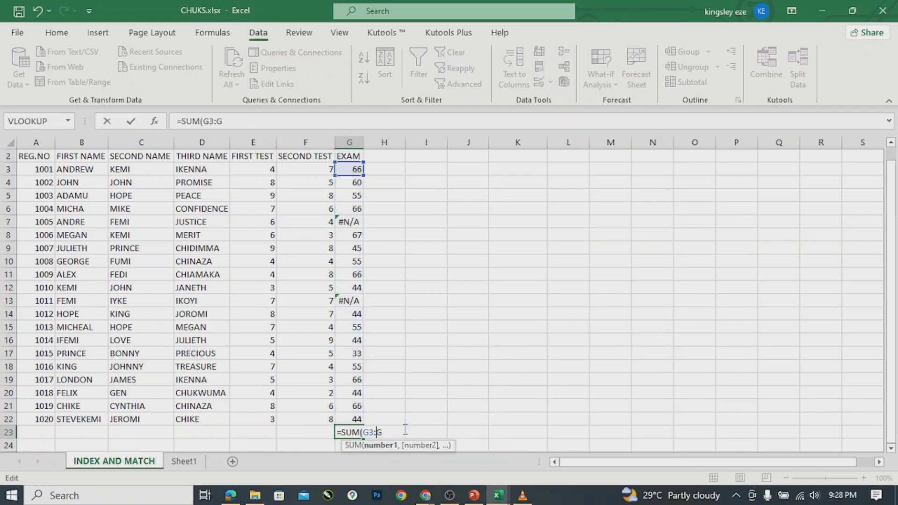
pyautogui.press('BackSpace')
pyautogui.press('BackSpace')
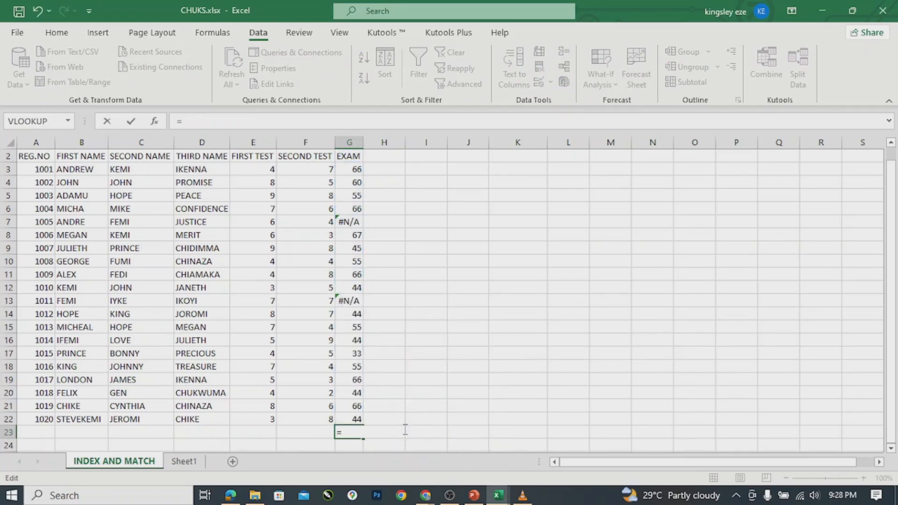
pyautogui.write('A')
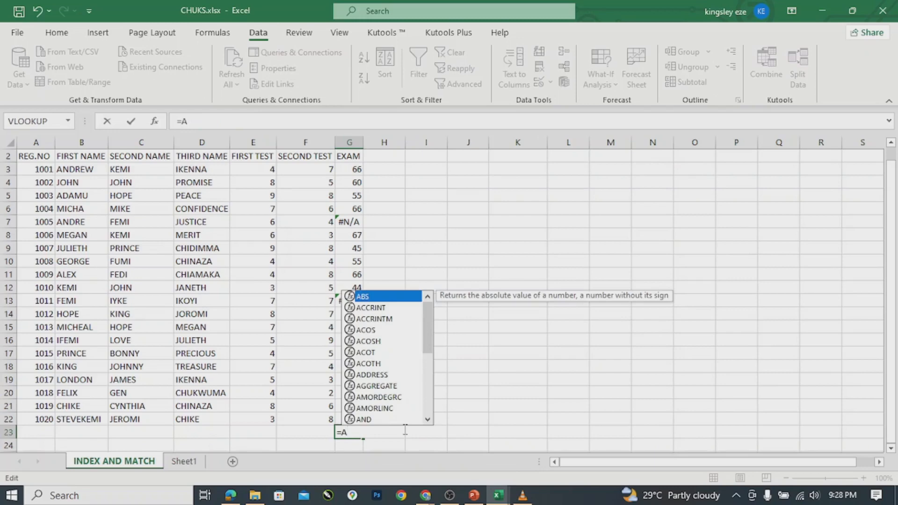
pyautogui.write('GG')
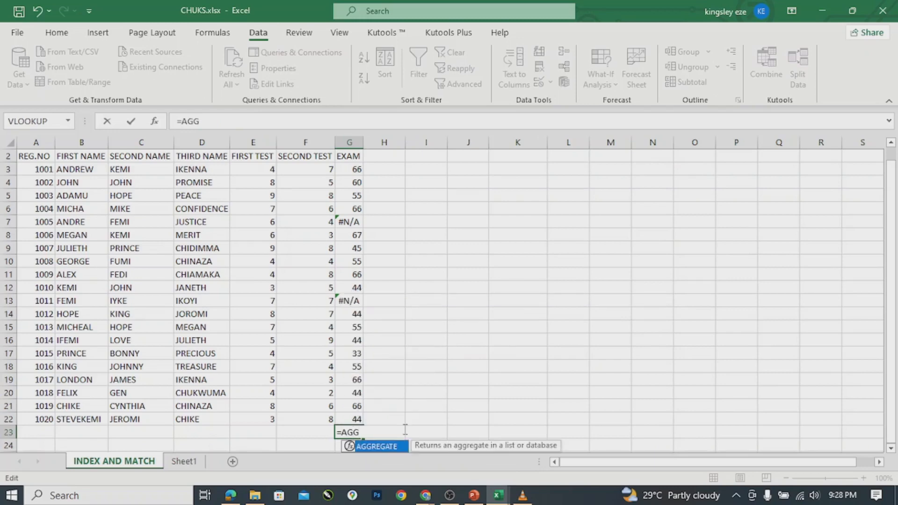
pyautogui.press('Tab')
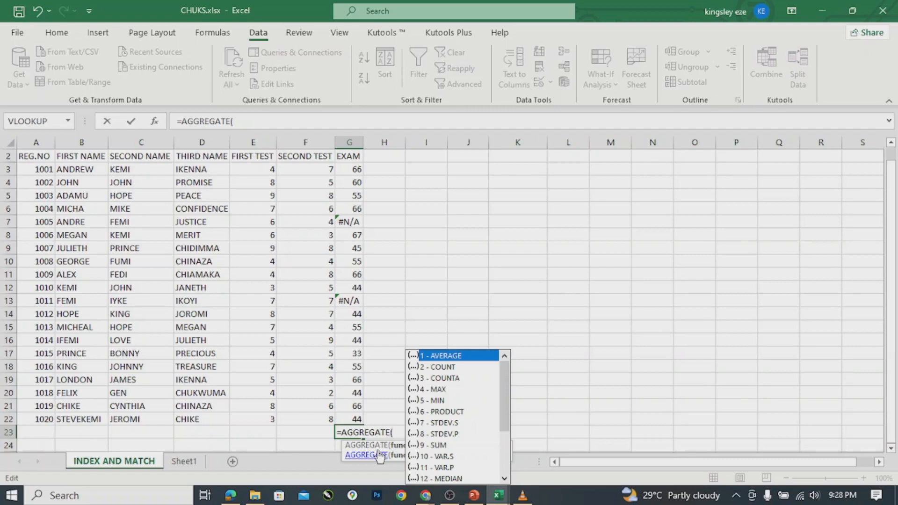
# Set G23's AGGREGATE function number to 9 (SUM), giving =AGGREGATE(9,.
pyautogui.doubleClick(438, 446)
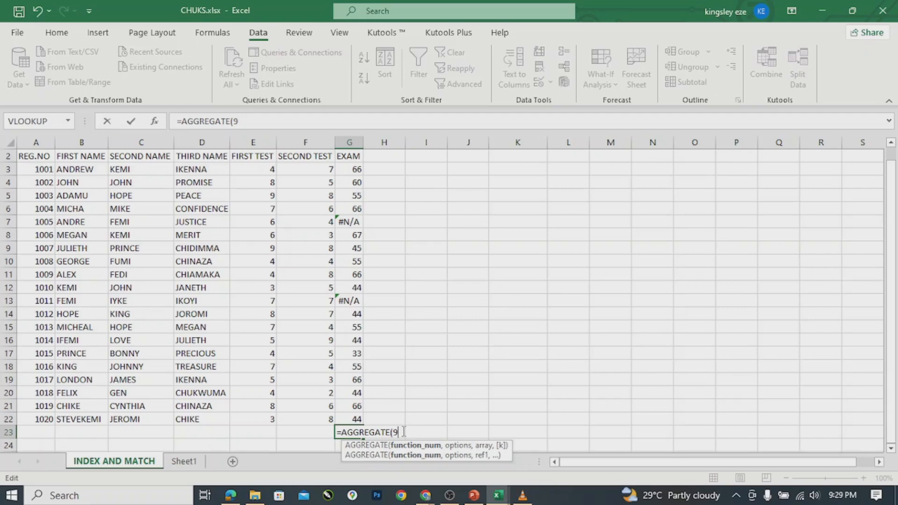
pyautogui.press('BackSpace')
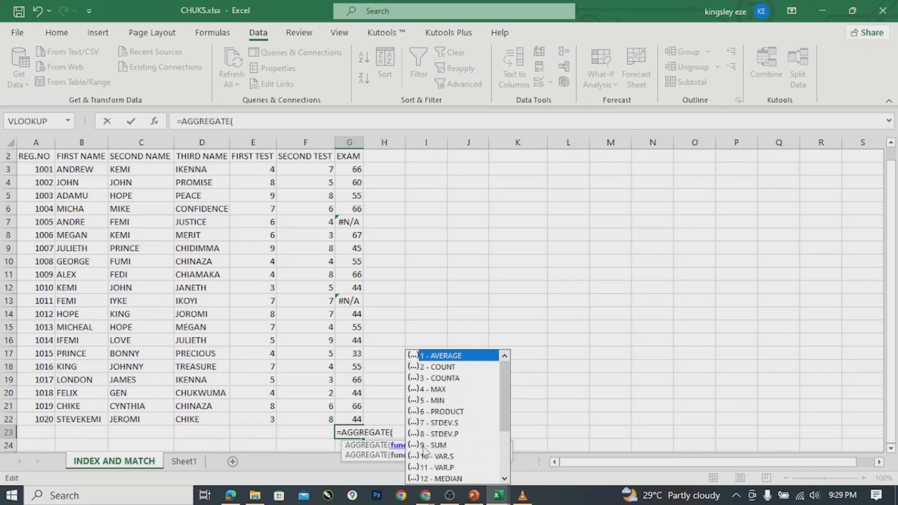
pyautogui.write('9,')
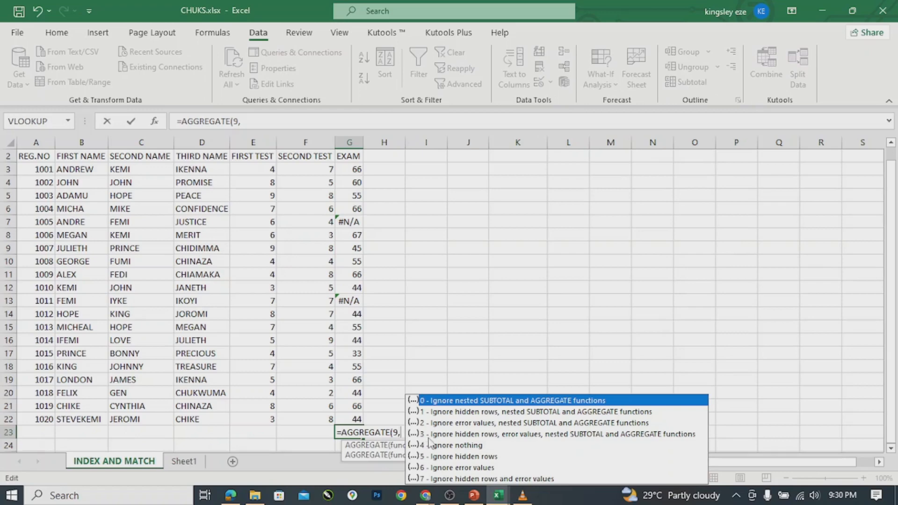
# Complete the formula as =AGGREGATE(9,3,G3:G22), totalling 975 while skipping the #N/A cells.
pyautogui.write('3,')
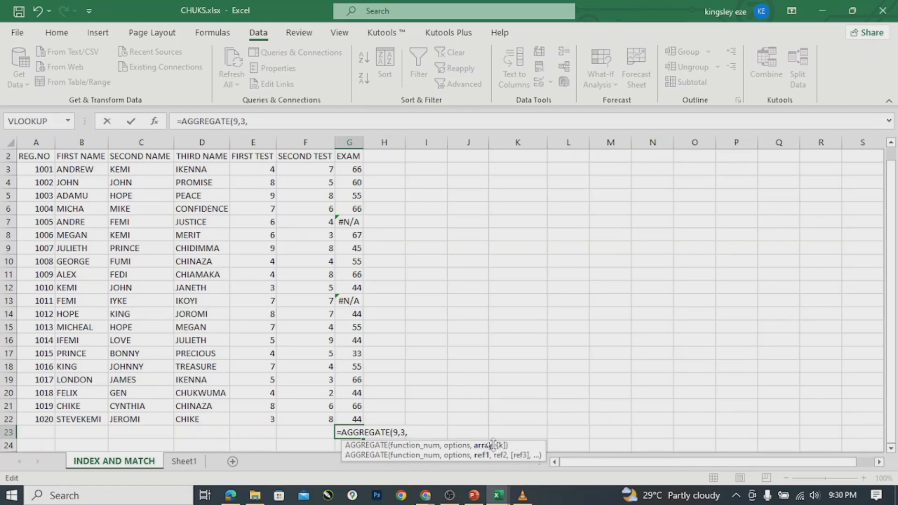
pyautogui.click(345, 168)
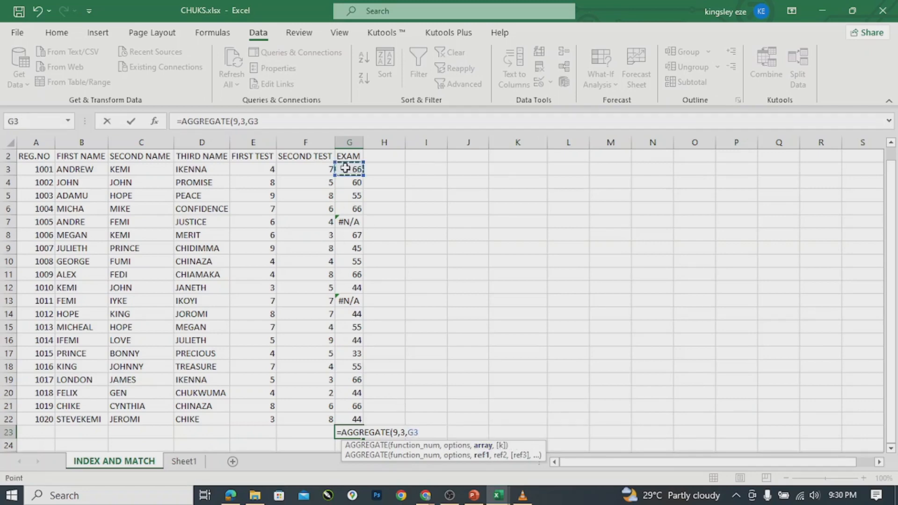
pyautogui.keyDown('shift'); pyautogui.click(346, 418); pyautogui.keyUp('shift')
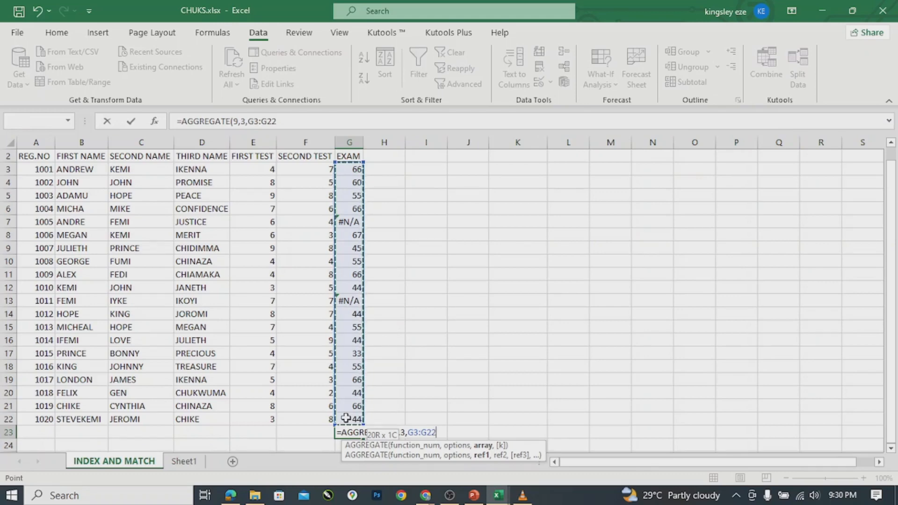
pyautogui.write(',')
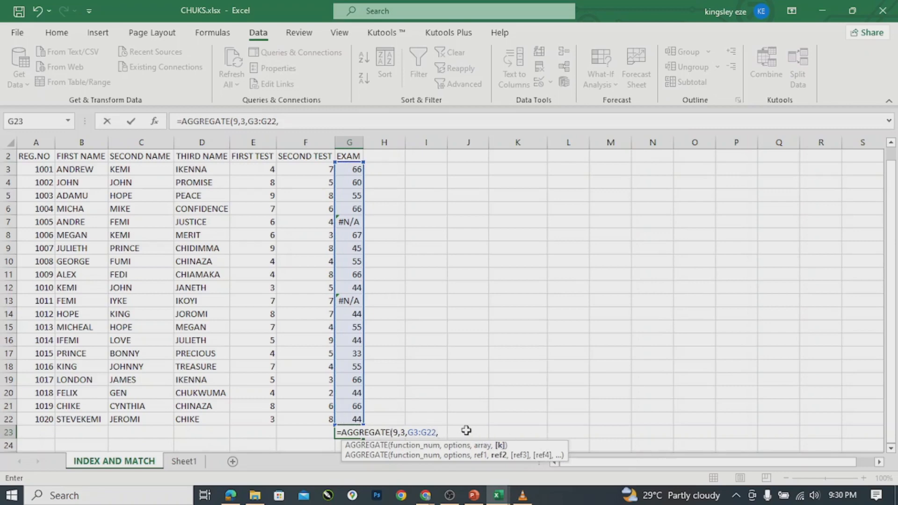
pyautogui.press('BackSpace')
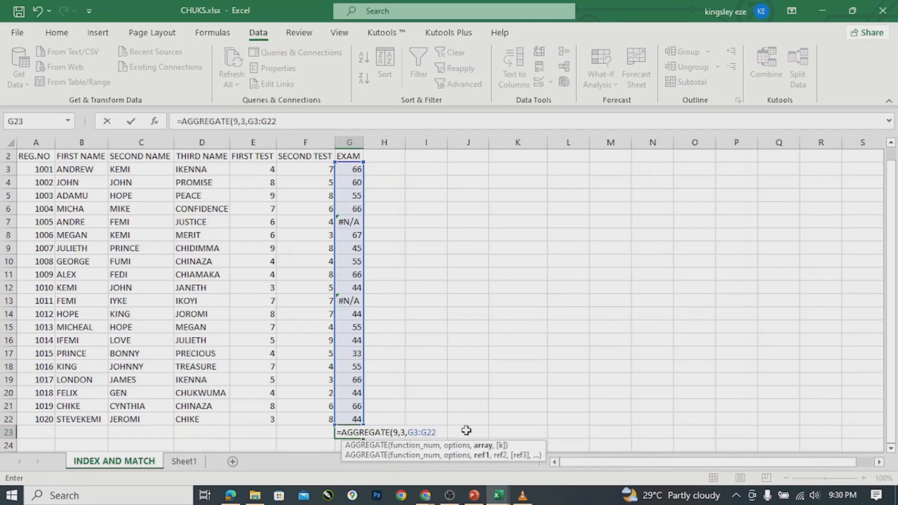
pyautogui.write(')')
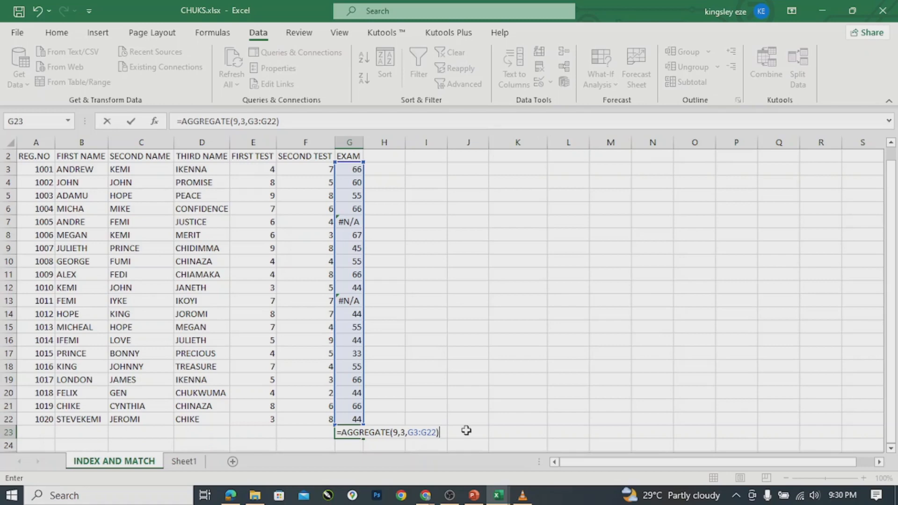
pyautogui.press('Return')
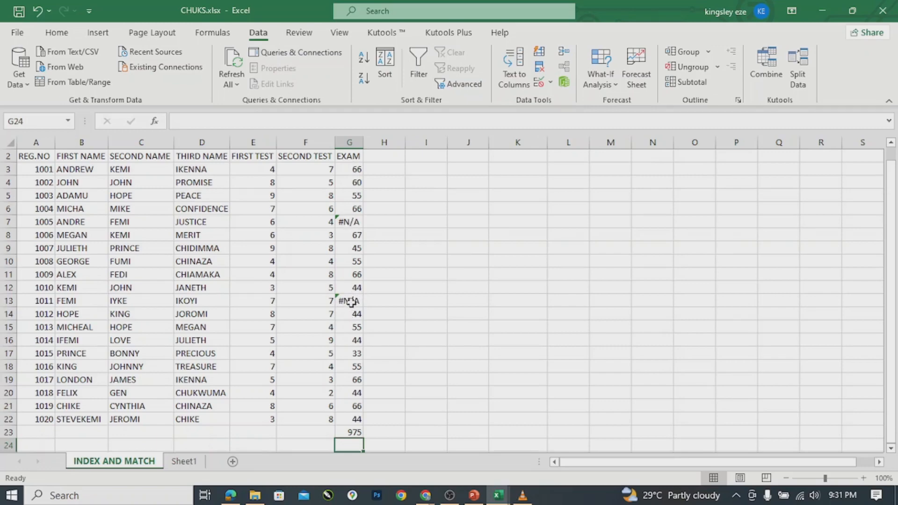
# Change G23's function number from 9 to 1, making =AGGREGATE(1,3,G3:G22) average 54.17.
pyautogui.click(355, 429)
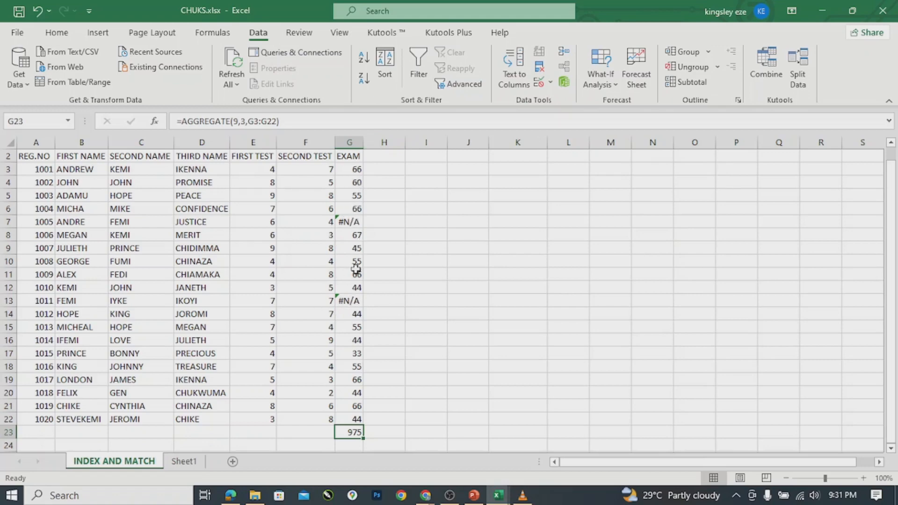
pyautogui.doubleClick(357, 433)
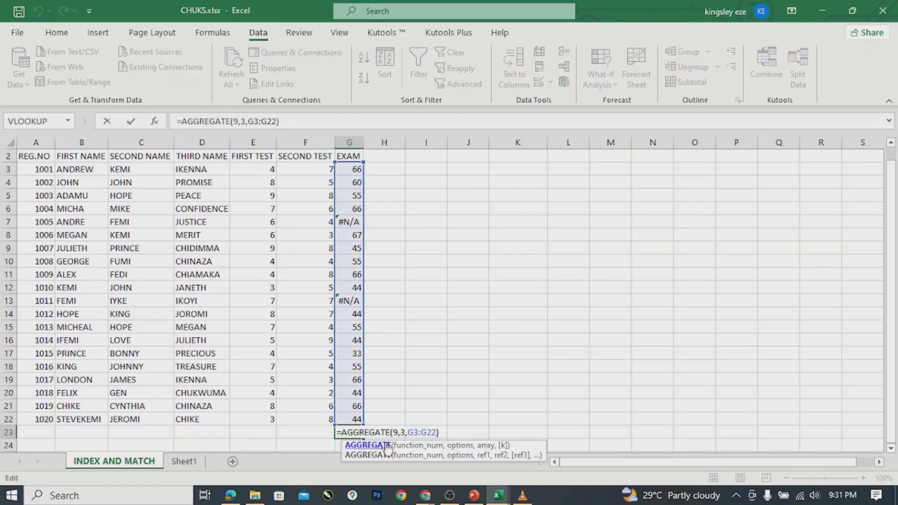
pyautogui.click(398, 433)
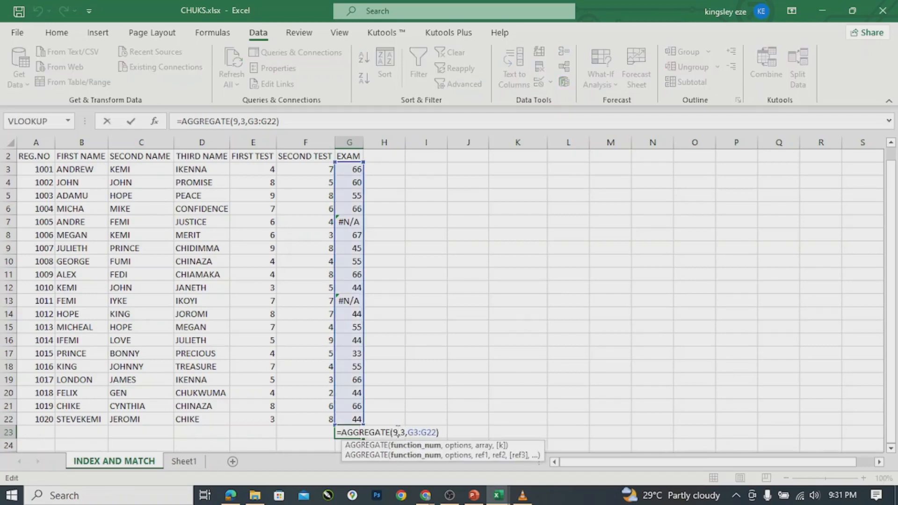
pyautogui.press('BackSpace')
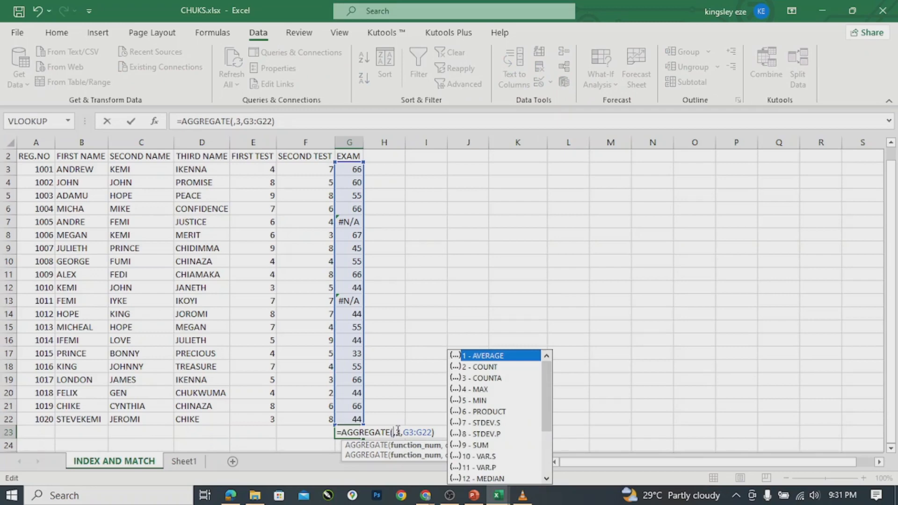
pyautogui.write('1')
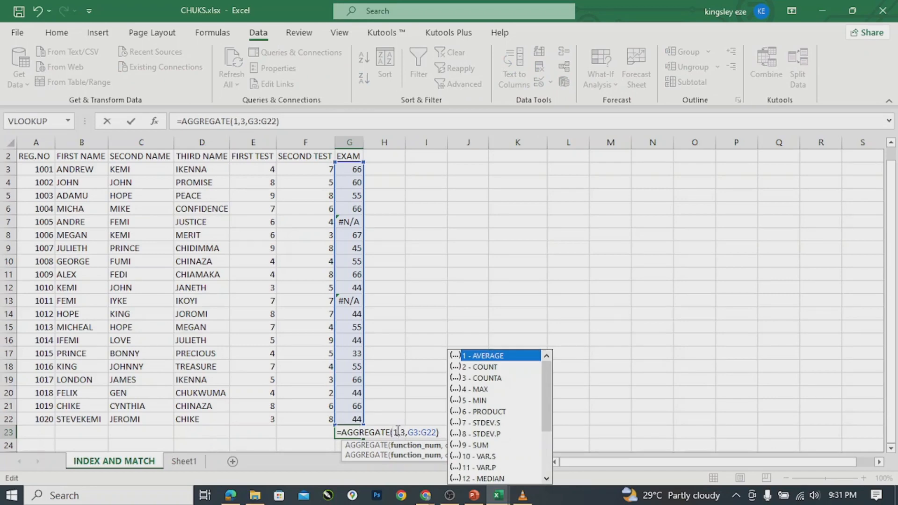
pyautogui.click(443, 432)
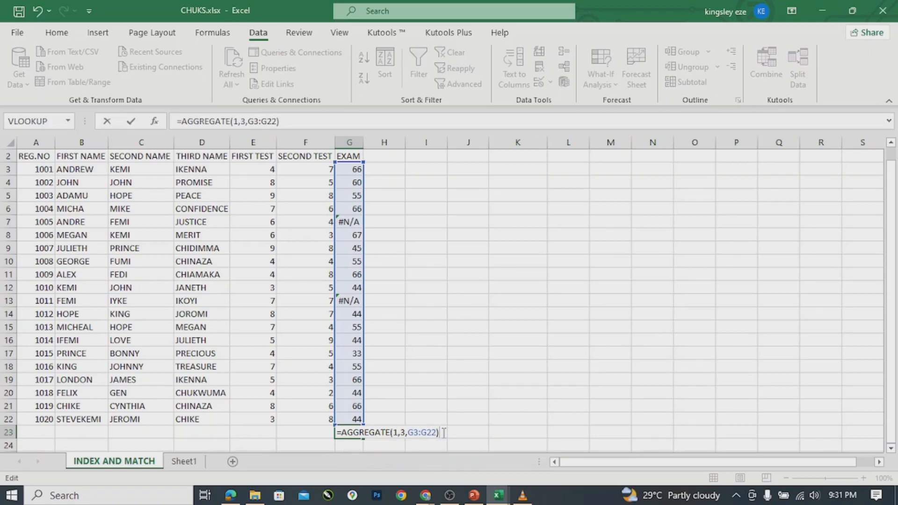
pyautogui.press('Return')
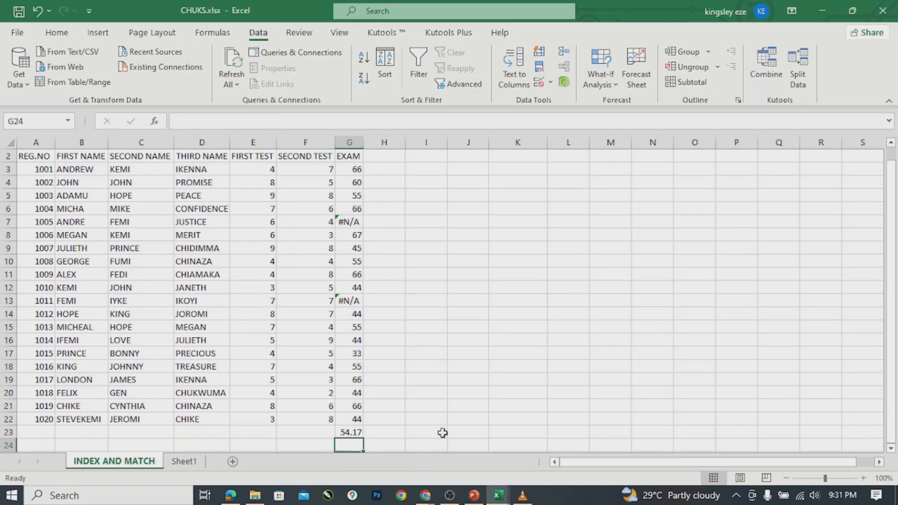
# Delete function number 1 from G23's formula, ending with =AGGREGATE(H93,G3:G22) and a too-few-arguments warning.
pyautogui.click(355, 434)
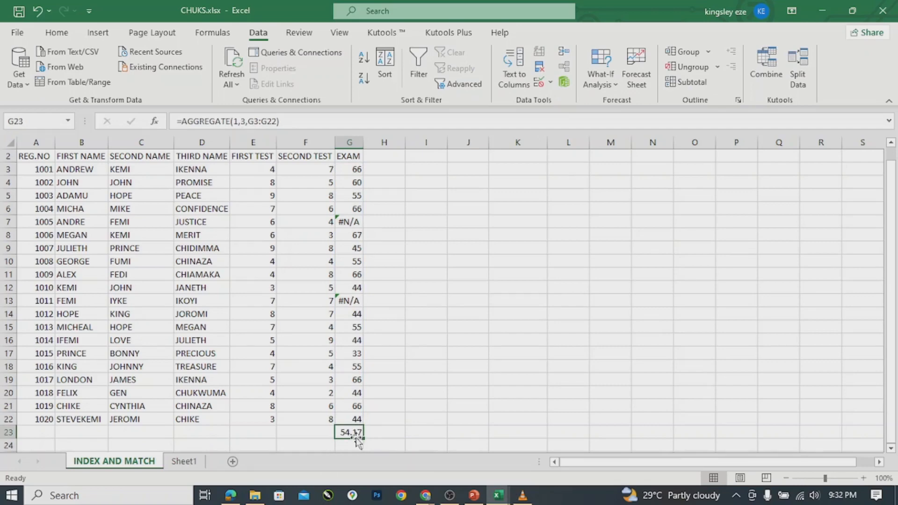
pyautogui.doubleClick(357, 431)
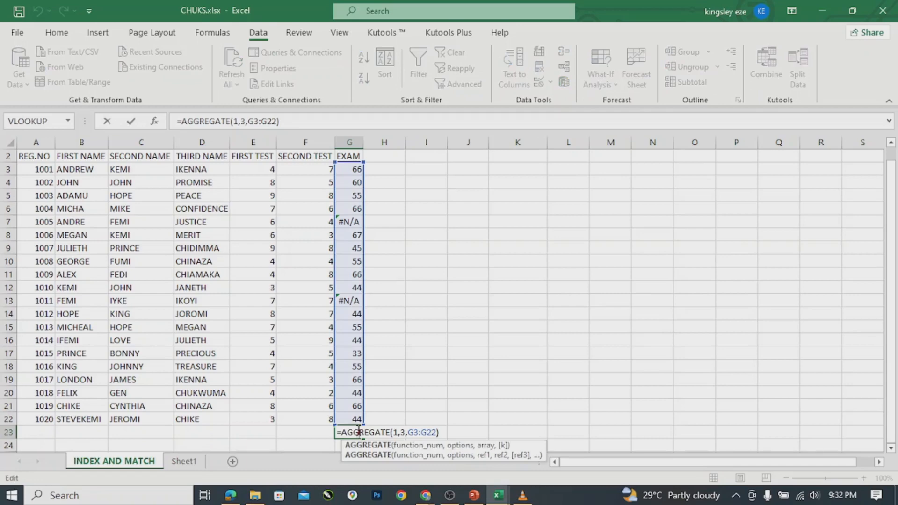
pyautogui.click(441, 433)
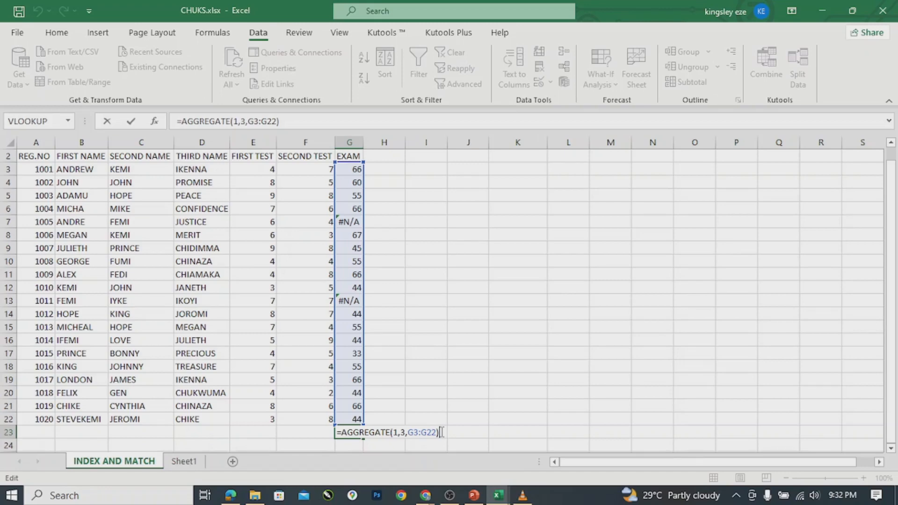
pyautogui.click(397, 433)
pyautogui.press('BackSpace')
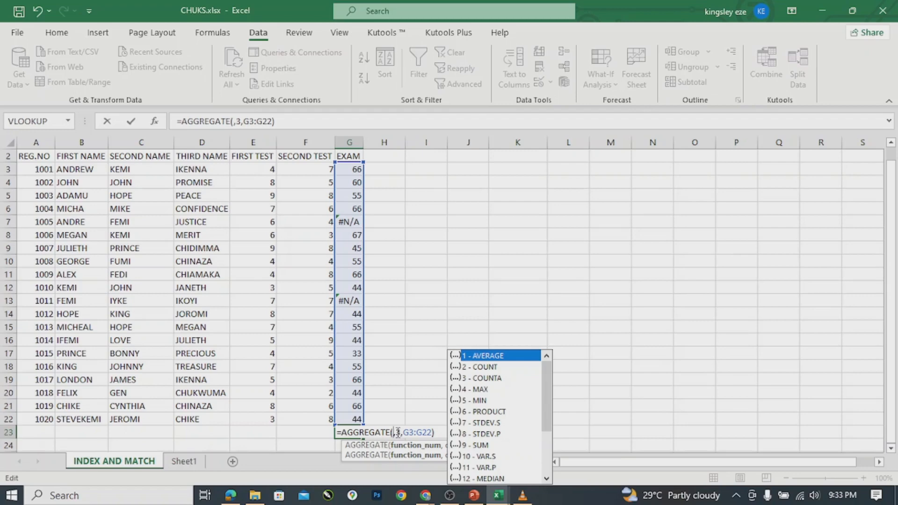
pyautogui.click(548, 456)
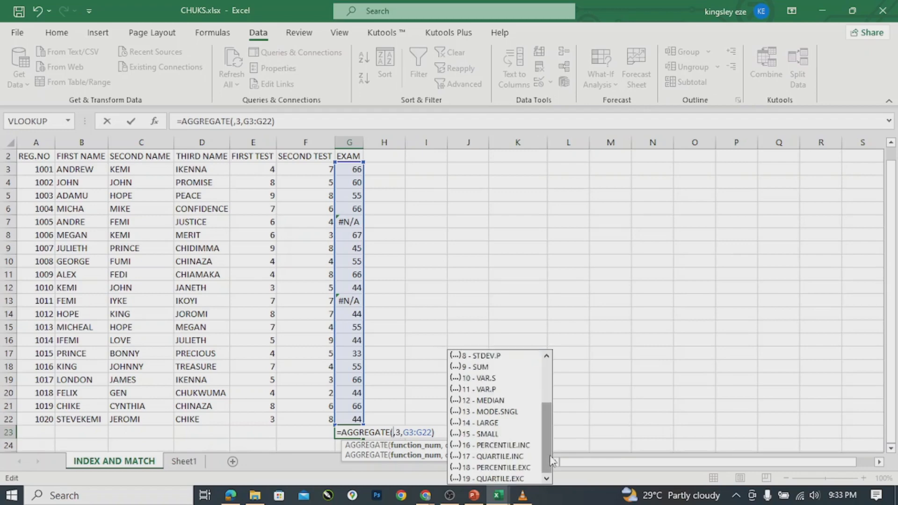
pyautogui.click(550, 379)
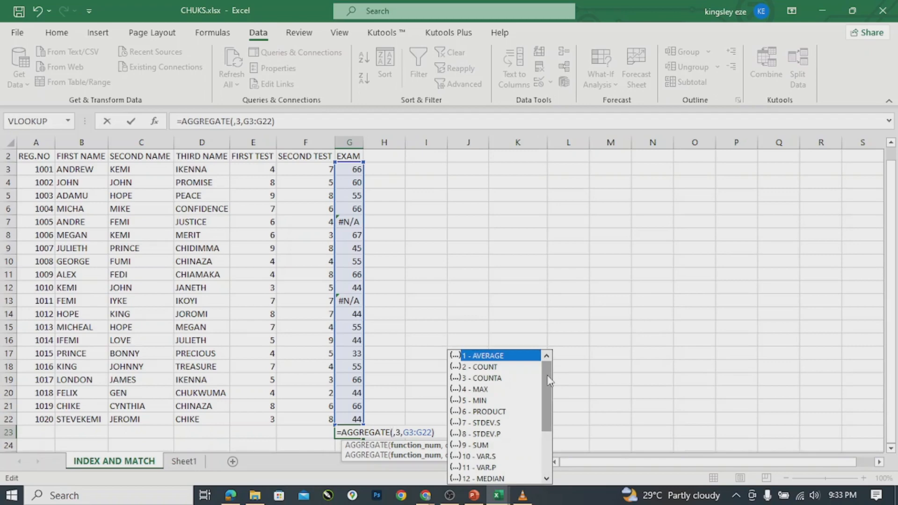
pyautogui.click(401, 250)
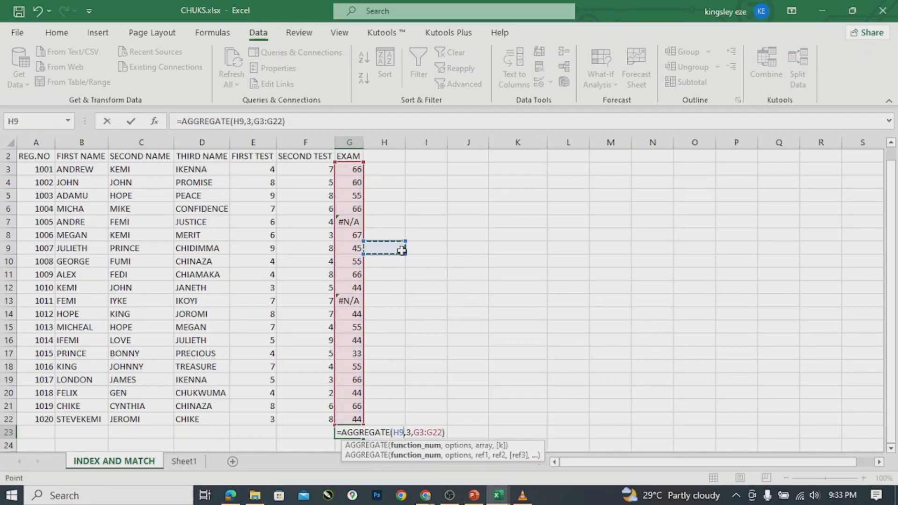
pyautogui.press('Delete')
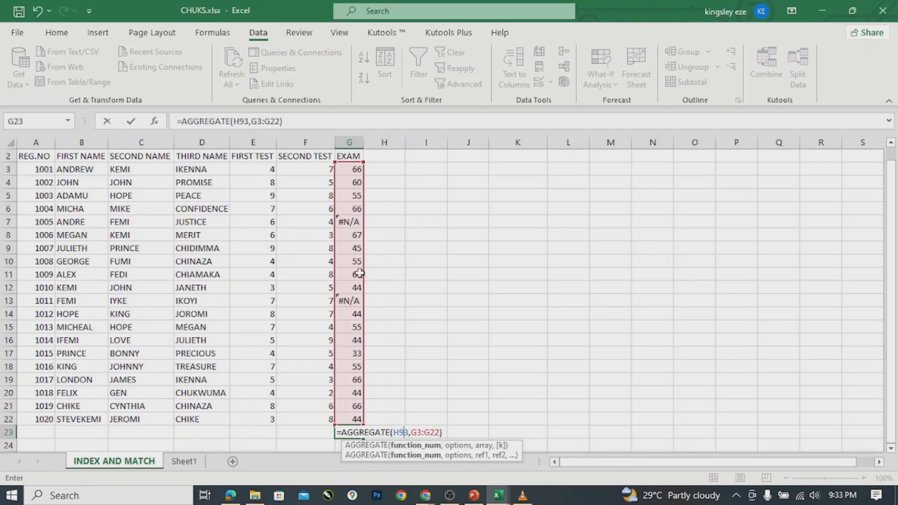
pyautogui.click(351, 254)
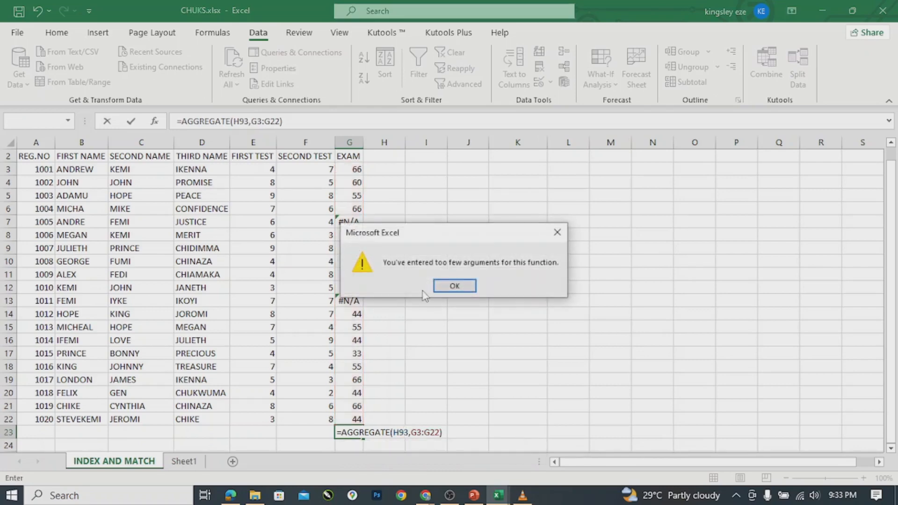
# Dismiss the too-few-arguments warning and erase the unfinished AGGREGATE formula from G23.
pyautogui.click(455, 286)
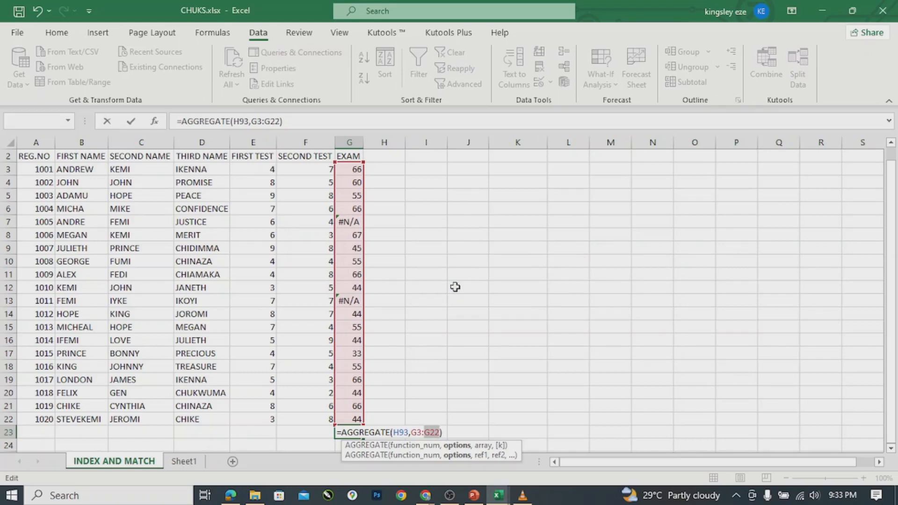
pyautogui.click(407, 222)
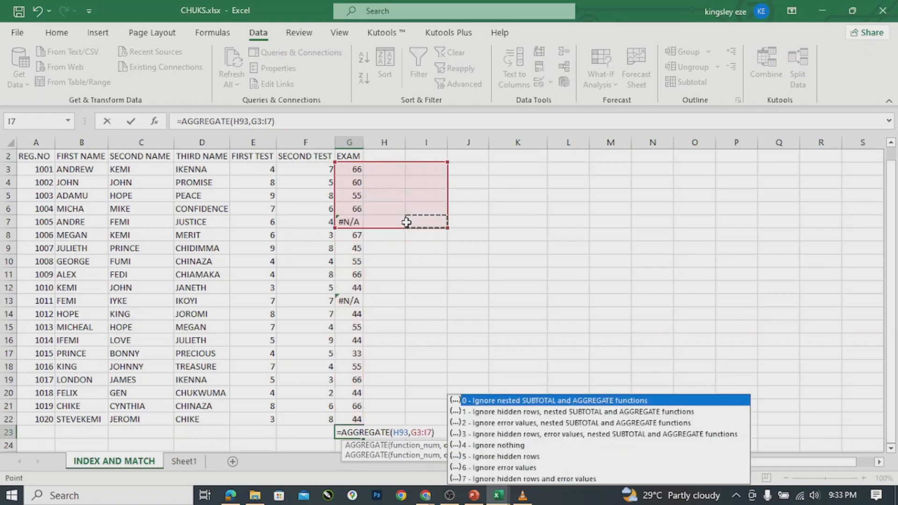
pyautogui.click(469, 224)
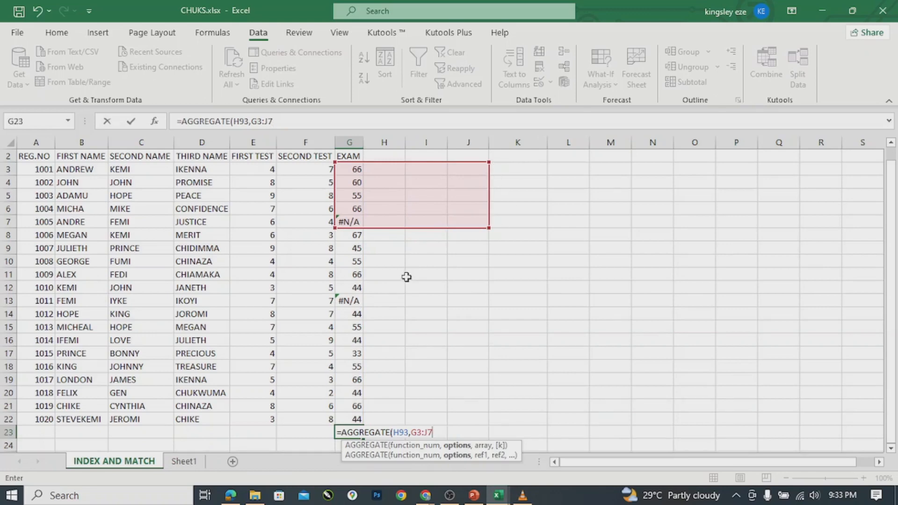
pyautogui.press('BackSpace')
pyautogui.press('BackSpace')
pyautogui.press('BackSpace')
pyautogui.press('BackSpace')
pyautogui.press('BackSpace')
pyautogui.press('BackSpace')
pyautogui.press('BackSpace')
pyautogui.press('BackSpace')
pyautogui.press('BackSpace')
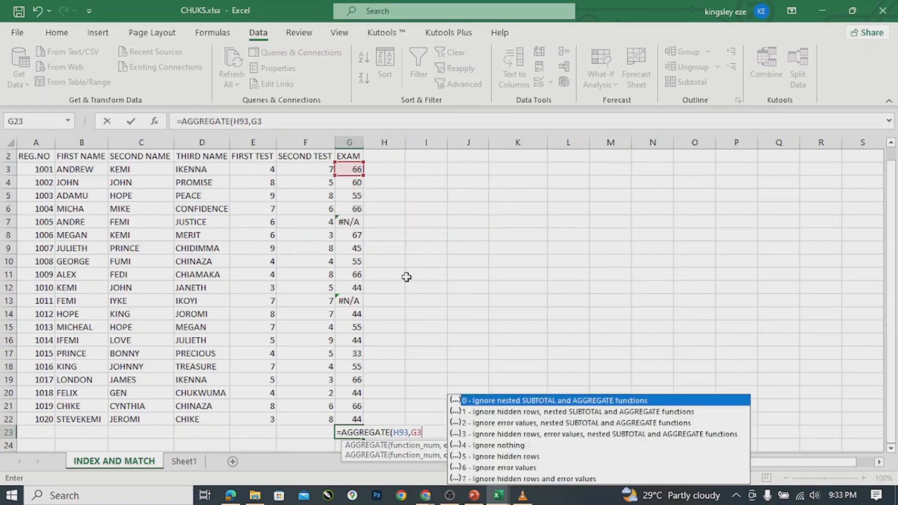
pyautogui.press('BackSpace')
pyautogui.press('BackSpace')
pyautogui.press('BackSpace')
pyautogui.press('BackSpace')
pyautogui.press('BackSpace')
pyautogui.press('BackSpace')
pyautogui.press('BackSpace')
pyautogui.press('BackSpace')
pyautogui.press('BackSpace')
pyautogui.press('BackSpace')
pyautogui.press('BackSpace')
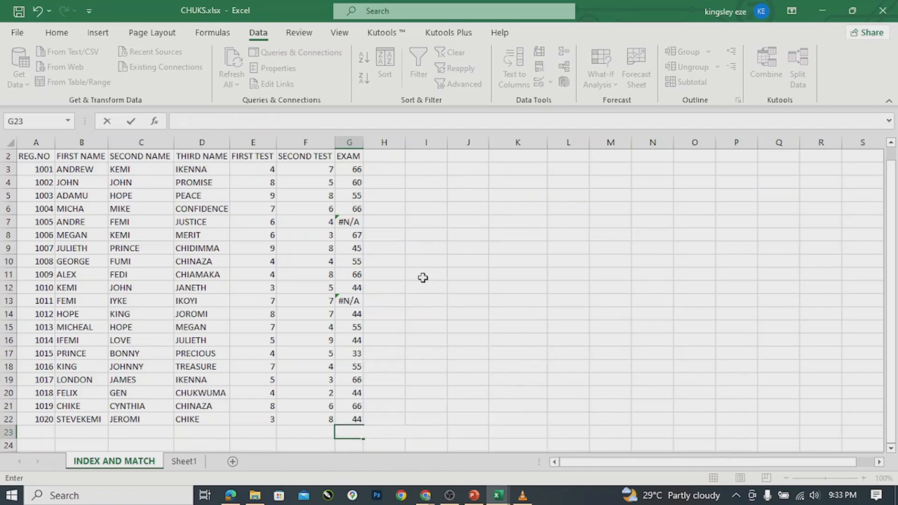
pyautogui.click(423, 277)
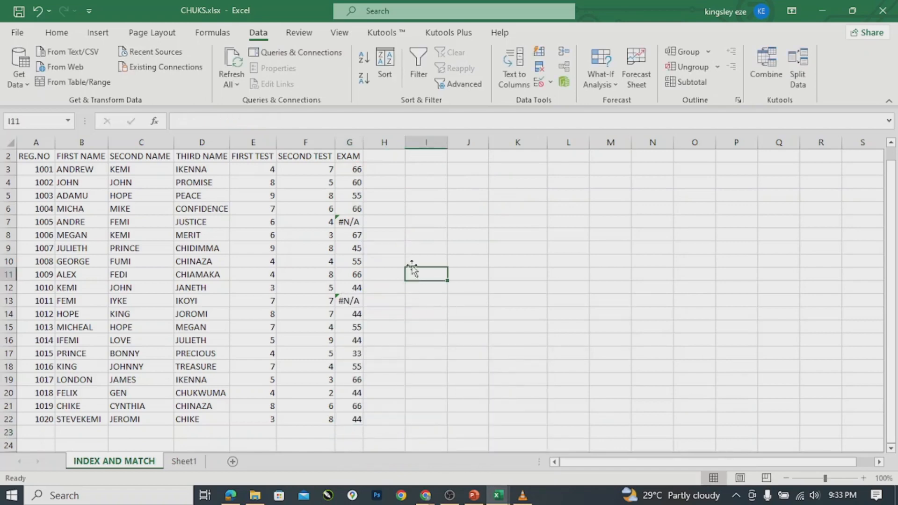
# Inspect G7's VLOOKUP, then undo twice so G7 and G13 show 44 and G23 is empty.
pyautogui.click(349, 224)
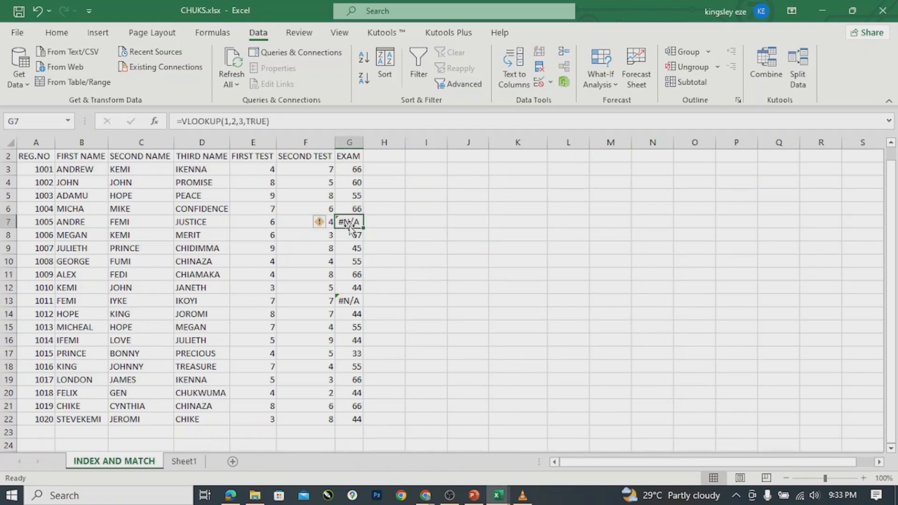
pyautogui.hotkey('ctrl', 'z')
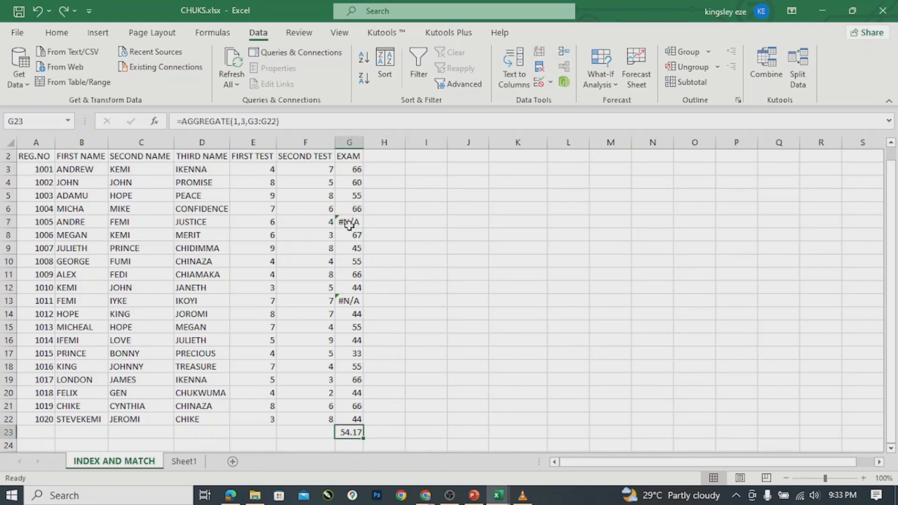
pyautogui.hotkey('ctrl', 'z')
pyautogui.hotkey('ctrl', 'z')
pyautogui.hotkey('ctrl', 'z')
pyautogui.hotkey('ctrl', 'z')
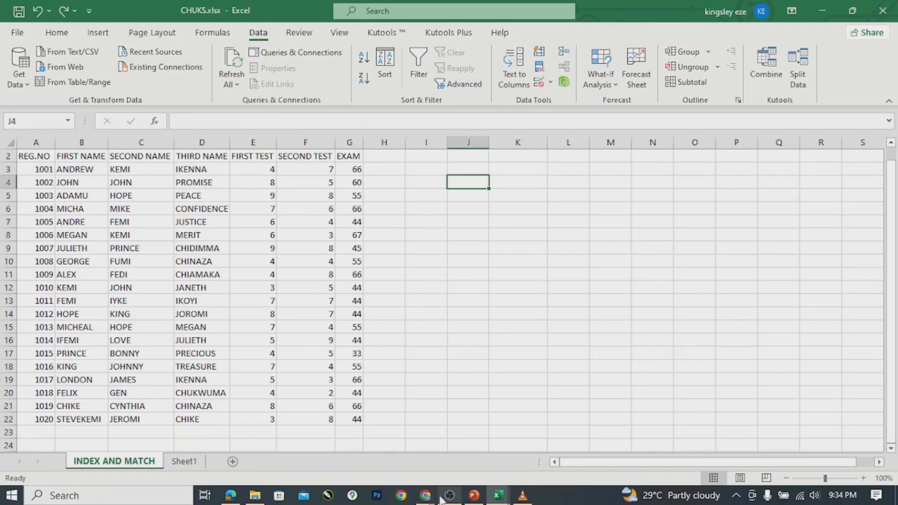
# Switch to the class's Google Meet window from the Chrome taskbar preview.
pyautogui.moveTo(426, 499)
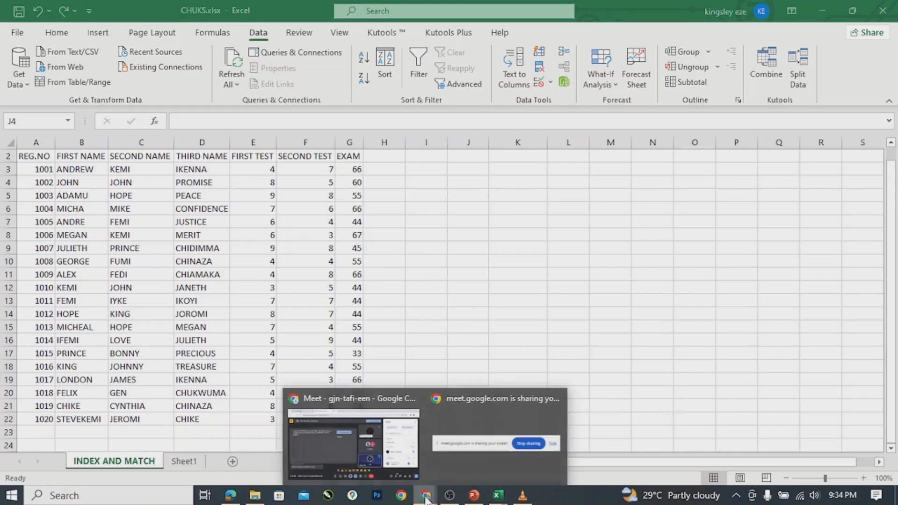
pyautogui.click(330, 436)
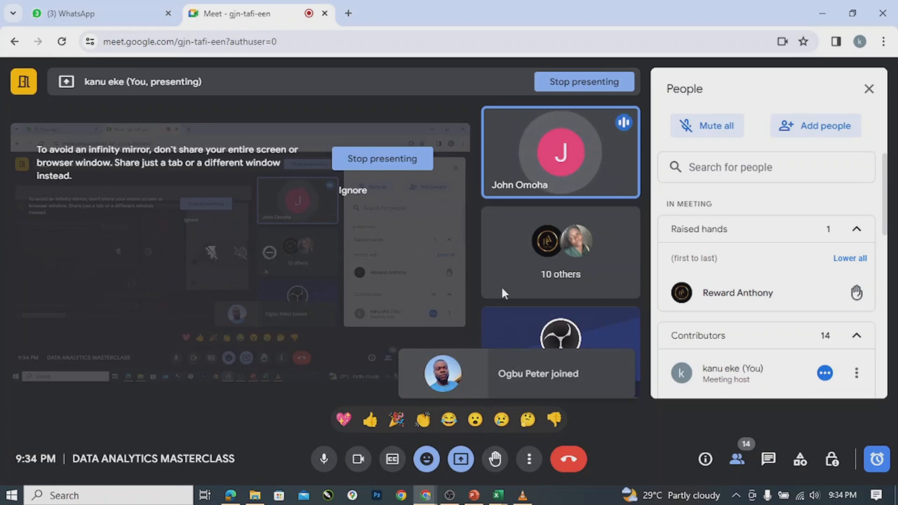
pyautogui.moveTo(591, 159)
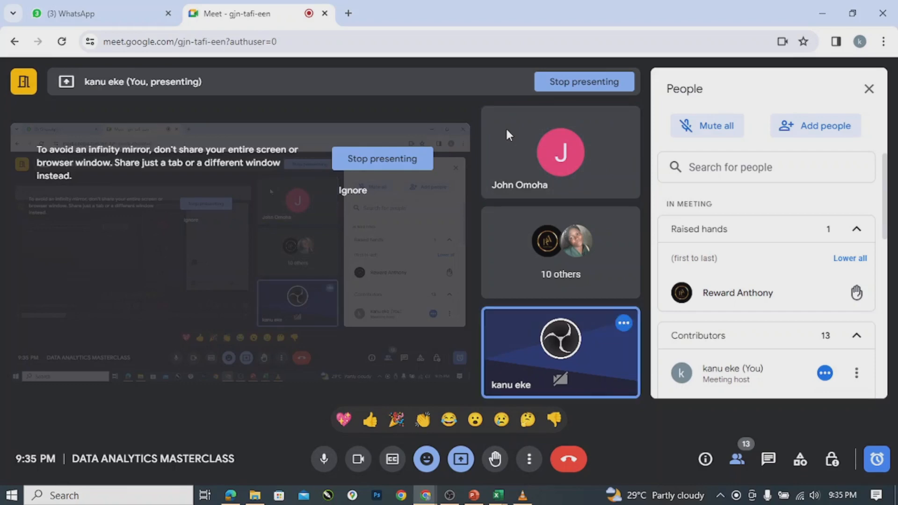
pyautogui.moveTo(529, 149)
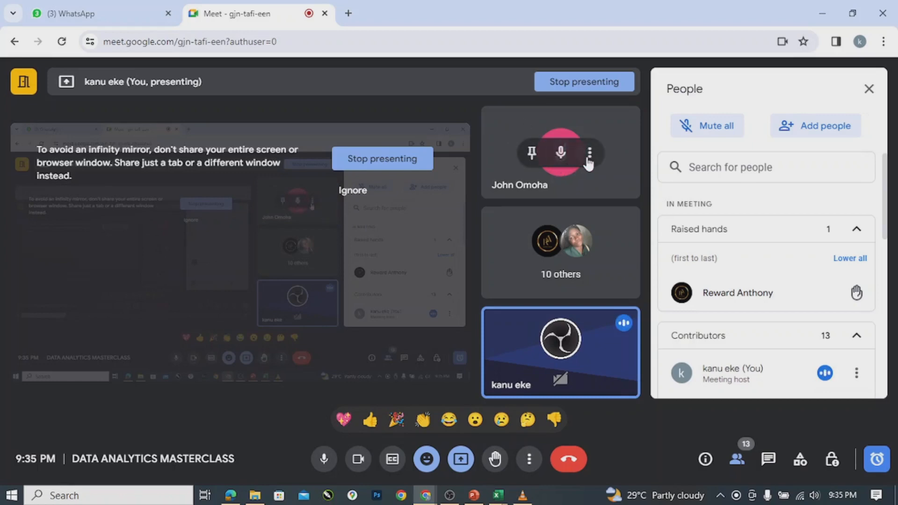
pyautogui.click(560, 153)
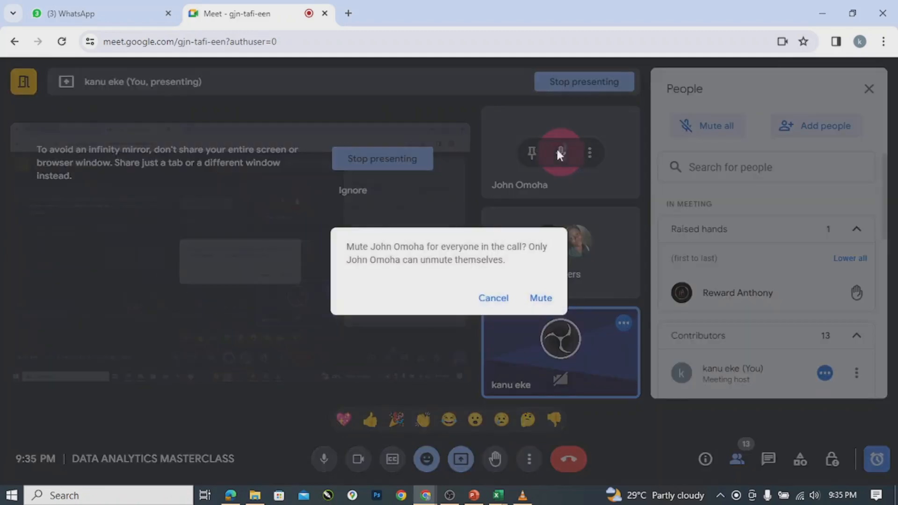
pyautogui.click(544, 299)
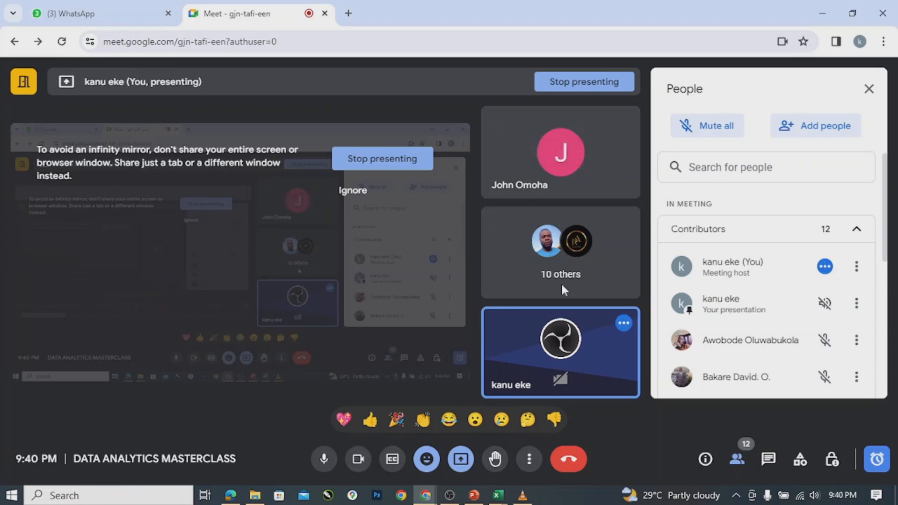
pyautogui.moveTo(532, 175)
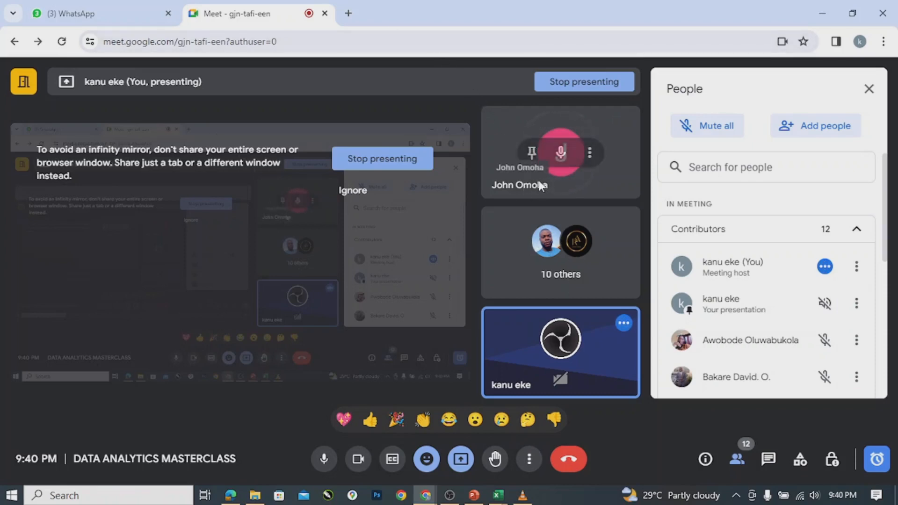
# Mute the speaking participant's microphone for everyone, confirming the prompt.
pyautogui.click(560, 154)
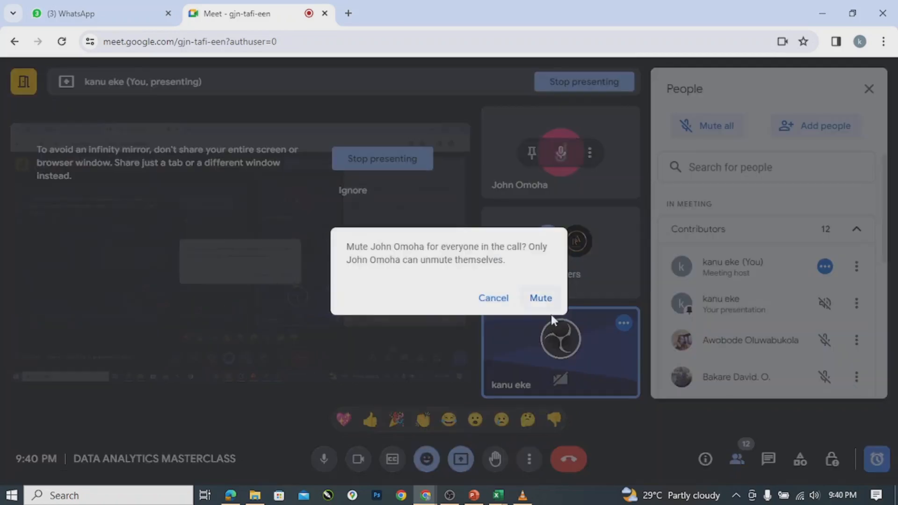
pyautogui.click(541, 299)
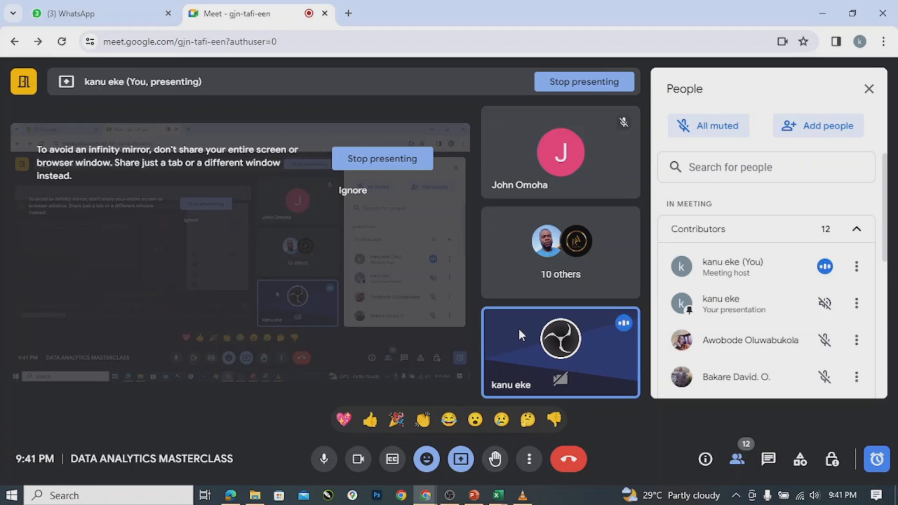
# Close the People panel and bring up the leave-or-end-for-everyone choice.
pyautogui.click(869, 89)
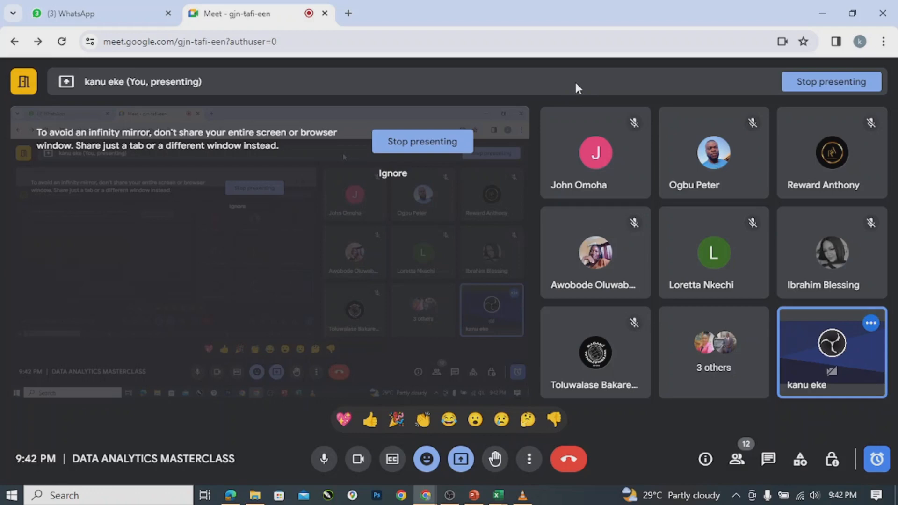
pyautogui.click(567, 462)
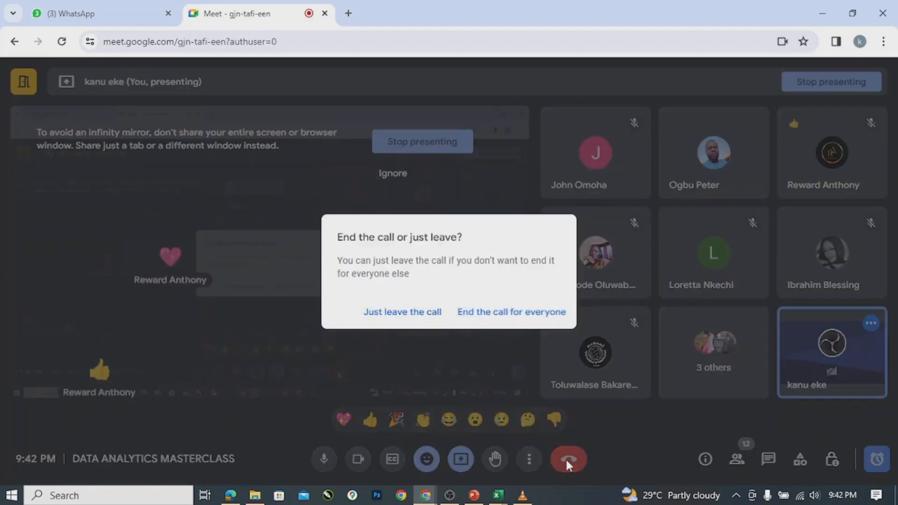